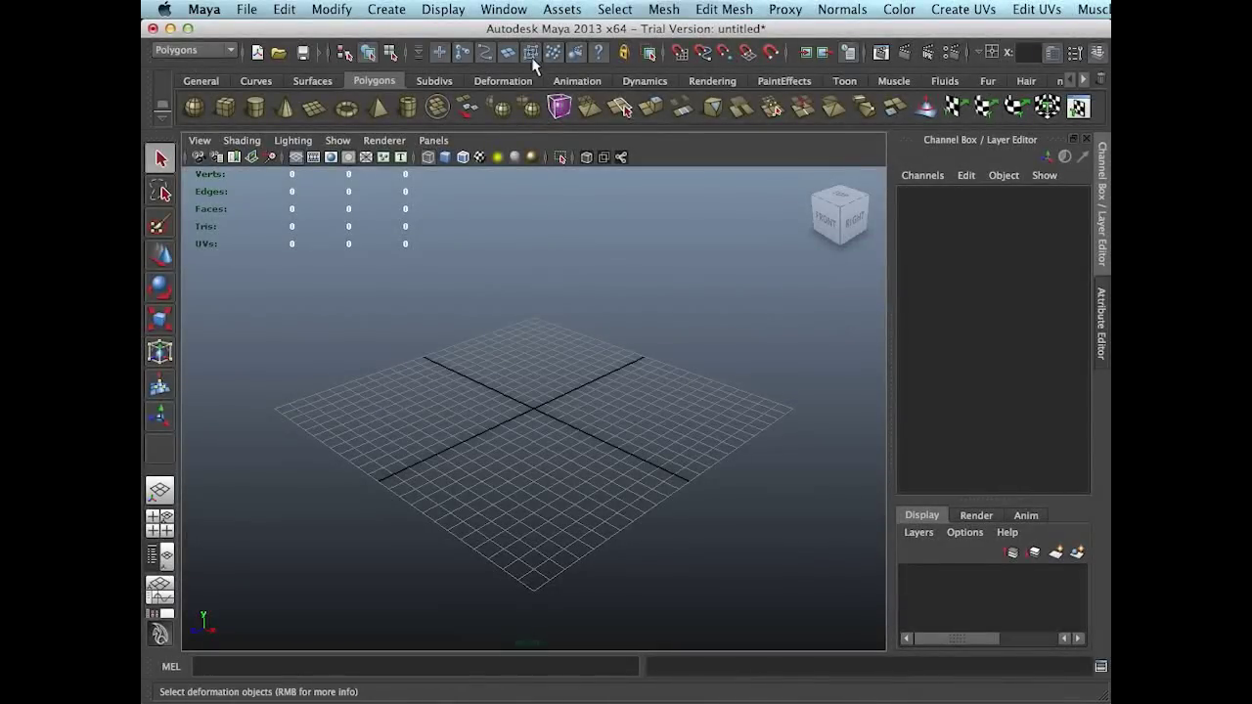
# Keep the Polygons menu set, set the linear working unit to meter, and save preferences.
pyautogui.click(191, 50)
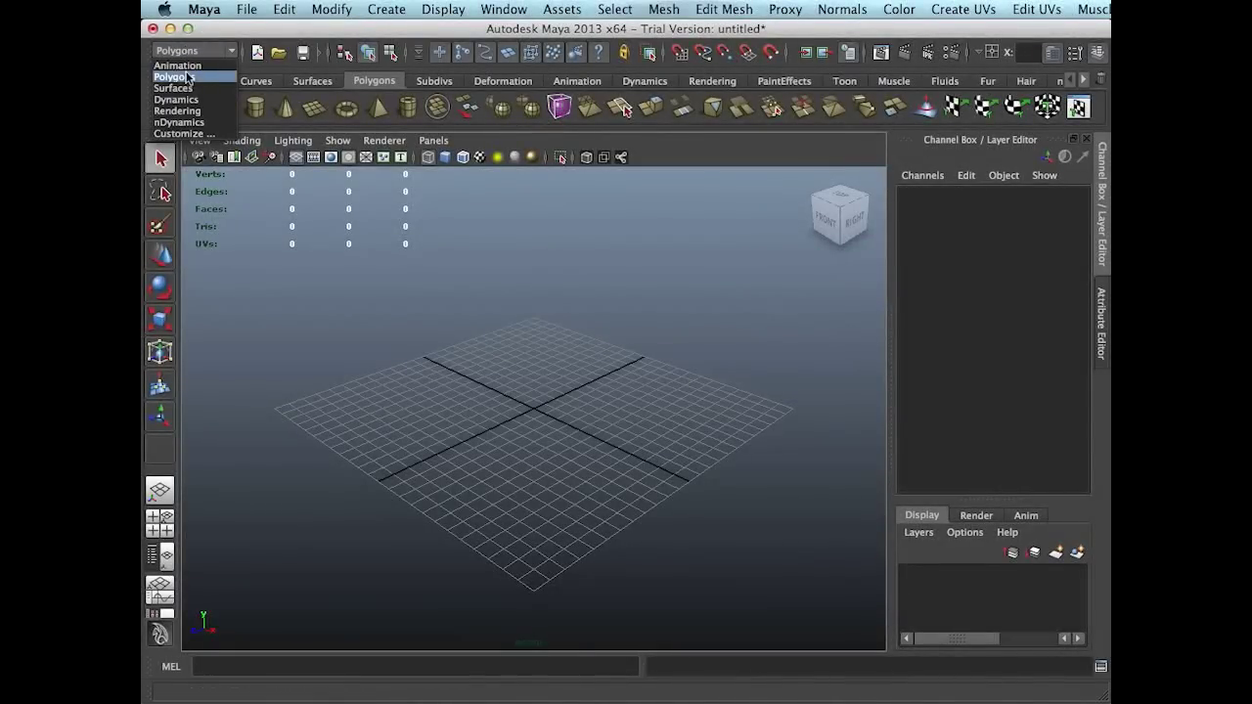
pyautogui.click(189, 78)
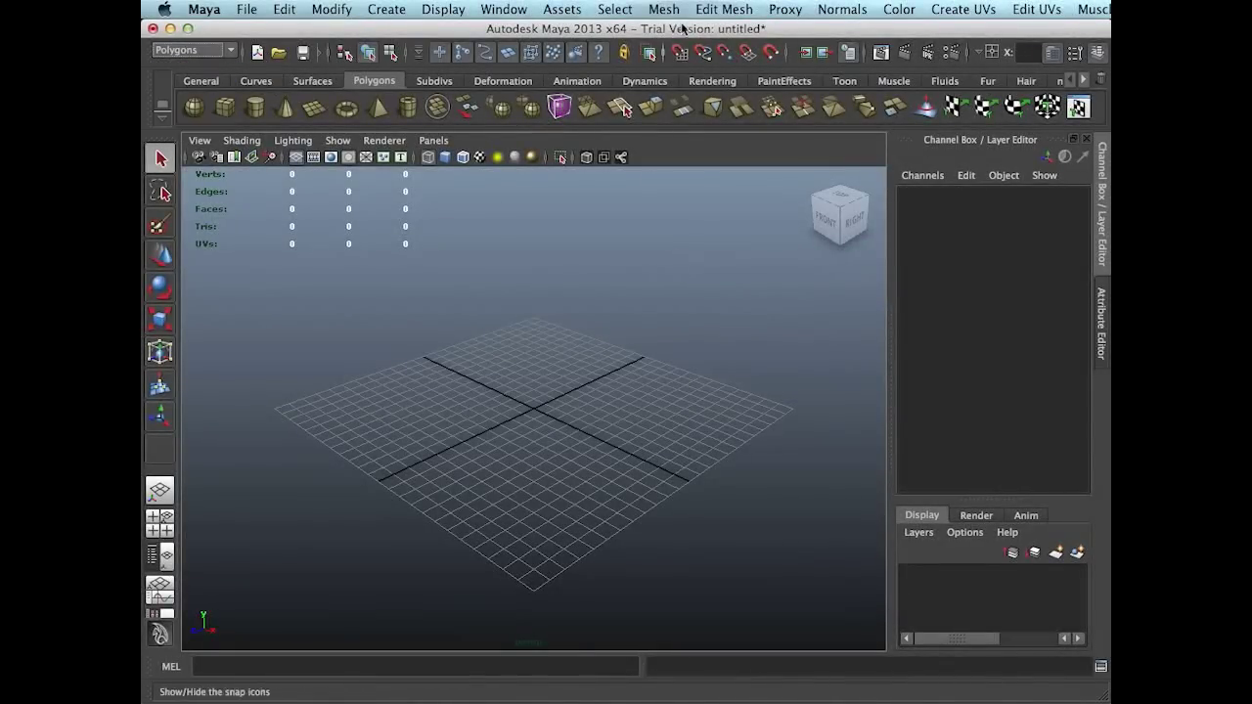
pyautogui.click(504, 9)
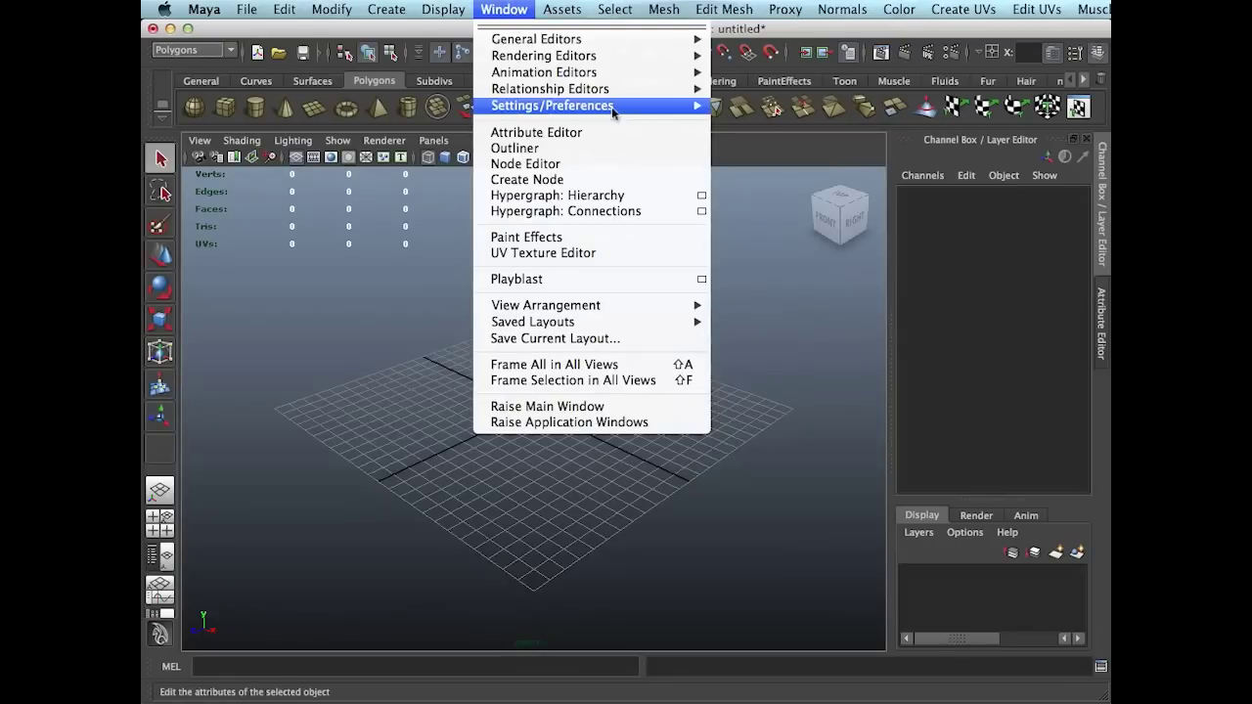
pyautogui.moveTo(611, 107)
pyautogui.click(754, 115)
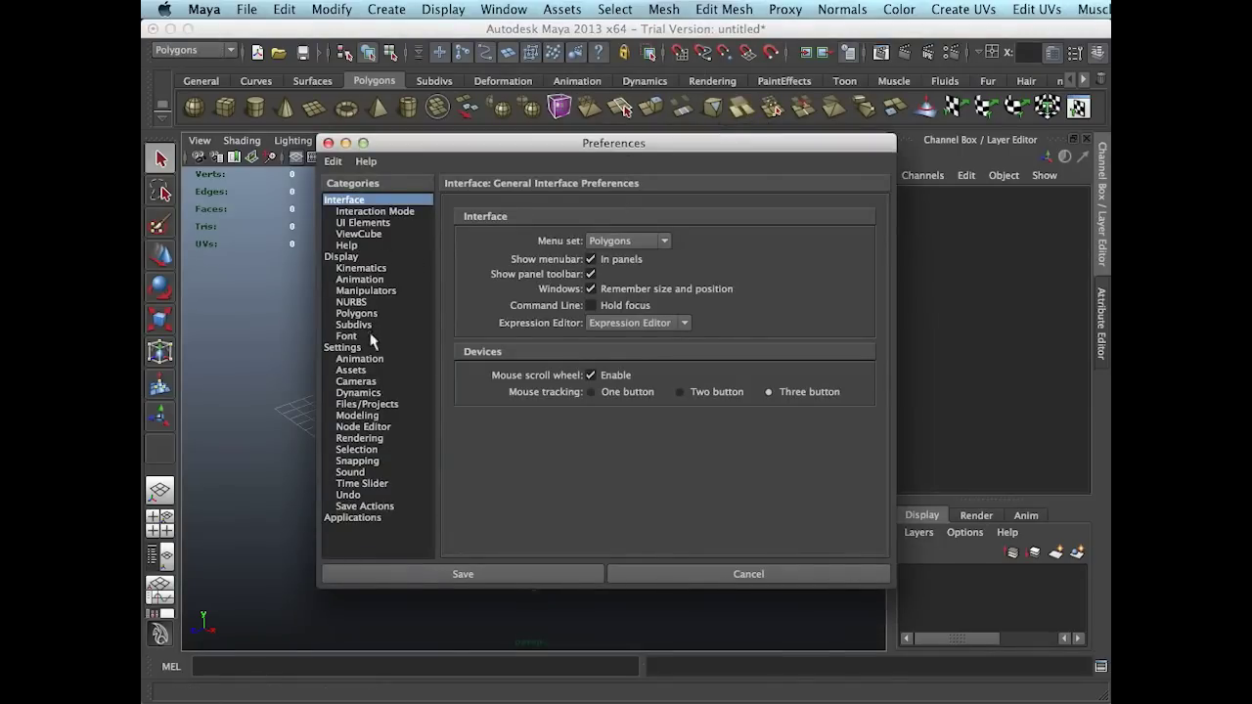
pyautogui.click(370, 348)
pyautogui.click(652, 294)
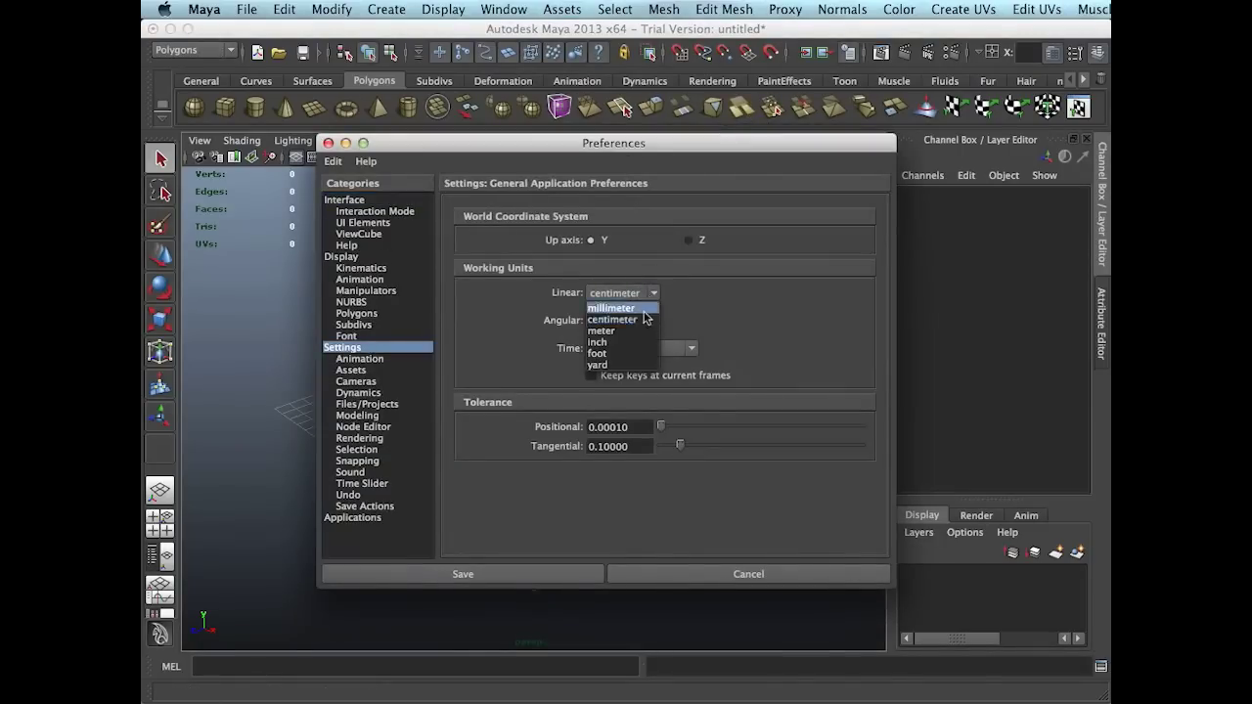
pyautogui.click(641, 332)
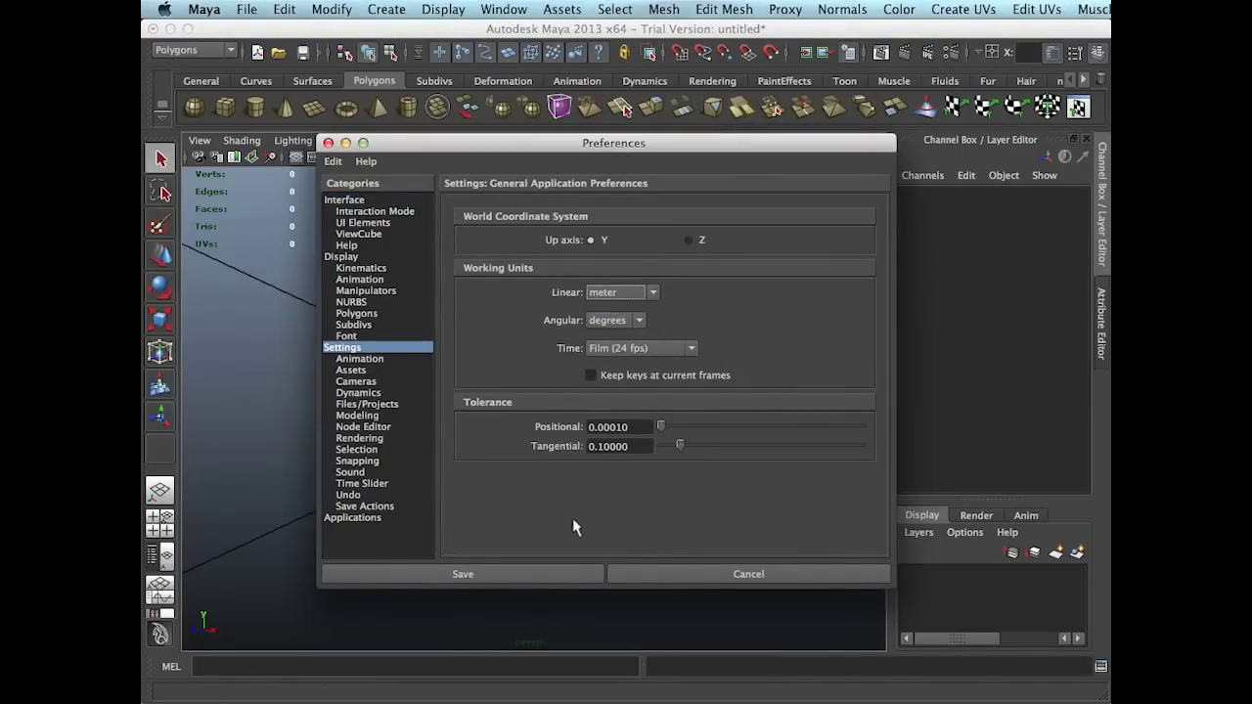
pyautogui.click(563, 575)
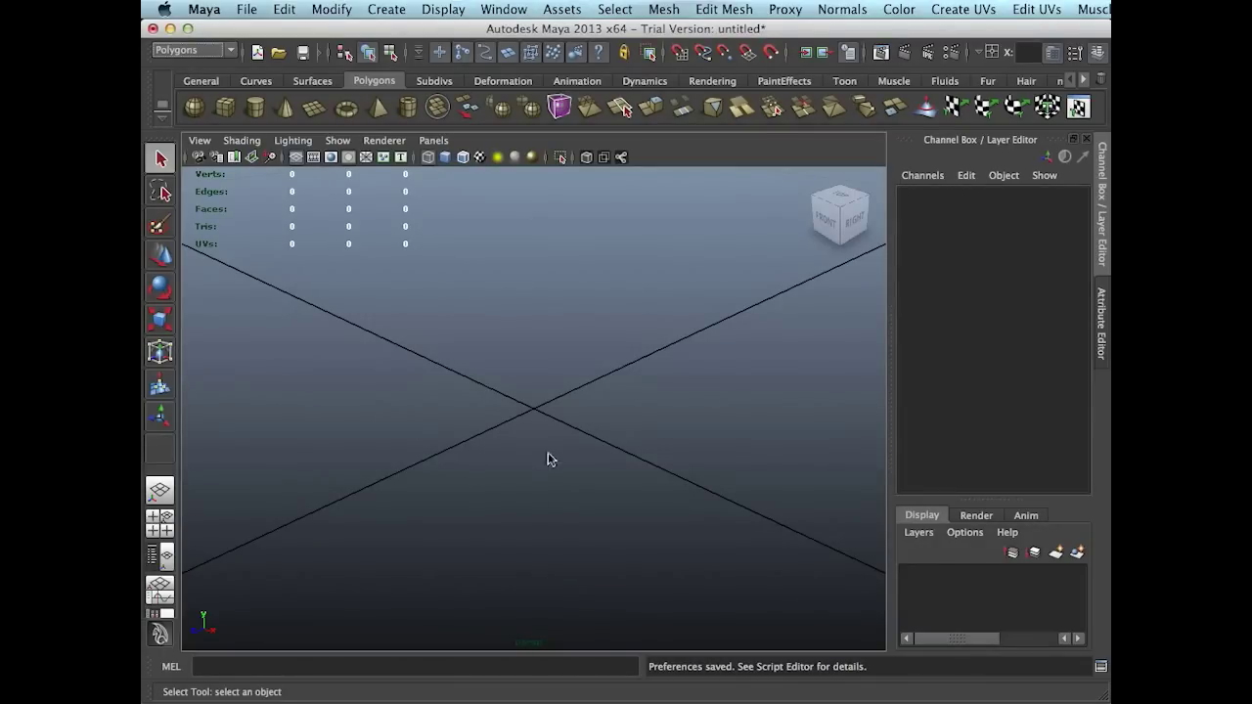
# Create a polygon plane at the origin and display it solid-shaded with wire overlay.
pyautogui.keyDown('alt'); pyautogui.moveTo(533, 455); pyautogui.dragTo(534, 439); pyautogui.keyUp('alt')
pyautogui.scroll(-5, 537, 456)
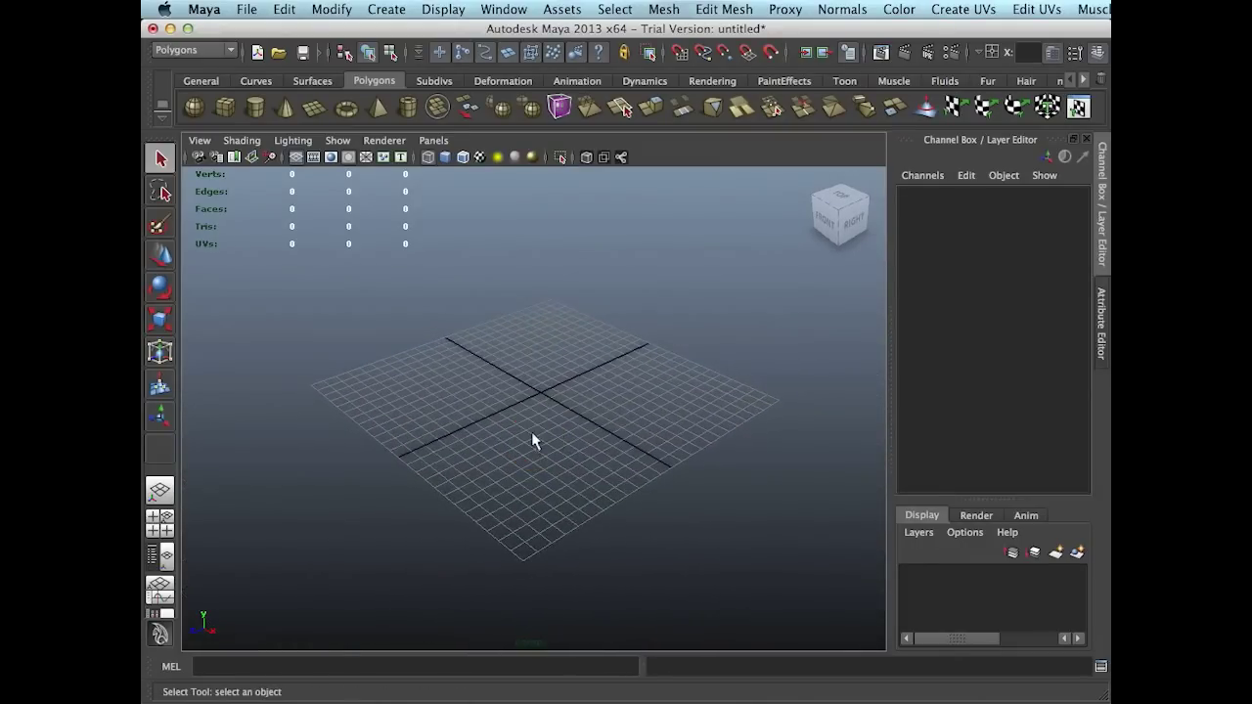
pyautogui.click(314, 115)
pyautogui.keyDown('alt'); pyautogui.moveTo(651, 403); pyautogui.dragTo(568, 413); pyautogui.keyUp('alt')
pyautogui.press('f')
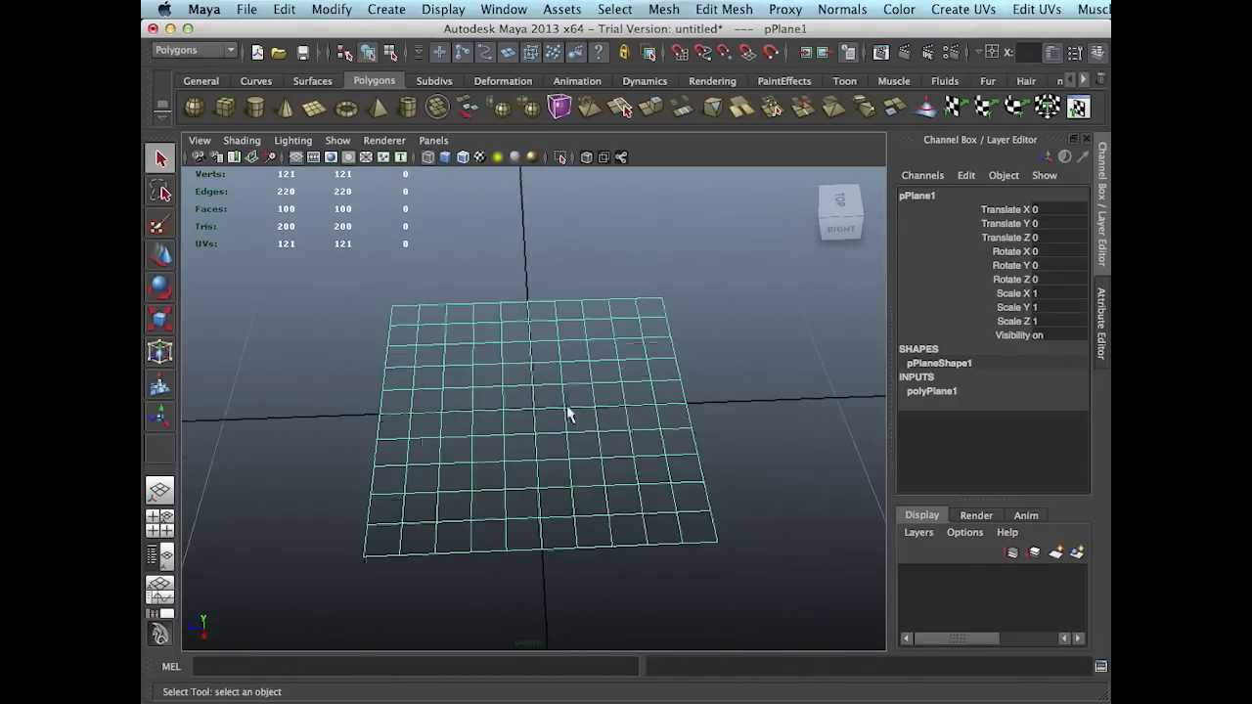
pyautogui.click(431, 160)
pyautogui.click(437, 160)
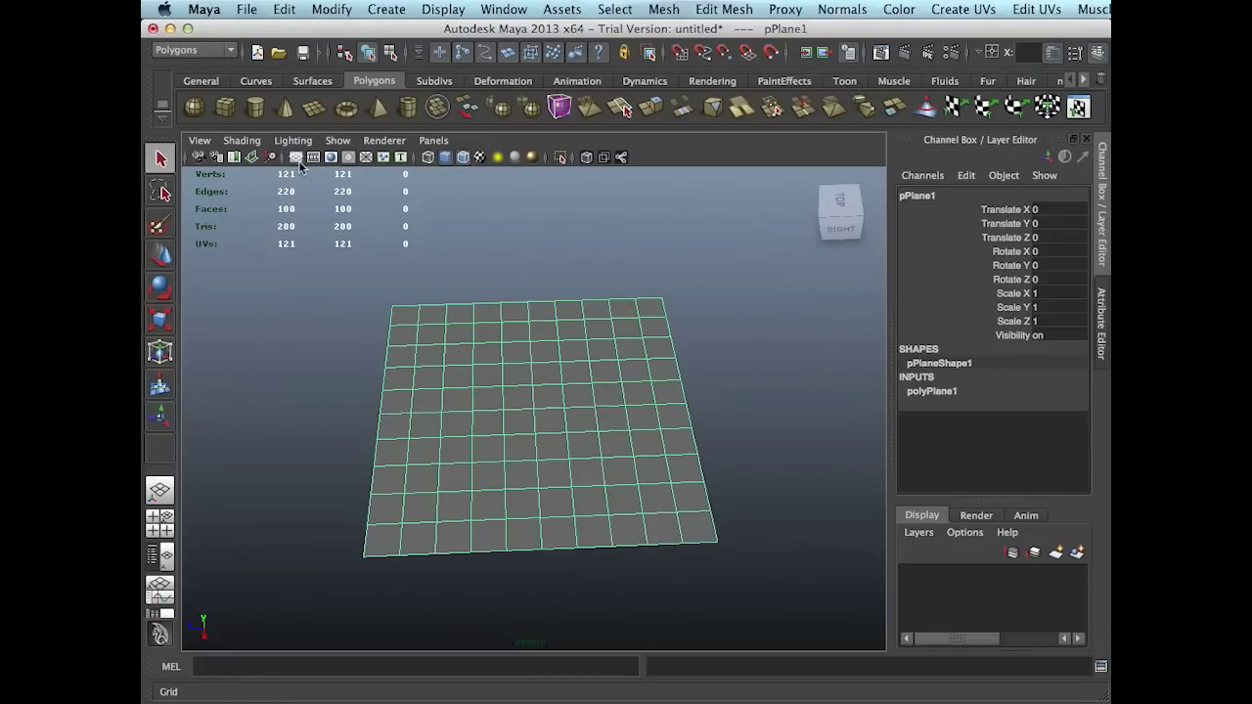
pyautogui.keyDown('alt'); pyautogui.moveTo(590, 370); pyautogui.dragTo(593, 392); pyautogui.keyUp('alt')
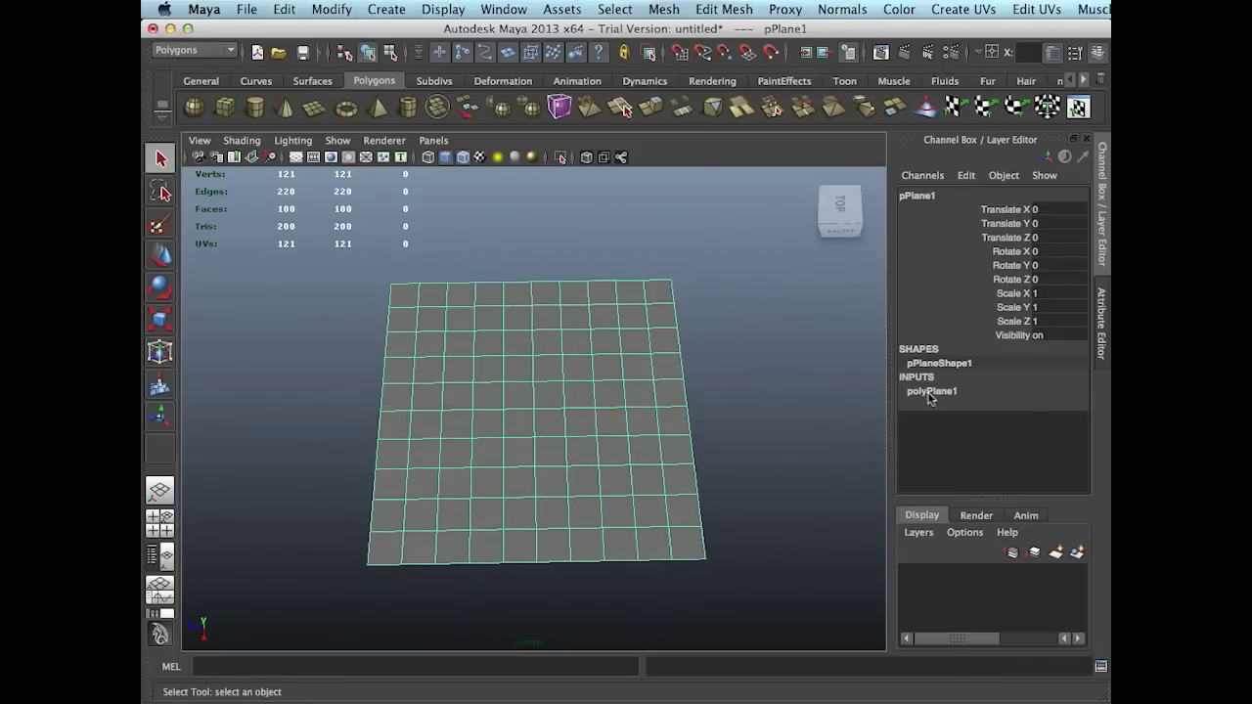
# Set polyPlane1's Width and Height to 1.5 in the Channel Box.
pyautogui.click(931, 392)
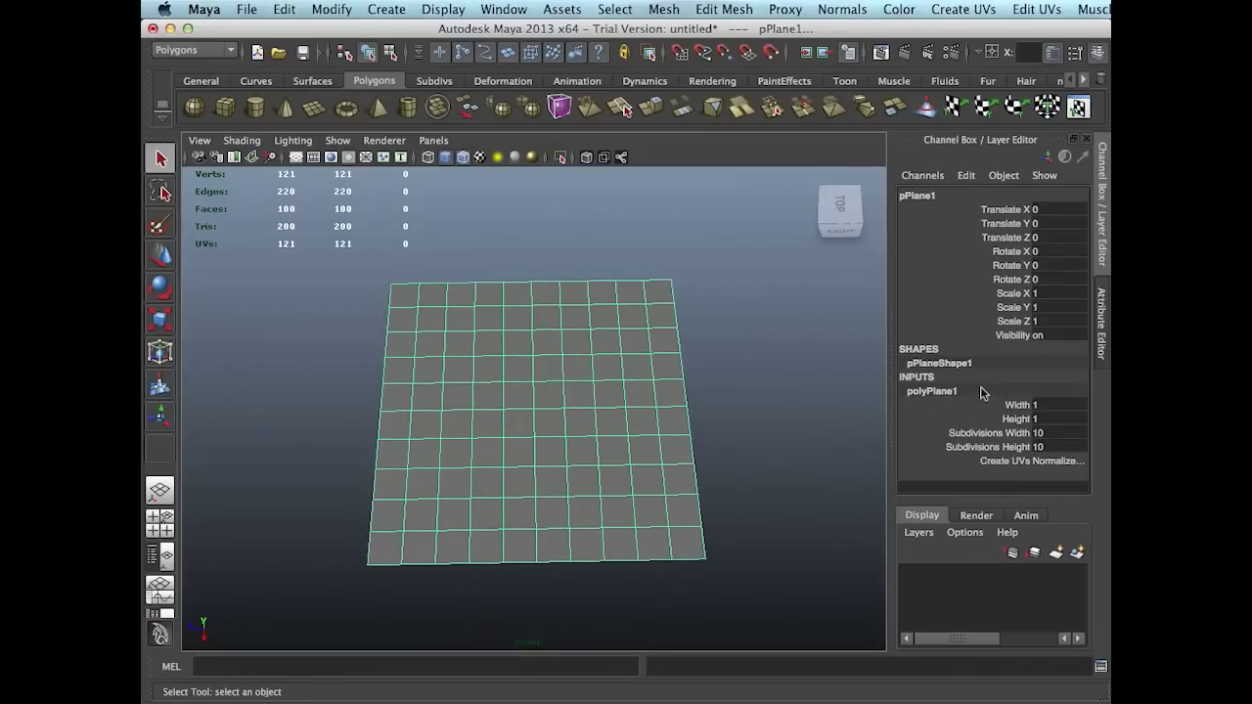
pyautogui.moveTo(1077, 405); pyautogui.dragTo(1076, 418)
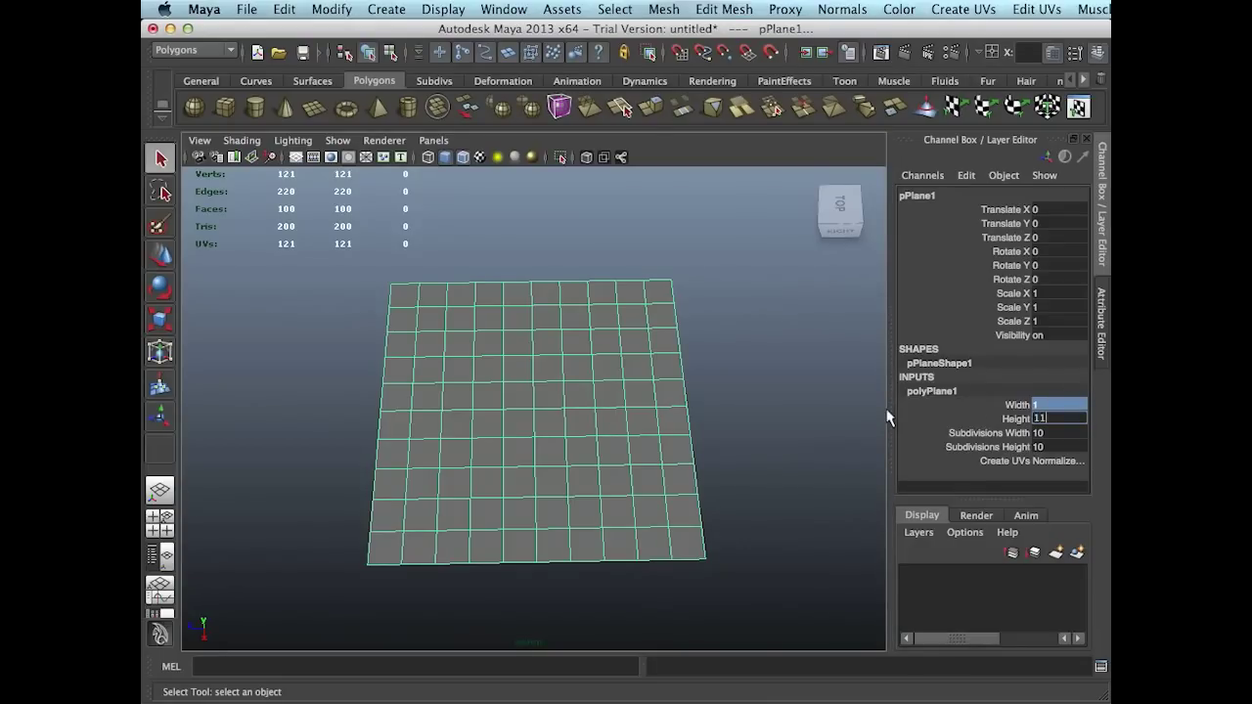
pyautogui.write('1.5')
pyautogui.press('Return')
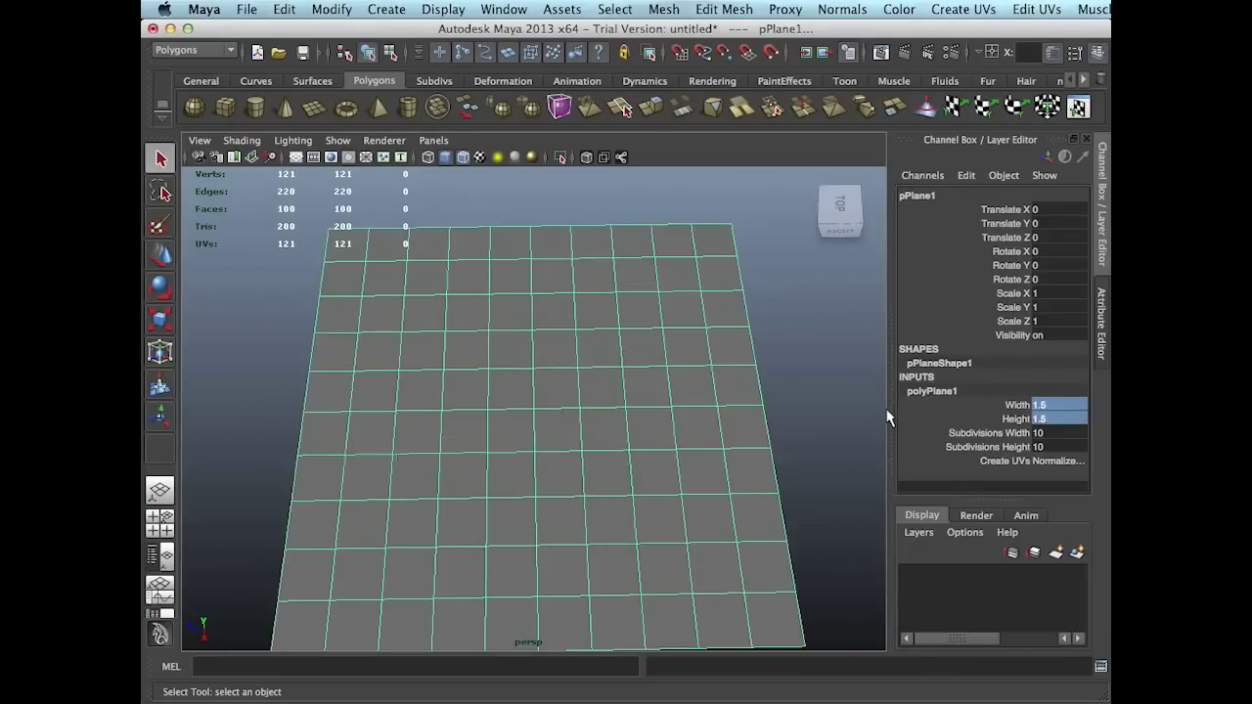
pyautogui.scroll(-5, 705, 414)
pyautogui.moveTo(708, 414)
pyautogui.keyDown('alt'); pyautogui.mouseDown()
pyautogui.moveTo(786, 411)
pyautogui.moveTo(692, 419)
pyautogui.mouseUp(); pyautogui.keyUp('alt')
# Deselect the plane and open the Hypershade, enlarging and repositioning its window.
pyautogui.click(698, 421)
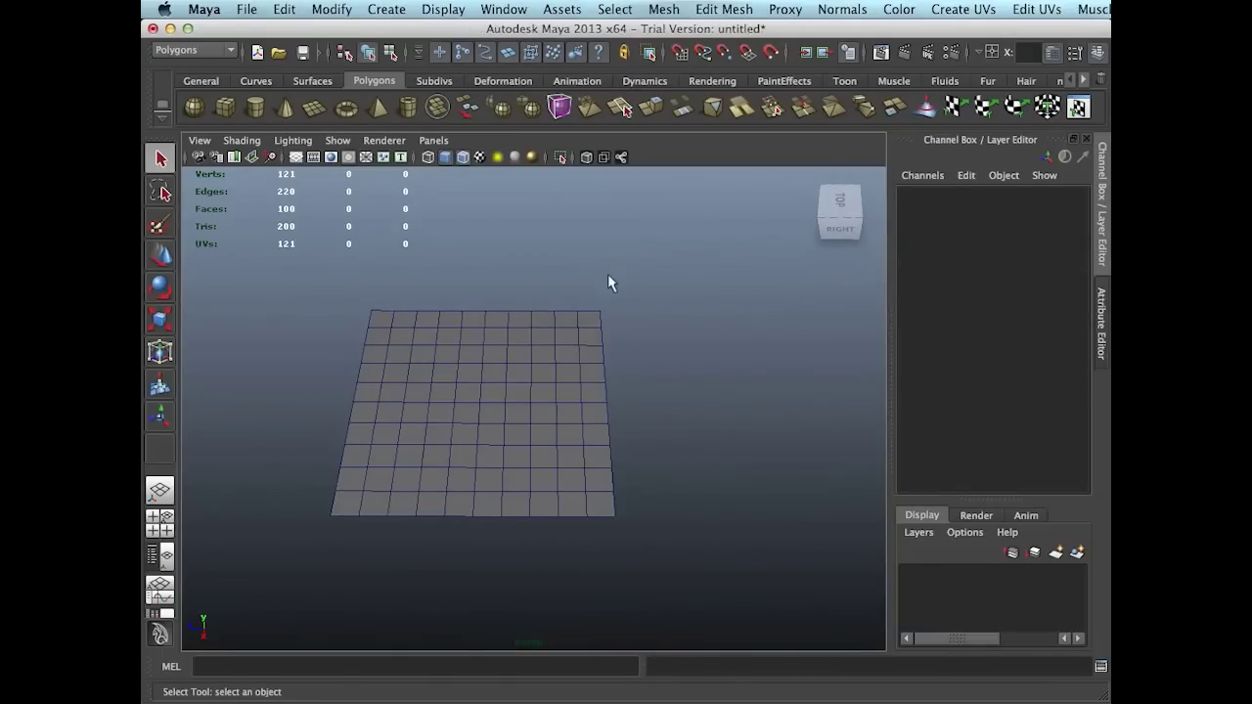
pyautogui.click(501, 12)
pyautogui.moveTo(548, 56)
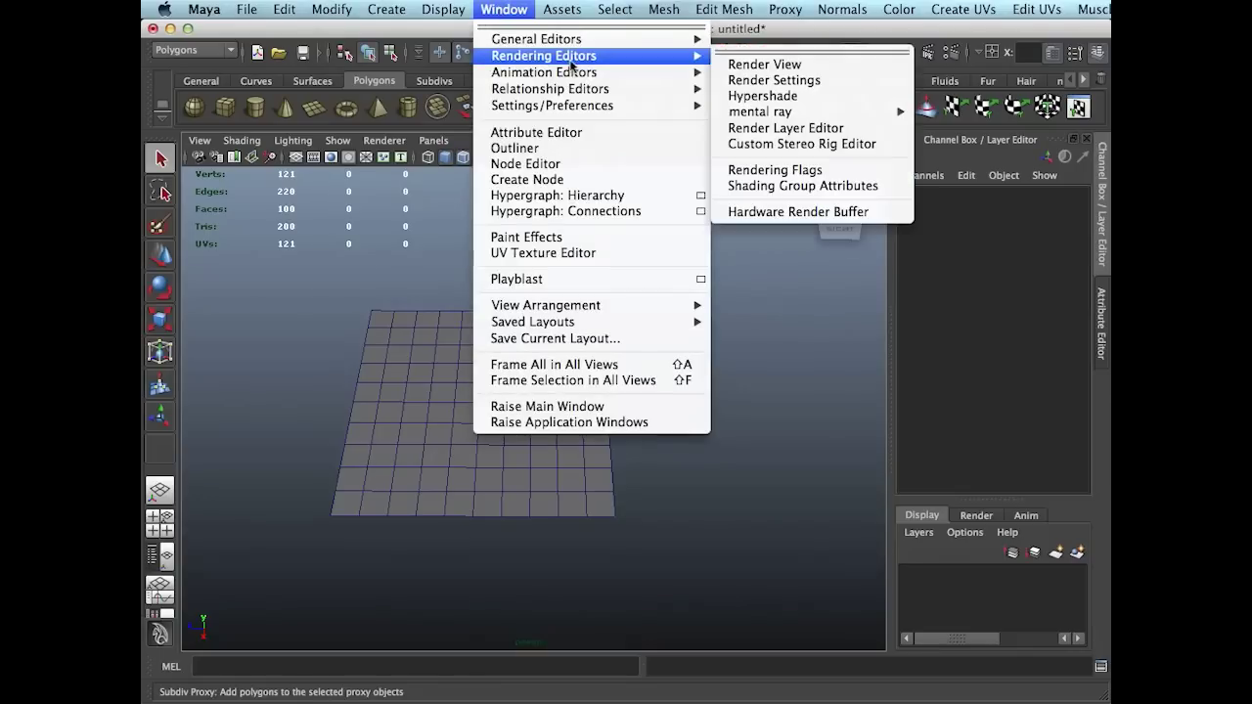
pyautogui.click(772, 100)
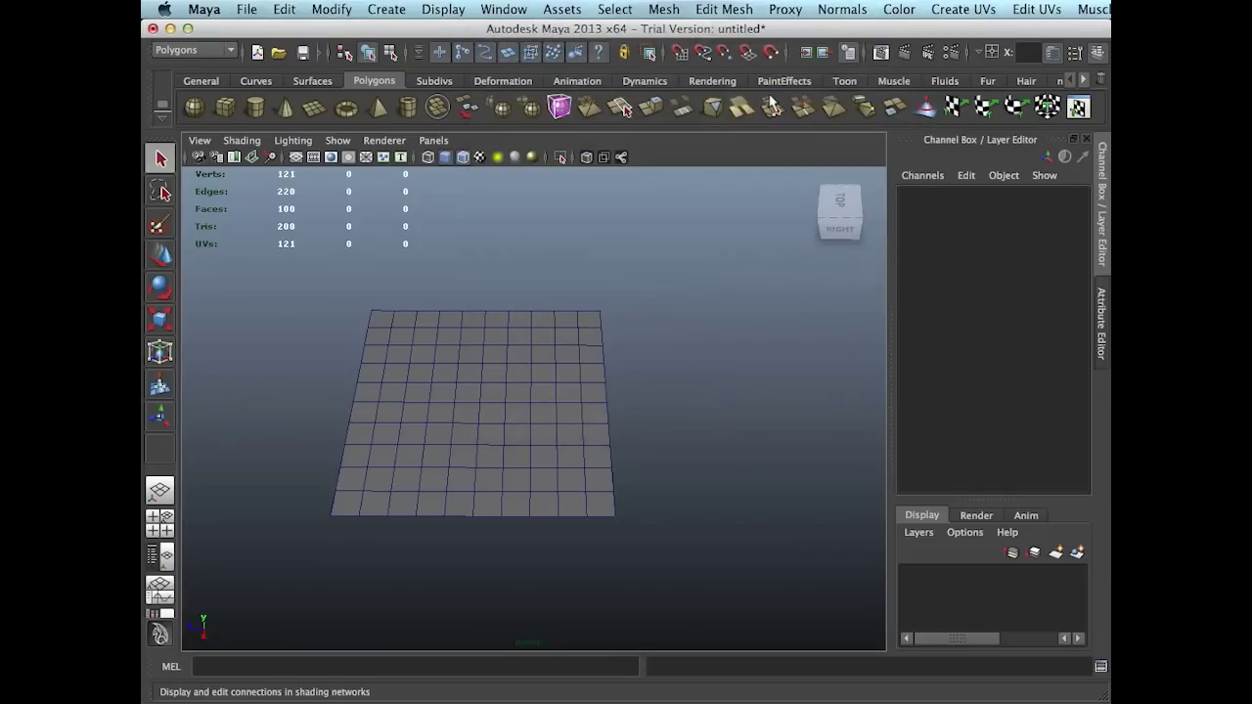
pyautogui.moveTo(601, 227); pyautogui.dragTo(484, 184)
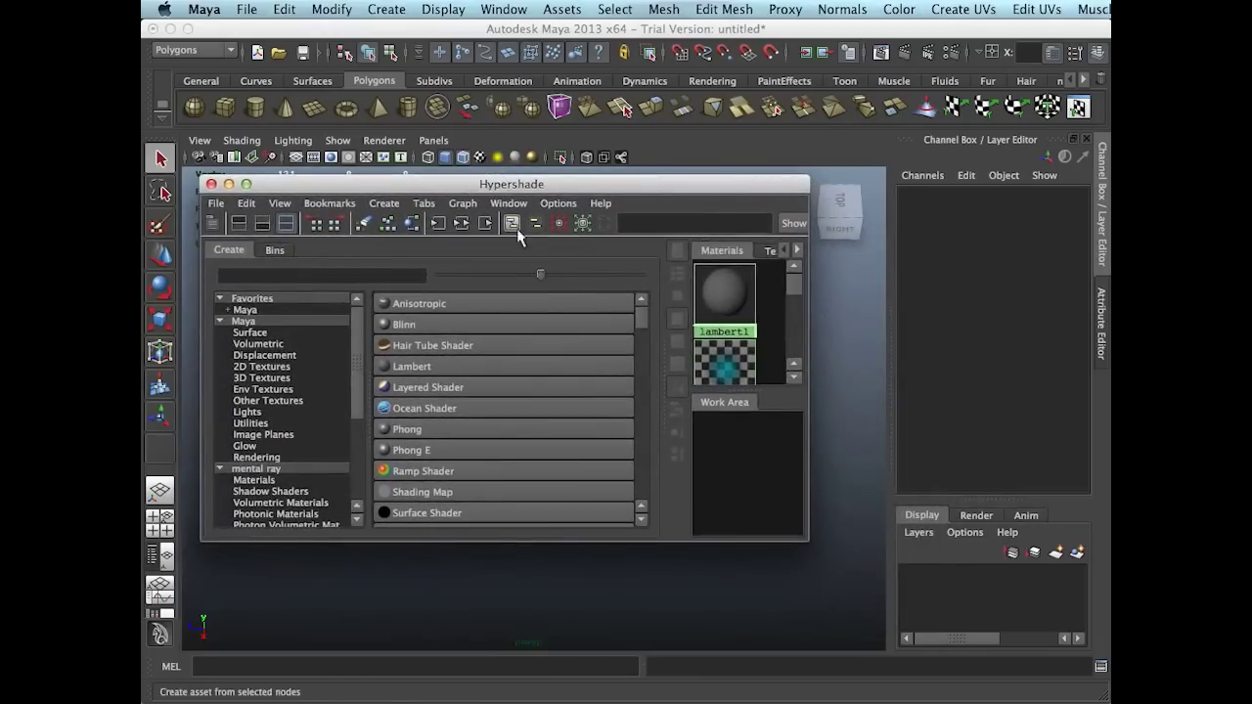
pyautogui.moveTo(808, 544); pyautogui.dragTo(940, 632)
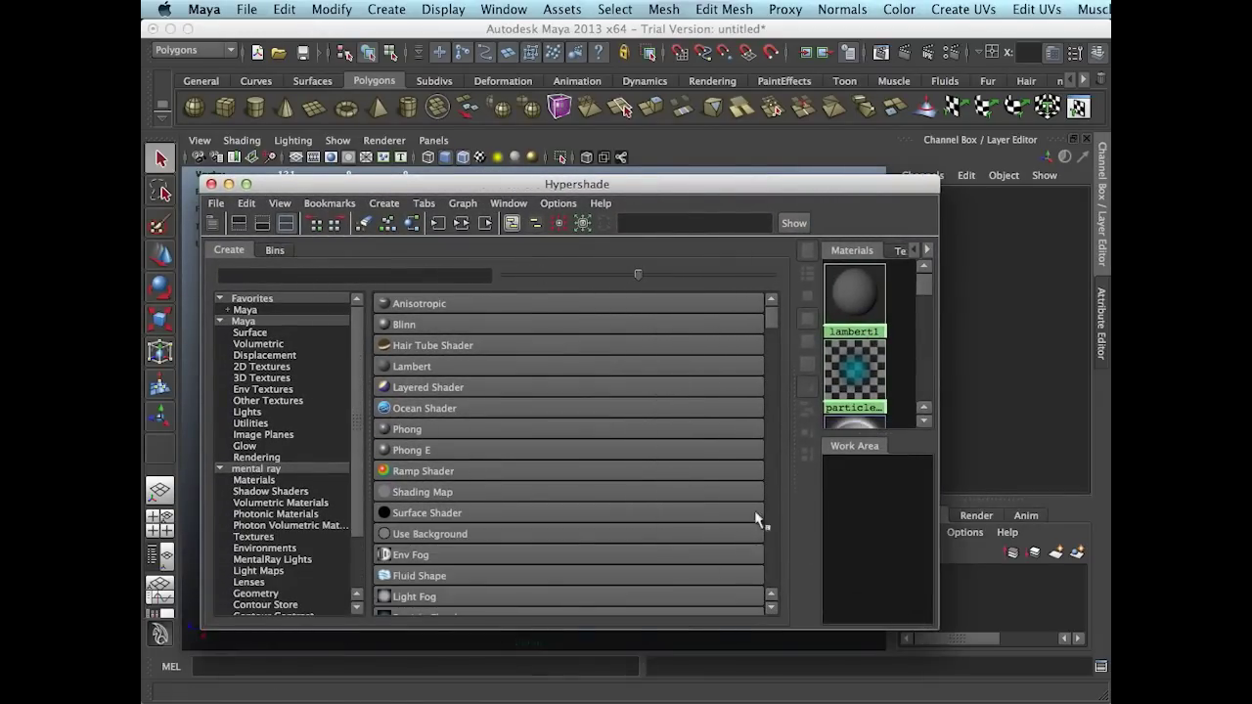
pyautogui.moveTo(788, 468); pyautogui.dragTo(621, 465)
pyautogui.moveTo(615, 325)
pyautogui.mouseDown()
pyautogui.moveTo(619, 576)
pyautogui.moveTo(625, 321)
pyautogui.mouseUp()
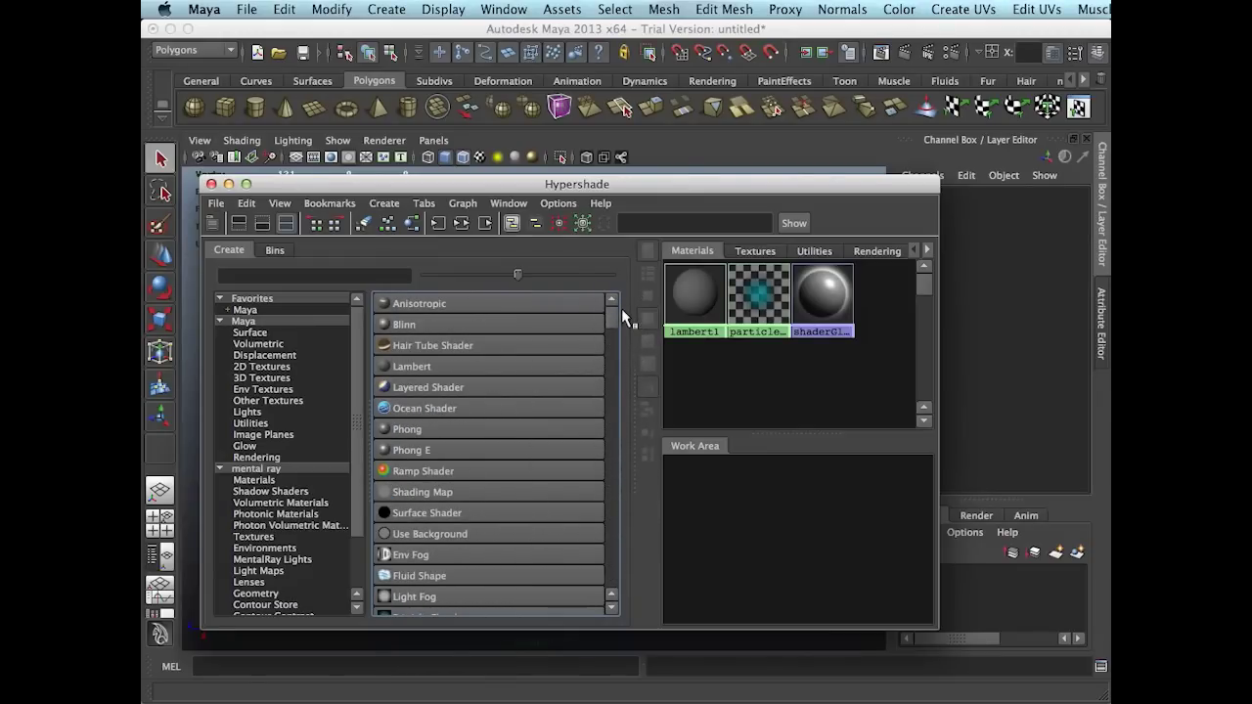
pyautogui.click(569, 189)
pyautogui.moveTo(569, 189); pyautogui.dragTo(555, 182)
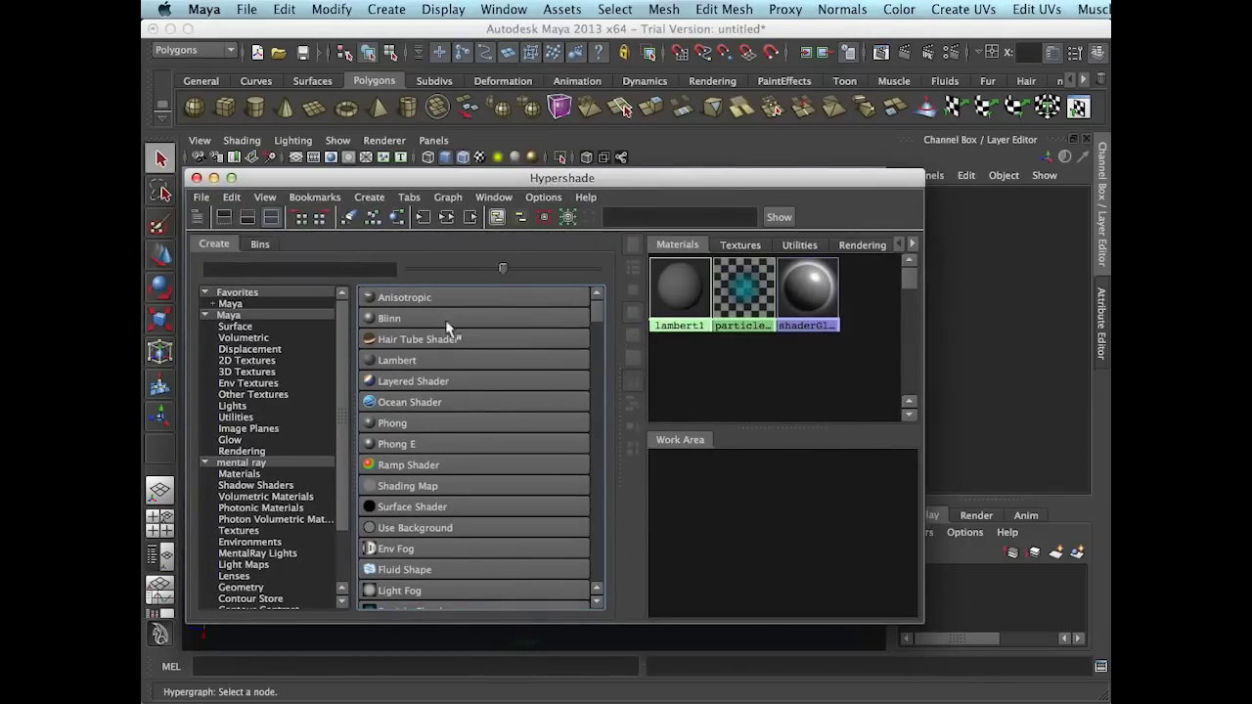
# Create a Blinn material, blinn1, and open its attributes in the Attribute Editor.
pyautogui.click(404, 318)
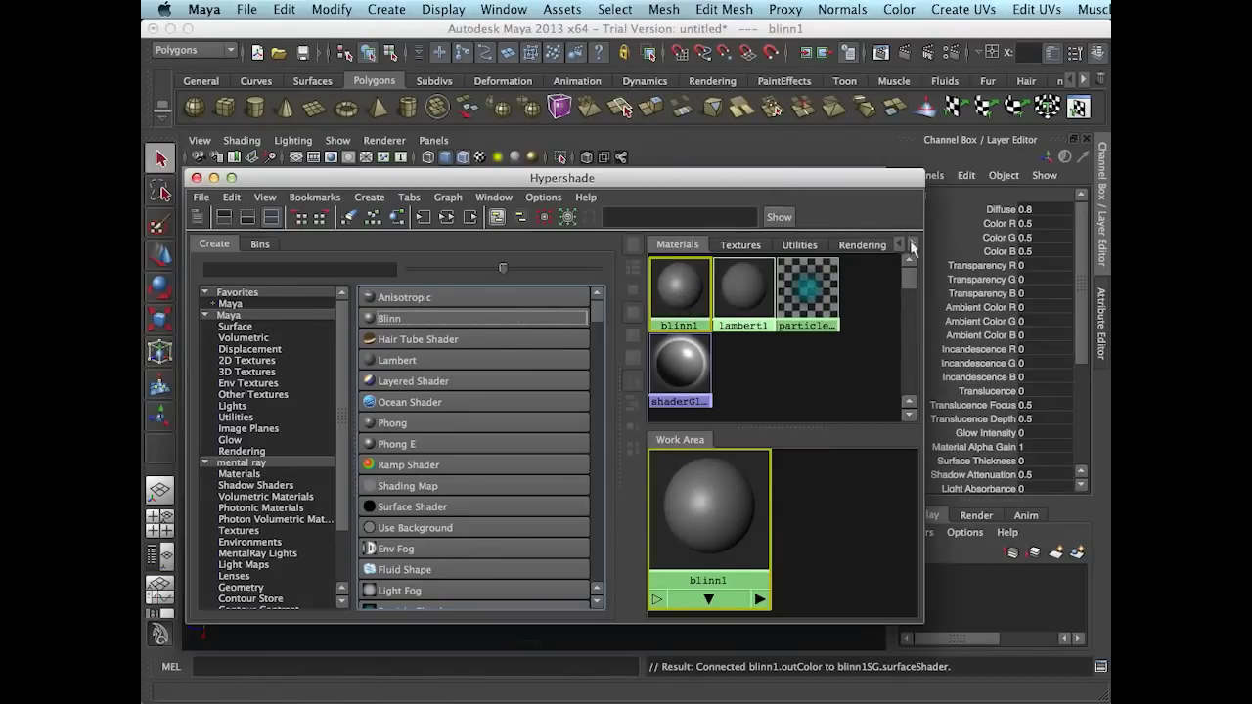
pyautogui.moveTo(923, 240); pyautogui.dragTo(893, 237)
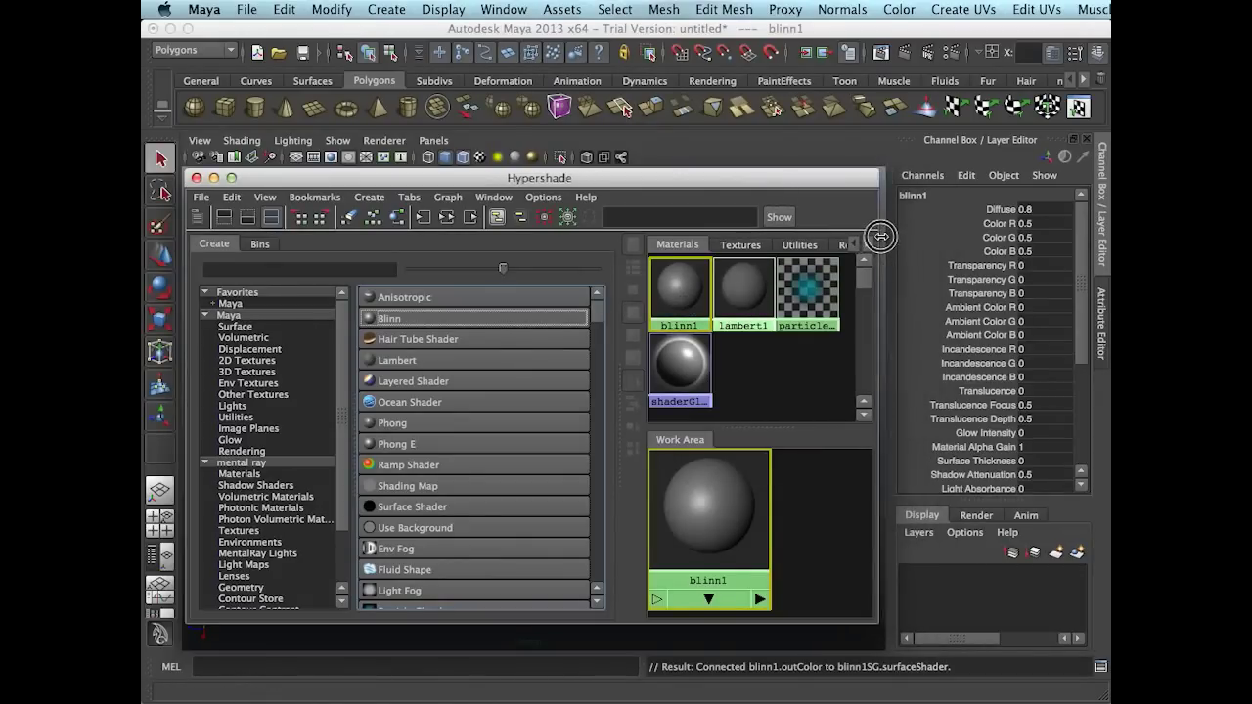
pyautogui.moveTo(768, 186); pyautogui.dragTo(743, 163)
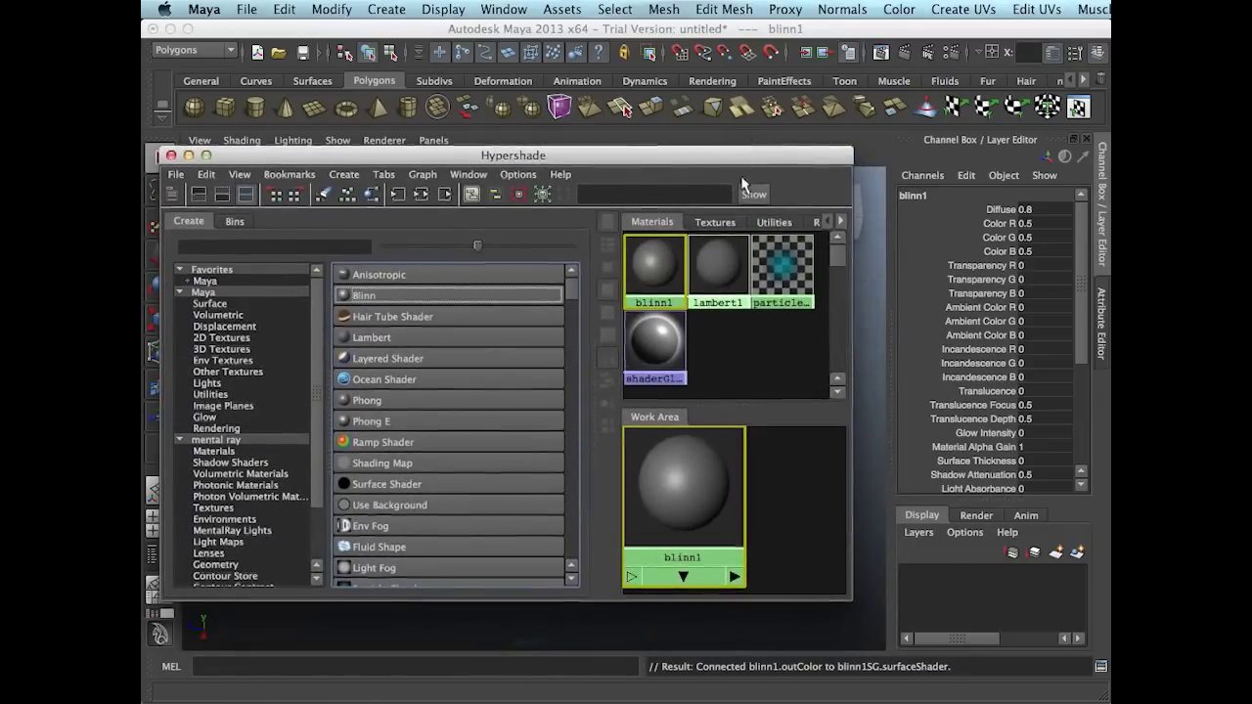
pyautogui.doubleClick(698, 486)
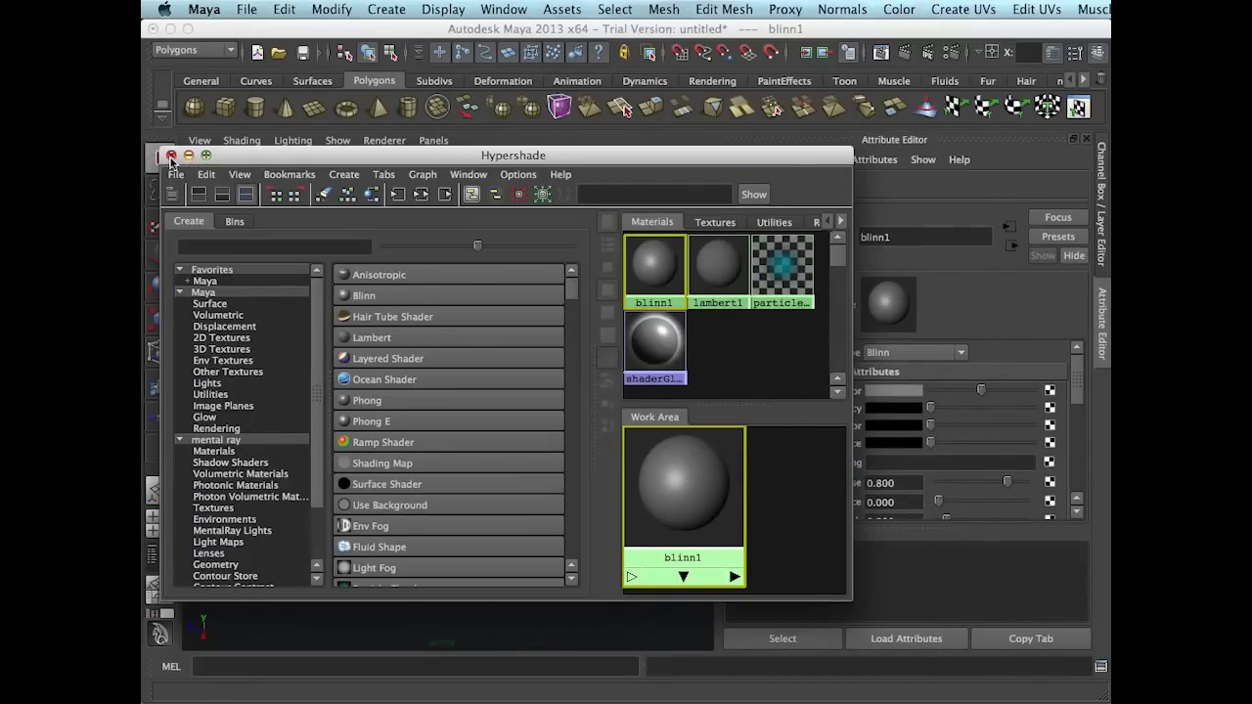
pyautogui.click(171, 155)
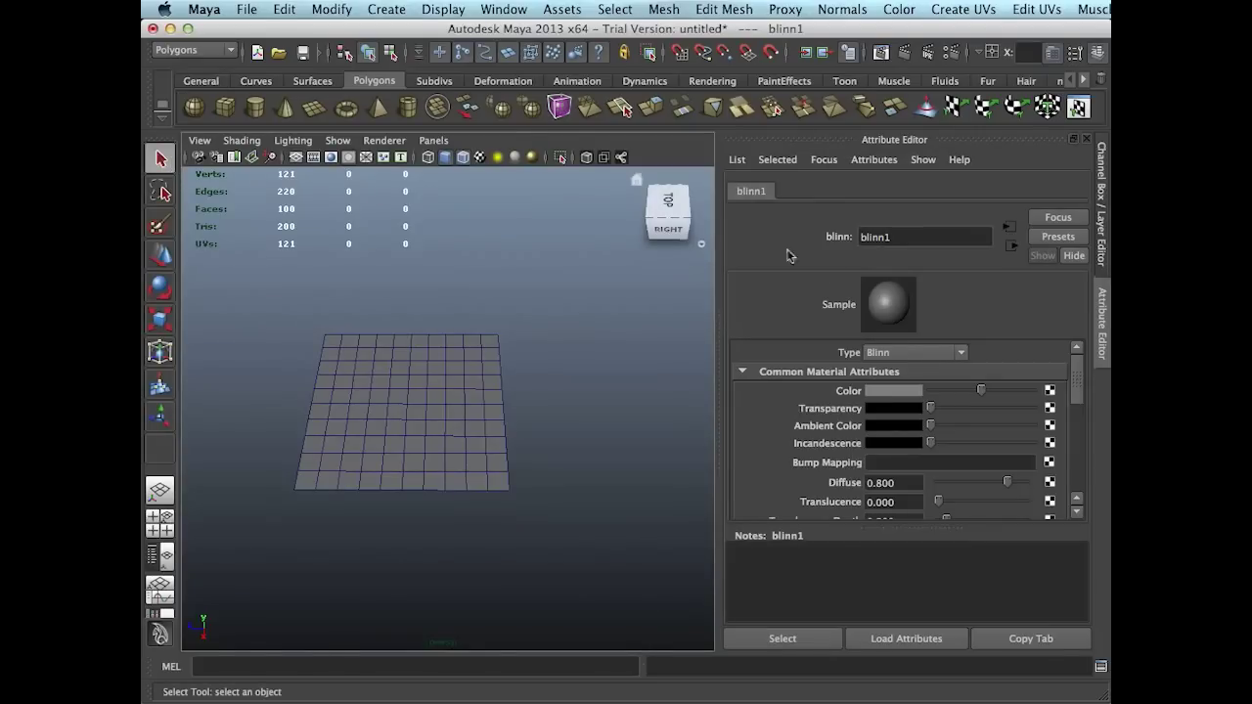
# Rename blinn1 to sciFi_boxShader and start mapping a texture to its Color.
pyautogui.click(920, 240)
pyautogui.moveTo(920, 241); pyautogui.dragTo(816, 241)
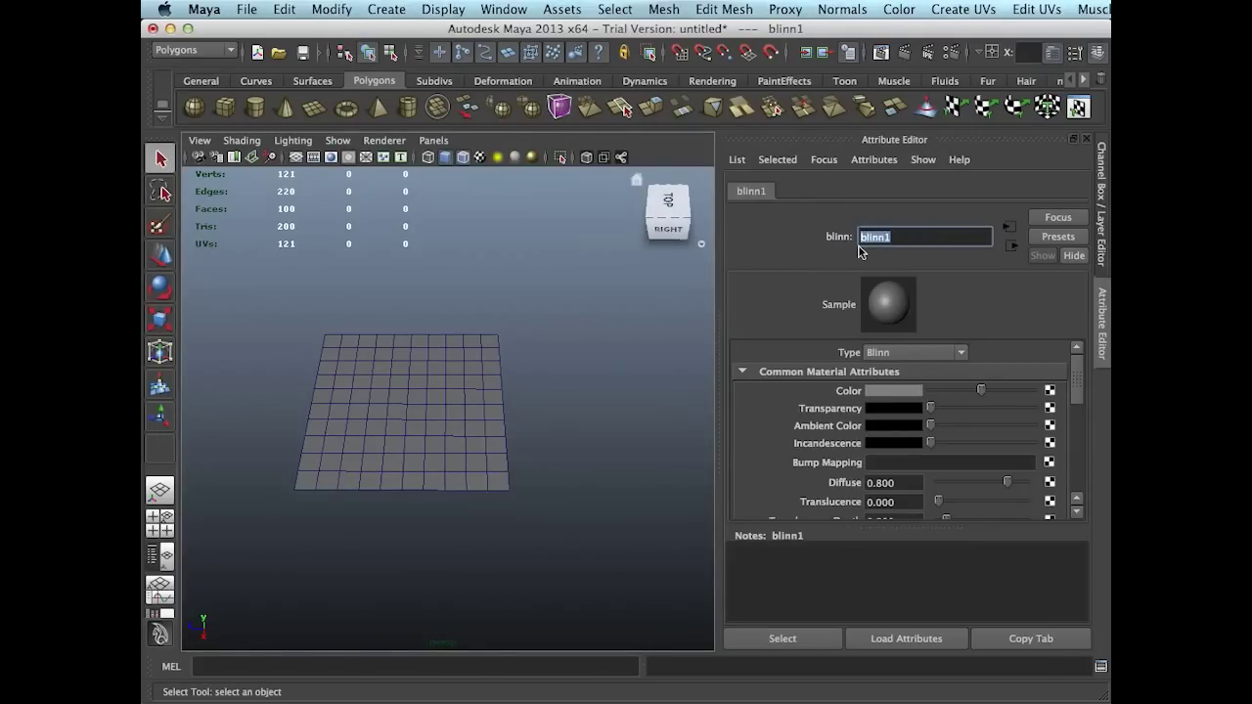
pyautogui.write('sciFi_boxShader')
pyautogui.press('Return')
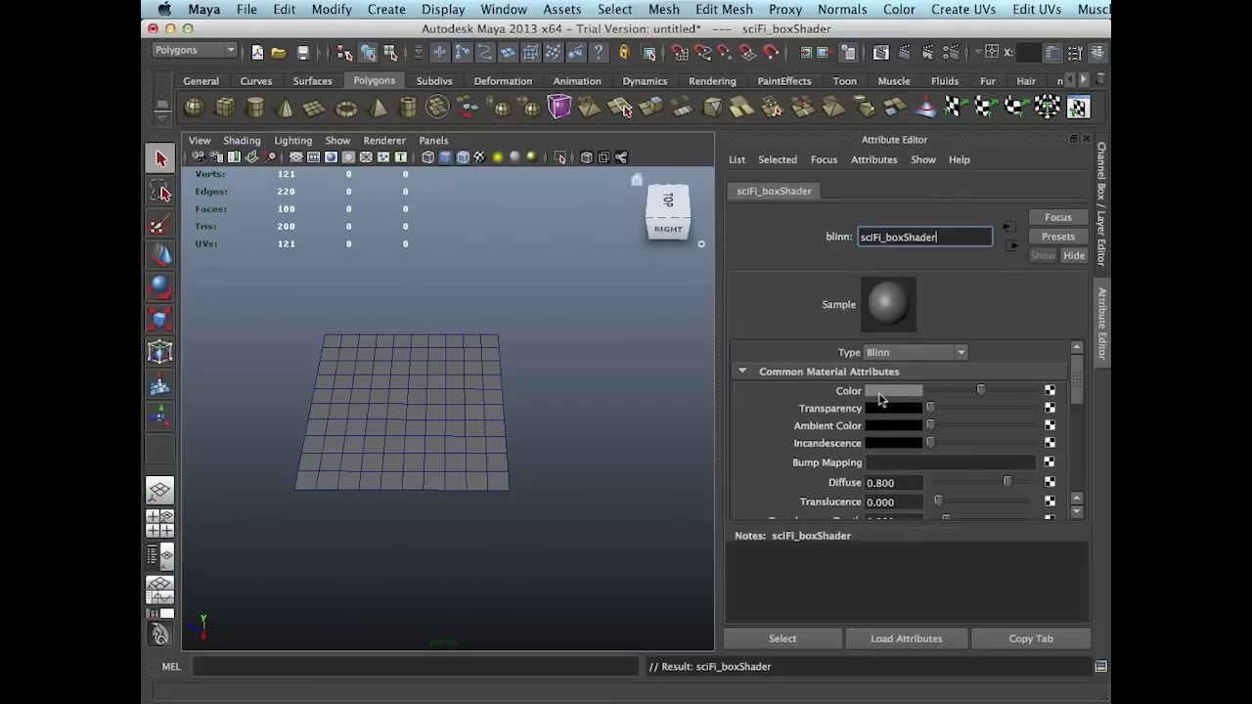
pyautogui.click(1052, 392)
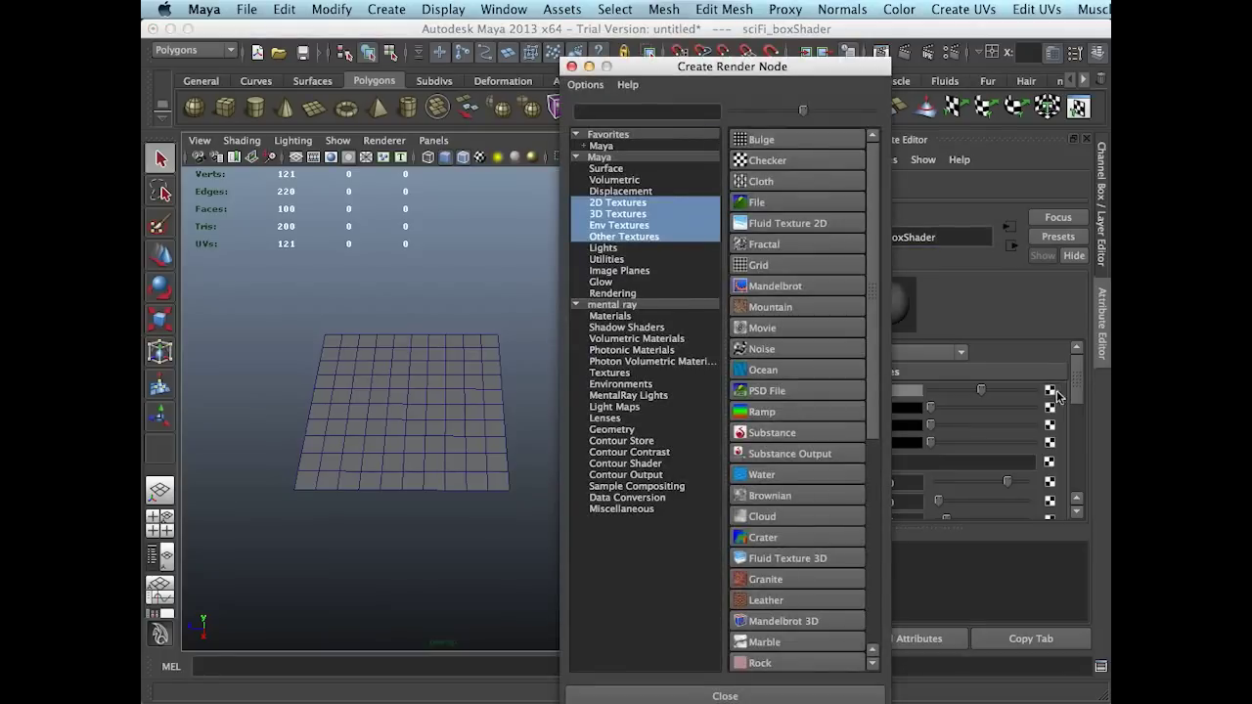
# Create a File texture for Color loading Sci-FiBox003.jpg, then return to sciFi_boxShader.
pyautogui.moveTo(699, 71); pyautogui.dragTo(576, 44)
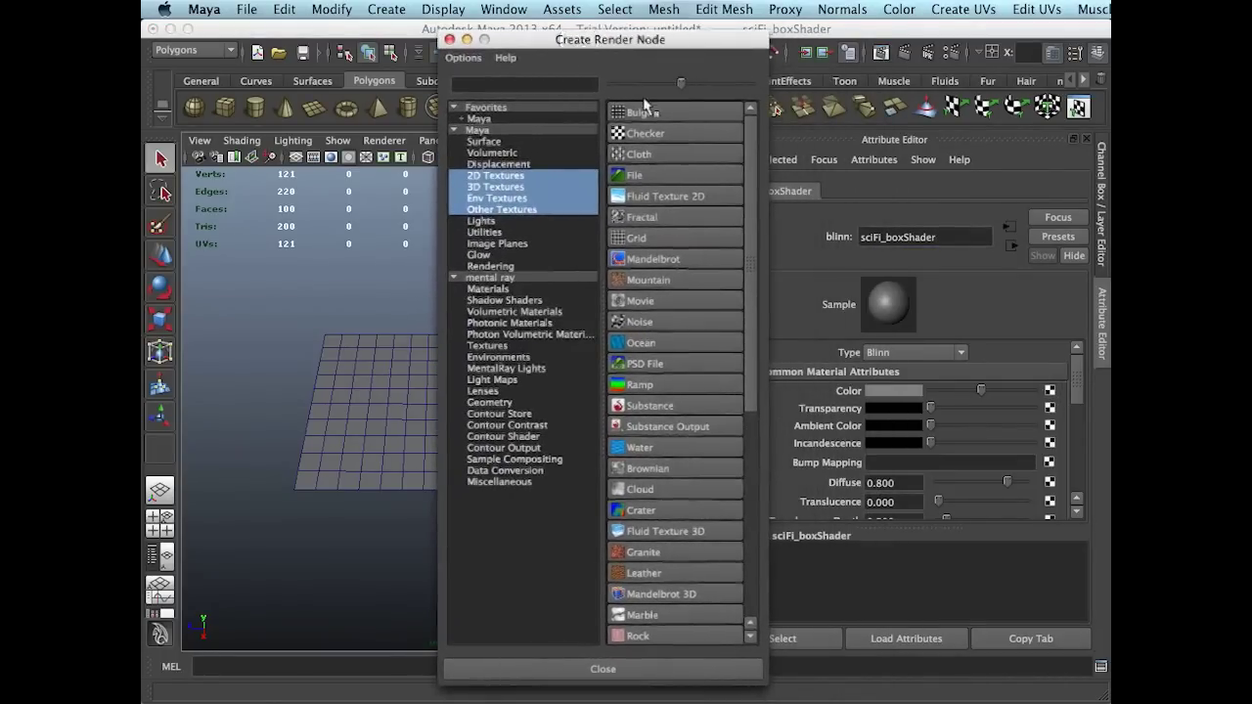
pyautogui.click(642, 176)
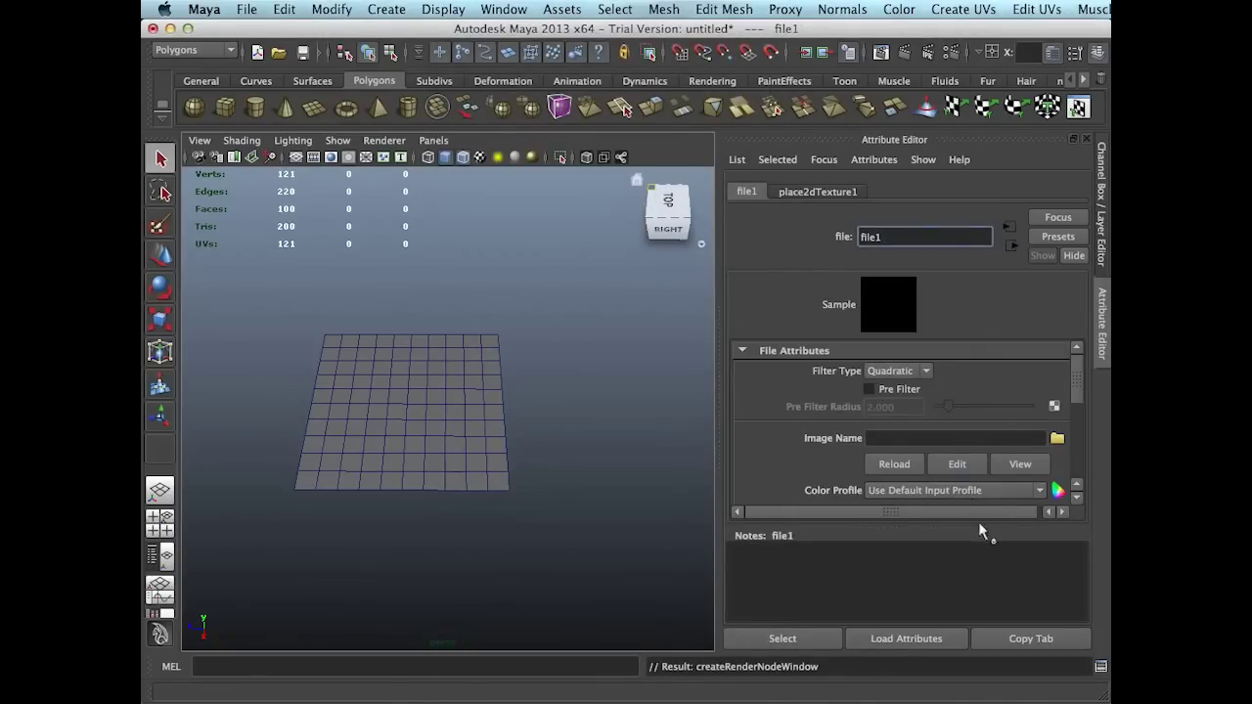
pyautogui.click(1058, 440)
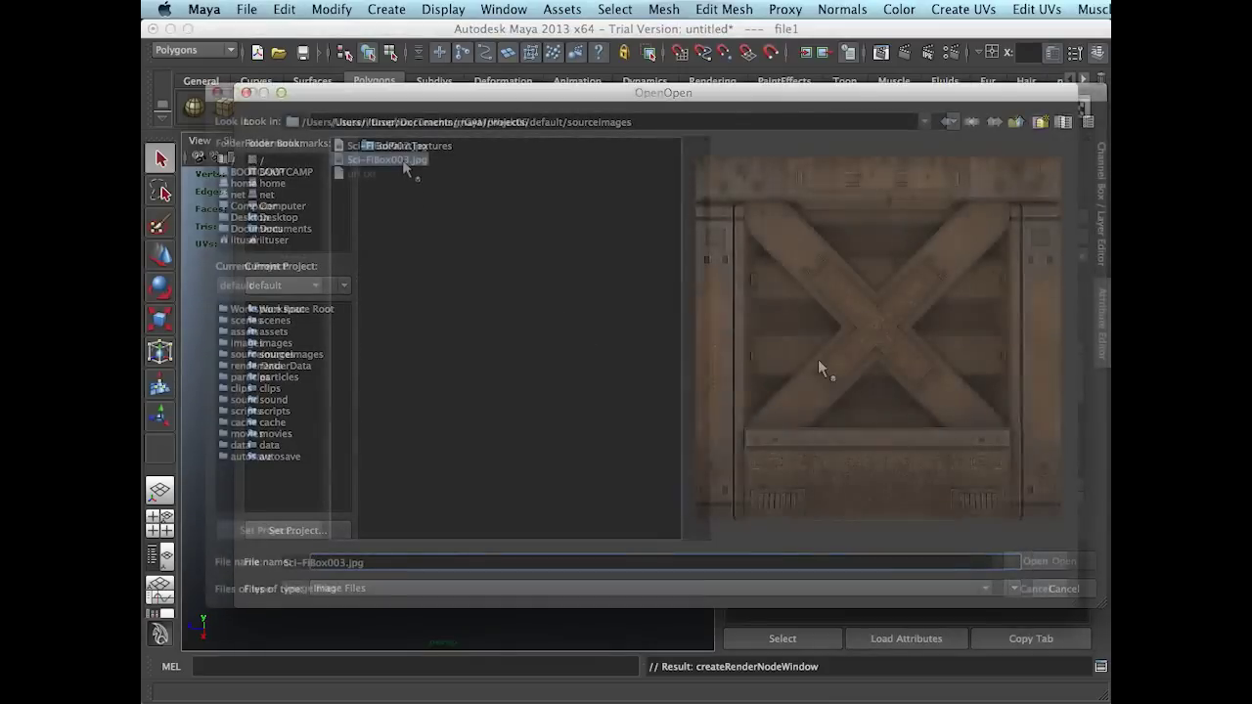
pyautogui.click(1033, 561)
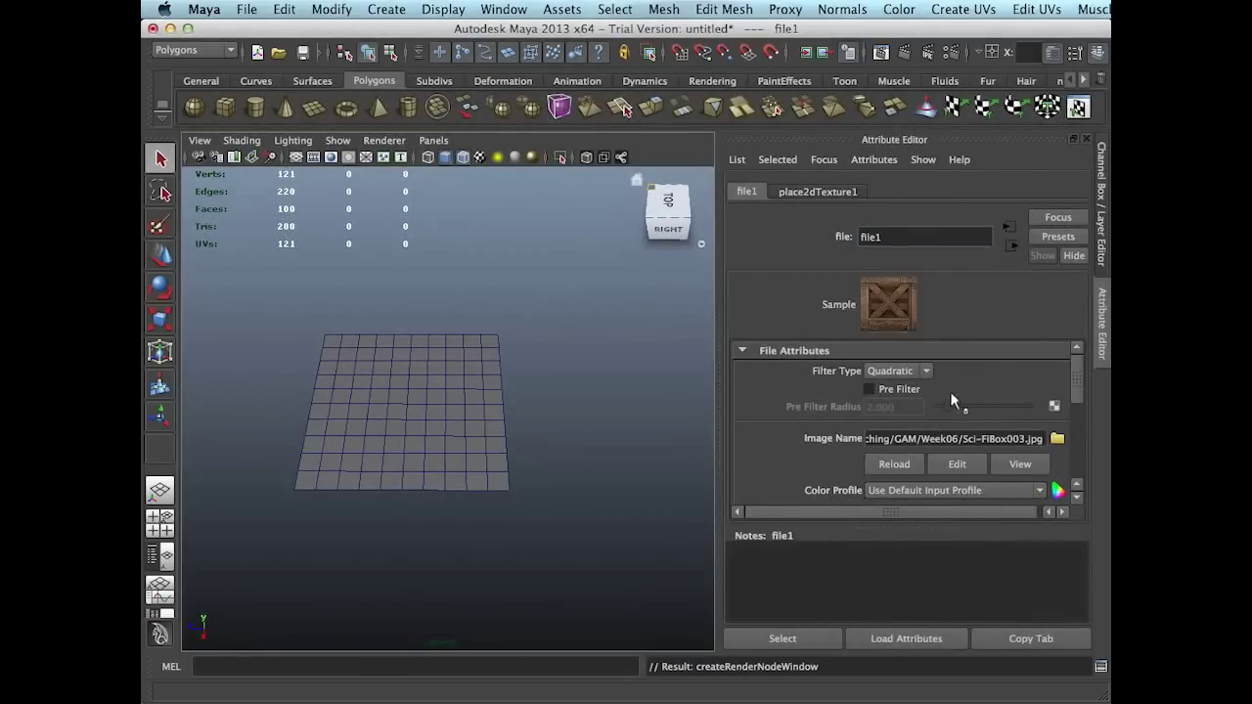
pyautogui.click(1011, 244)
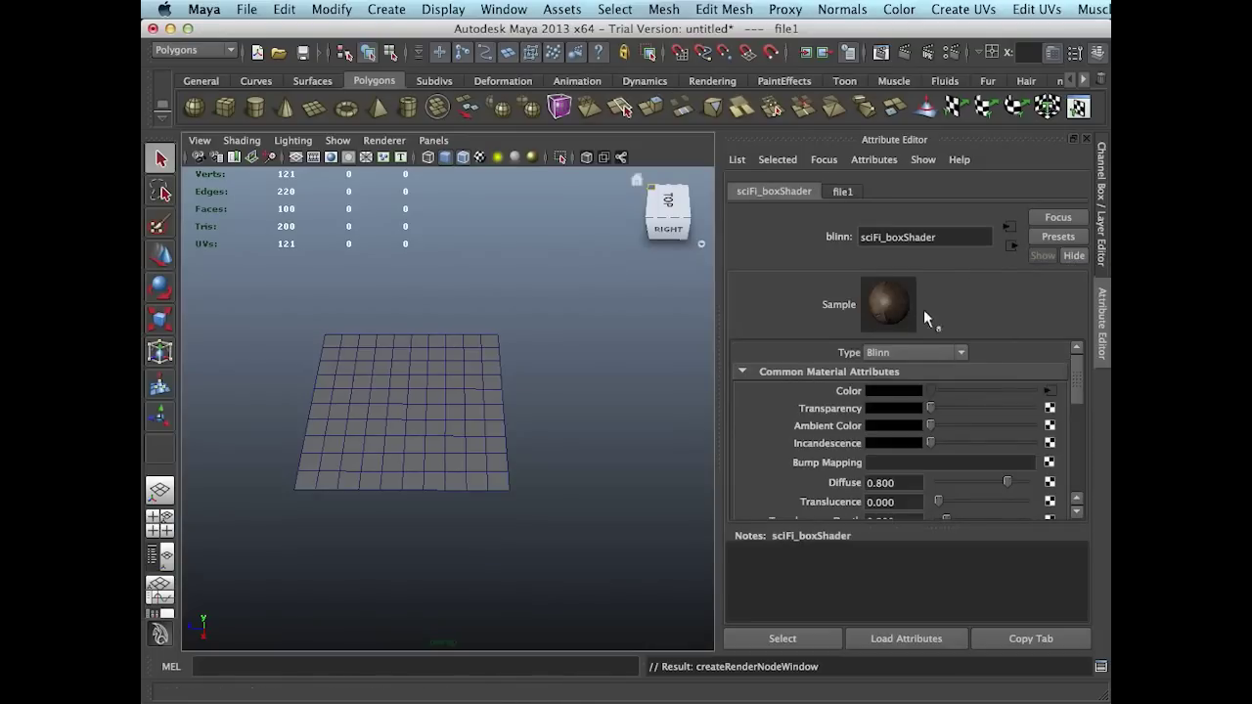
pyautogui.moveTo(1080, 372)
pyautogui.mouseDown()
pyautogui.moveTo(1079, 434)
pyautogui.moveTo(1089, 343)
pyautogui.mouseUp()
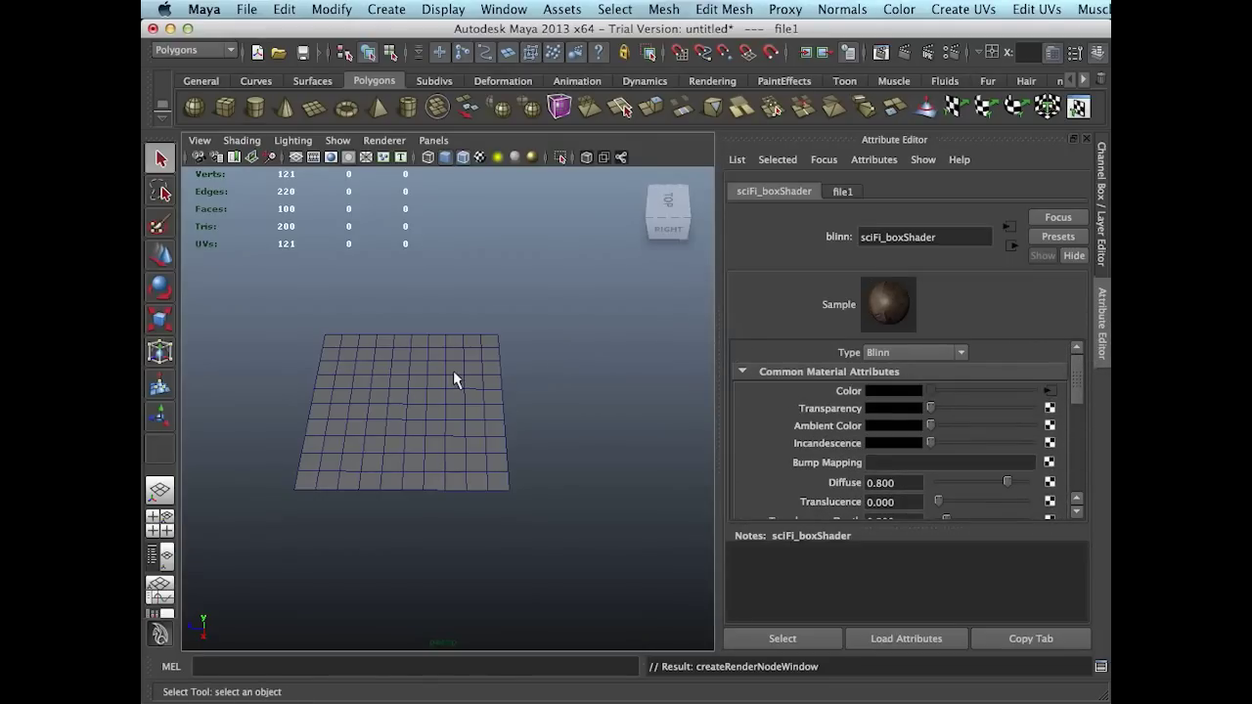
pyautogui.click(504, 9)
# Select the plane and assign sciFi_boxShader to it from the Hypershade.
pyautogui.moveTo(607, 56)
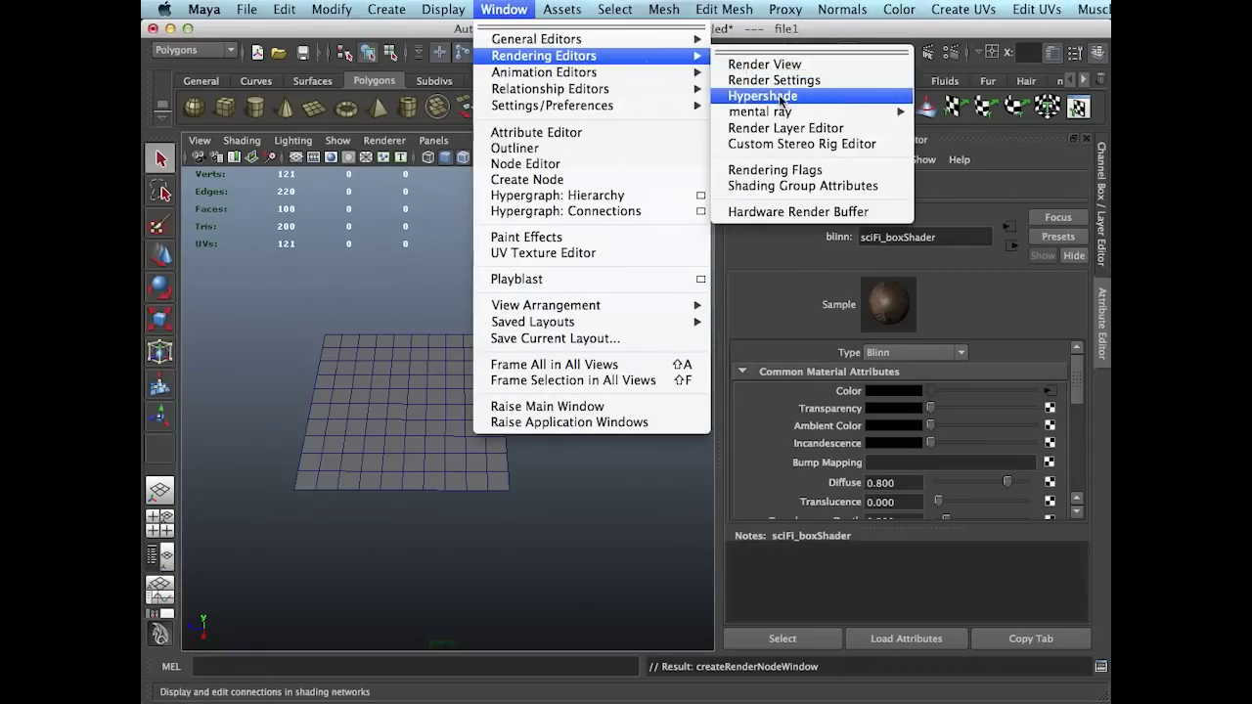
pyautogui.click(781, 97)
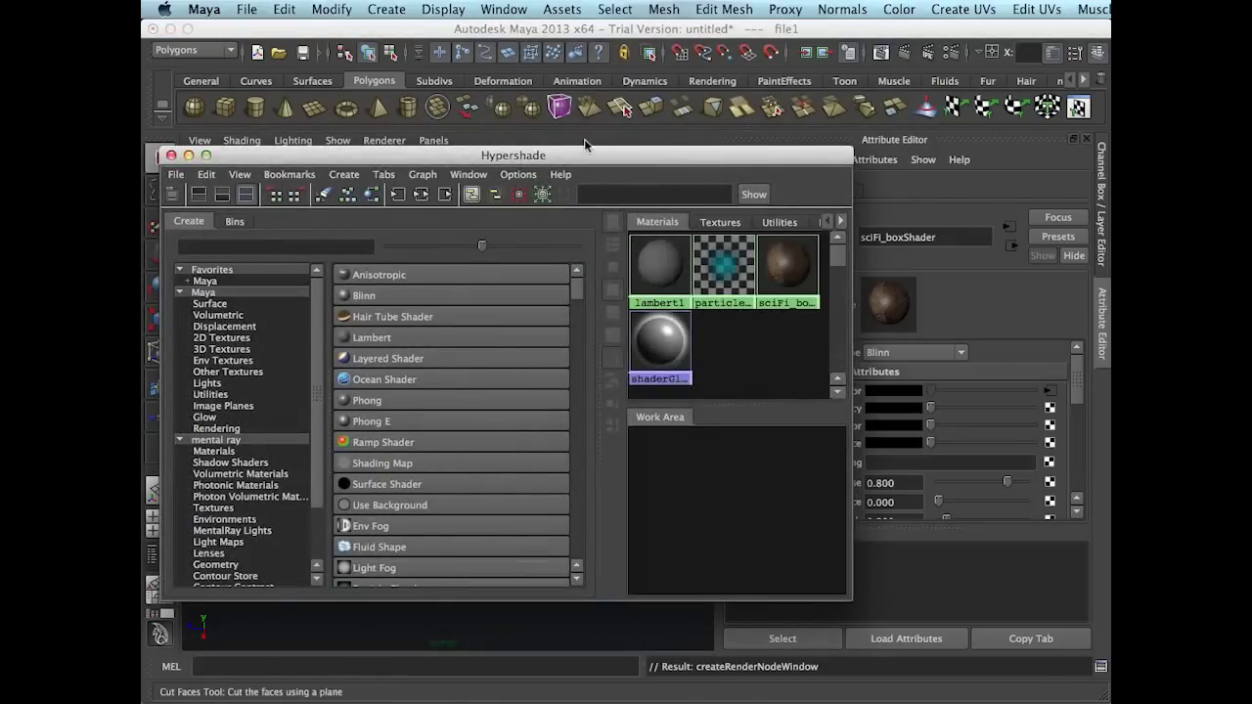
pyautogui.moveTo(589, 138); pyautogui.dragTo(789, 148)
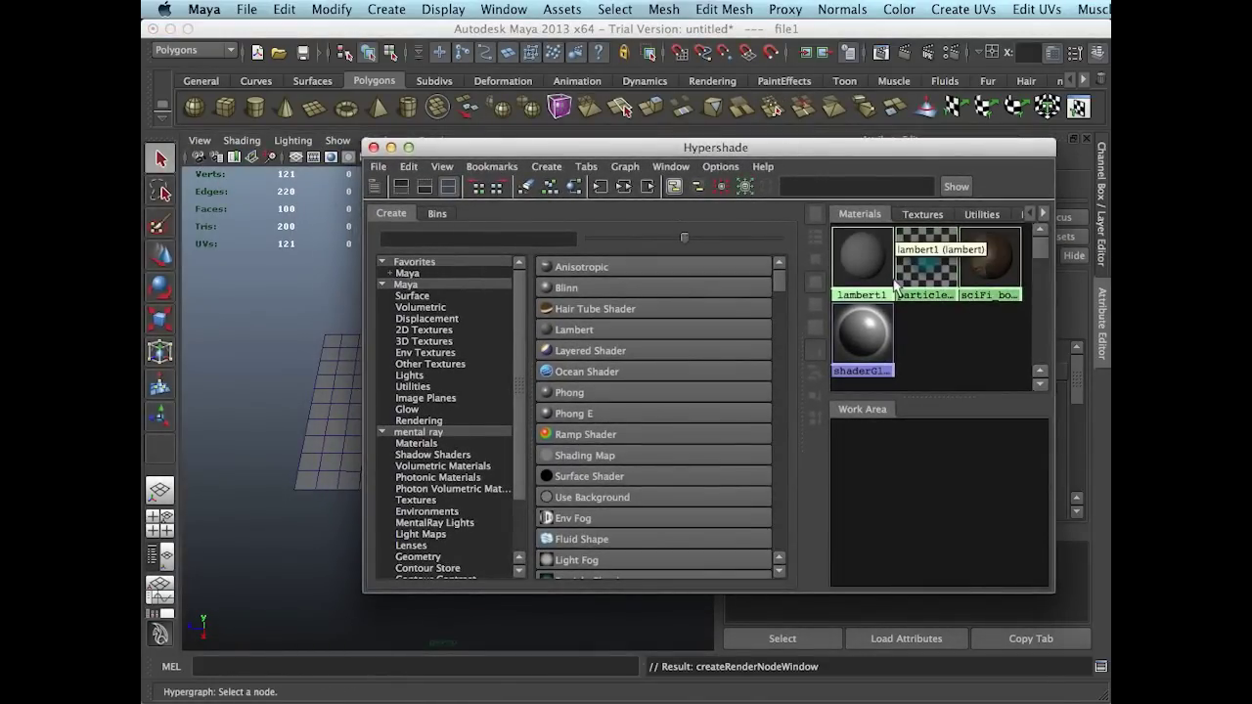
pyautogui.click(347, 412)
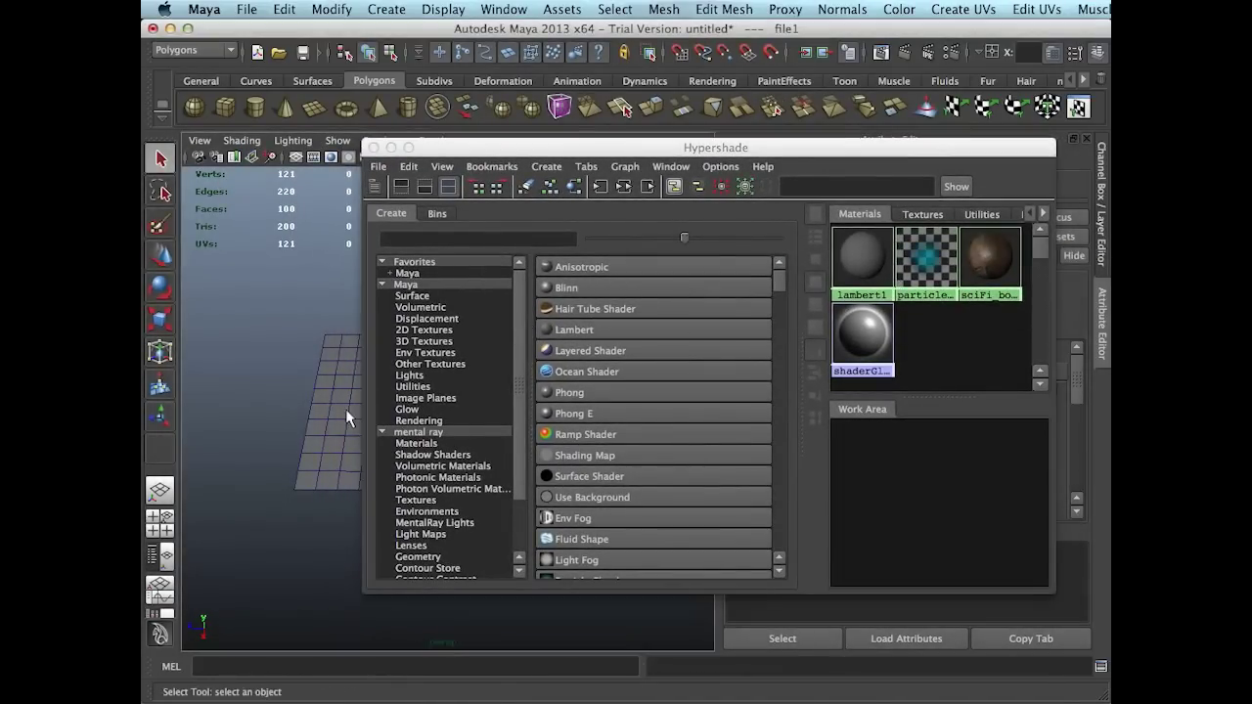
pyautogui.keyDown('alt'); pyautogui.moveTo(327, 390); pyautogui.dragTo(367, 403); pyautogui.keyUp('alt')
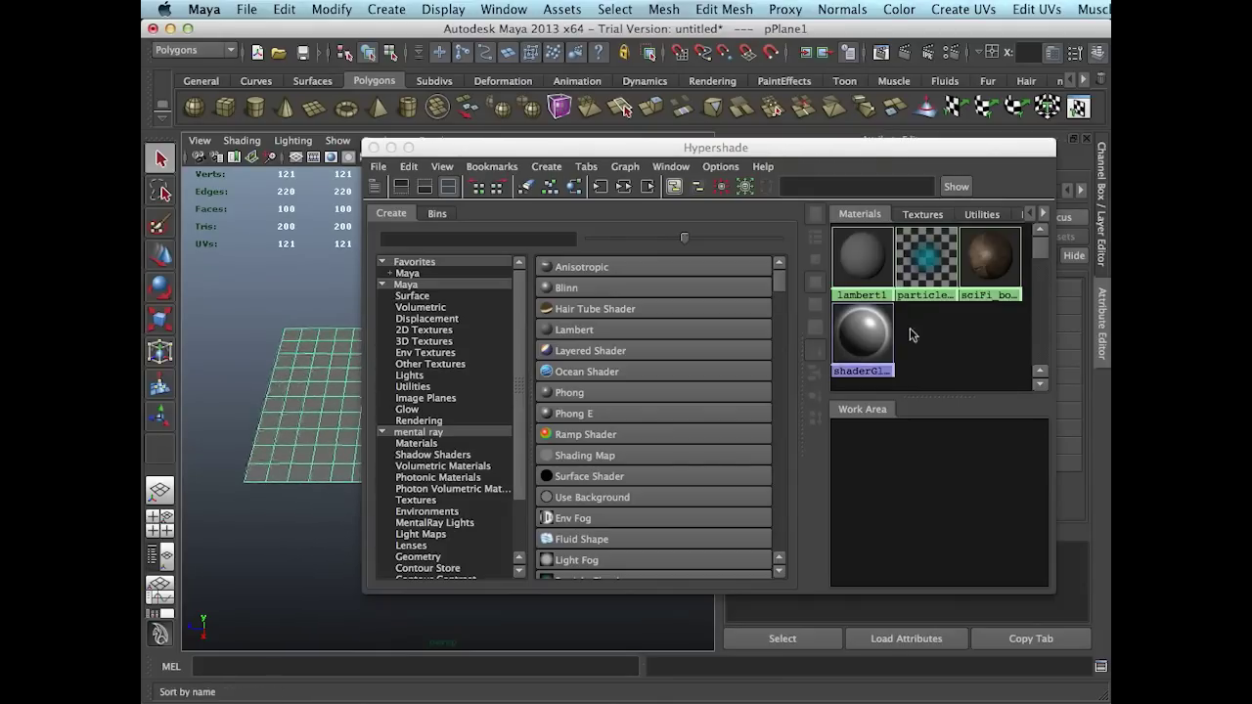
pyautogui.rightClick(987, 263)
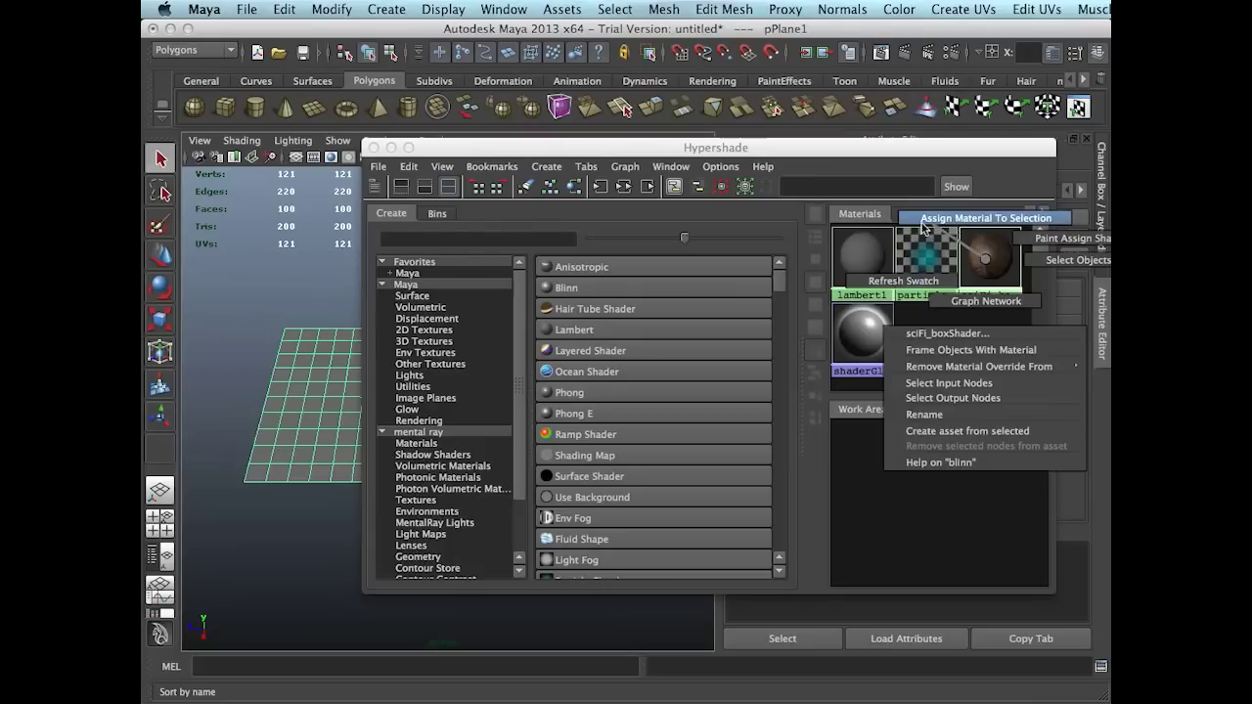
pyautogui.click(918, 223)
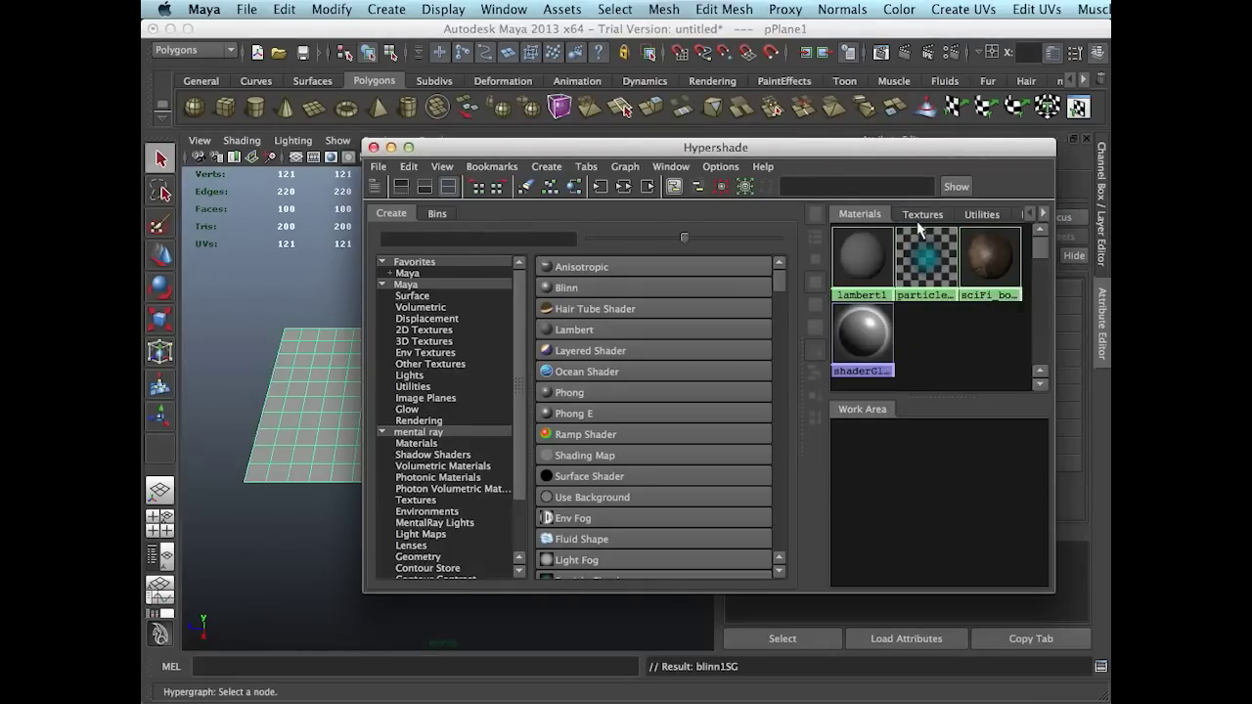
pyautogui.click(374, 148)
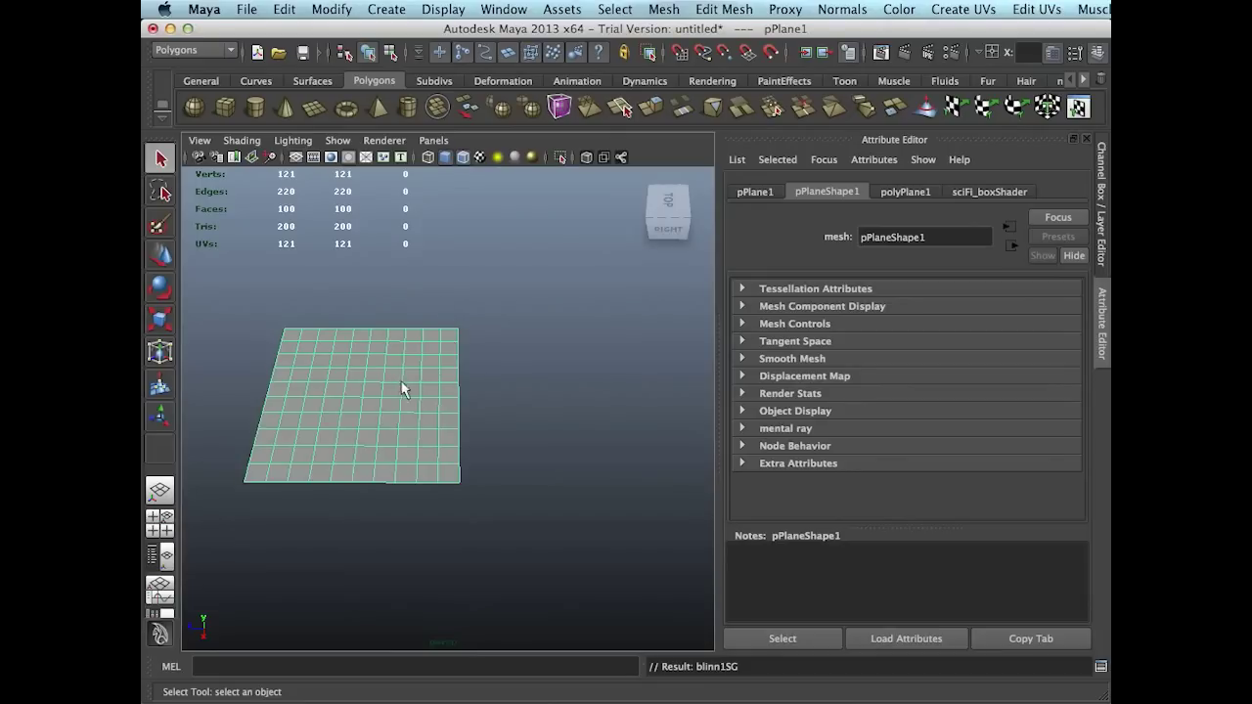
# Turn on textured display to show the crate image on the plane, then switch to Top view.
pyautogui.keyDown('alt'); pyautogui.moveTo(409, 414); pyautogui.dragTo(472, 388); pyautogui.keyUp('alt')
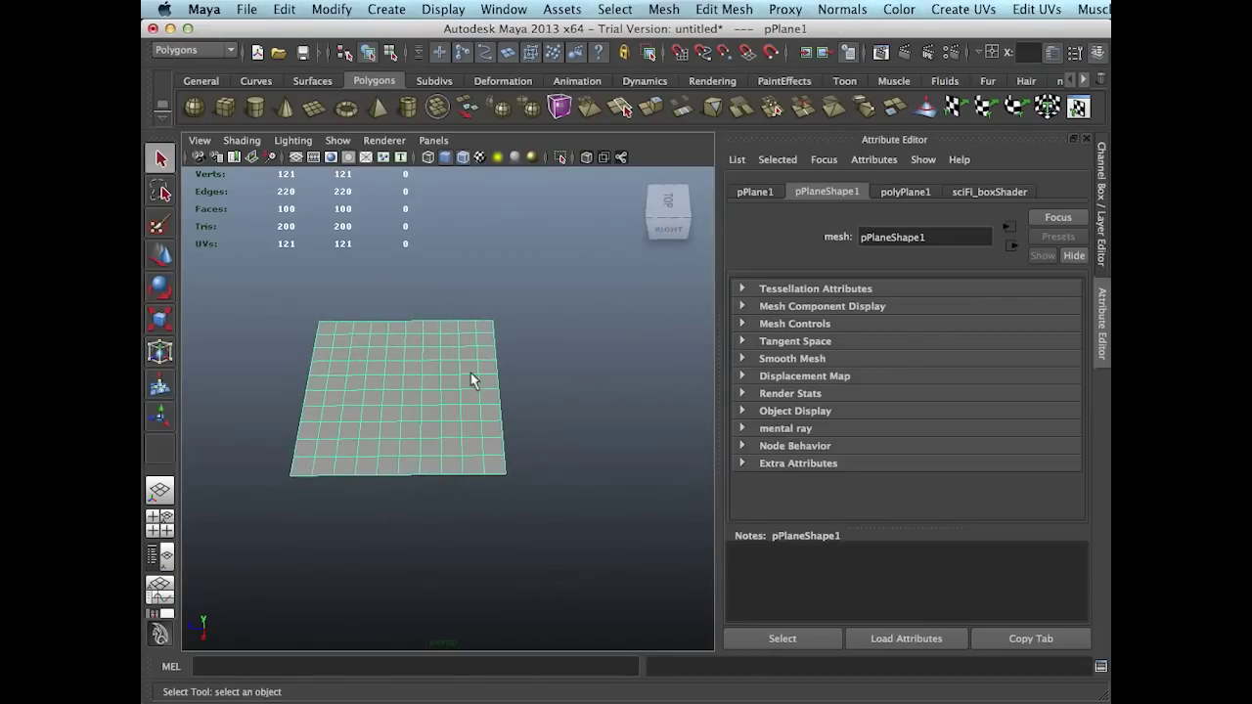
pyautogui.click(479, 157)
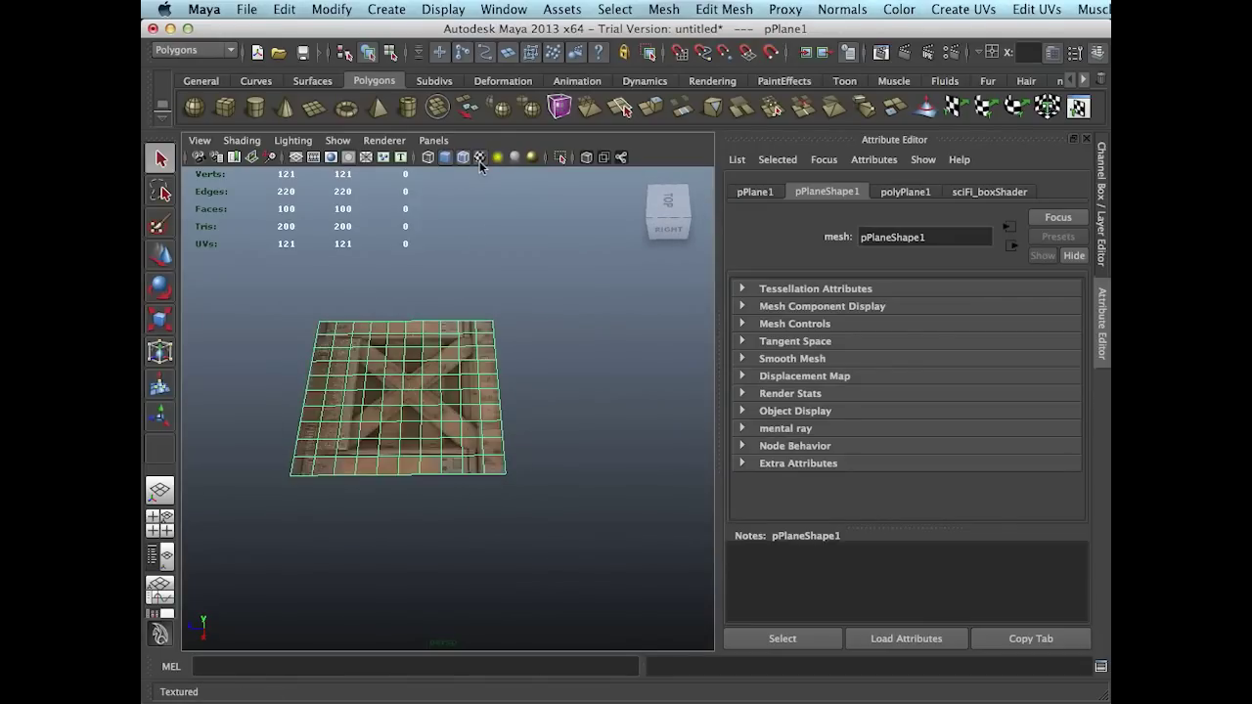
pyautogui.click(518, 360)
pyautogui.scroll(5, 519, 360)
pyautogui.keyDown('alt'); pyautogui.moveTo(519, 360); pyautogui.dragTo(453, 415); pyautogui.keyUp('alt')
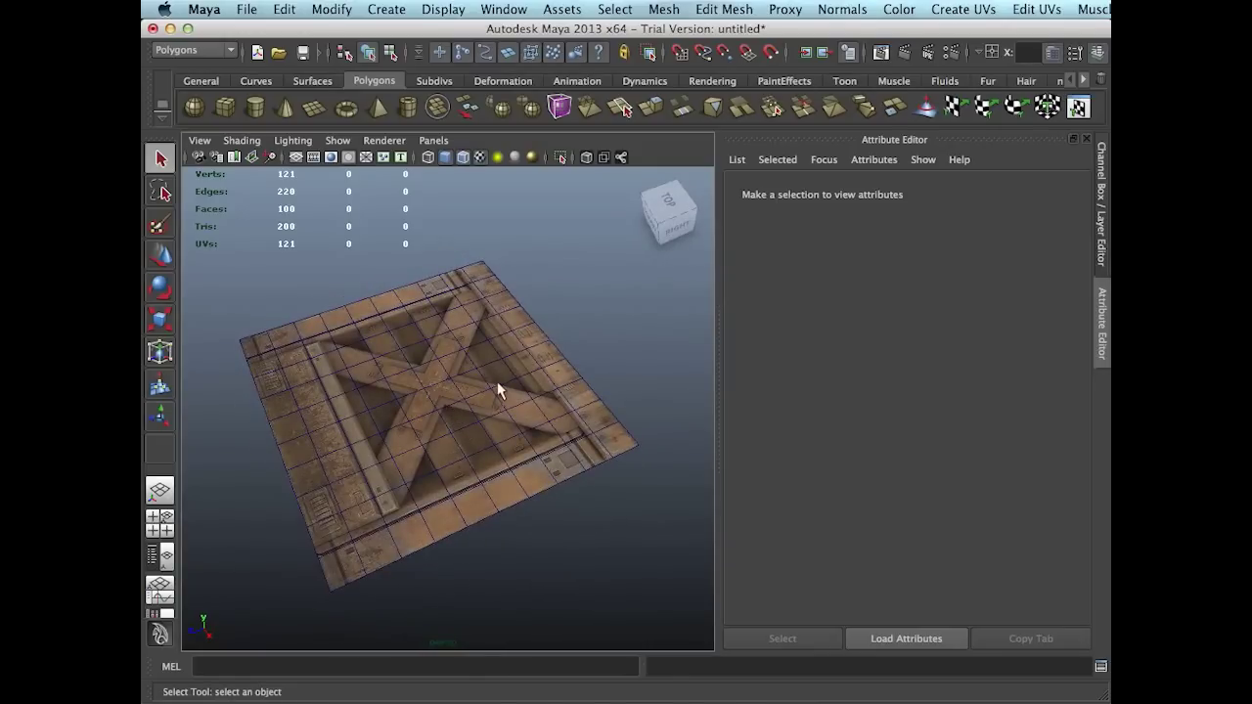
pyautogui.keyDown('alt'); pyautogui.moveTo(433, 307); pyautogui.dragTo(409, 313); pyautogui.keyUp('alt')
pyautogui.press('space')
pyautogui.press('f')
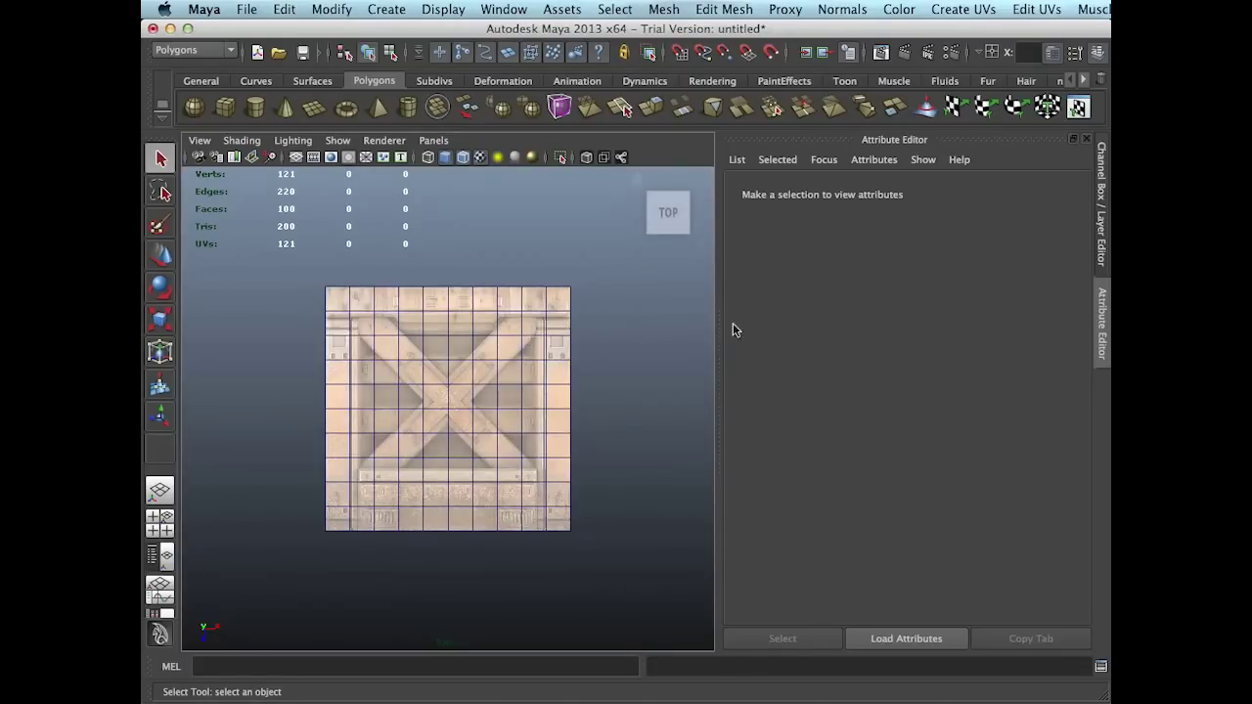
# Show the Channel Box and zoom and pan the top view onto the crate.
pyautogui.click(1103, 221)
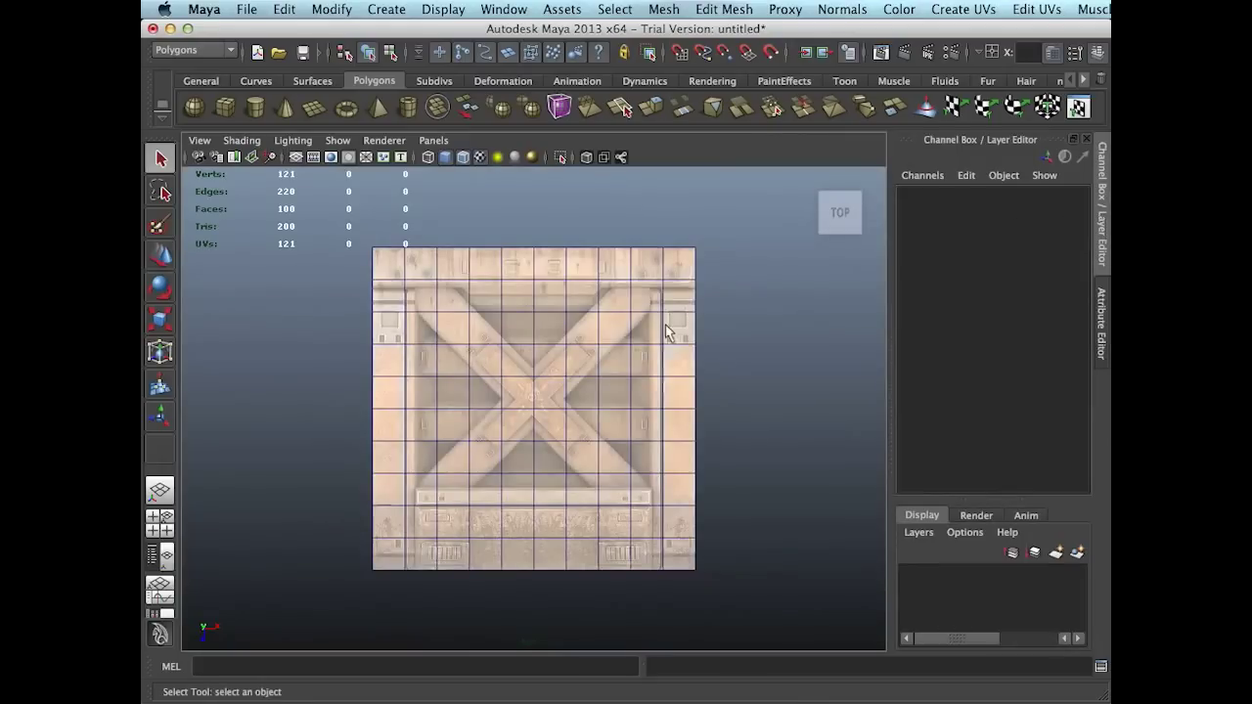
pyautogui.press('r')
pyautogui.moveTo(573, 372); pyautogui.dragTo(696, 389, button='middle')
pyautogui.press('q')
pyautogui.press('w')
pyautogui.moveTo(651, 344); pyautogui.dragTo(696, 340, button='middle')
pyautogui.press('q')
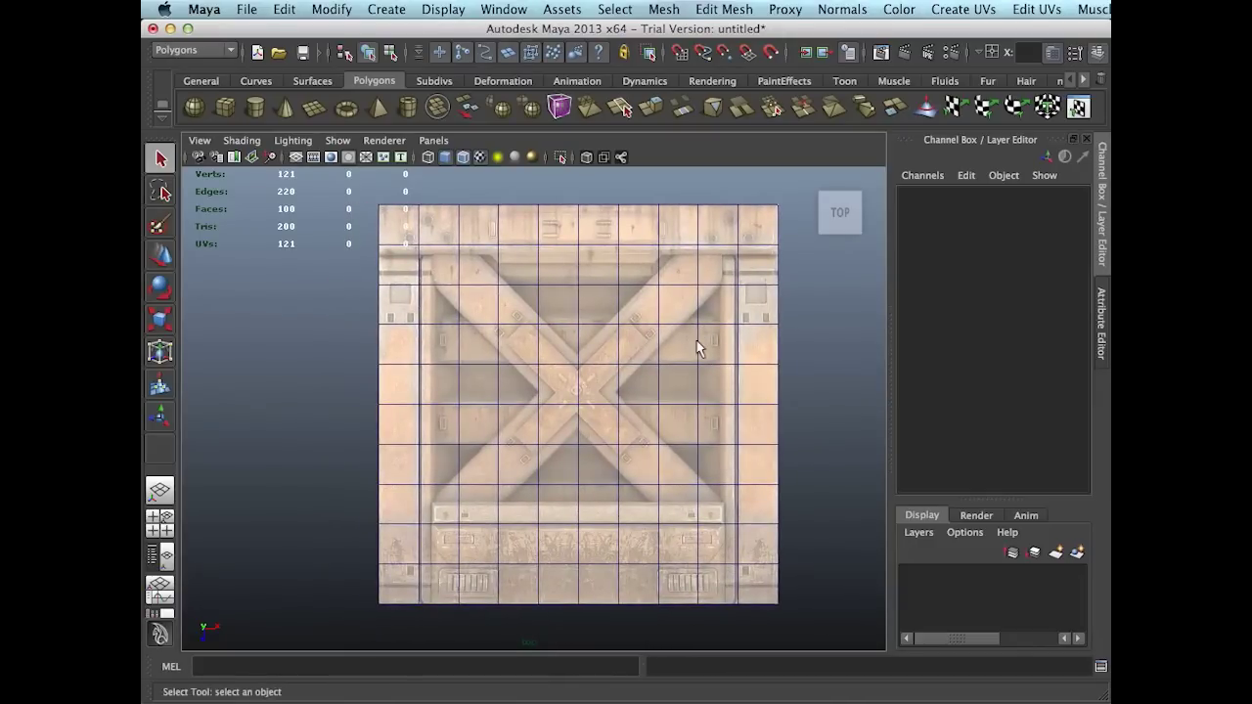
# Select a few edges near the crossbar top, test-move them, and undo the move.
pyautogui.moveTo(486, 284); pyautogui.dragTo(487, 258, button='right')
pyautogui.moveTo(554, 286); pyautogui.dragTo(682, 286)
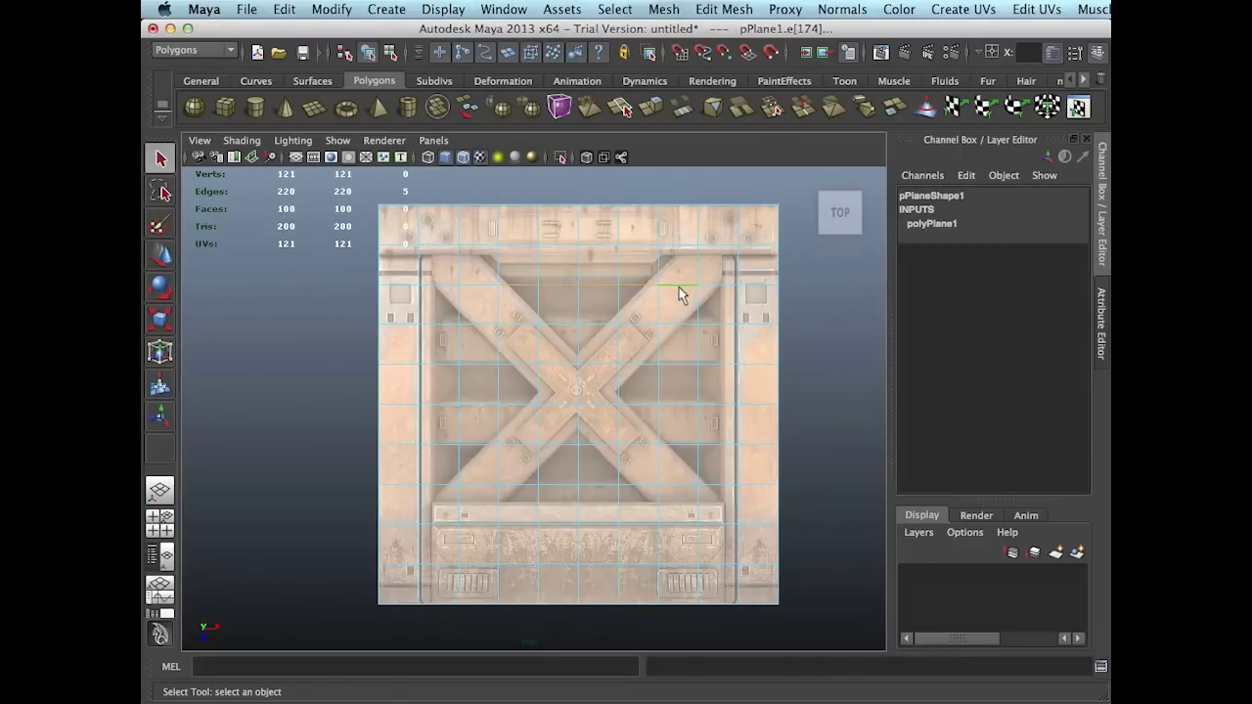
pyautogui.press('w')
pyautogui.moveTo(600, 340)
pyautogui.mouseDown()
pyautogui.moveTo(596, 355)
pyautogui.moveTo(604, 313)
pyautogui.moveTo(610, 371)
pyautogui.moveTo(611, 325)
pyautogui.mouseUp()
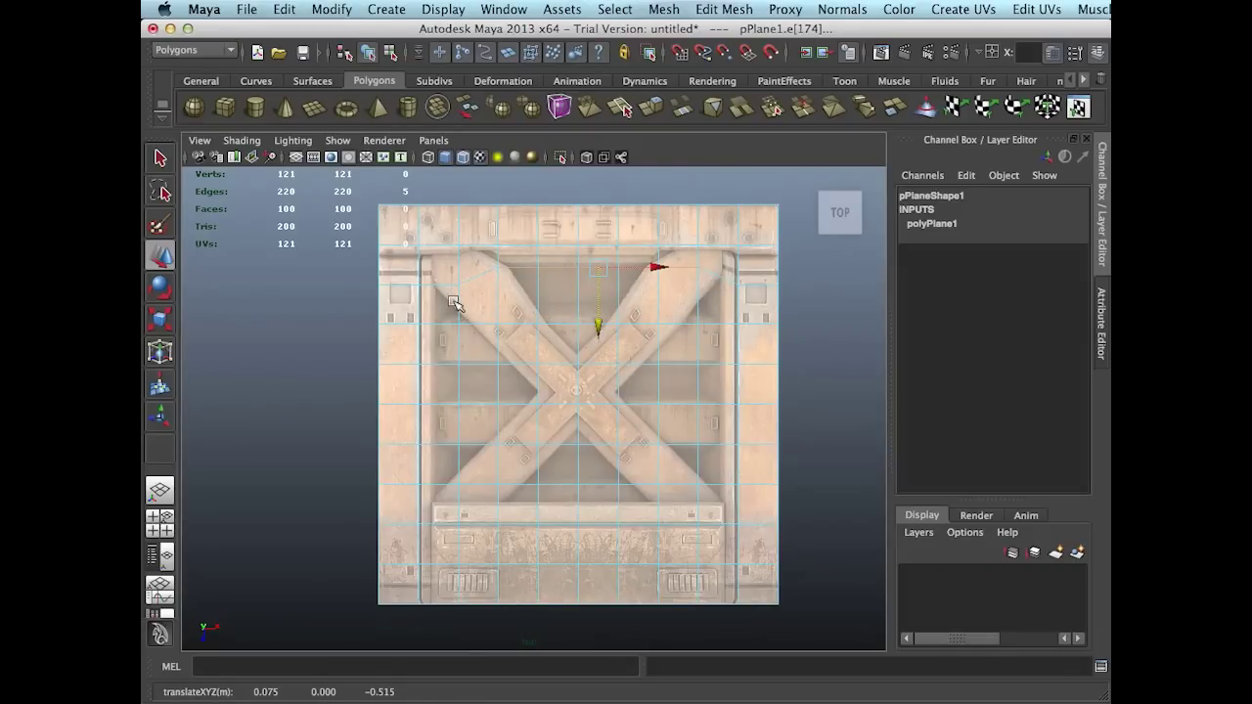
pyautogui.click(284, 9)
pyautogui.click(301, 41)
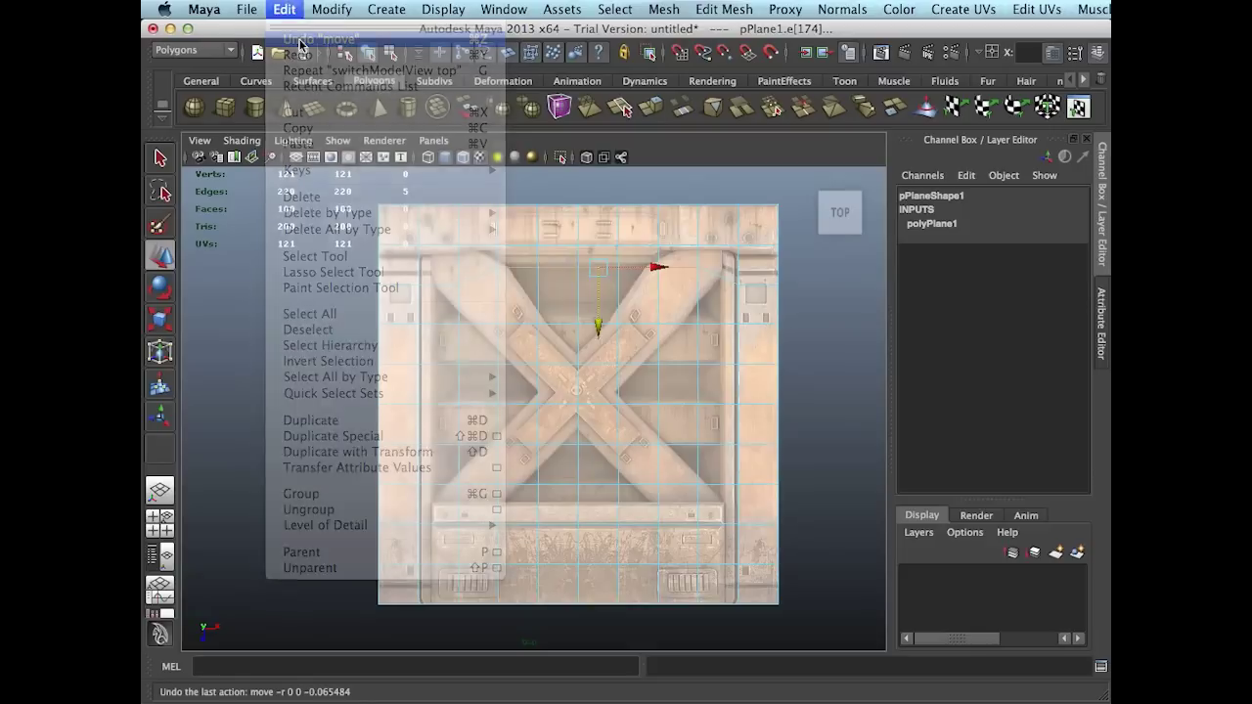
pyautogui.press('q')
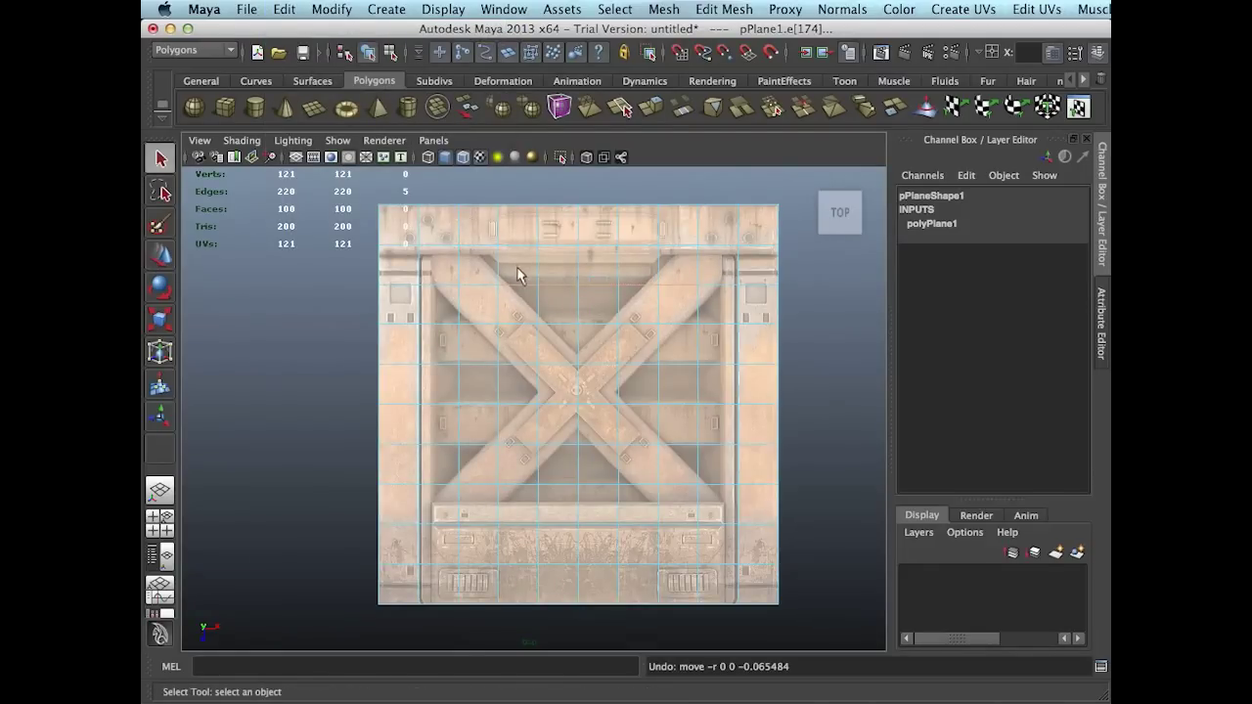
pyautogui.keyDown('alt'); pyautogui.moveTo(511, 277); pyautogui.dragTo(567, 256, button='middle'); pyautogui.keyUp('alt')
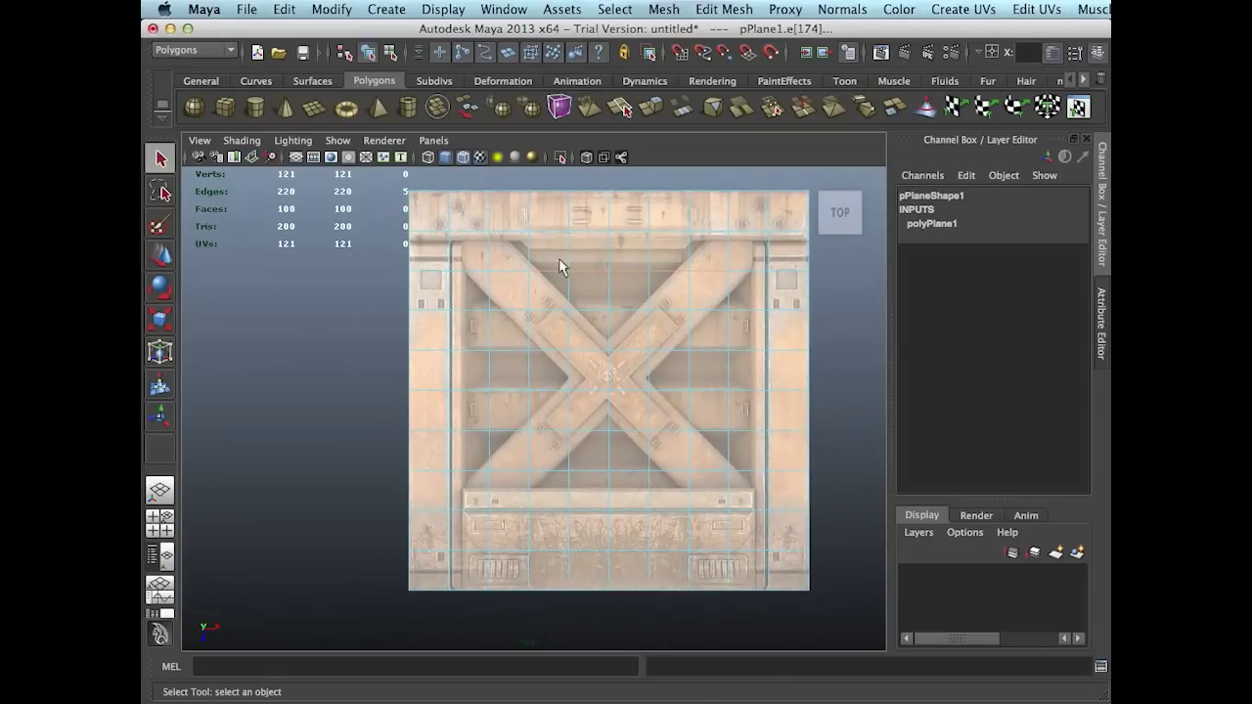
pyautogui.click(160, 259)
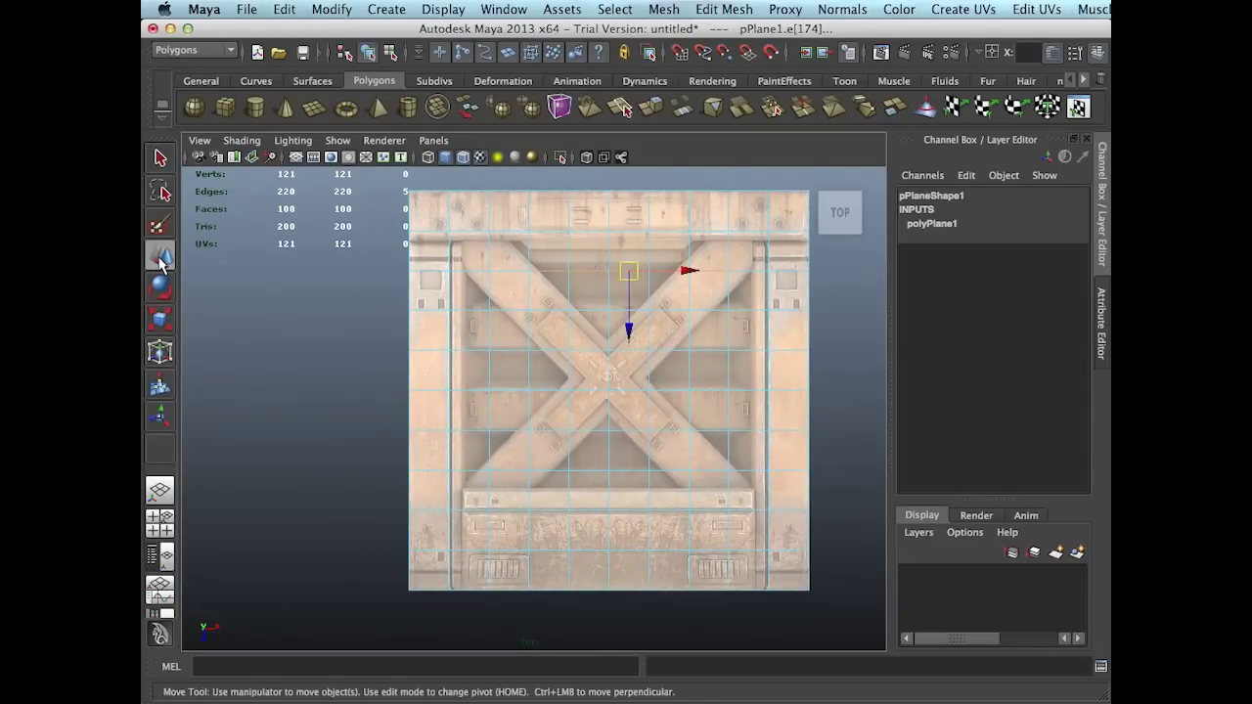
# Turn on Preserve UVs in the Move tool settings.
pyautogui.doubleClick(162, 258)
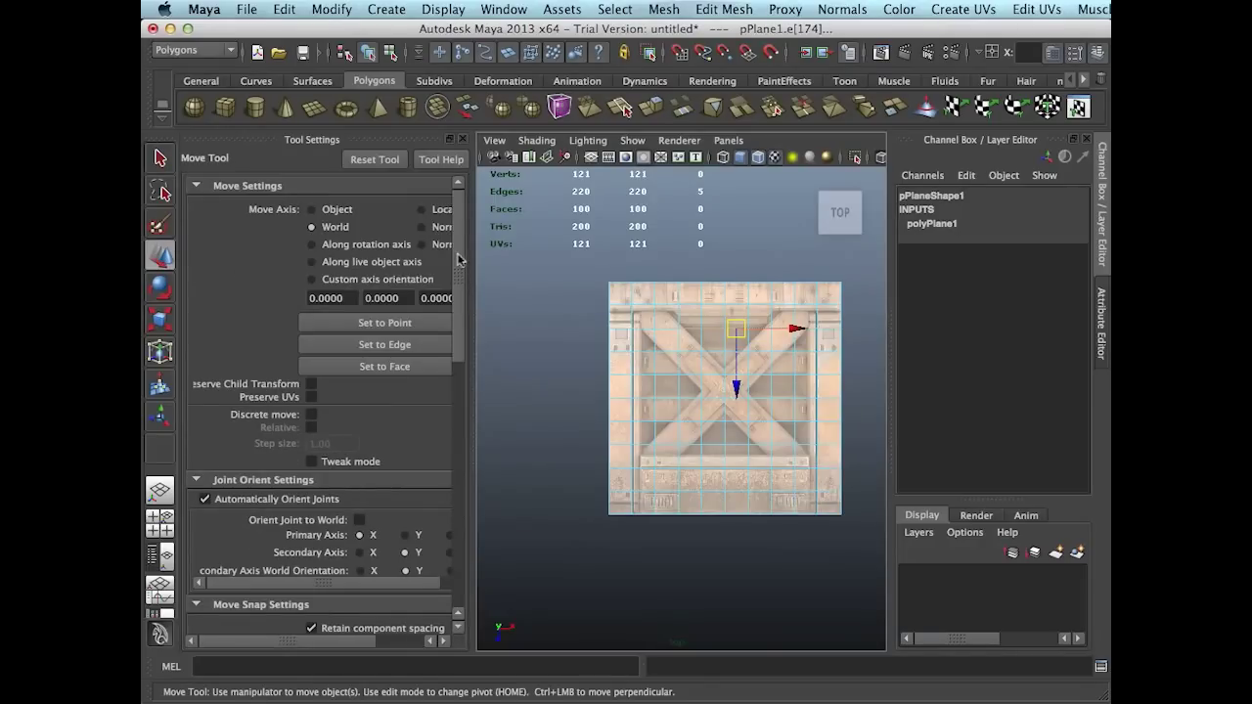
pyautogui.moveTo(464, 316); pyautogui.dragTo(479, 324)
pyautogui.scroll(-2, 476, 333)
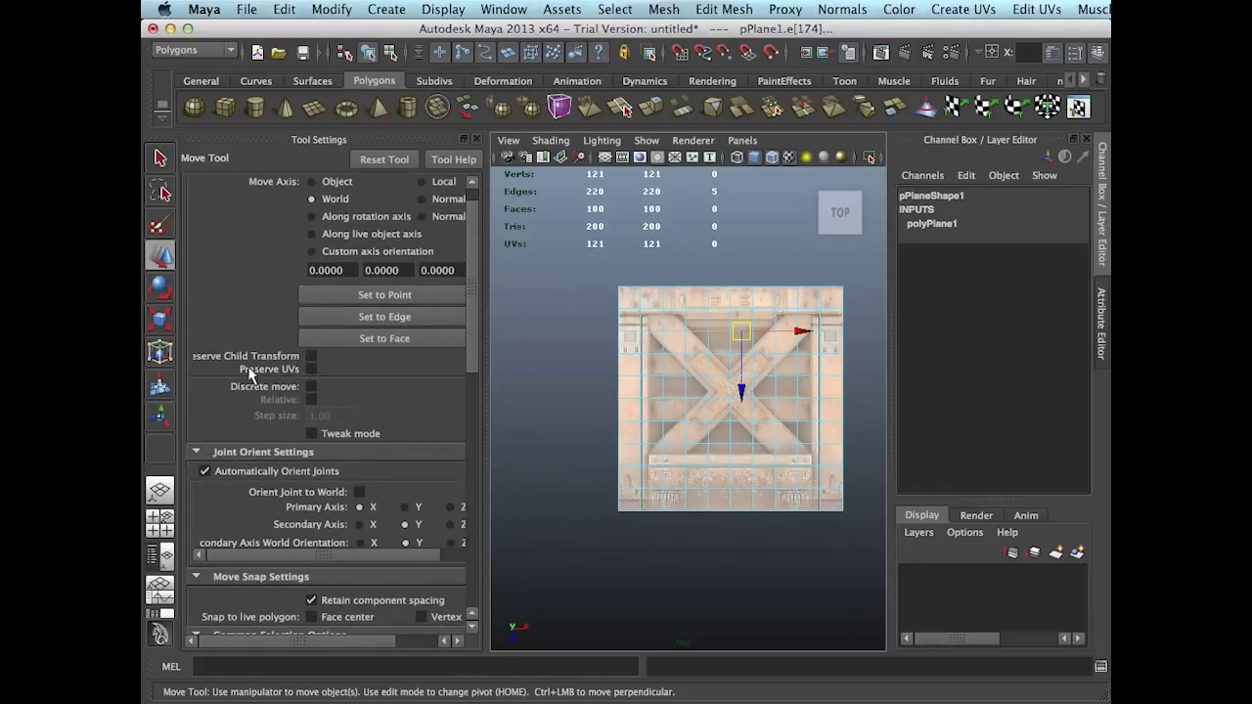
pyautogui.click(311, 370)
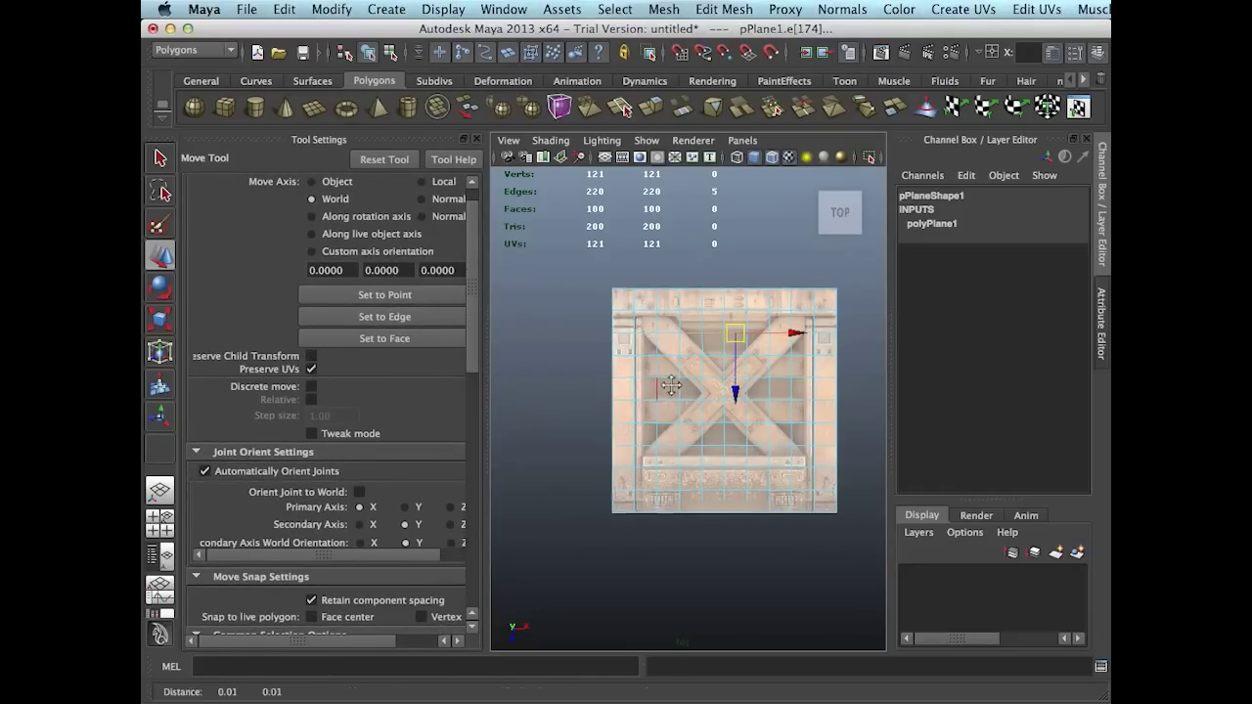
pyautogui.scroll(3, 684, 387)
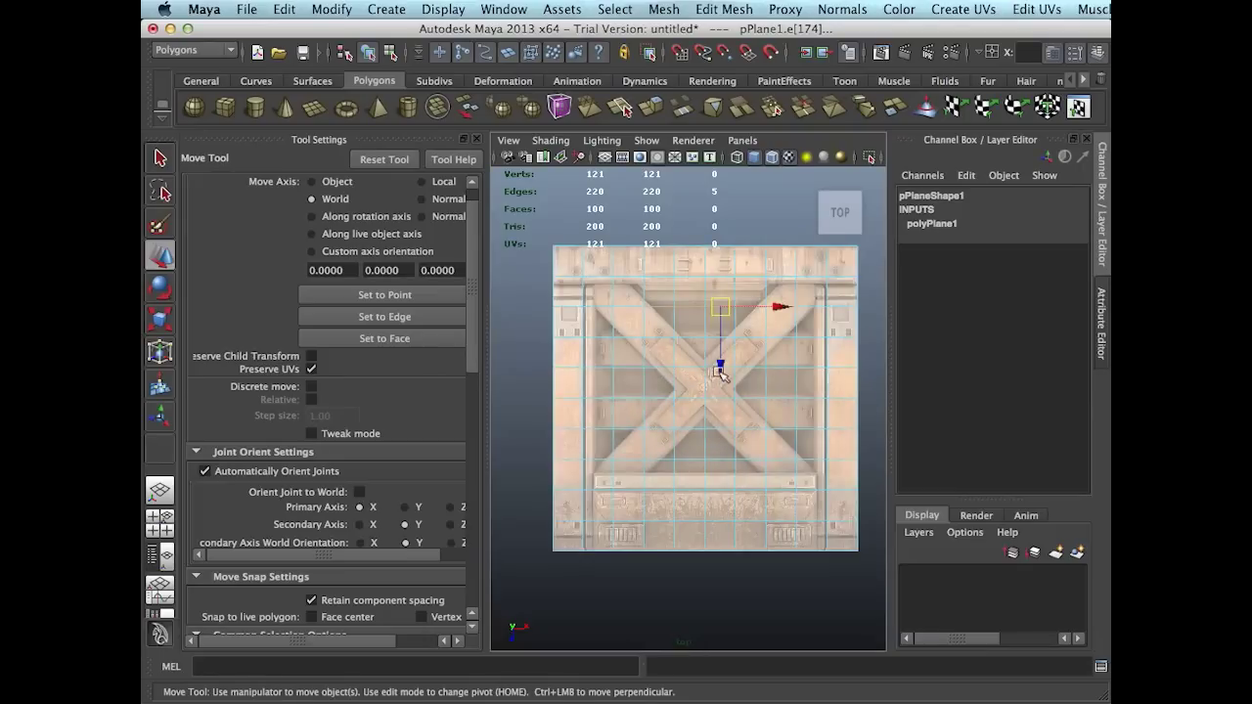
# Test-move the selected edges with the texture fixed, then undo both moves.
pyautogui.moveTo(719, 372)
pyautogui.mouseDown()
pyautogui.moveTo(724, 358)
pyautogui.moveTo(725, 380)
pyautogui.mouseUp()
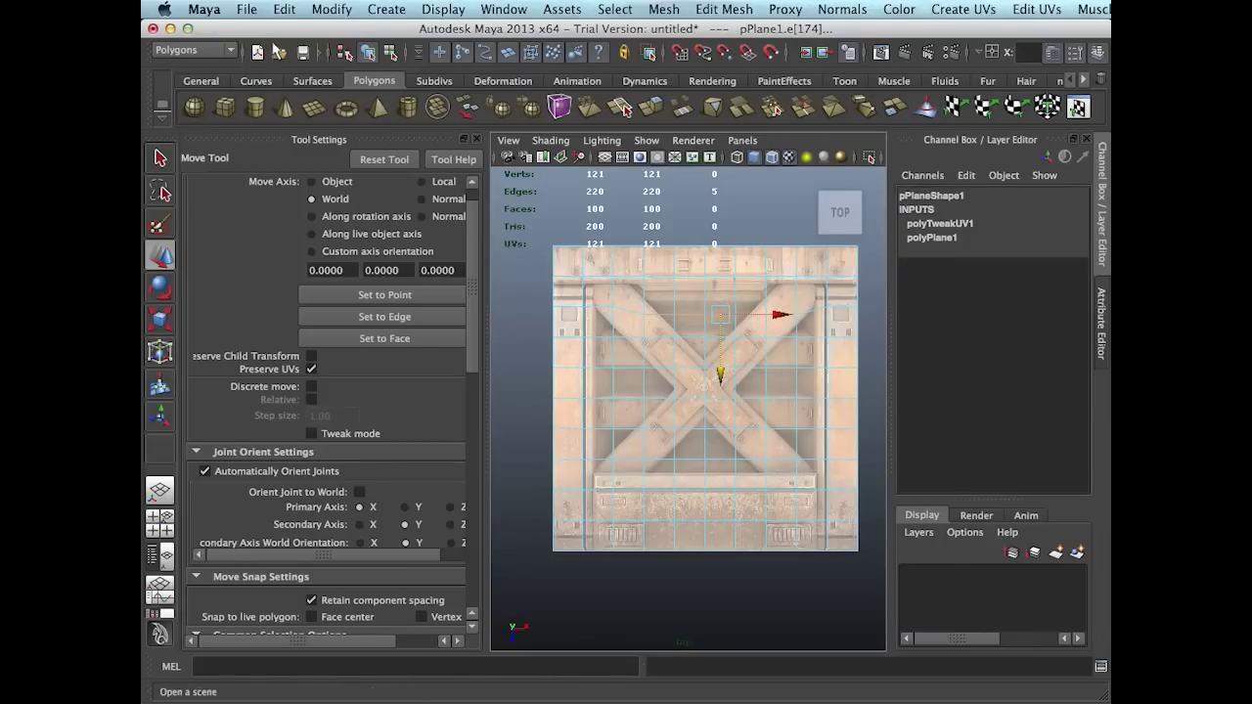
pyautogui.click(284, 9)
pyautogui.click(305, 30)
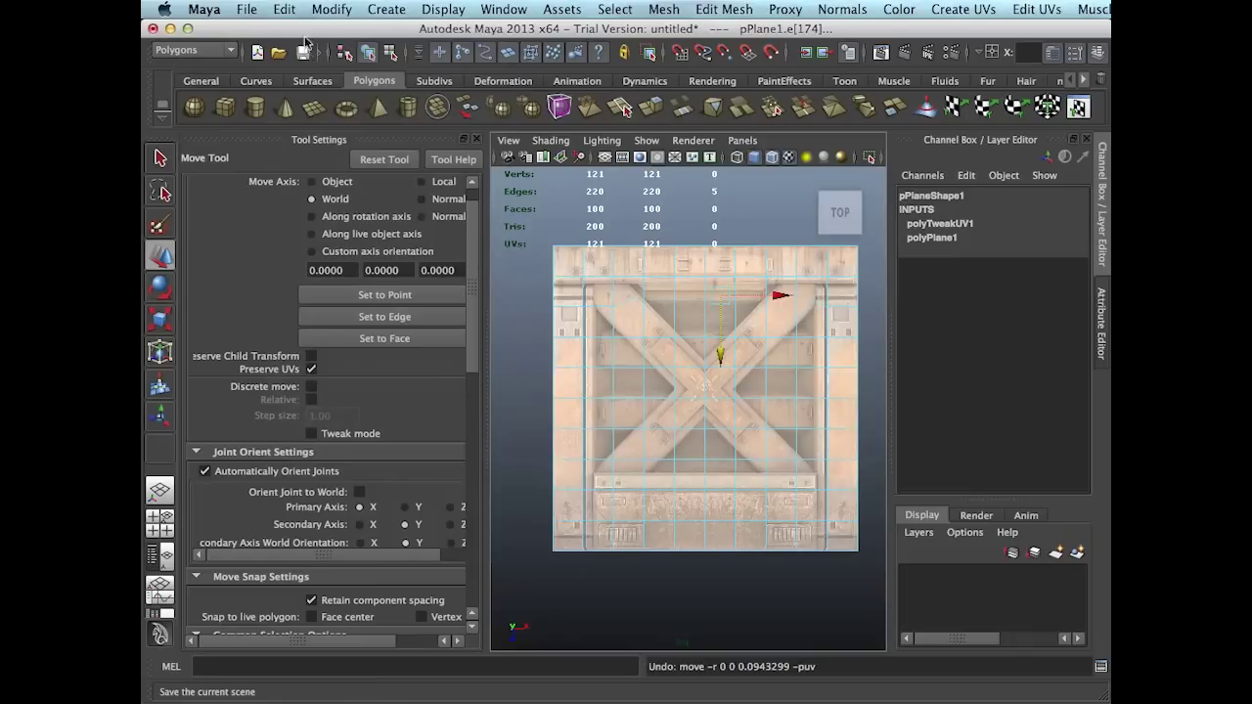
pyautogui.click(284, 9)
pyautogui.click(304, 41)
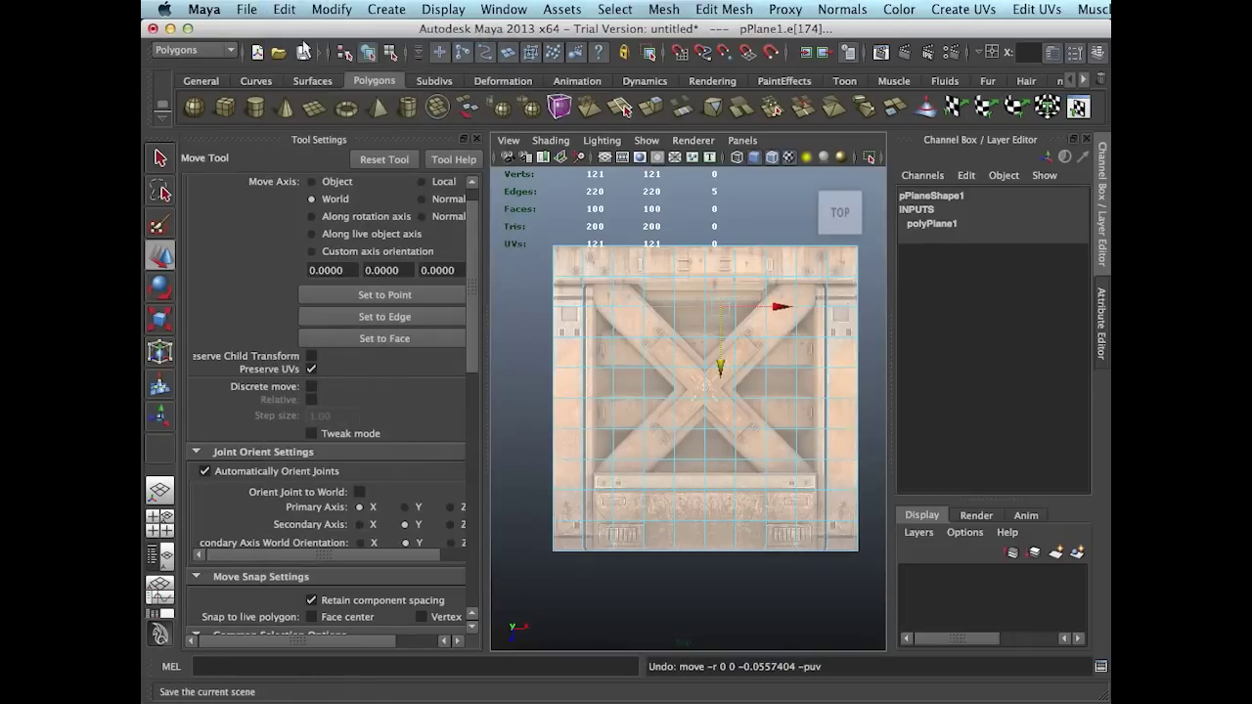
# Move the top edge loop down onto the crate texture's frame border.
pyautogui.click(466, 139)
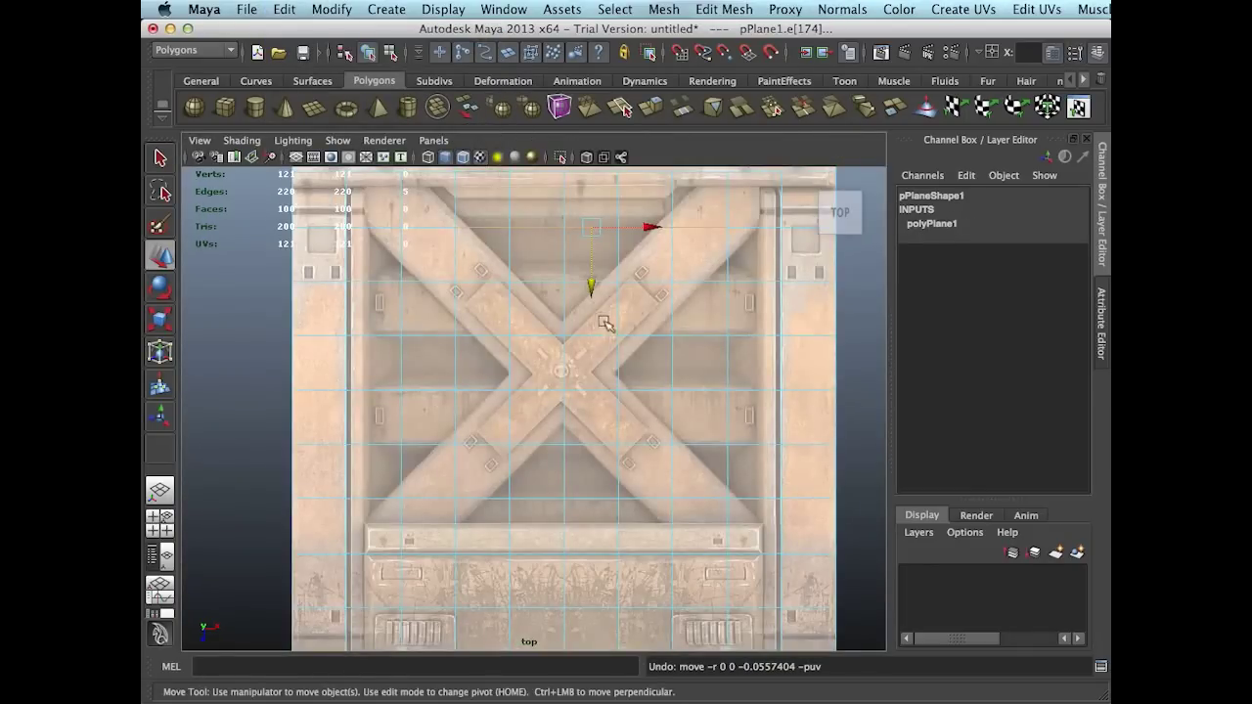
pyautogui.scroll(-1, 599, 324)
pyautogui.scroll(-5, 599, 324)
pyautogui.scroll(4, 599, 323)
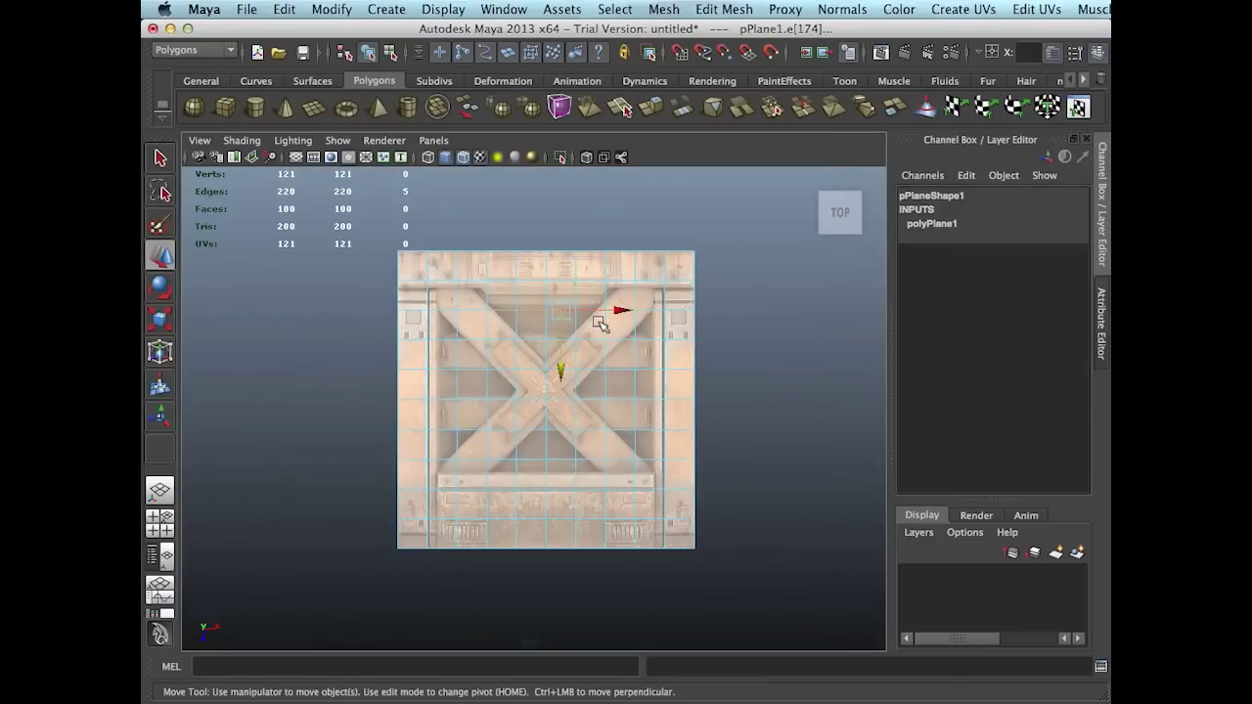
pyautogui.keyDown('alt'); pyautogui.moveTo(599, 324); pyautogui.dragTo(643, 320, button='middle'); pyautogui.keyUp('alt')
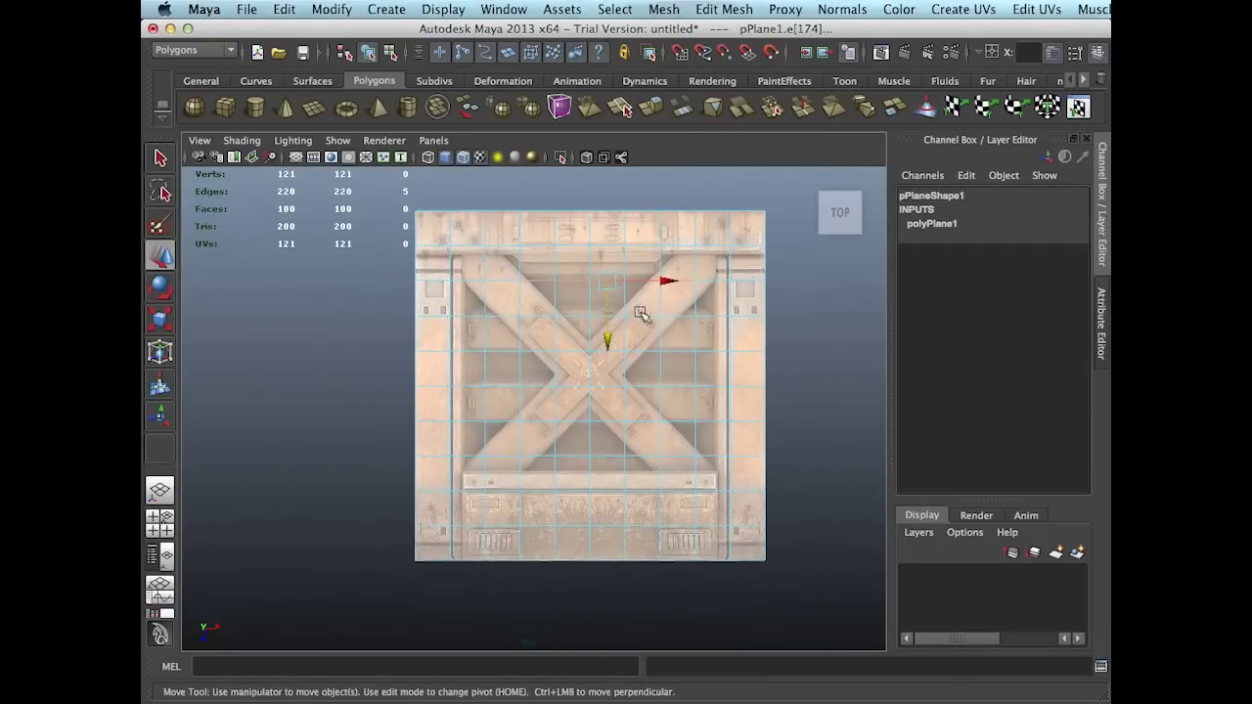
pyautogui.press('q')
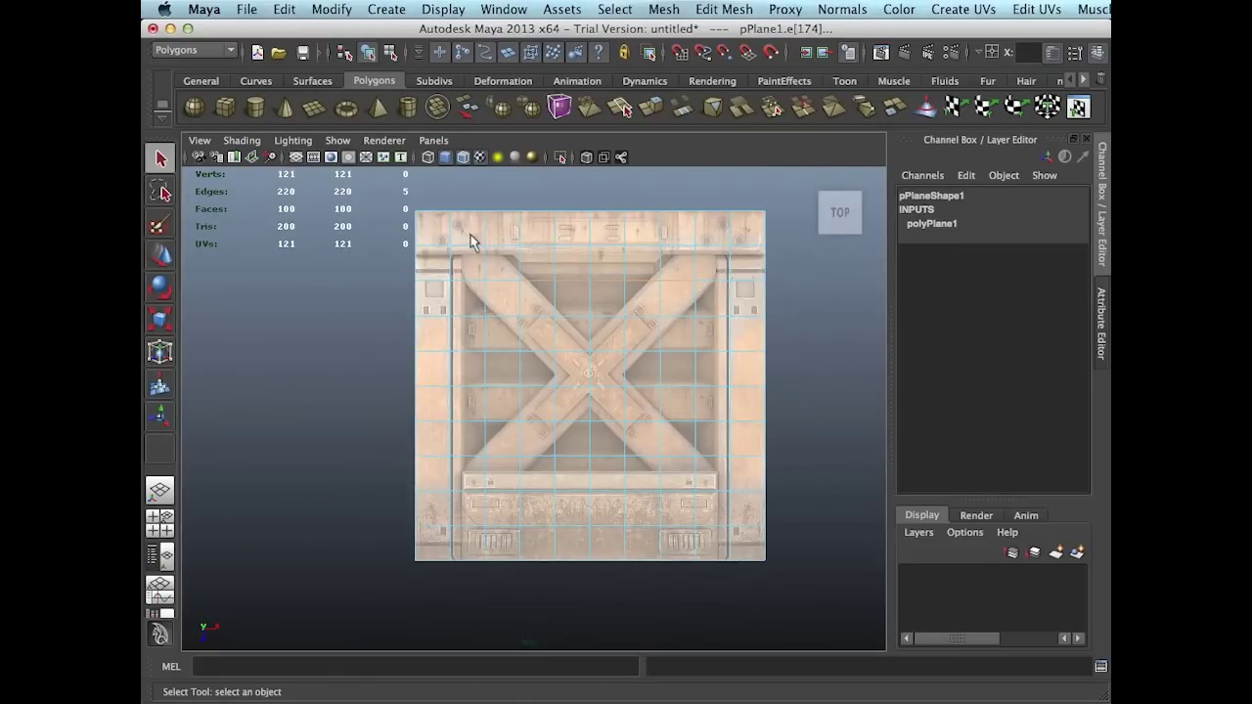
pyautogui.doubleClick(505, 249)
pyautogui.press('w')
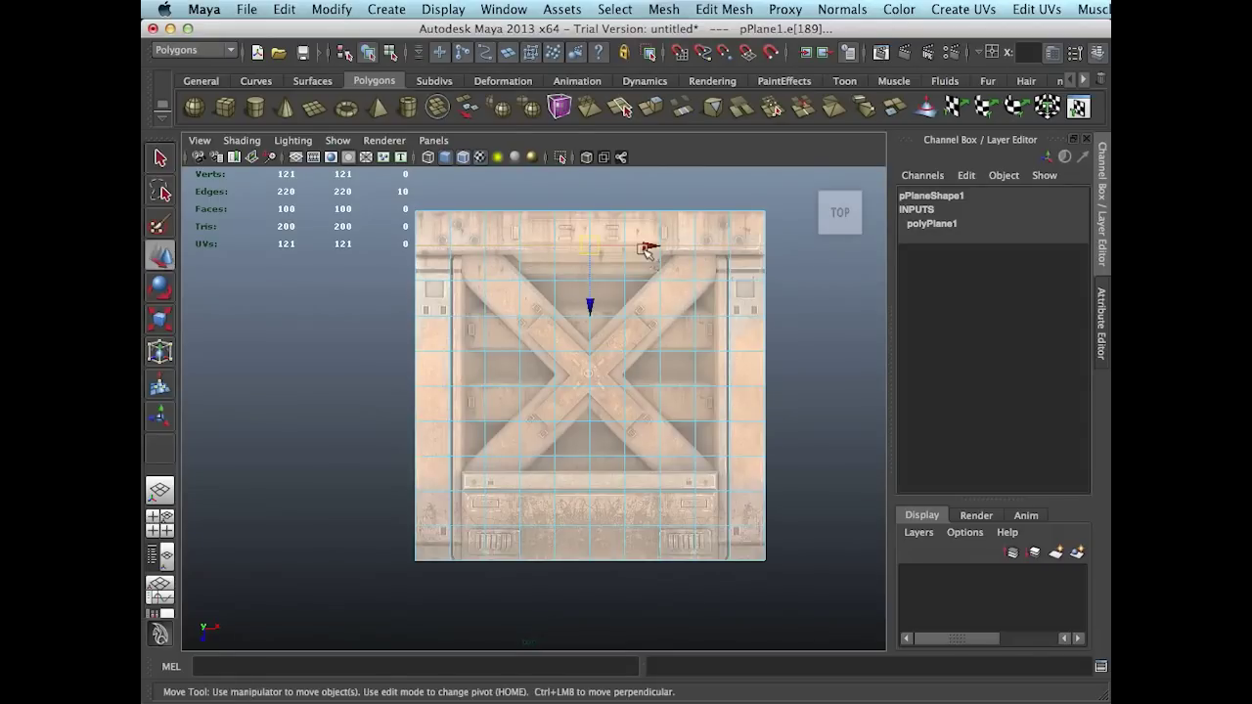
pyautogui.moveTo(587, 299); pyautogui.dragTo(588, 313)
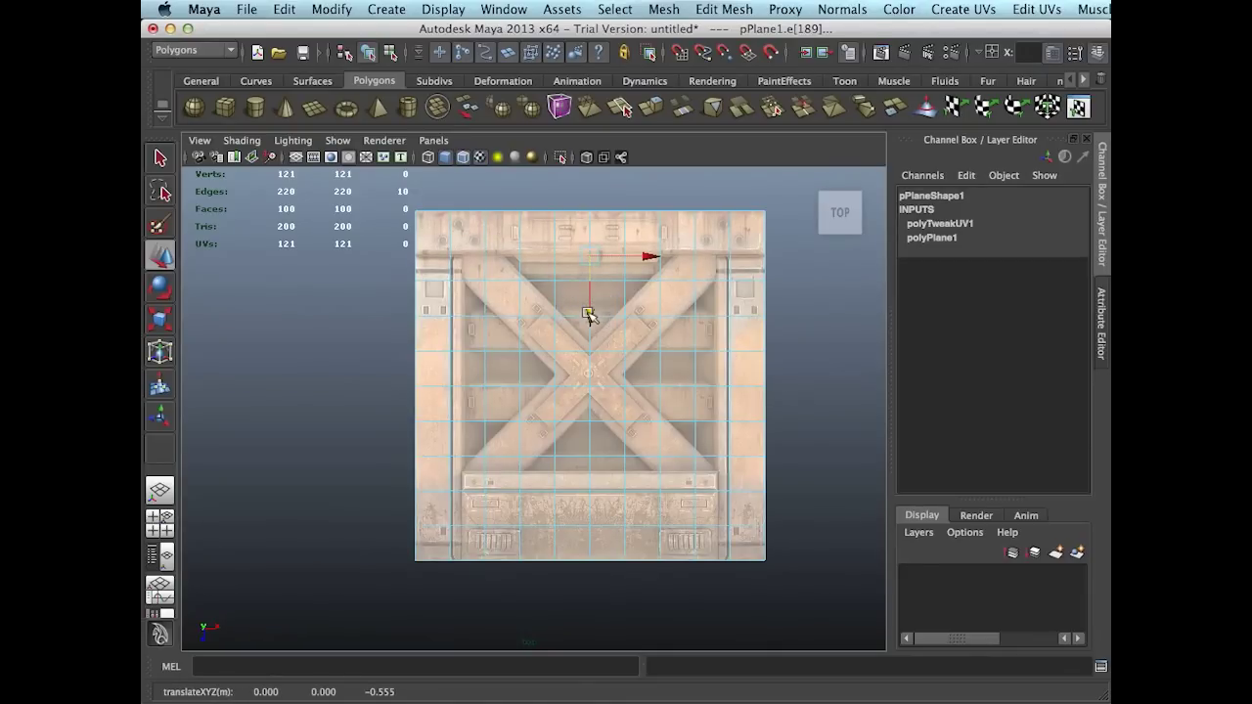
# Slide the left edge loop along X onto the crate's left post.
pyautogui.click(455, 302)
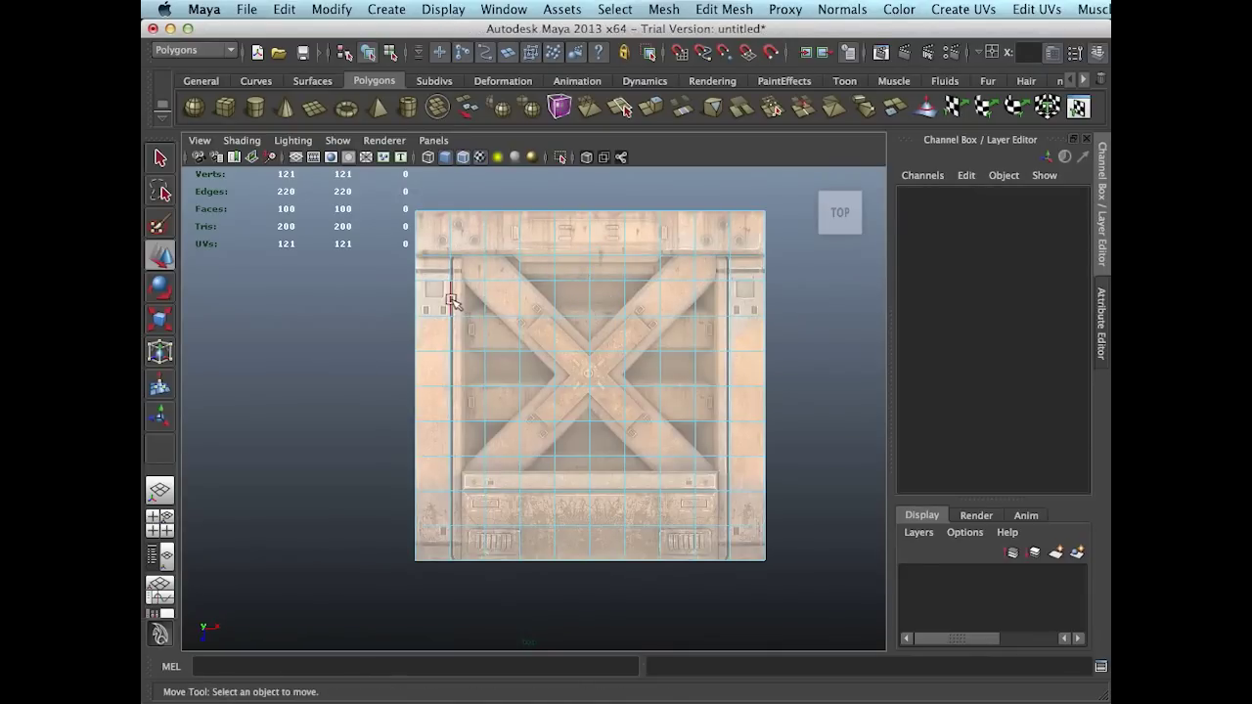
pyautogui.doubleClick(452, 301)
pyautogui.moveTo(500, 382); pyautogui.dragTo(513, 387)
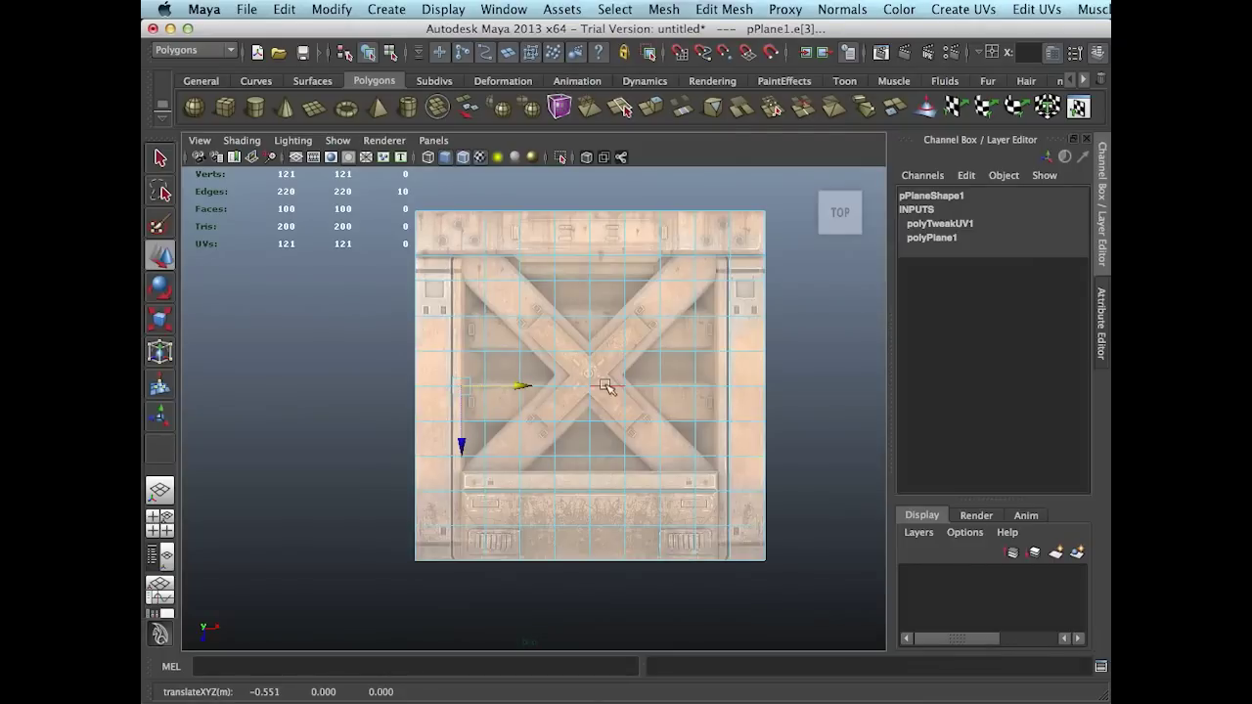
# Move the right vertical edge loop left onto the crate texture's right post.
pyautogui.doubleClick(732, 336)
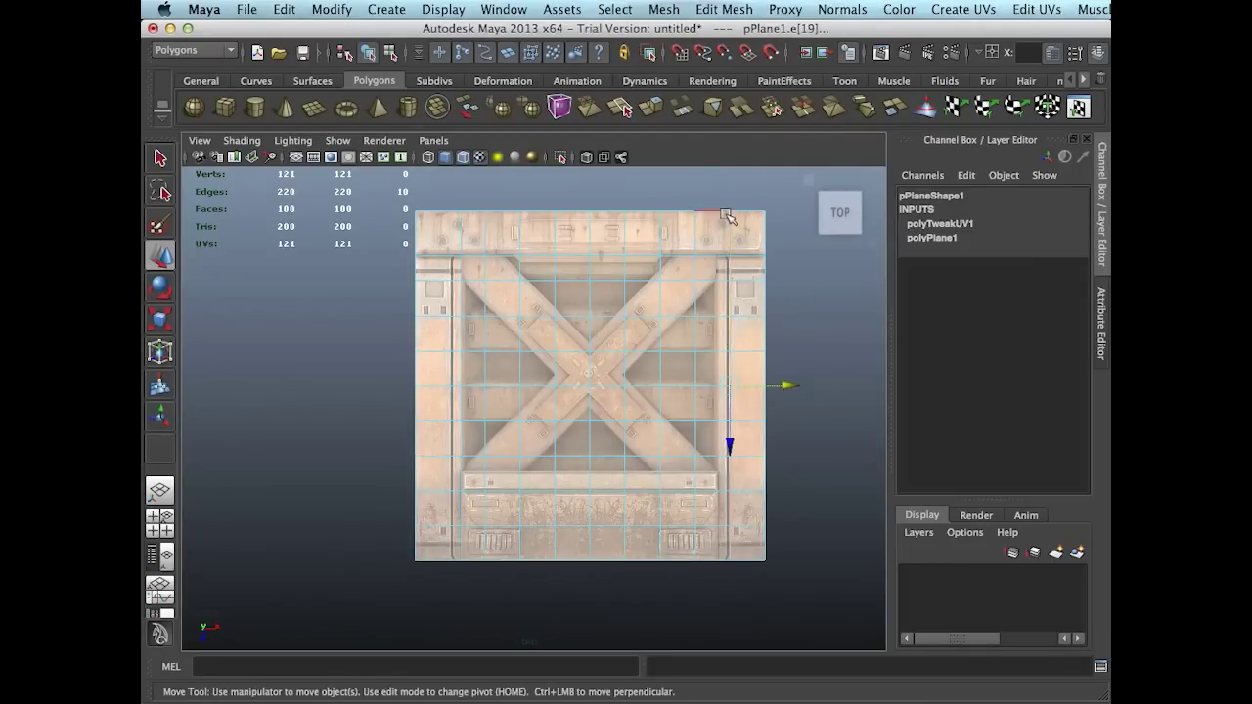
pyautogui.moveTo(788, 387); pyautogui.dragTo(773, 389)
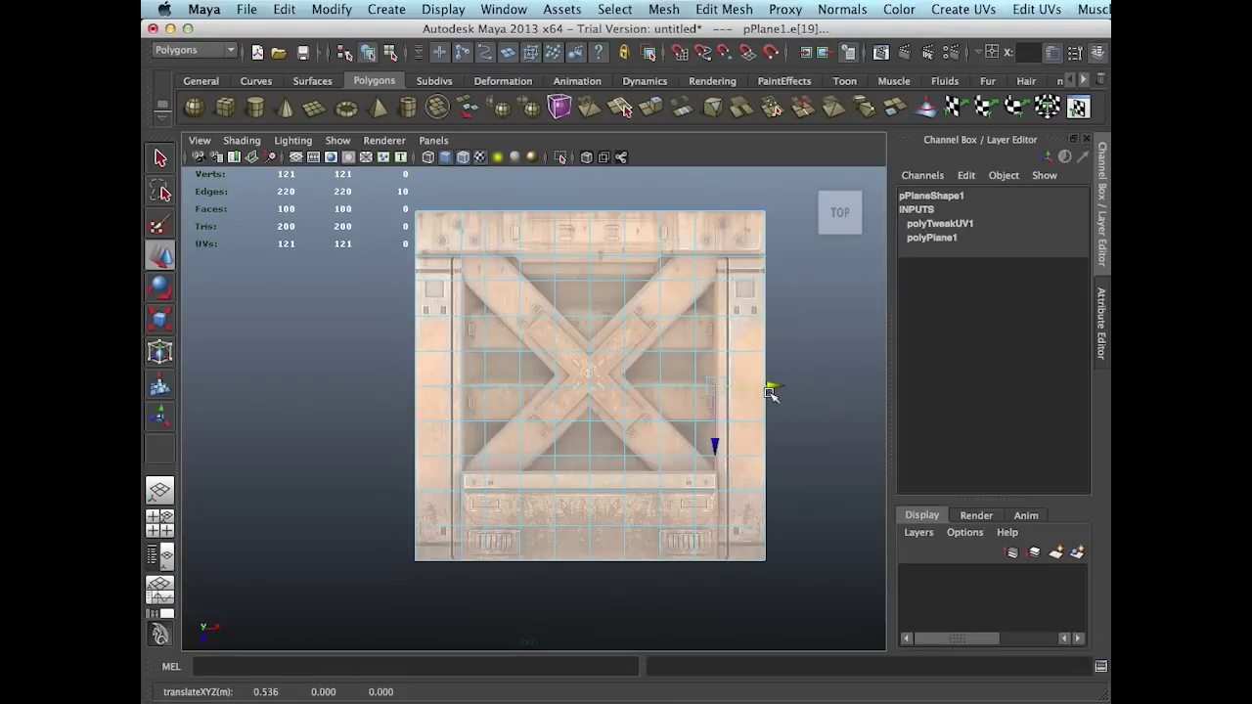
pyautogui.press('q')
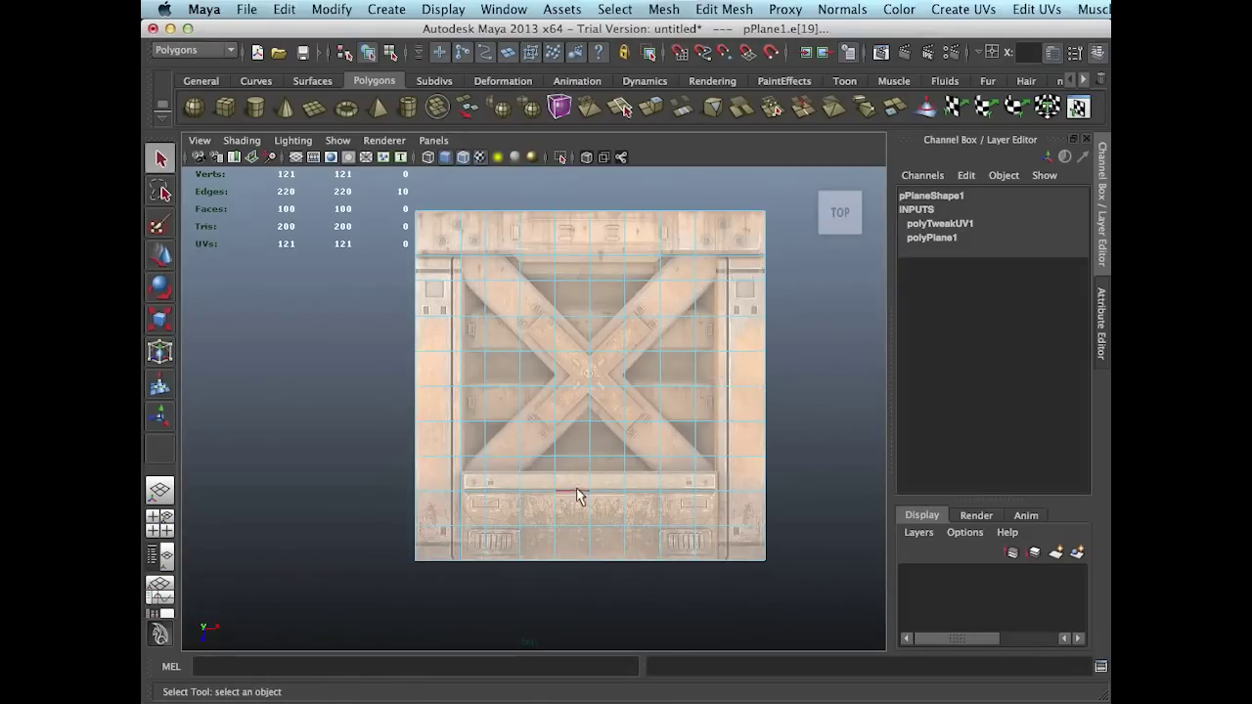
# Move the two lower horizontal edge loops down onto the bottom rail and the plane's bottom border.
pyautogui.click(565, 491)
pyautogui.press('w')
pyautogui.moveTo(589, 541); pyautogui.dragTo(593, 529)
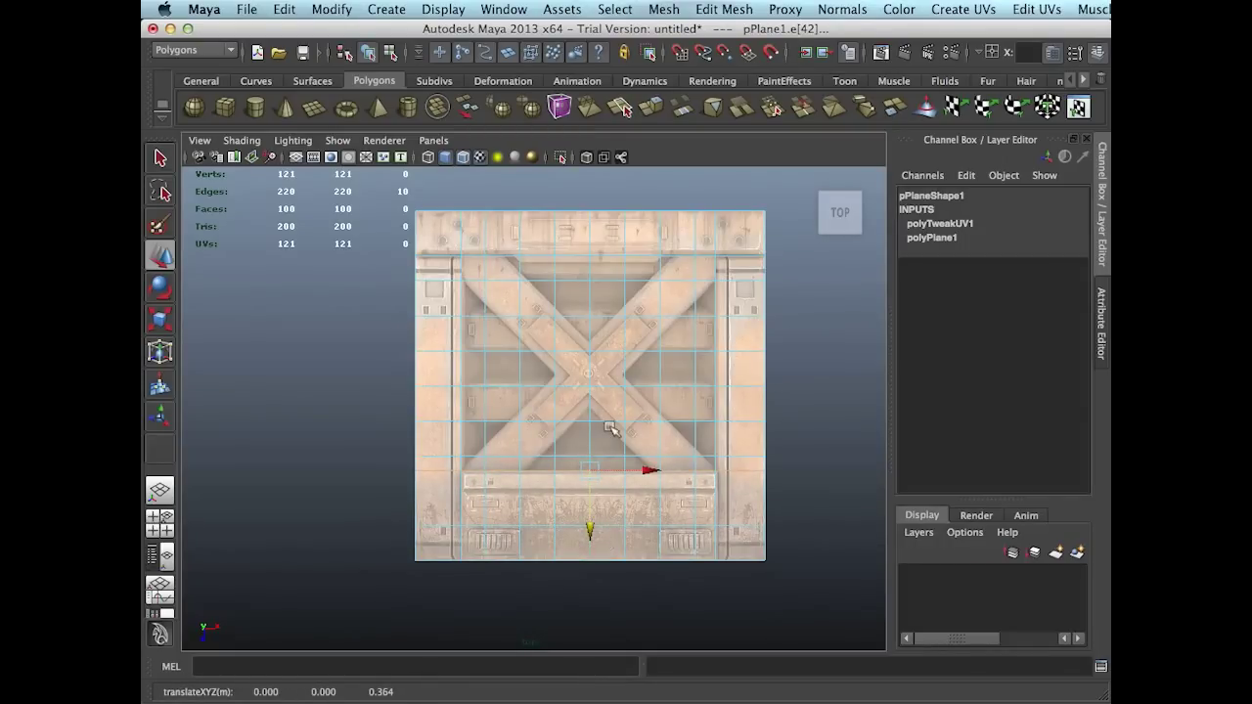
pyautogui.scroll(1, 699, 433)
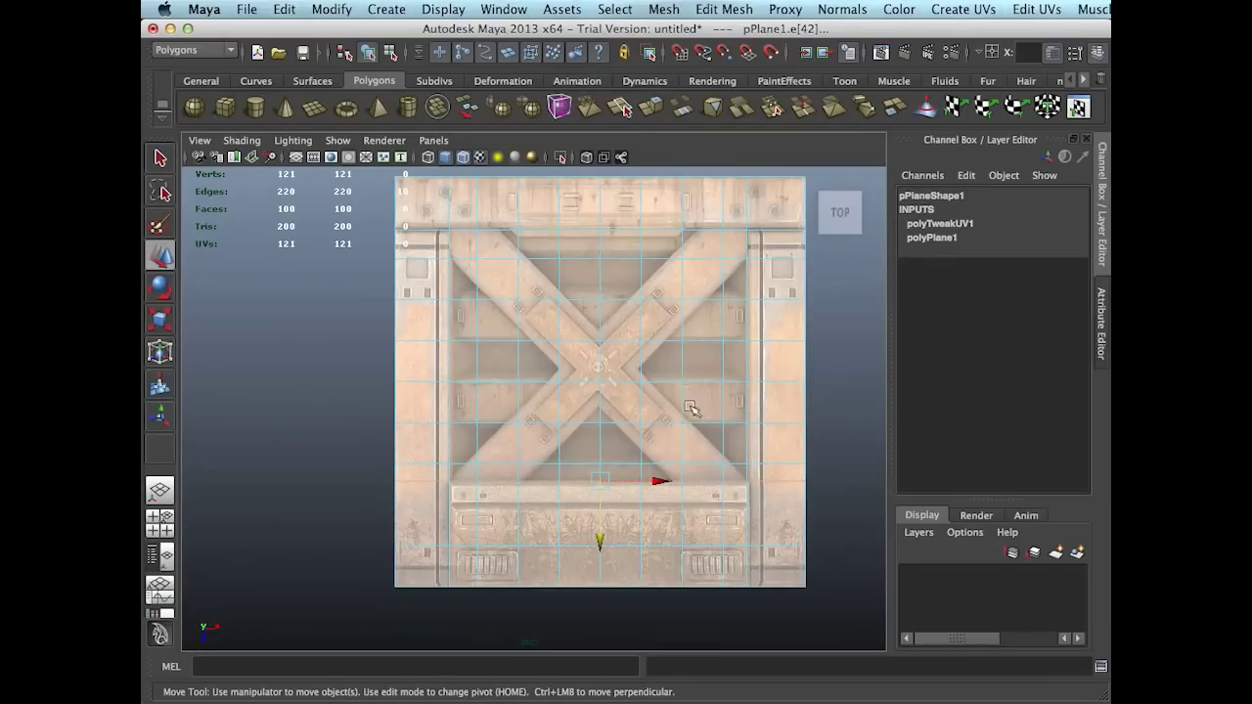
pyautogui.click(548, 546)
pyautogui.moveTo(598, 599)
pyautogui.mouseDown()
pyautogui.moveTo(601, 581)
pyautogui.moveTo(605, 593)
pyautogui.mouseUp()
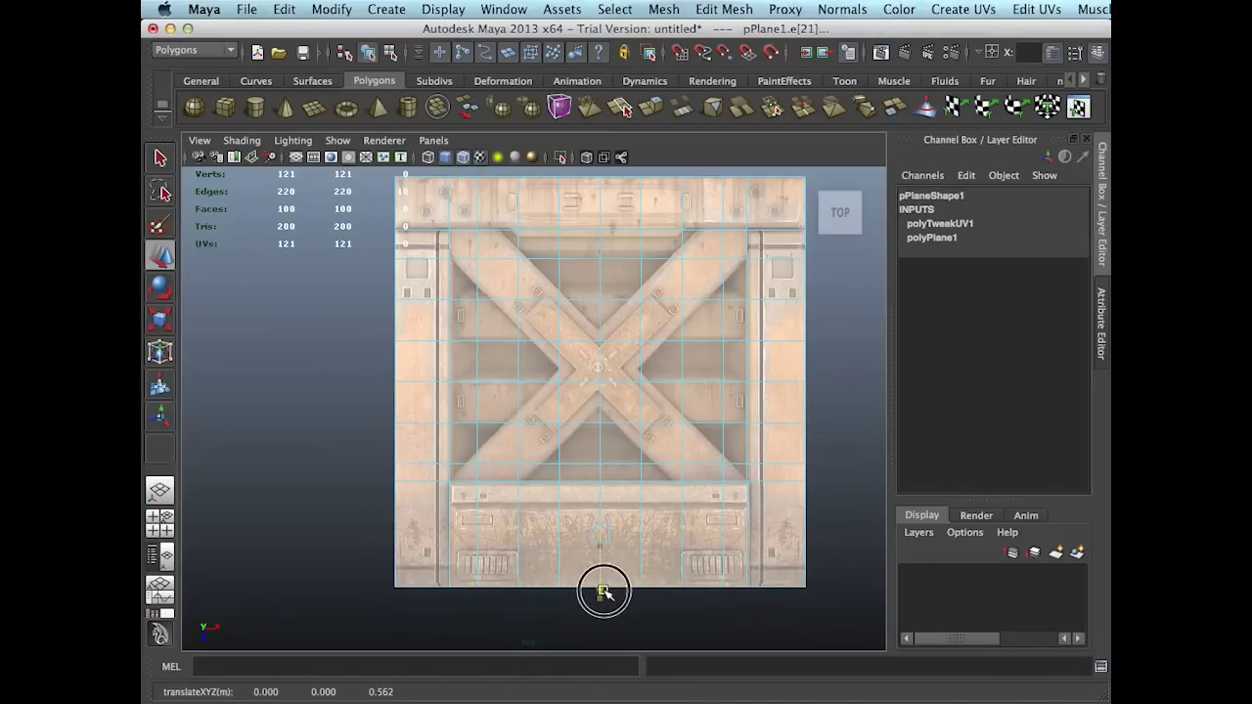
pyautogui.press('q')
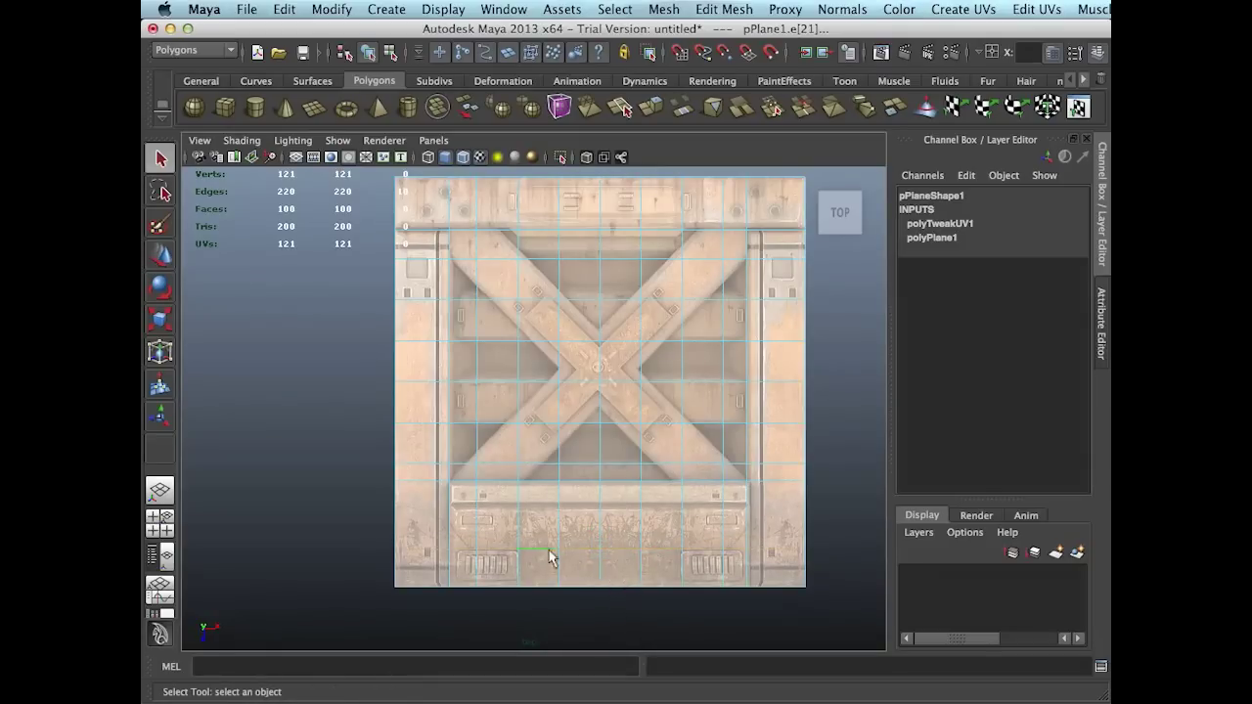
# Delete the redundant bottom edge loop with Delete Edge/Vertex, leaving the plane at 90 faces.
pyautogui.click(723, 11)
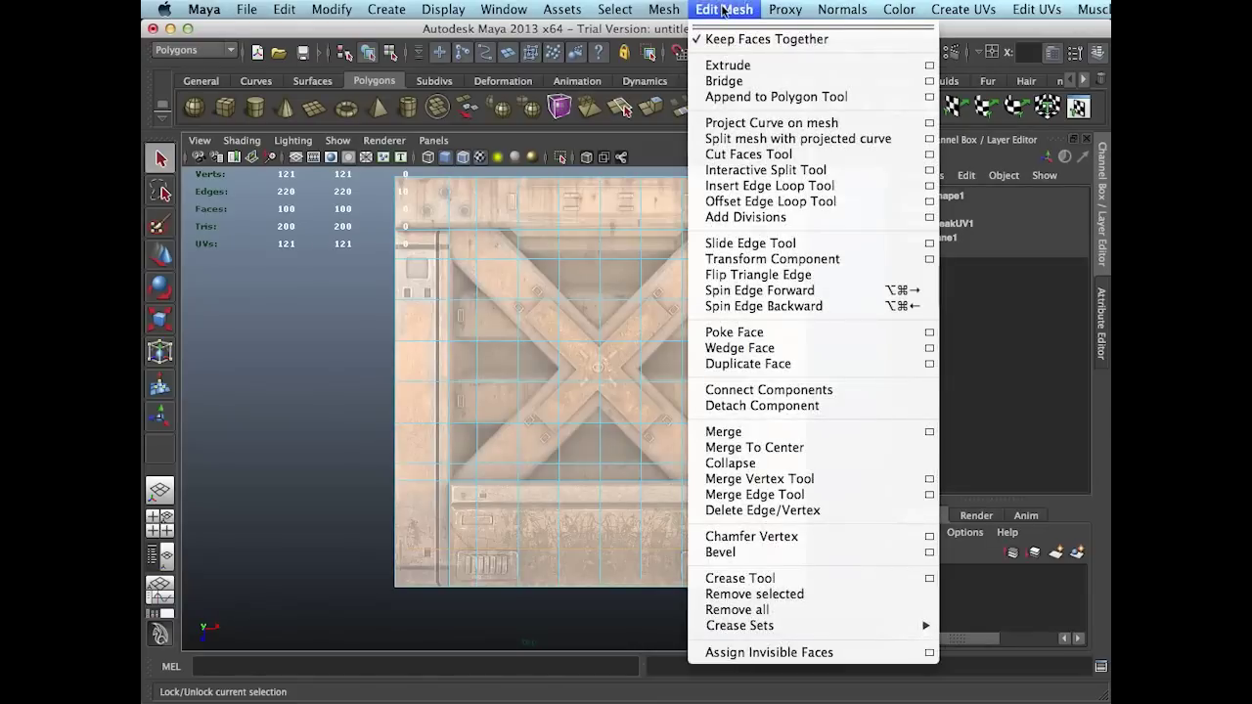
pyautogui.click(771, 513)
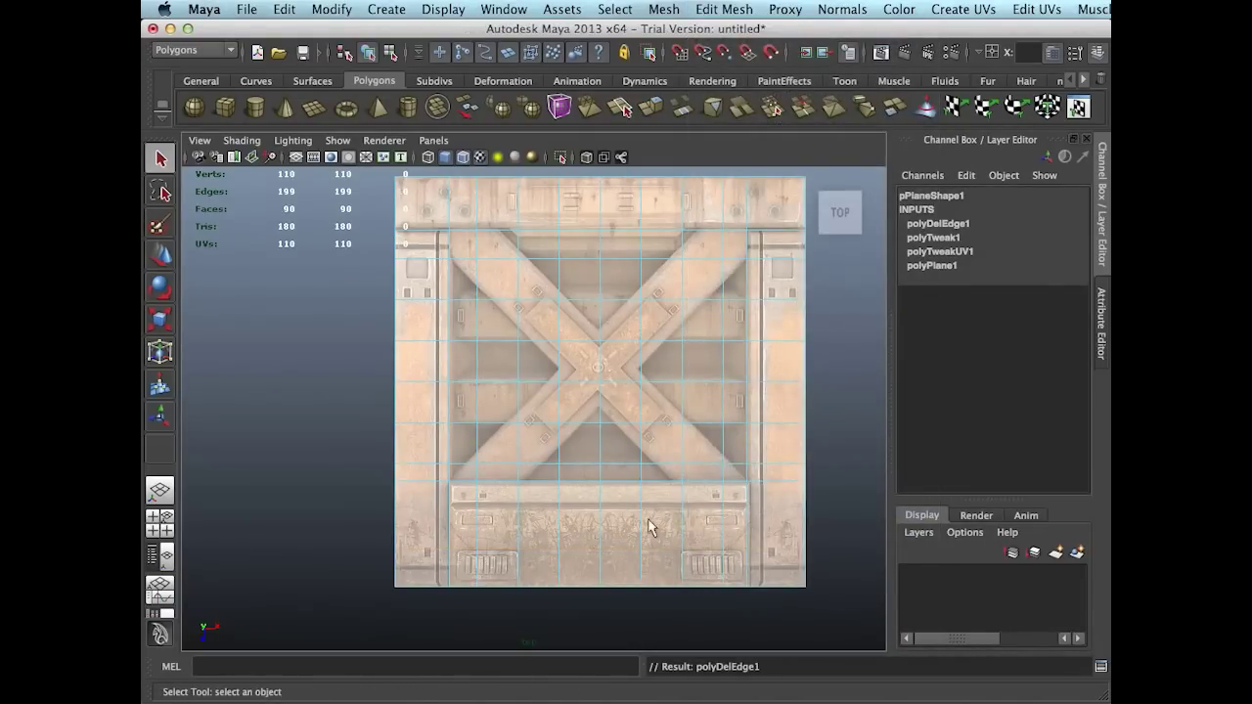
pyautogui.moveTo(555, 250); pyautogui.dragTo(542, 246, button='middle')
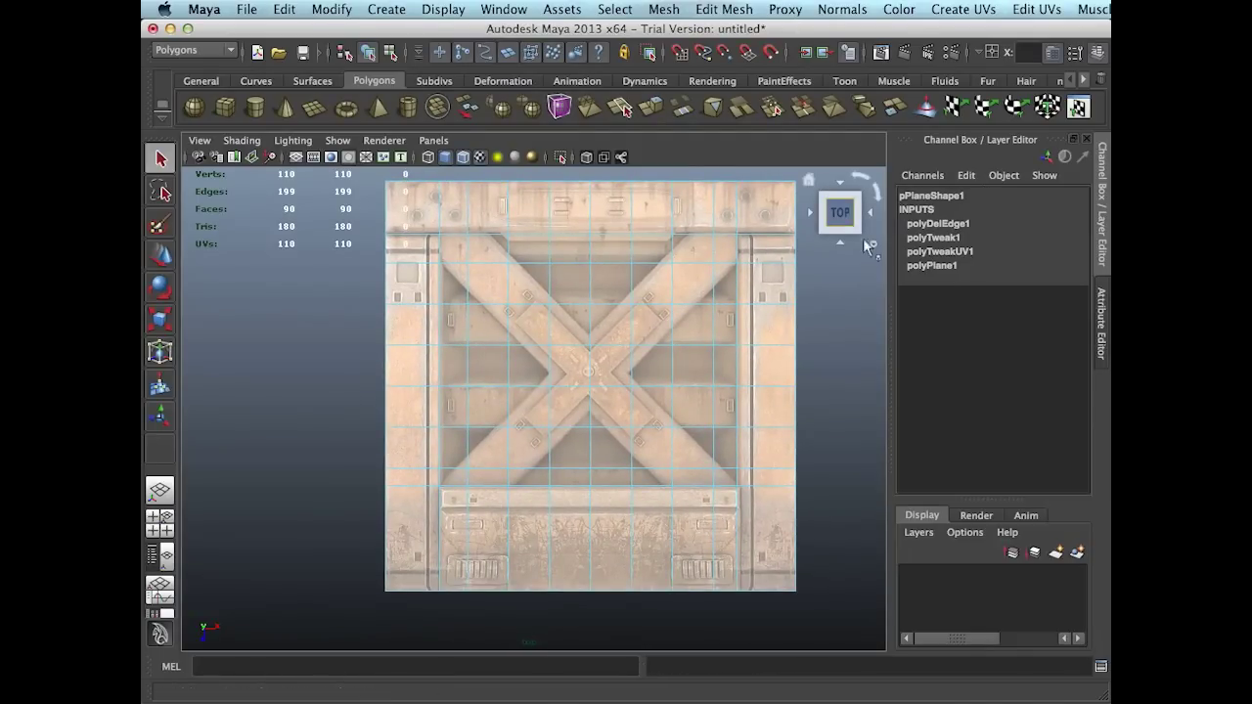
pyautogui.keyDown('alt'); pyautogui.moveTo(754, 320); pyautogui.dragTo(744, 329, button='middle'); pyautogui.keyUp('alt')
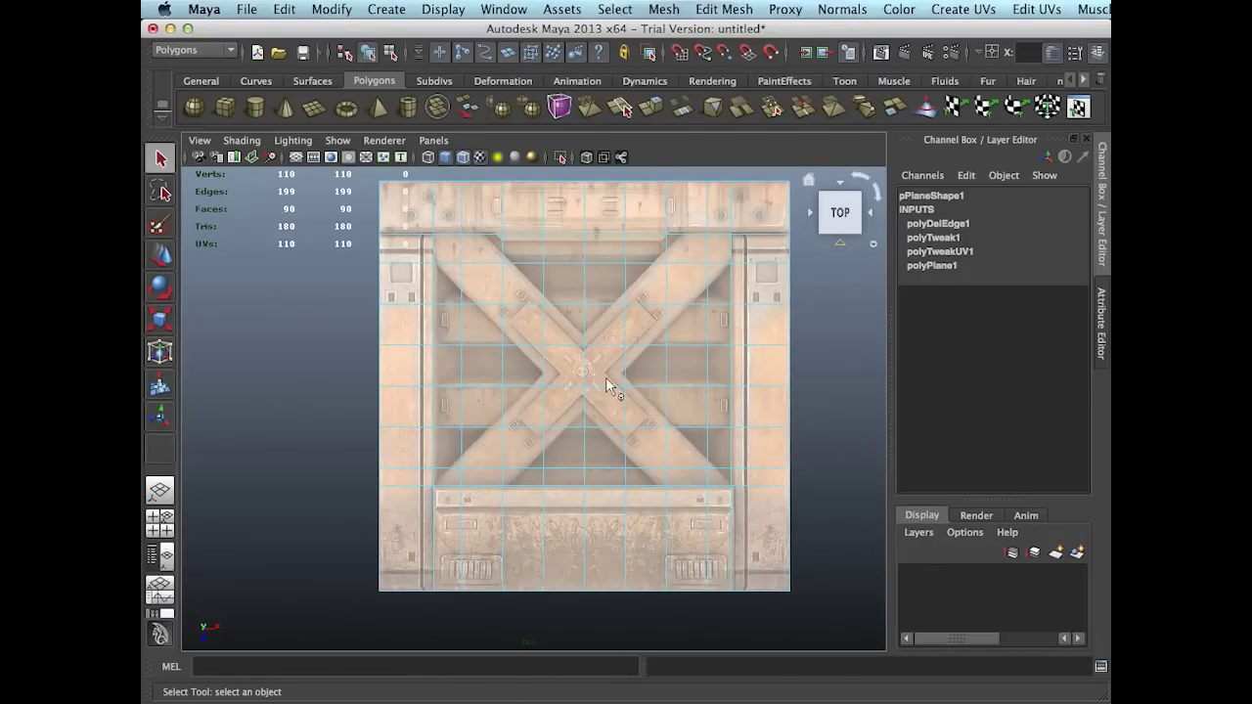
# Select pPlane1 in Object Mode and show pPlaneShape1 in the Attribute Editor.
pyautogui.click(637, 373)
pyautogui.moveTo(637, 372); pyautogui.dragTo(679, 358, button='right')
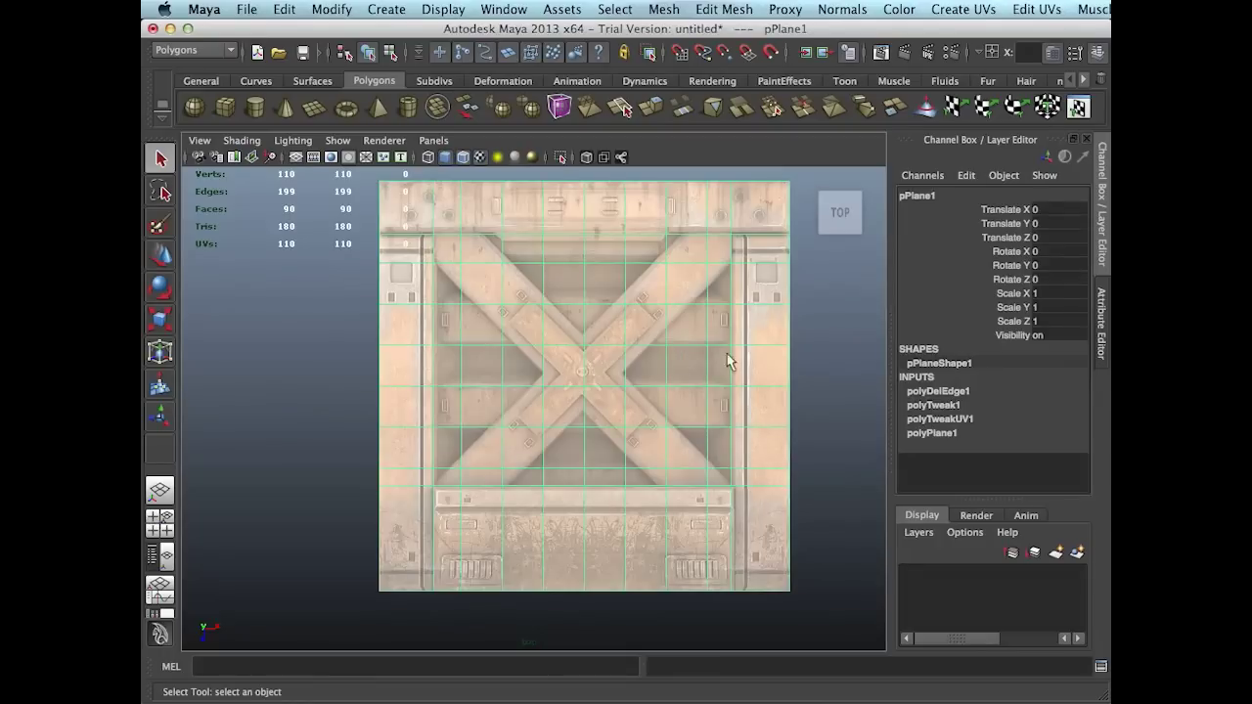
pyautogui.click(1104, 318)
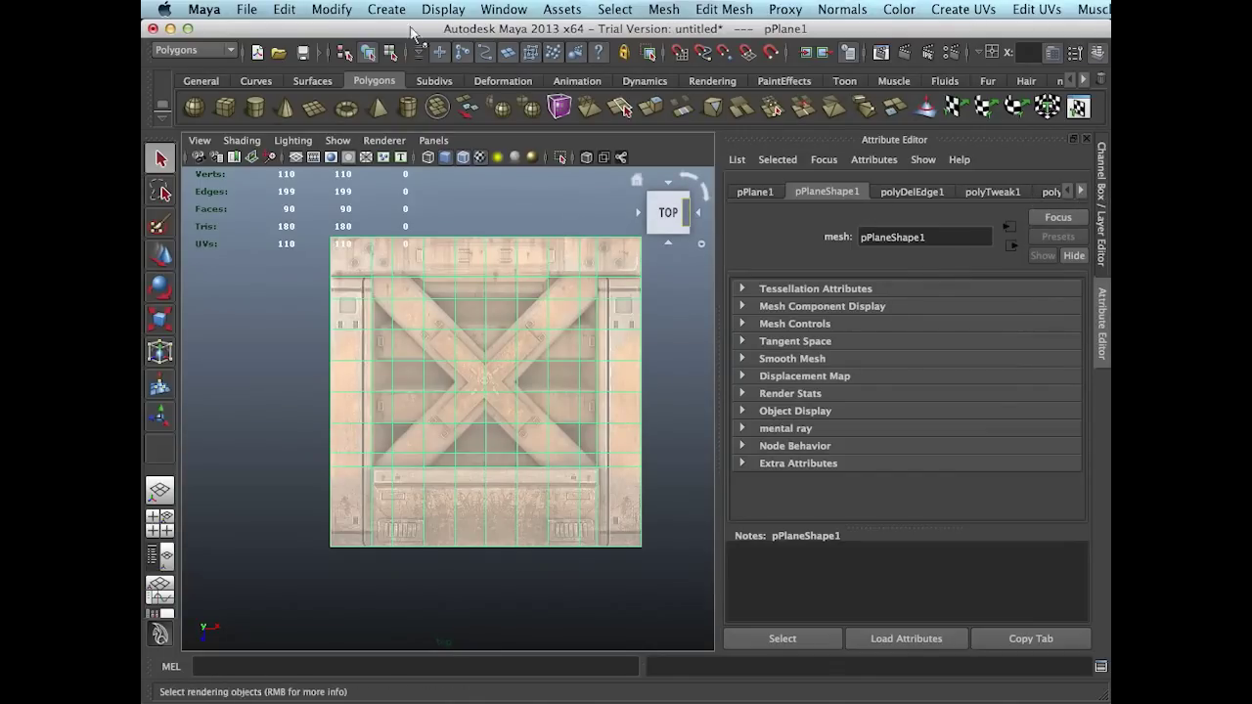
# Delete the plane's construction history via Delete by Type > History.
pyautogui.click(285, 10)
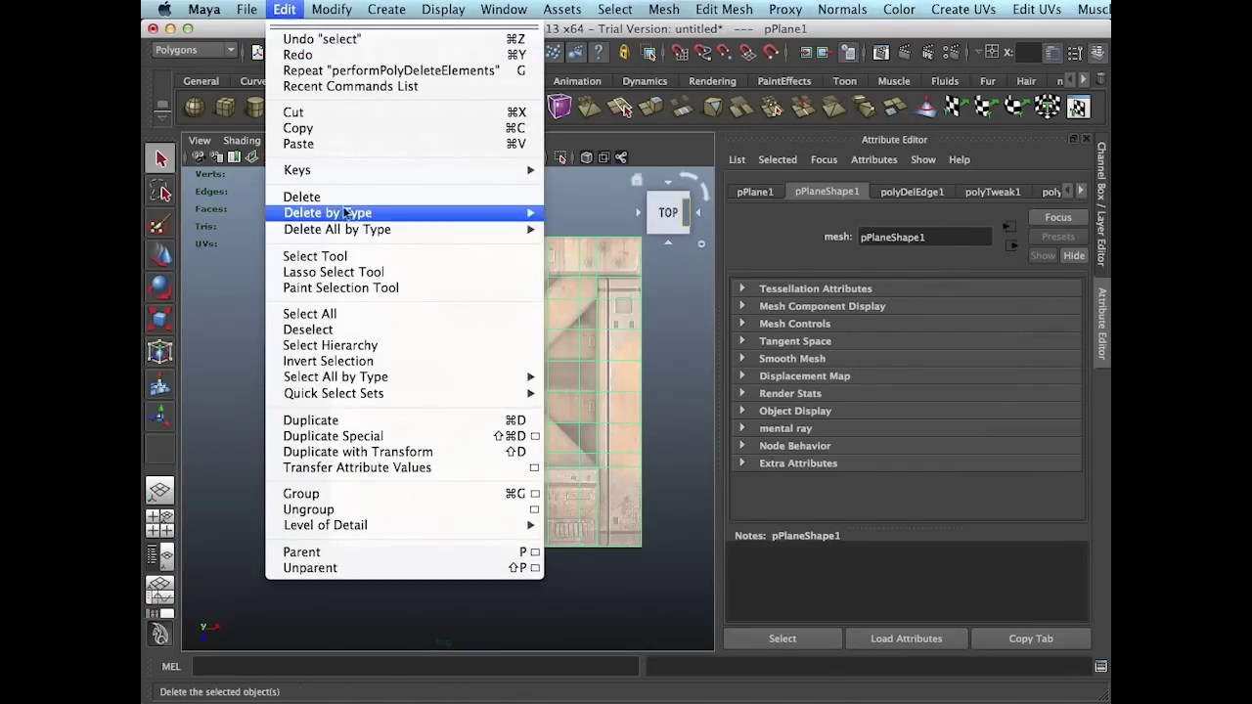
pyautogui.moveTo(357, 214)
pyautogui.click(568, 222)
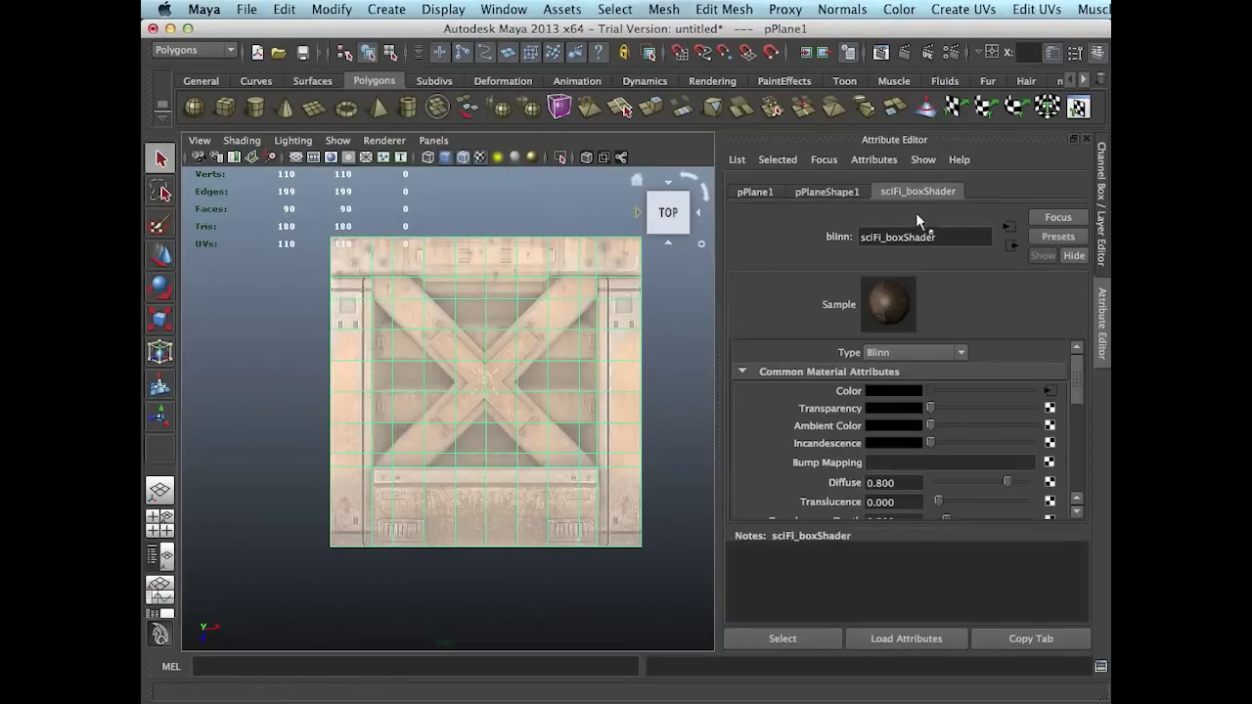
# Lower the sciFi_boxShader Eccentricity from 0.300 to 0 and return to the Channel Box.
pyautogui.moveTo(1078, 370); pyautogui.dragTo(1077, 421)
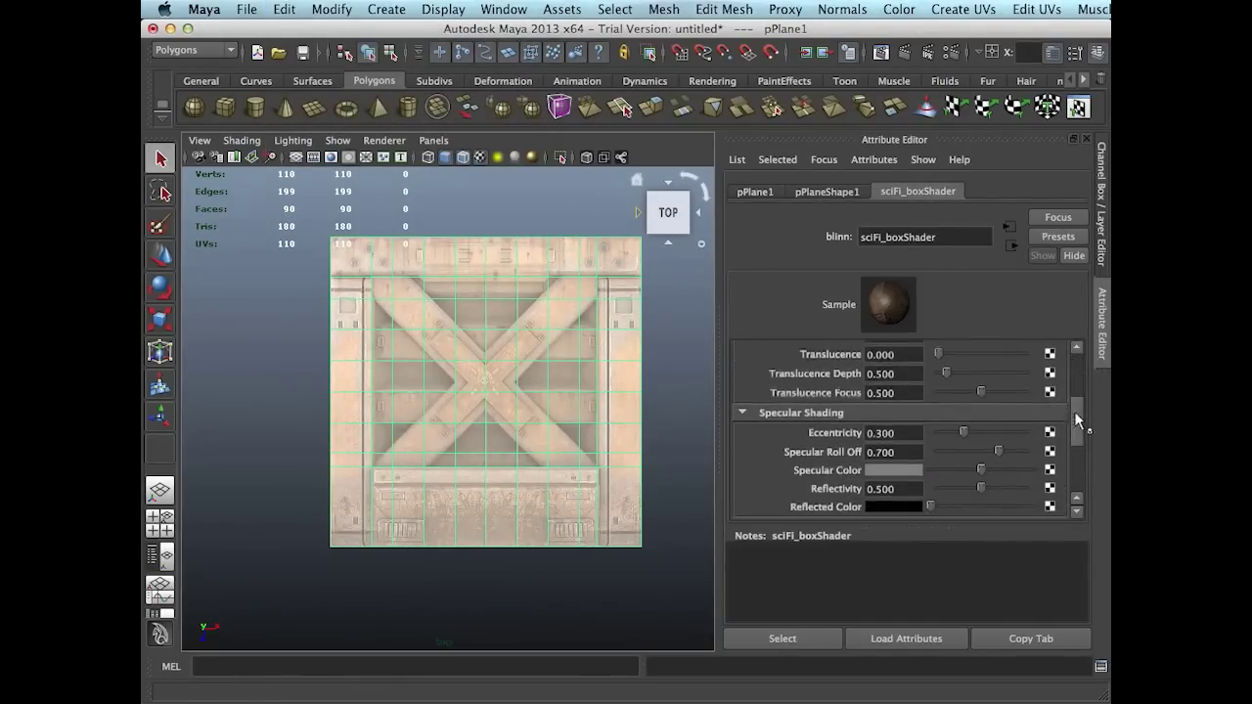
pyautogui.moveTo(963, 436); pyautogui.dragTo(936, 440)
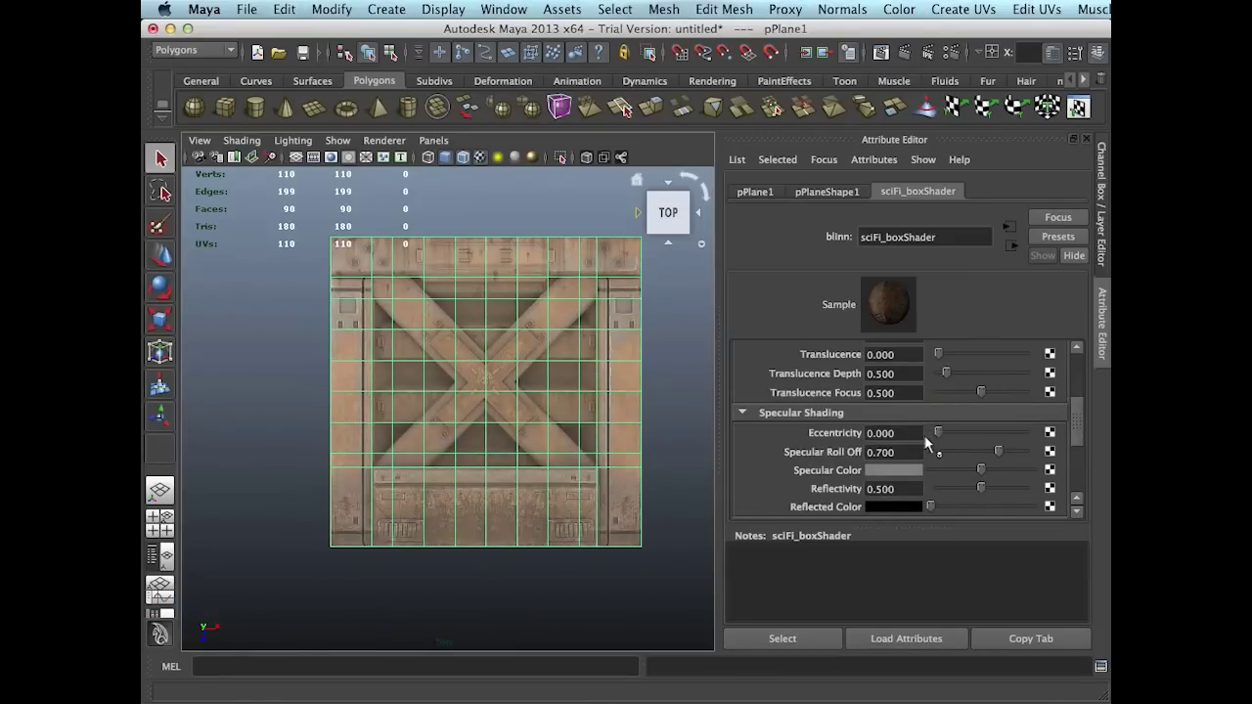
pyautogui.click(1103, 217)
pyautogui.keyDown('alt'); pyautogui.moveTo(644, 348); pyautogui.dragTo(613, 360, button='middle'); pyautogui.keyUp('alt')
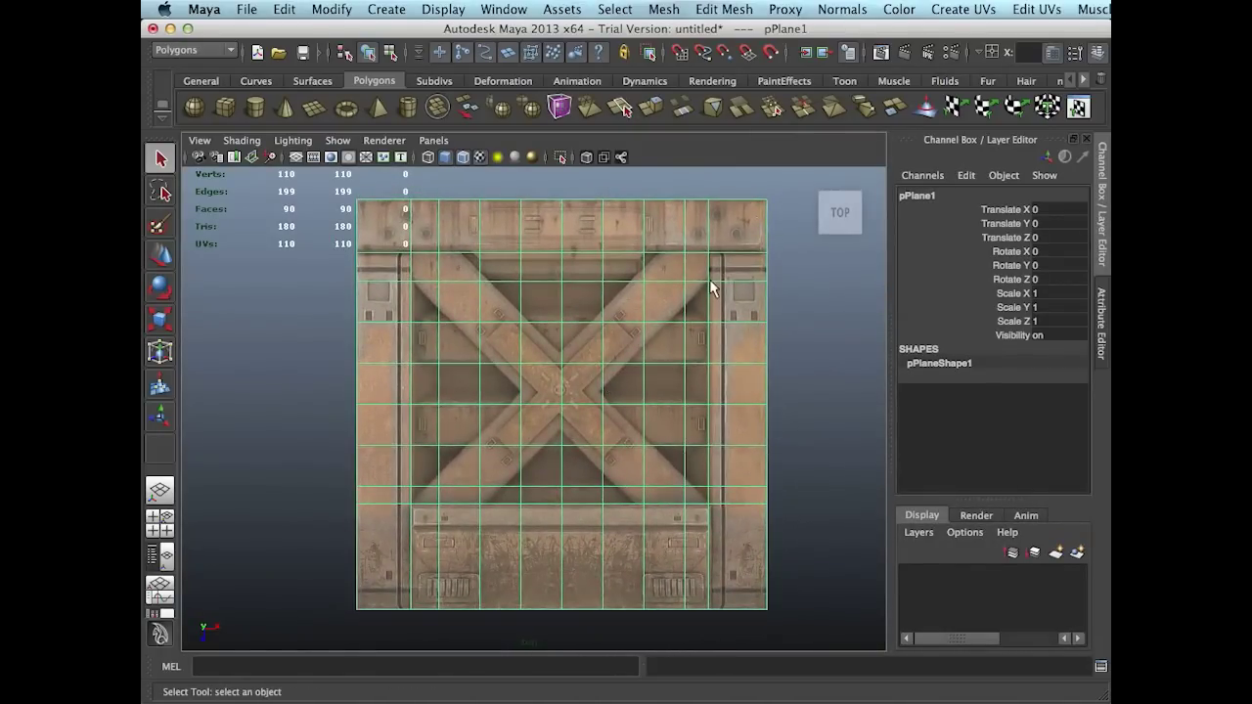
# Delete another extra edge loop from the plane, leaving 80 faces.
pyautogui.moveTo(702, 290); pyautogui.dragTo(703, 260, button='right')
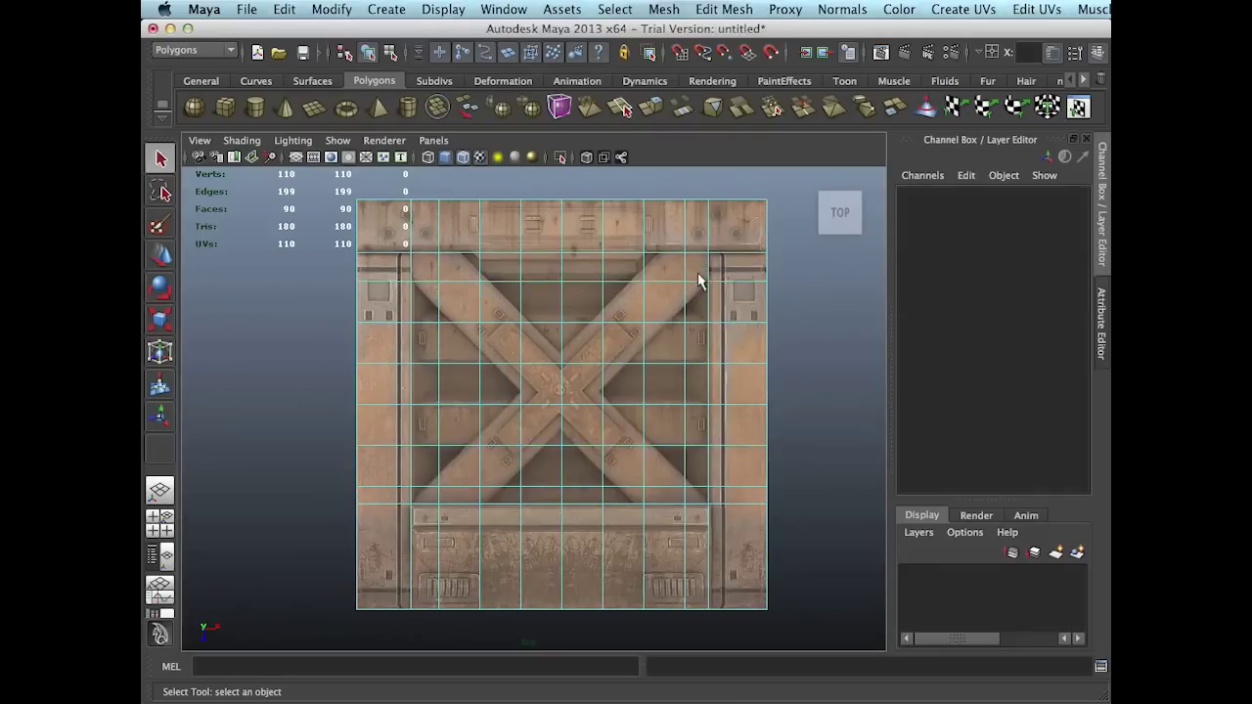
pyautogui.doubleClick(694, 289)
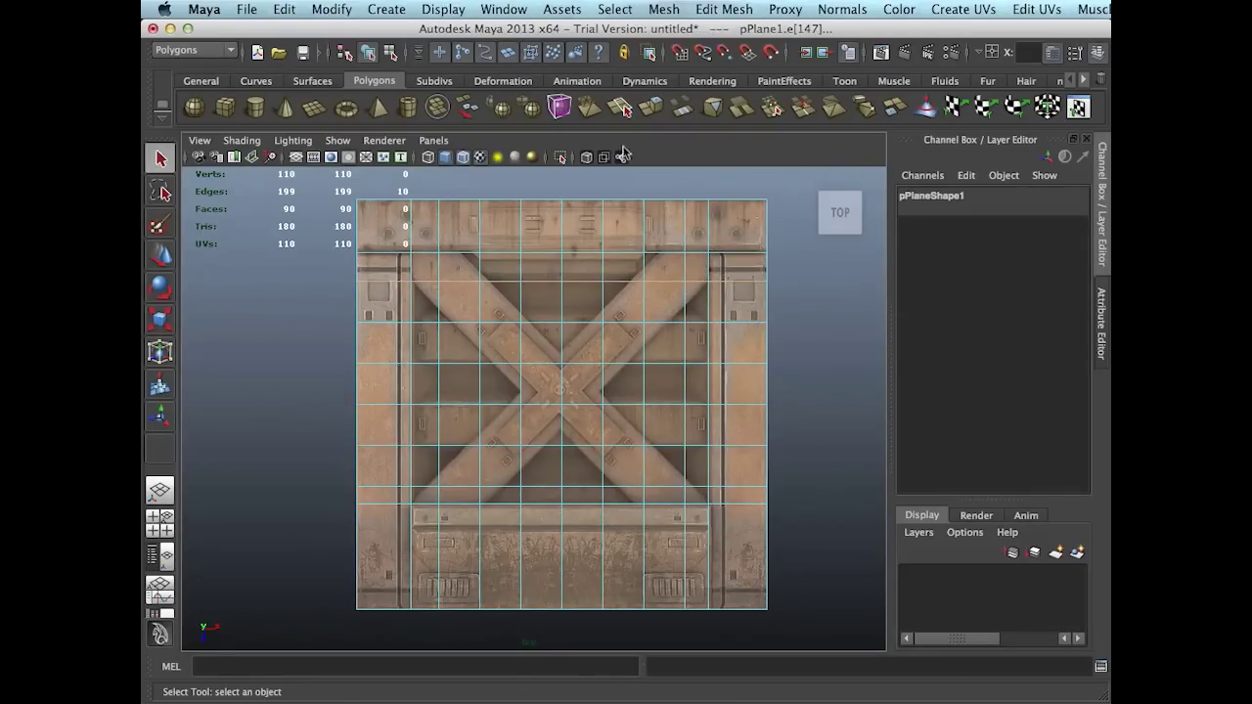
pyautogui.click(706, 11)
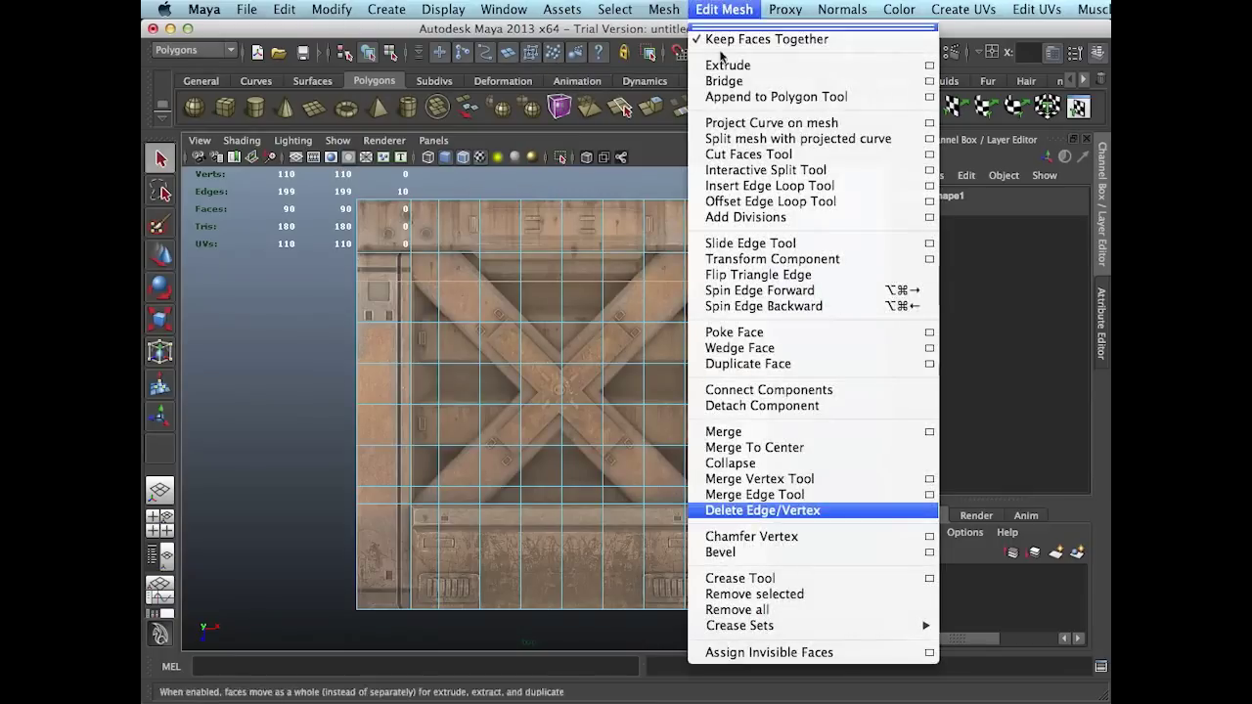
pyautogui.click(815, 512)
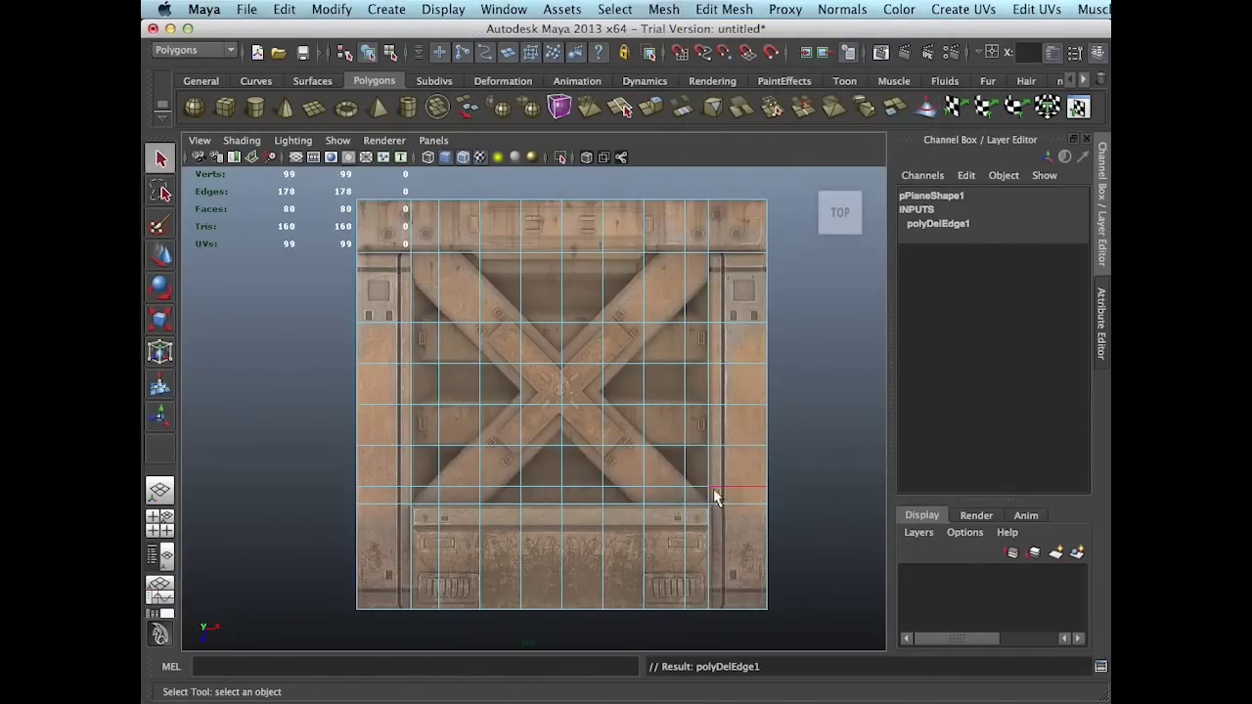
# Nudge the horizontal edge loop above the bottom rail up onto the rail's edge.
pyautogui.doubleClick(669, 413)
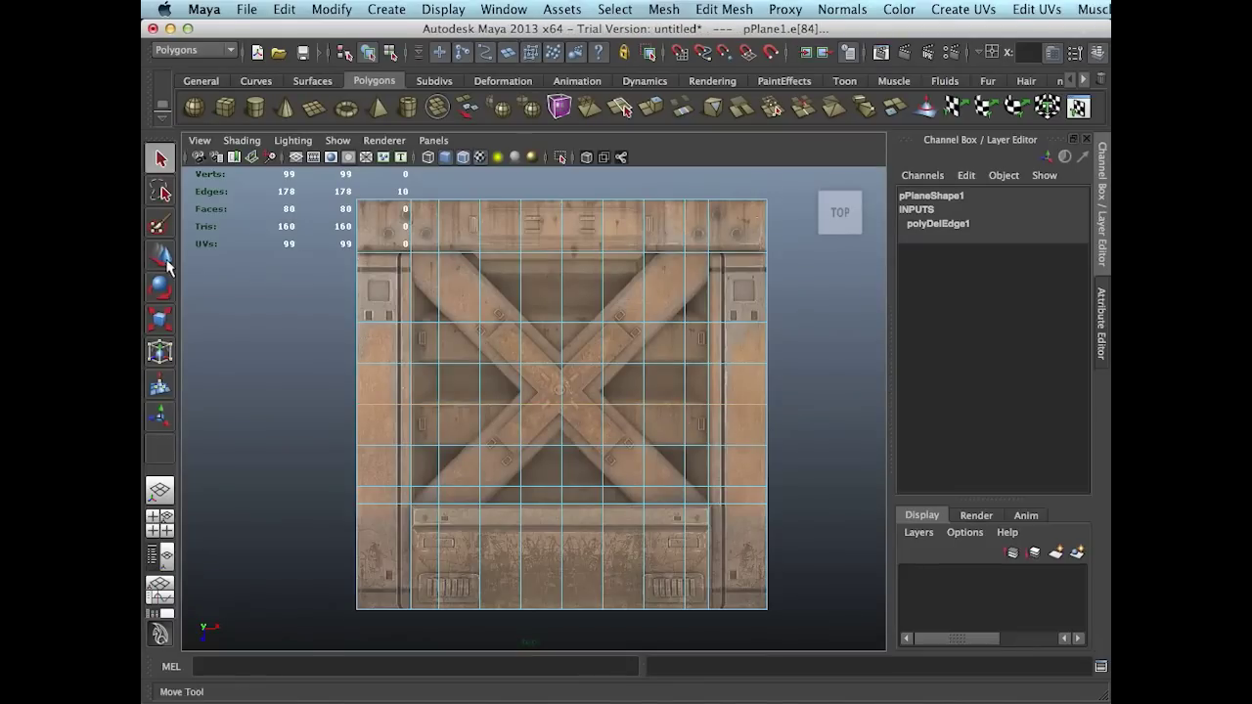
pyautogui.press('w')
pyautogui.moveTo(568, 468)
pyautogui.mouseDown()
pyautogui.moveTo(559, 447)
pyautogui.moveTo(567, 453)
pyautogui.mouseUp()
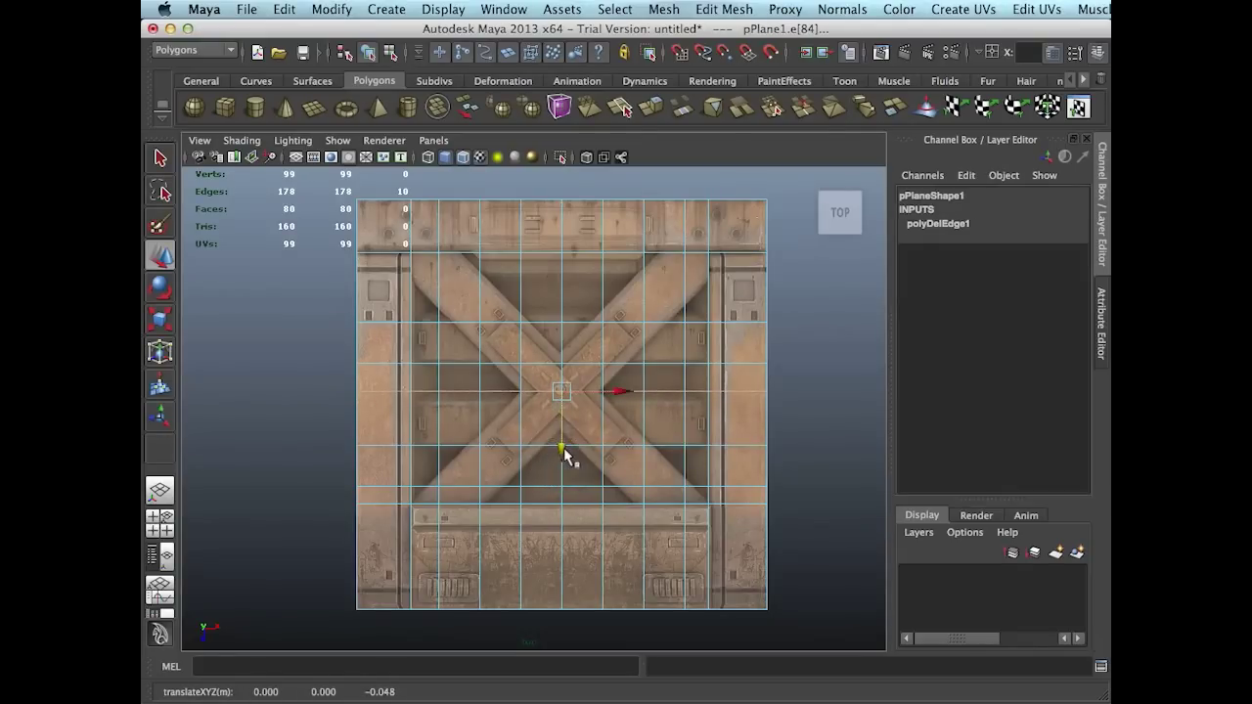
pyautogui.press('q')
# Shift a centre panel edge -0.010 along X to meet the plank seam, then select another edge loop.
pyautogui.click(564, 339)
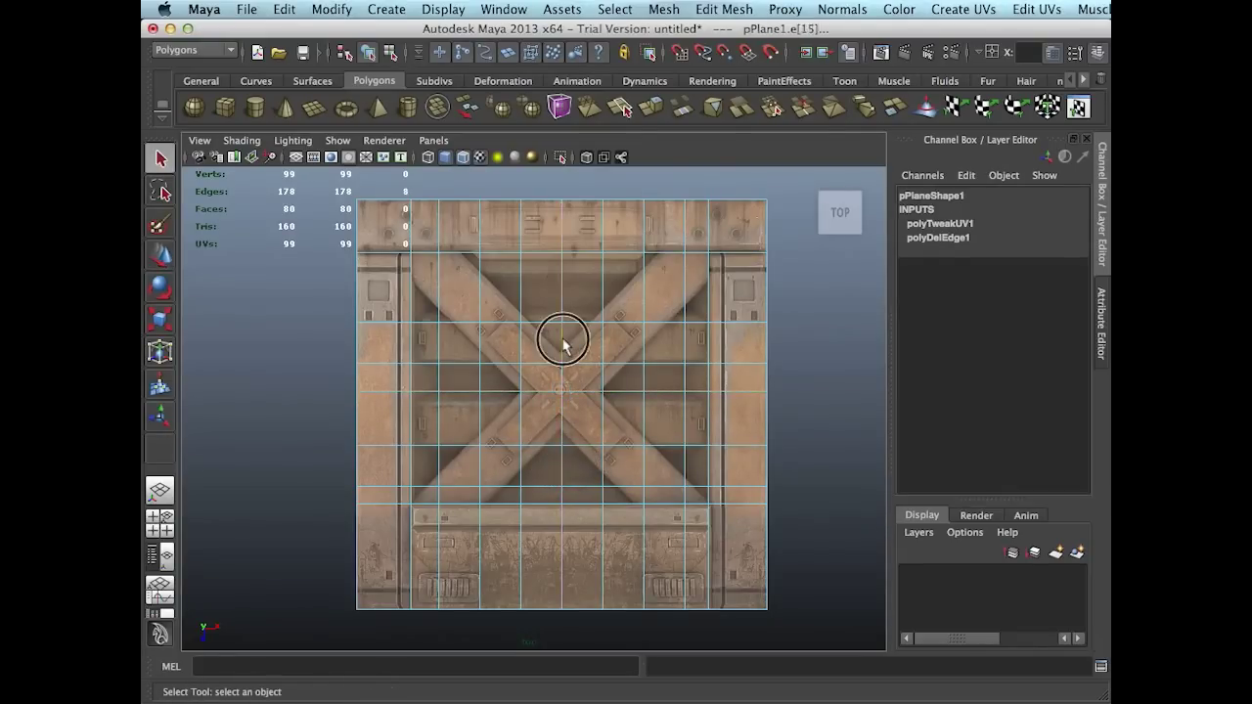
pyautogui.click(161, 255)
pyautogui.moveTo(616, 409); pyautogui.dragTo(616, 411)
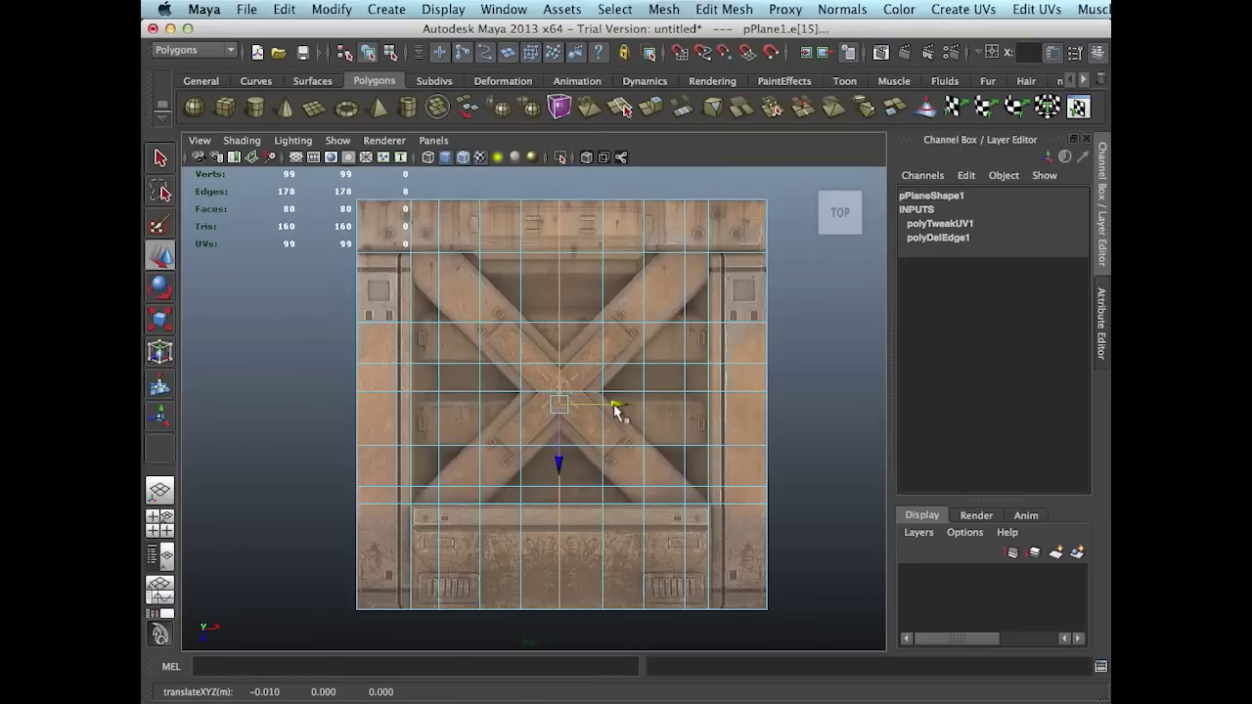
pyautogui.press('q')
pyautogui.doubleClick(580, 487)
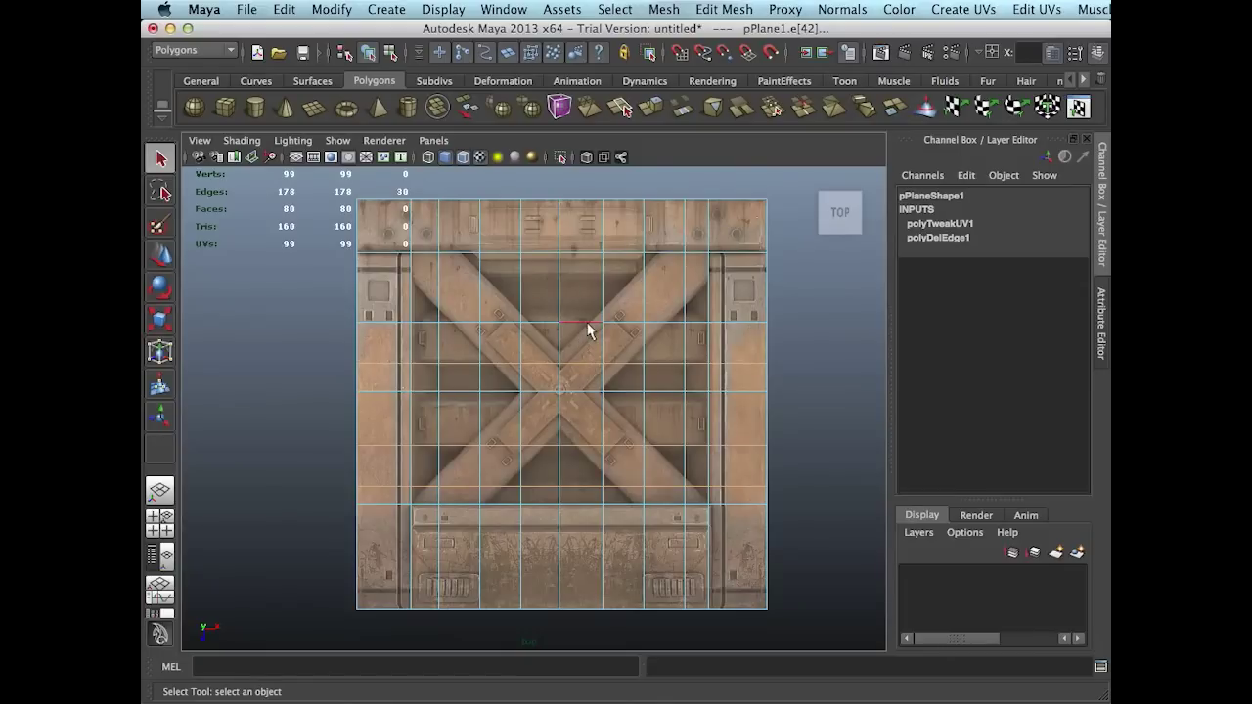
# Delete the selected edge loop and shift a vertical loop to line up with a plank.
pyautogui.click(724, 9)
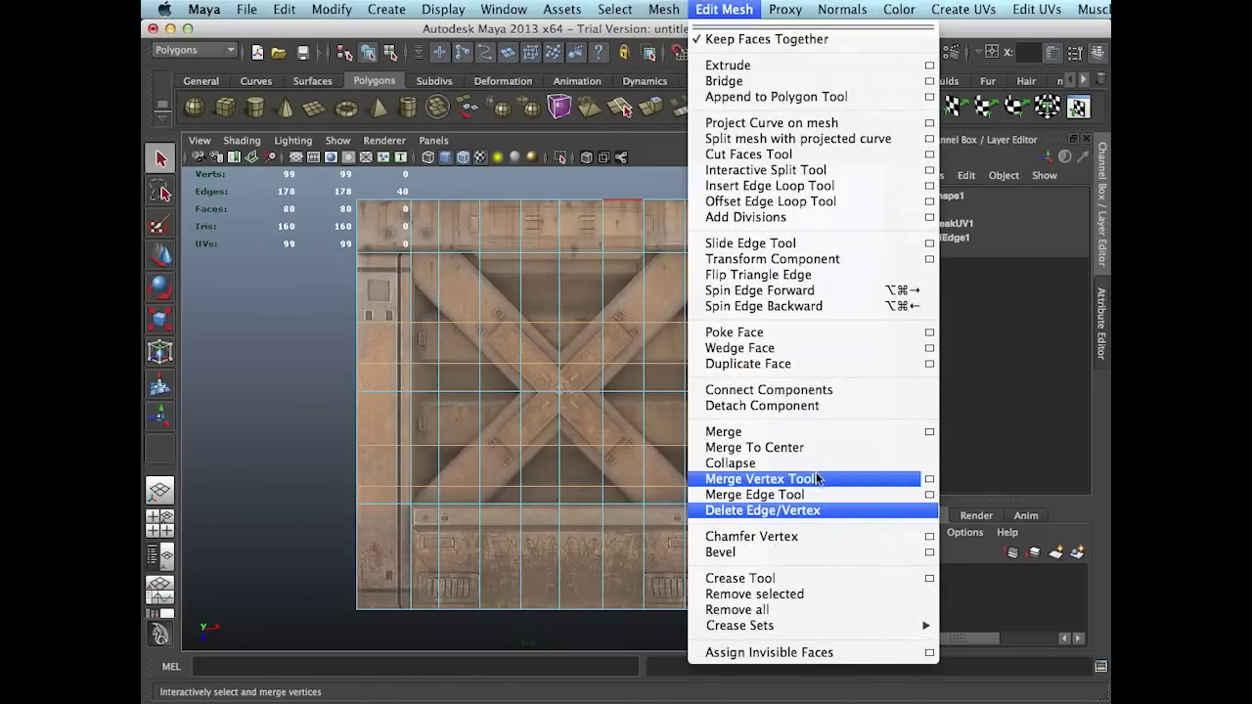
pyautogui.click(817, 510)
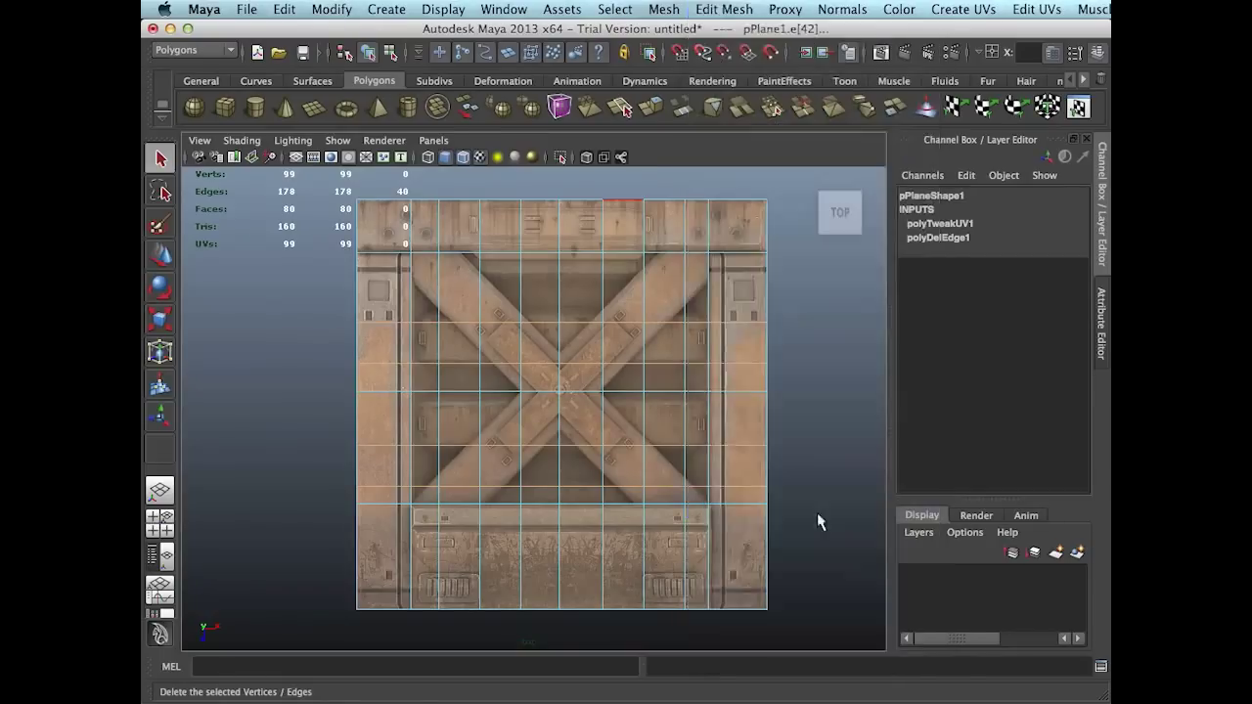
pyautogui.doubleClick(604, 412)
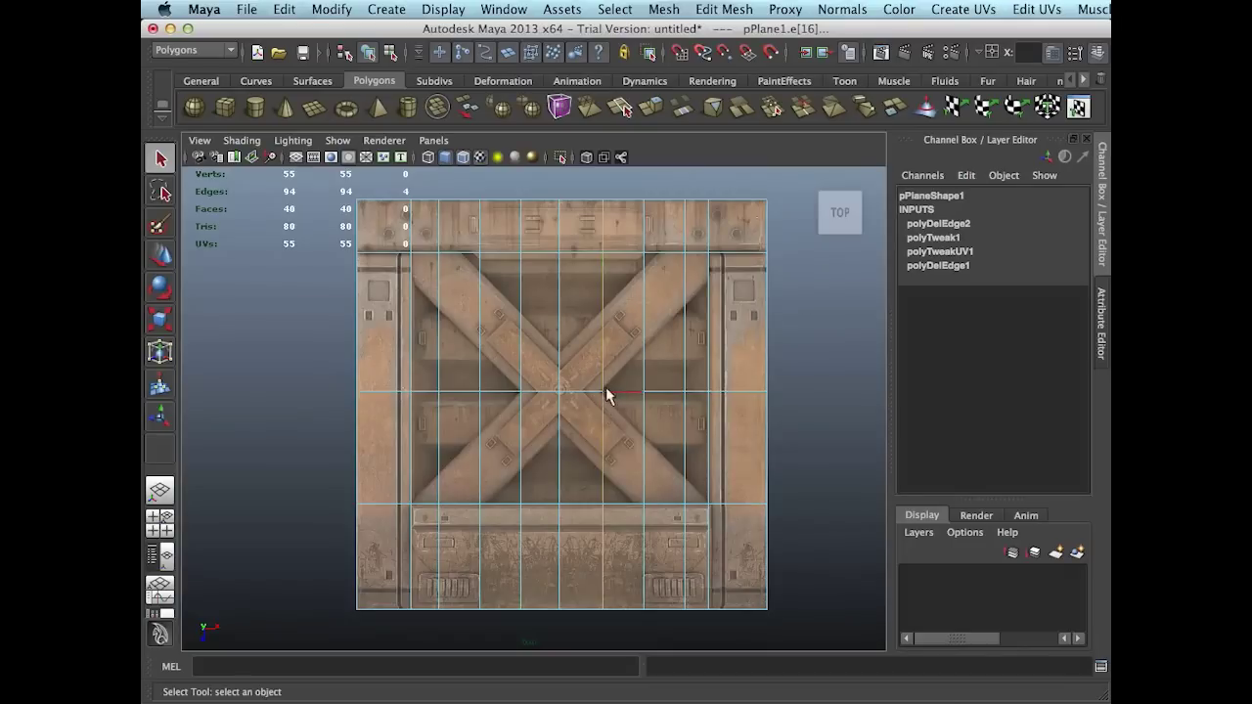
pyautogui.press('w')
pyautogui.moveTo(659, 404); pyautogui.dragTo(661, 409)
# Delete two more surplus vertical edge loops from the panel.
pyautogui.doubleClick(442, 372)
pyautogui.keyDown('shift'); pyautogui.doubleClick(683, 336); pyautogui.keyUp('shift')
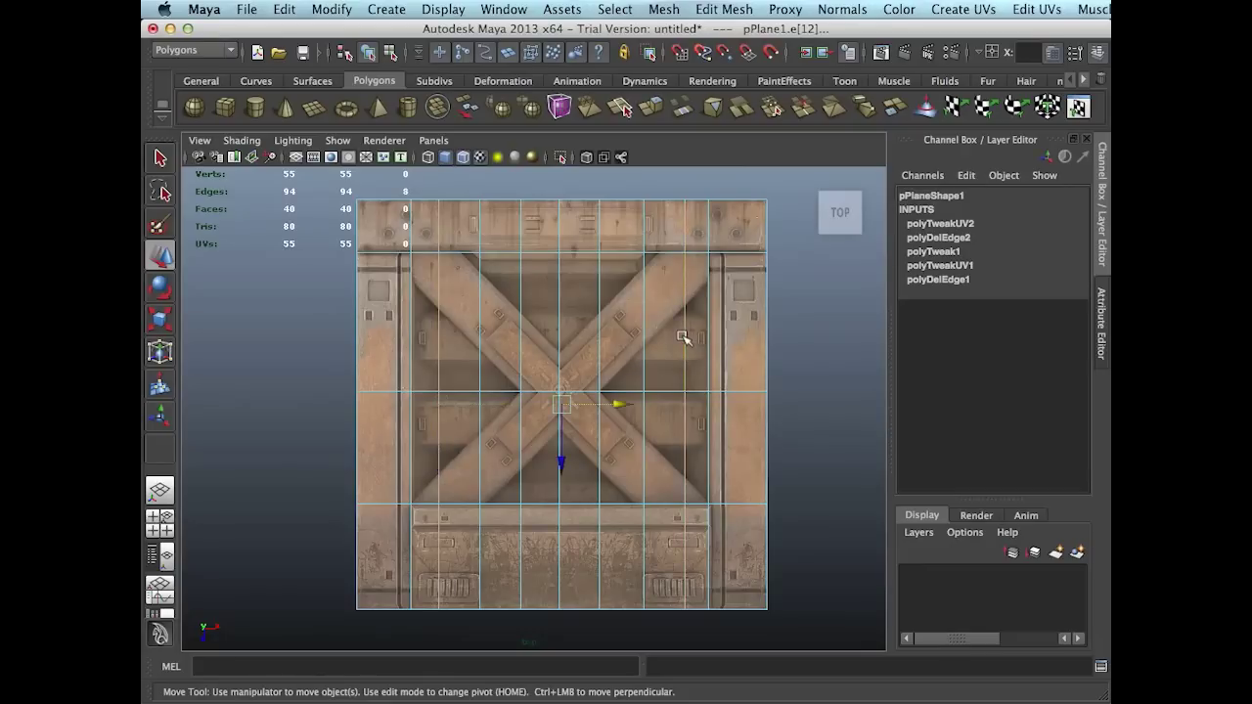
pyautogui.click(729, 9)
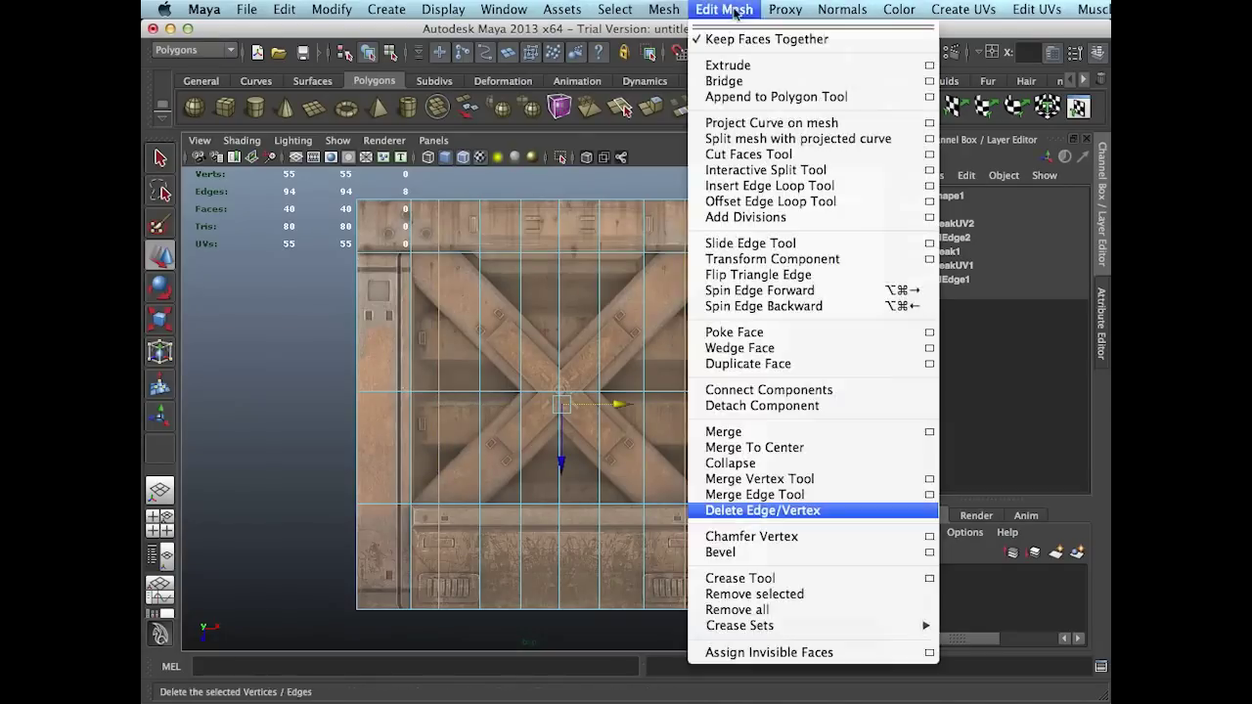
pyautogui.click(787, 511)
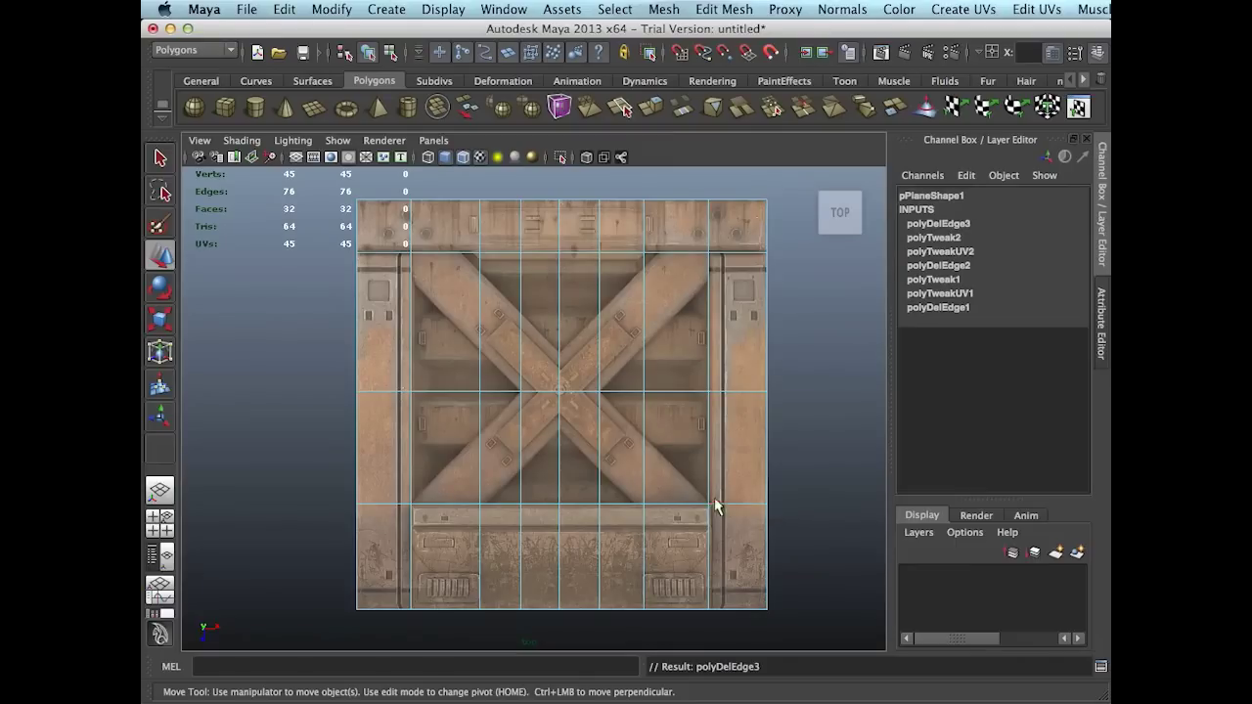
# Delete two further vertical edge loops, leaving 24 faces, and return to Object Mode.
pyautogui.doubleClick(645, 426)
pyautogui.keyDown('shift'); pyautogui.doubleClick(483, 411); pyautogui.keyUp('shift')
pyautogui.click(726, 10)
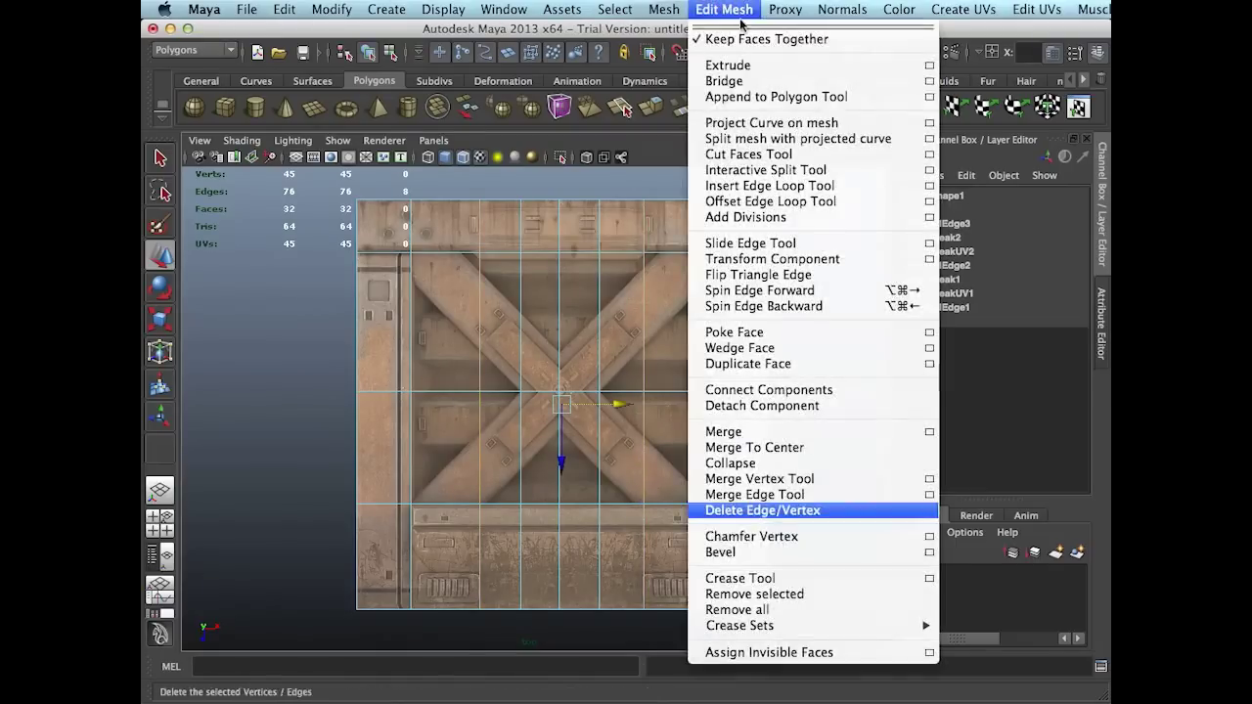
pyautogui.click(810, 511)
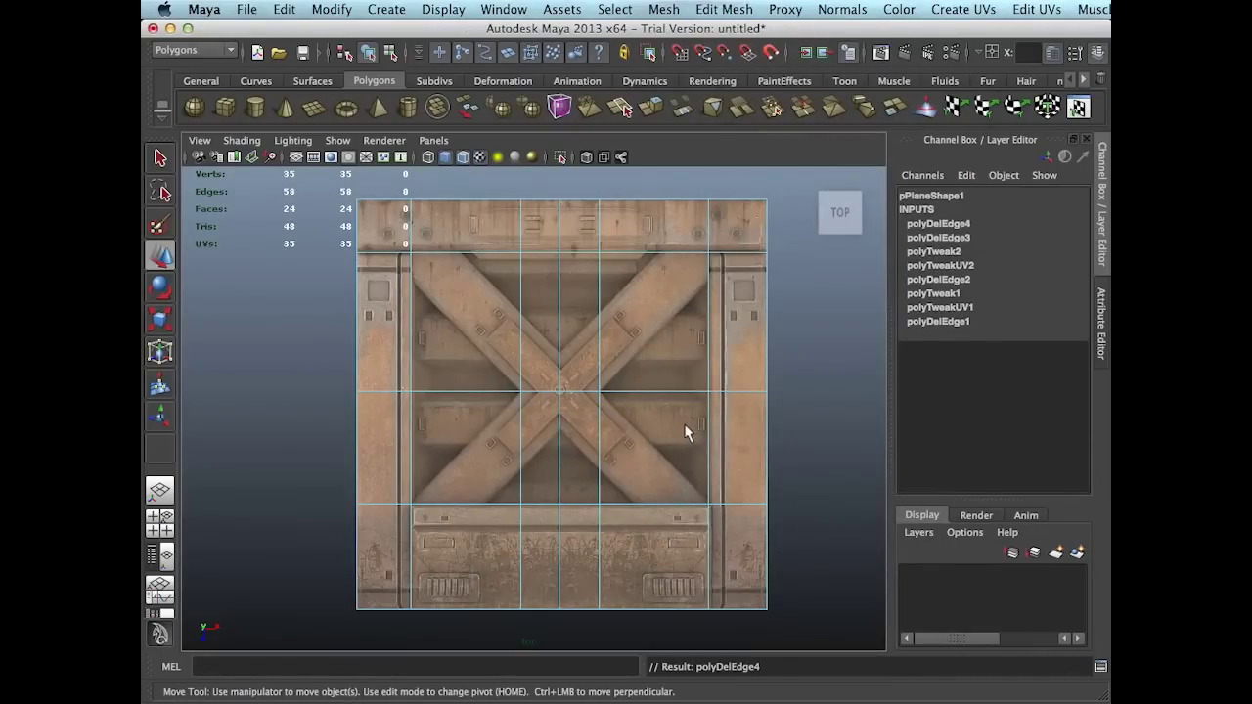
pyautogui.rightClick(597, 406)
pyautogui.moveTo(597, 406); pyautogui.dragTo(626, 388, button='right')
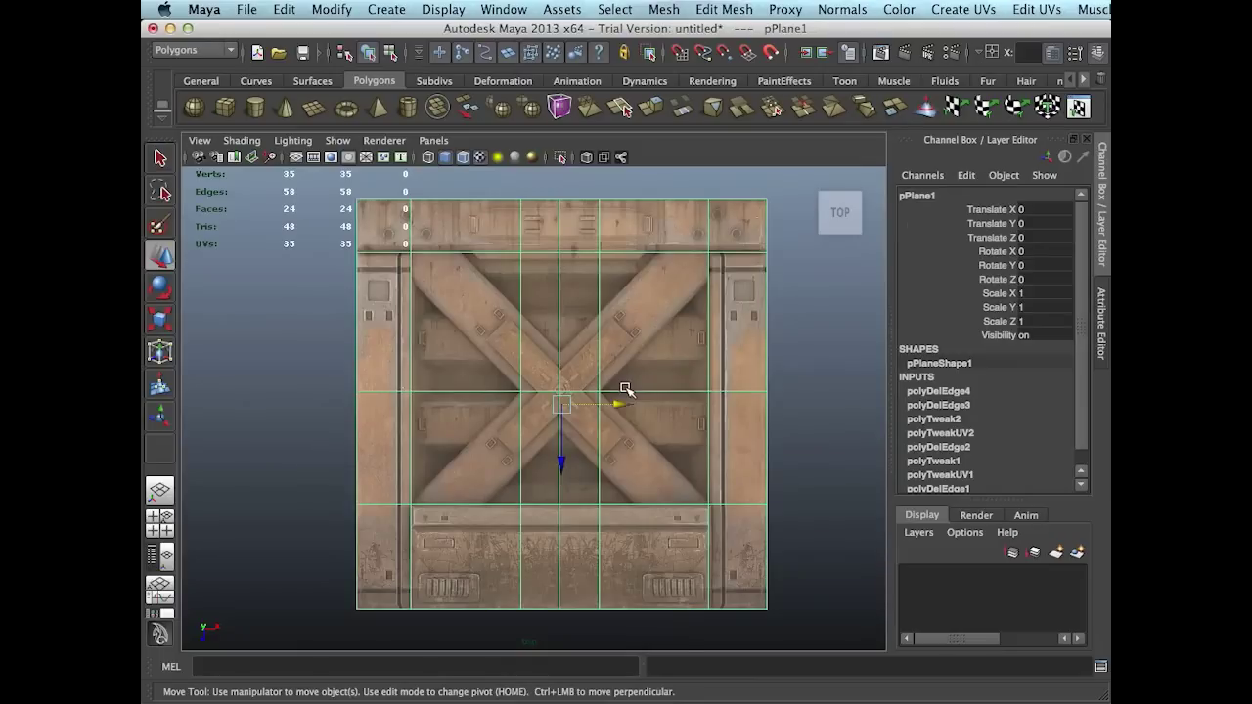
# In the perspective view, snap the panel's pivot to its bottom-left corner vertex.
pyautogui.press('space')
pyautogui.moveTo(638, 372); pyautogui.dragTo(559, 372)
pyautogui.press('Home')
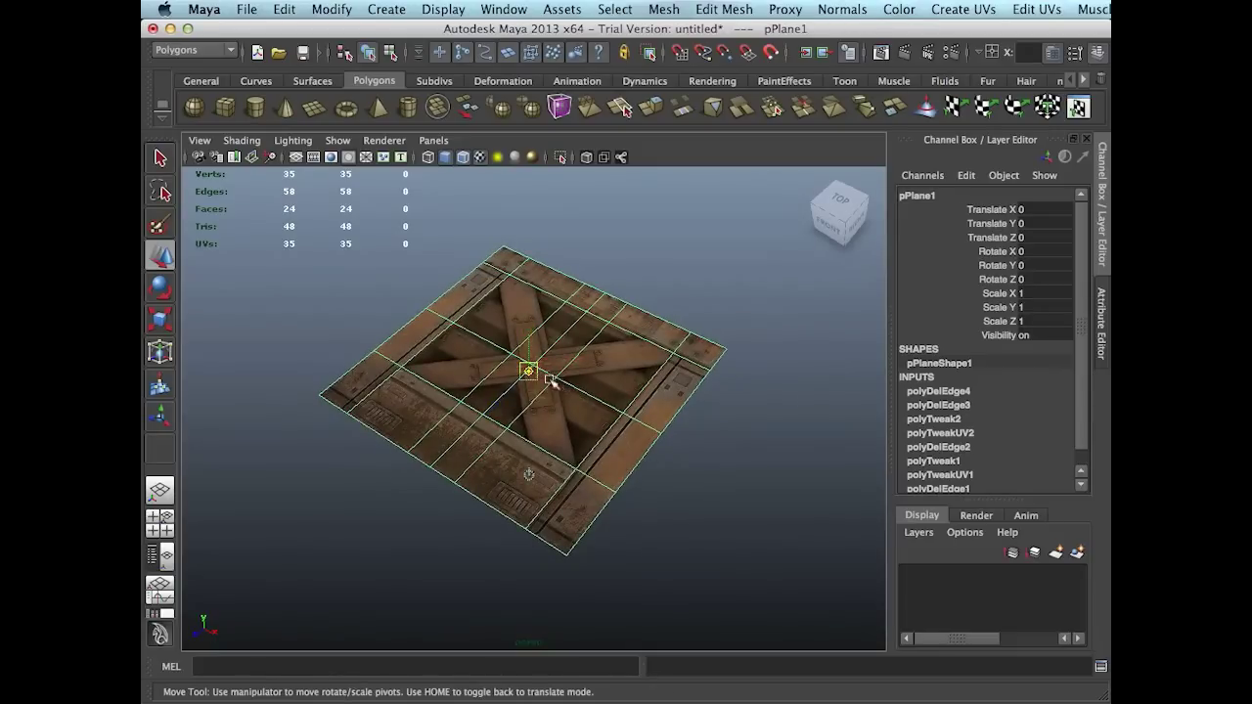
pyautogui.press('v')
pyautogui.moveTo(529, 375); pyautogui.dragTo(436, 459)
pyautogui.press('Home')
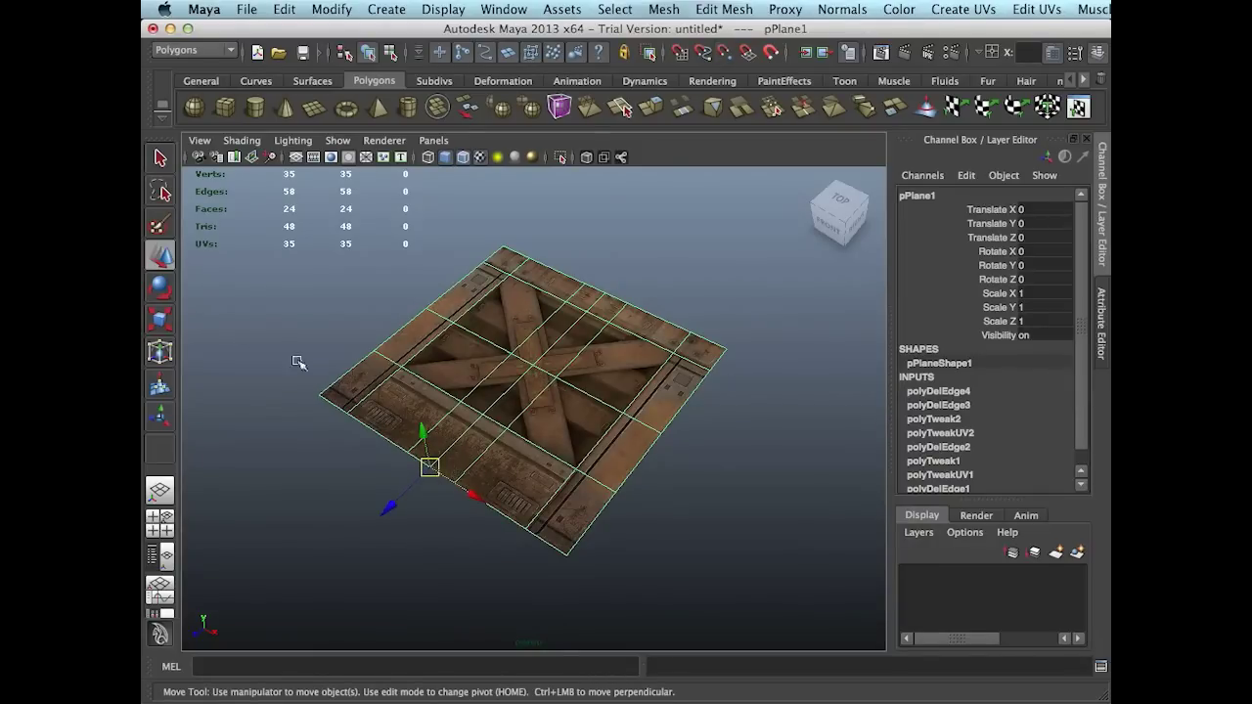
# Stand the panel upright by setting Rotate X to 90.
pyautogui.click(168, 290)
pyautogui.moveTo(439, 411); pyautogui.dragTo(382, 470)
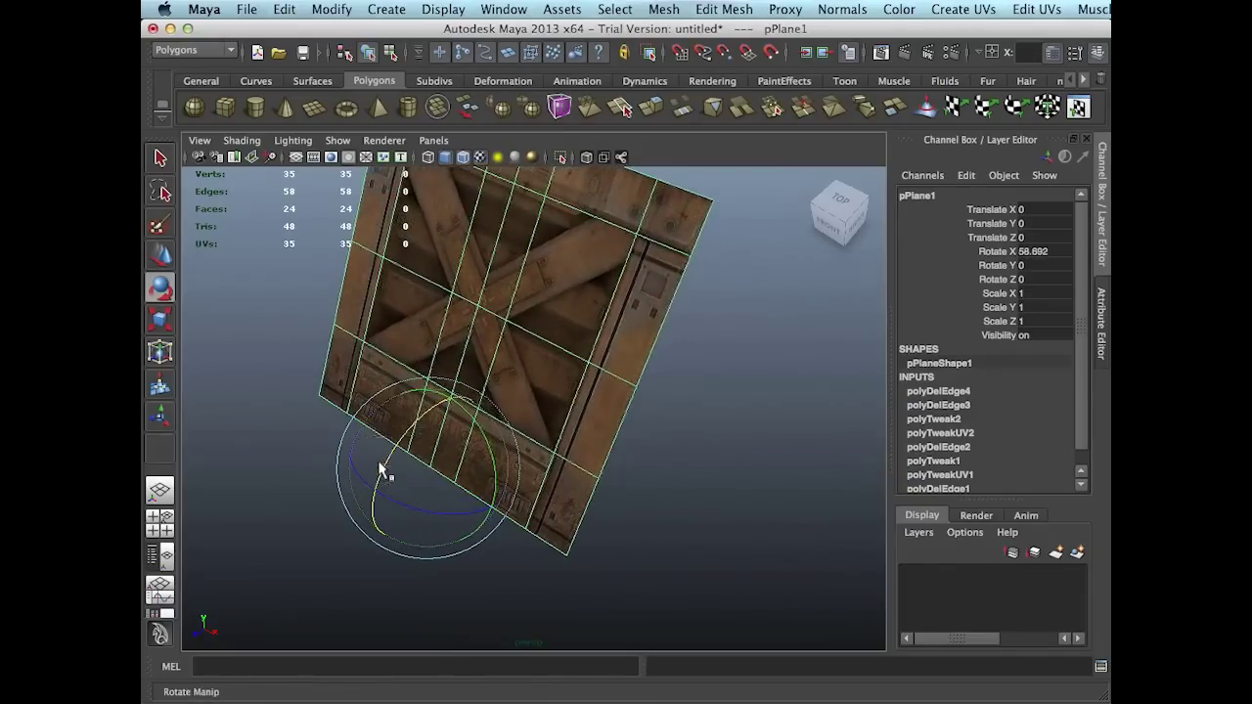
pyautogui.click(1035, 252)
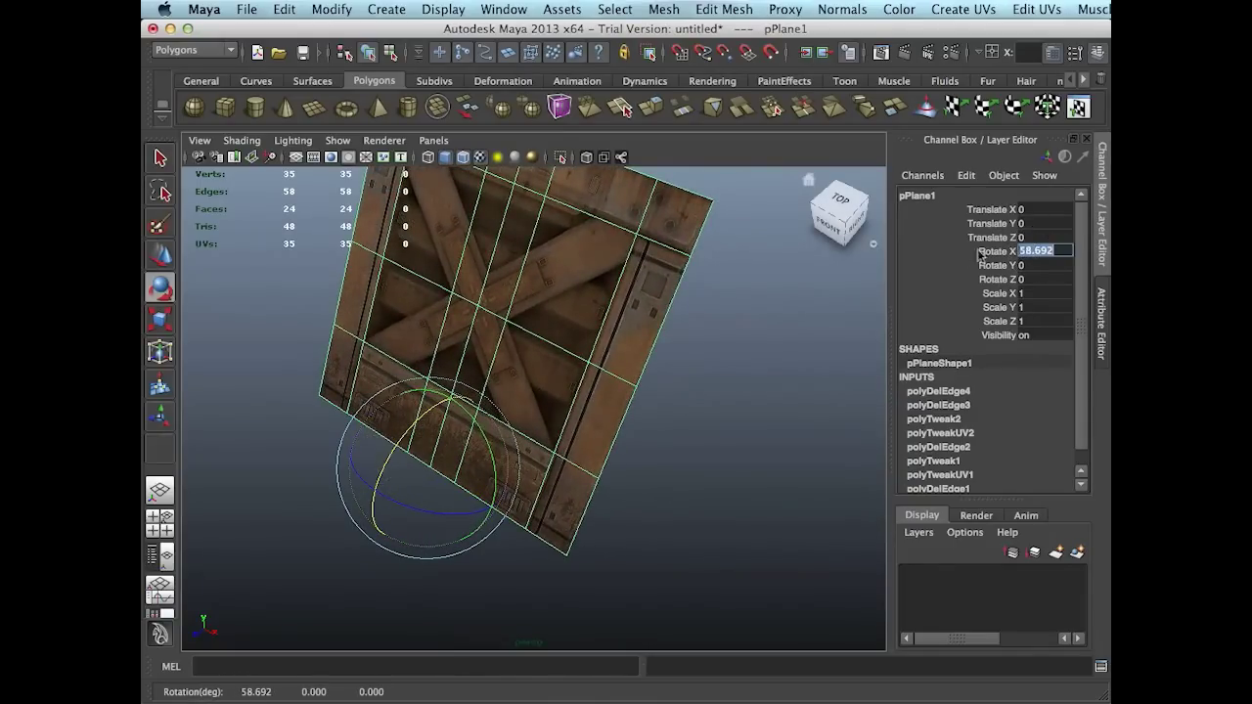
pyautogui.press('Return')
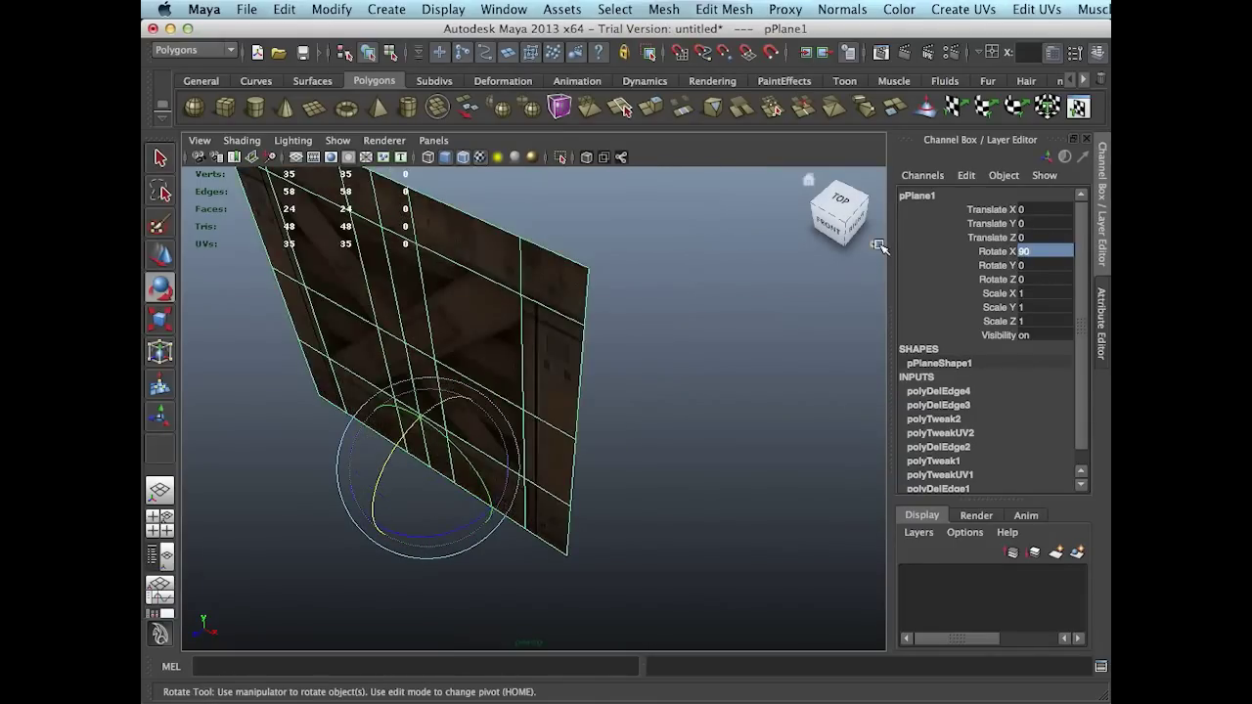
pyautogui.keyDown('alt'); pyautogui.moveTo(497, 324); pyautogui.dragTo(558, 347); pyautogui.keyUp('alt')
pyautogui.press('q')
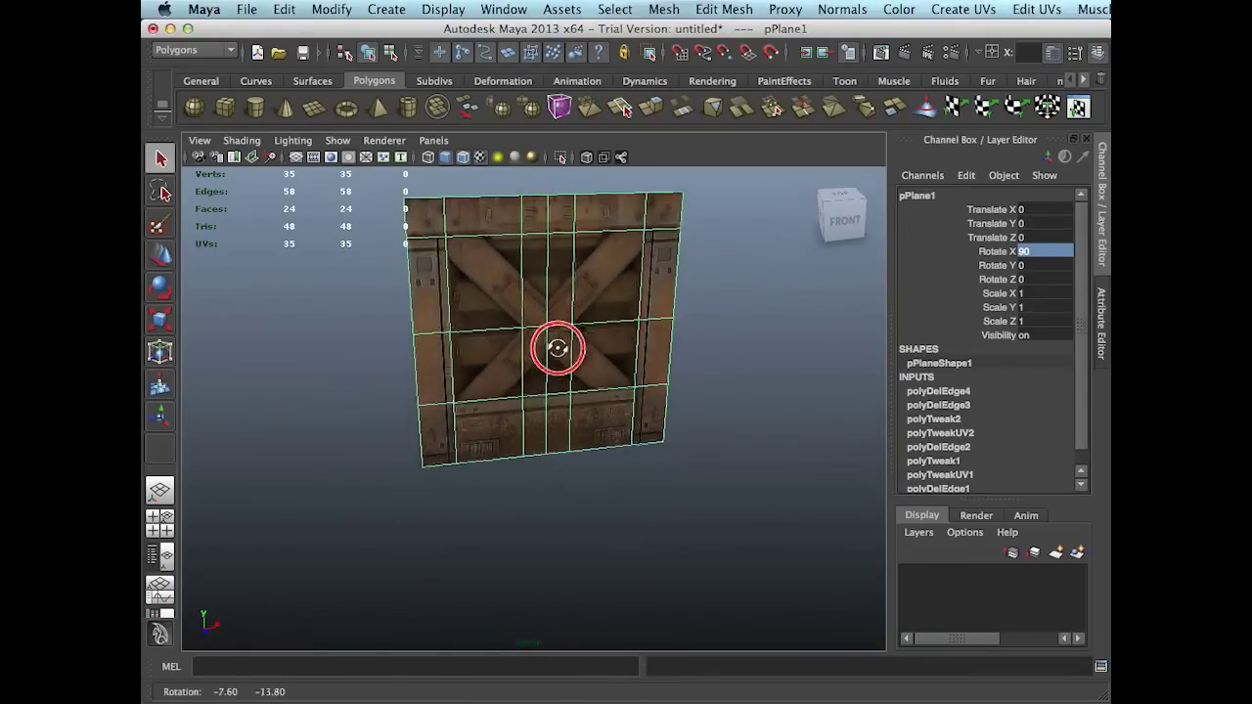
# Turn on Backface Culling so the upright crate panel shows only from the front.
pyautogui.click(242, 140)
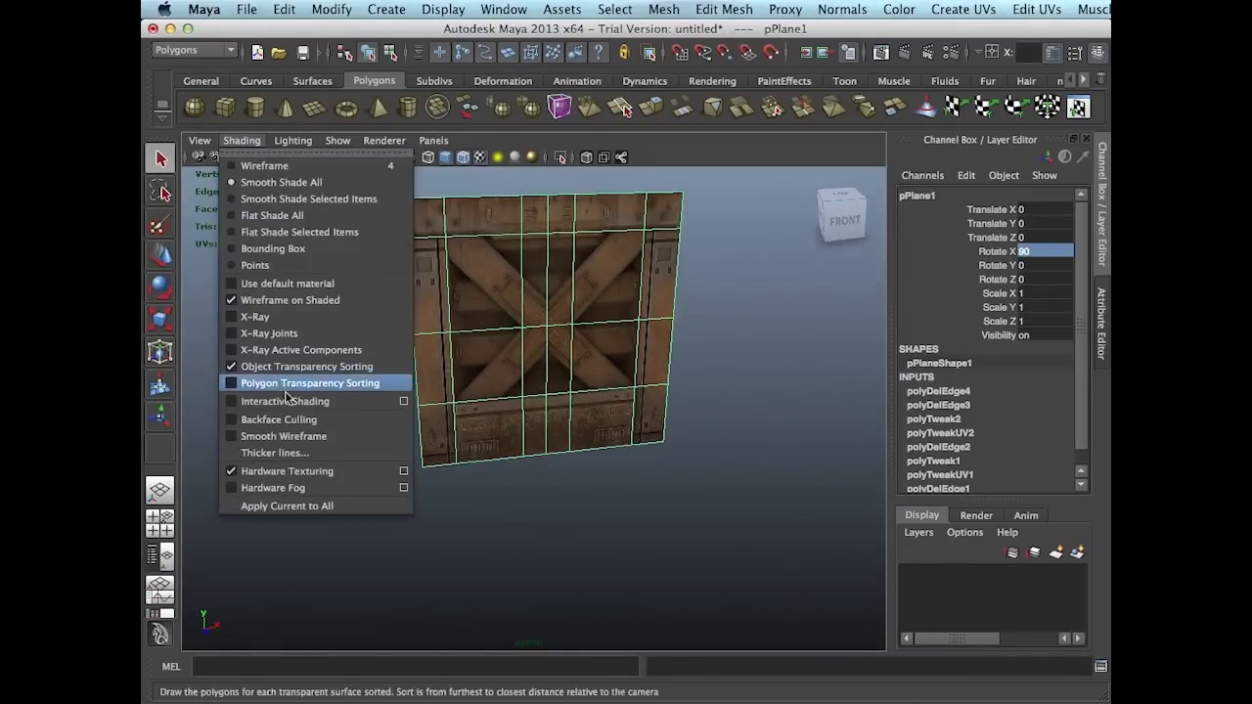
pyautogui.click(291, 420)
pyautogui.moveTo(290, 425)
pyautogui.keyDown('alt'); pyautogui.mouseDown()
pyautogui.moveTo(366, 411)
pyautogui.moveTo(576, 411)
pyautogui.moveTo(341, 400)
pyautogui.moveTo(559, 400)
pyautogui.moveTo(534, 471)
pyautogui.moveTo(518, 469)
pyautogui.mouseUp(); pyautogui.keyUp('alt')
pyautogui.click(666, 452)
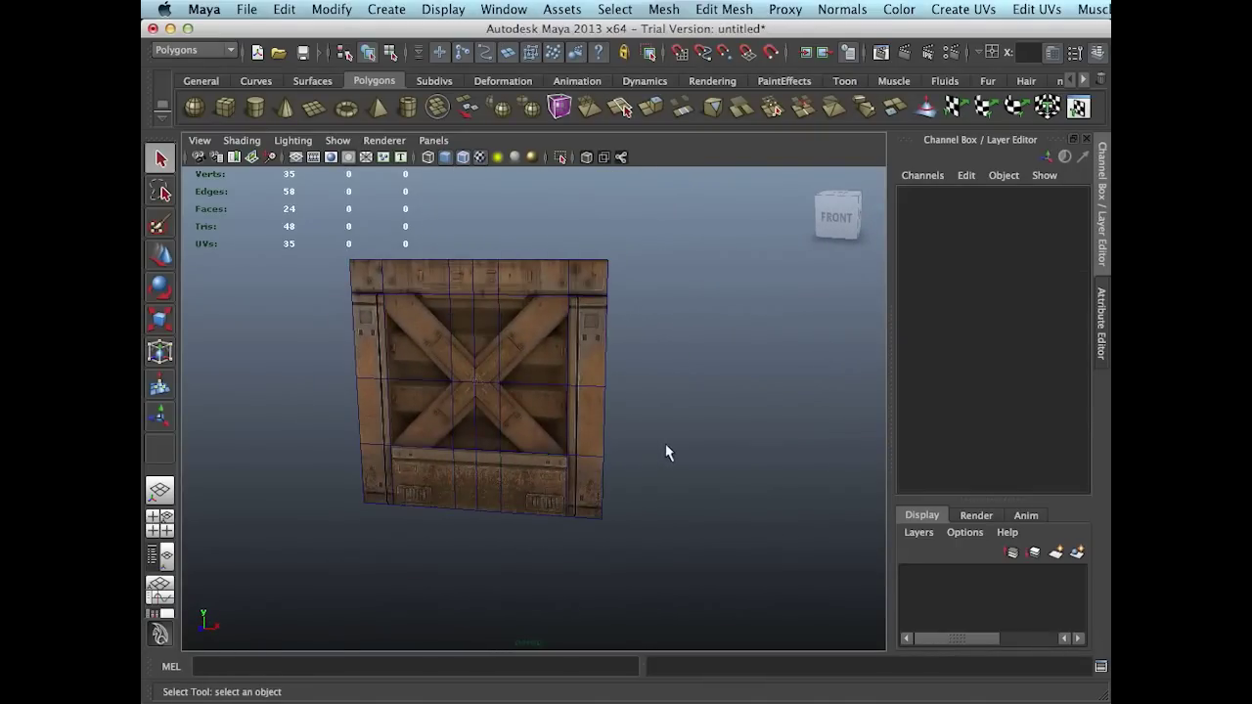
pyautogui.keyDown('alt'); pyautogui.moveTo(609, 445); pyautogui.dragTo(671, 455); pyautogui.keyUp('alt')
pyautogui.scroll(3, 674, 457)
pyautogui.moveTo(635, 421); pyautogui.dragTo(632, 448, button='right')
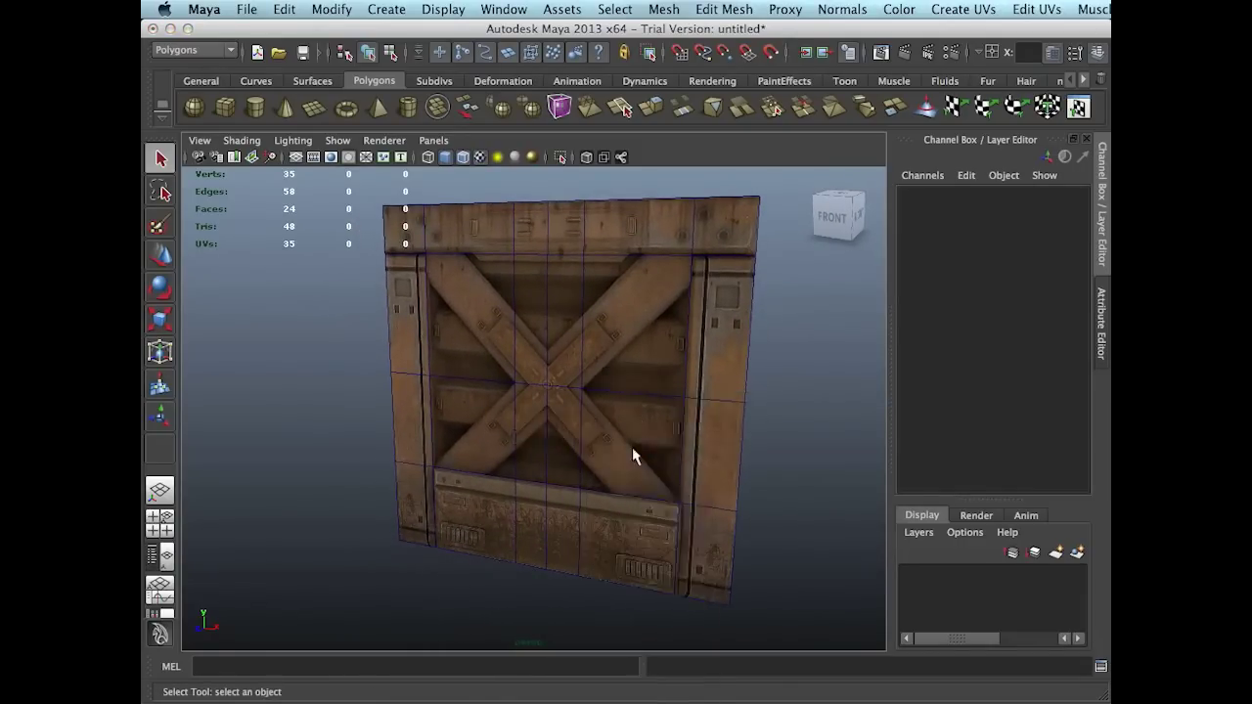
# Select the six faces along the panel's top row.
pyautogui.click(412, 247)
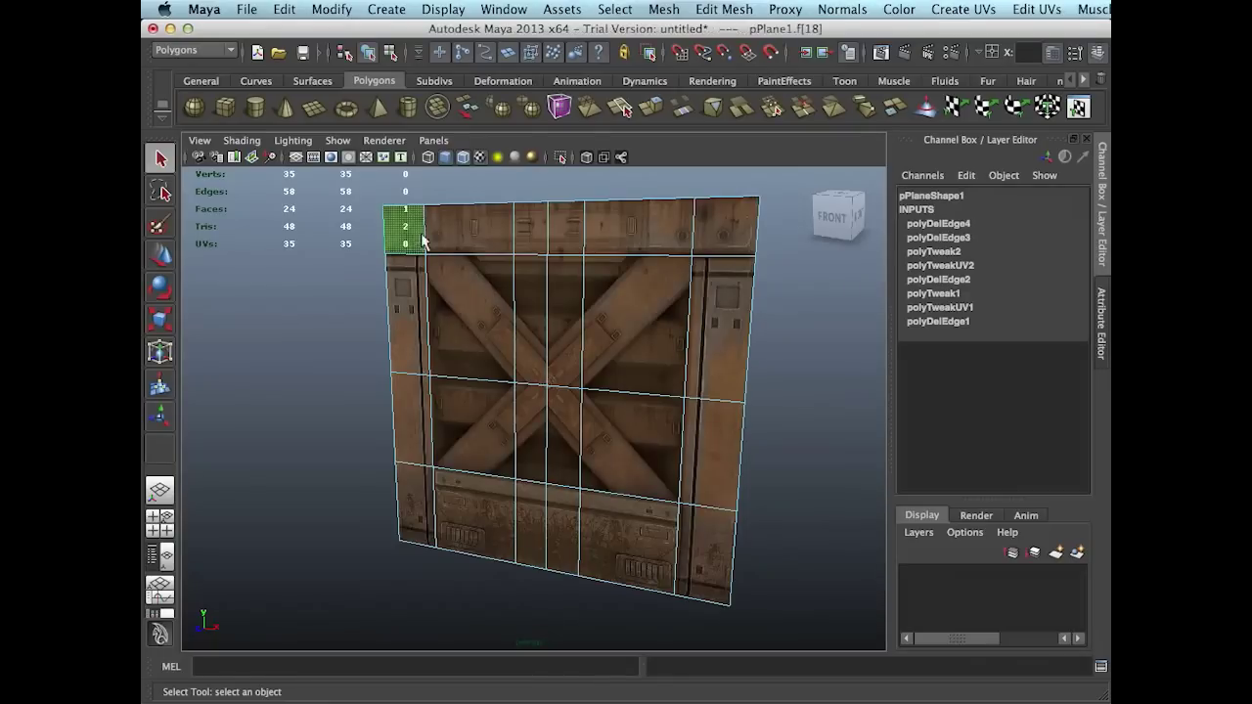
pyautogui.keyDown('shift'); pyautogui.click(455, 239); pyautogui.keyUp('shift')
pyautogui.keyDown('shift'); pyautogui.click(535, 228); pyautogui.keyUp('shift')
pyautogui.keyDown('shift'); pyautogui.click(563, 235); pyautogui.keyUp('shift')
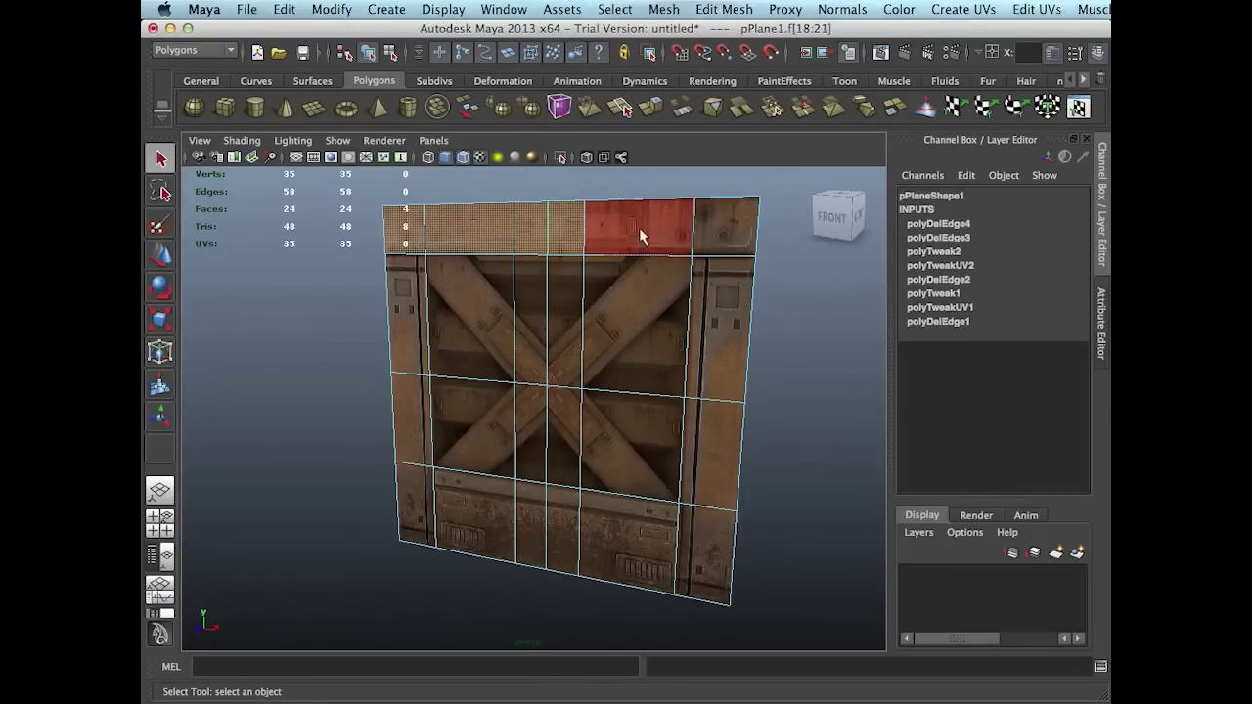
pyautogui.keyDown('shift'); pyautogui.click(638, 227); pyautogui.keyUp('shift')
pyautogui.keyDown('shift'); pyautogui.click(724, 227); pyautogui.keyUp('shift')
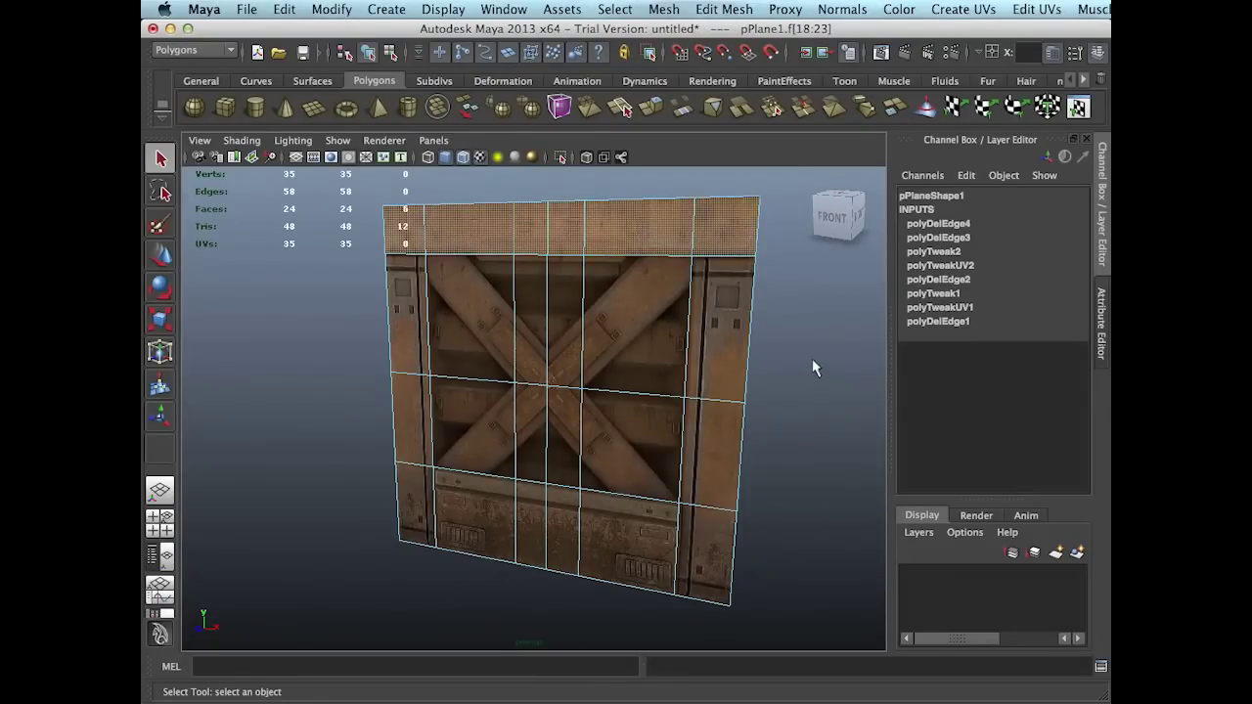
pyautogui.moveTo(769, 358)
pyautogui.keyDown('alt'); pyautogui.mouseDown()
pyautogui.moveTo(803, 358)
pyautogui.moveTo(773, 359)
pyautogui.moveTo(790, 364)
pyautogui.mouseUp(); pyautogui.keyUp('alt')
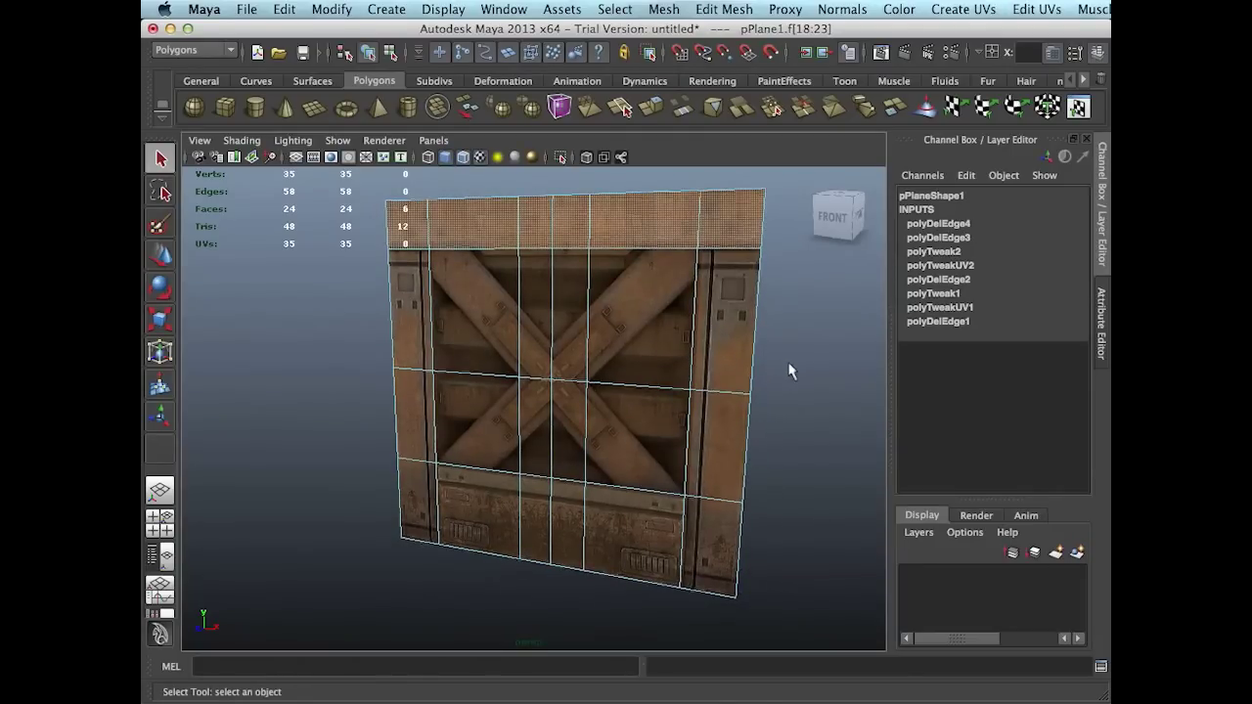
# Extrude the top-row faces with offset 1.8 and pull them 0.039 units outward.
pyautogui.click(662, 113)
pyautogui.keyDown('alt'); pyautogui.moveTo(626, 367); pyautogui.dragTo(633, 306); pyautogui.keyUp('alt')
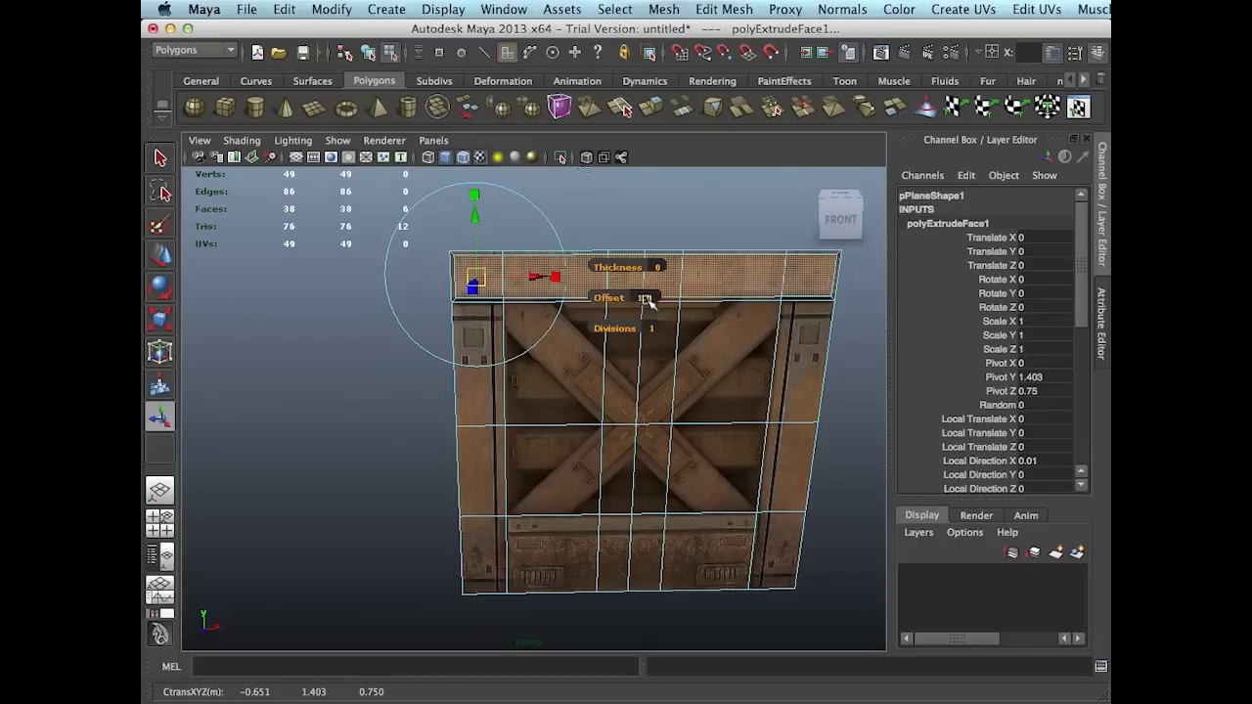
pyautogui.click(645, 298)
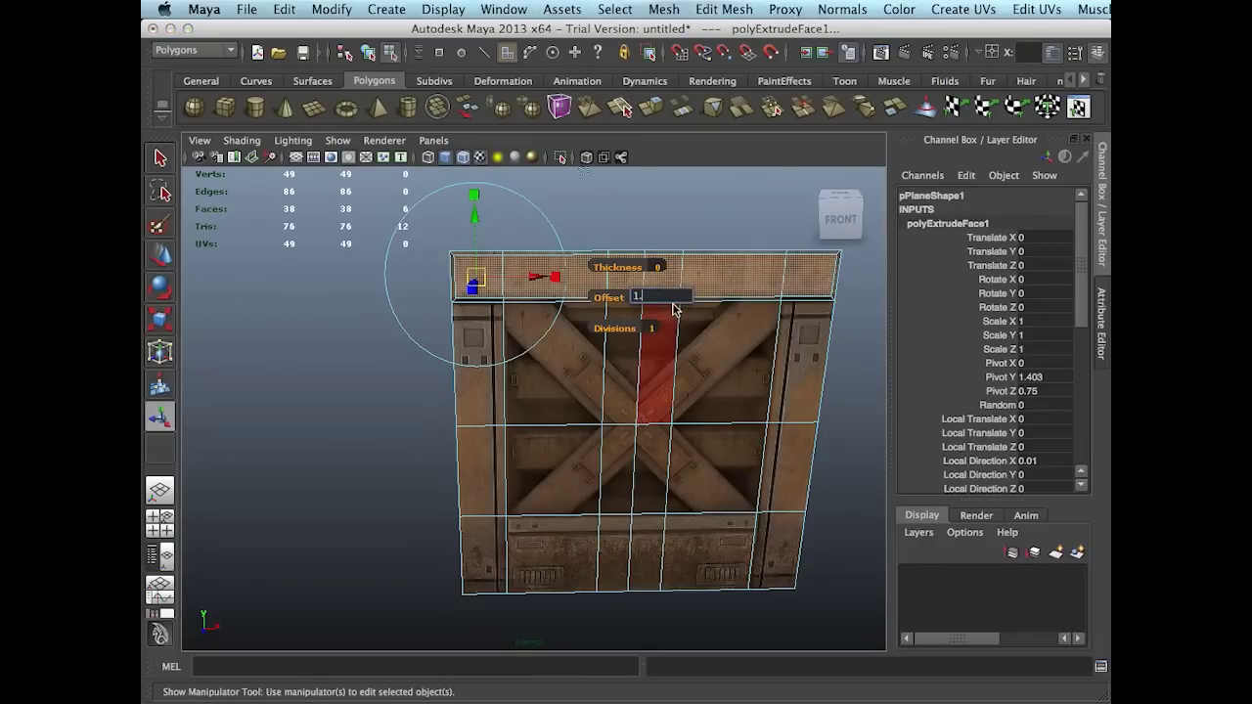
pyautogui.keyDown('alt'); pyautogui.moveTo(657, 301); pyautogui.dragTo(607, 330); pyautogui.keyUp('alt')
pyautogui.keyDown('alt'); pyautogui.moveTo(607, 330); pyautogui.dragTo(637, 338, button='right'); pyautogui.keyUp('alt')
pyautogui.keyDown('alt'); pyautogui.moveTo(637, 339); pyautogui.dragTo(679, 342); pyautogui.keyUp('alt')
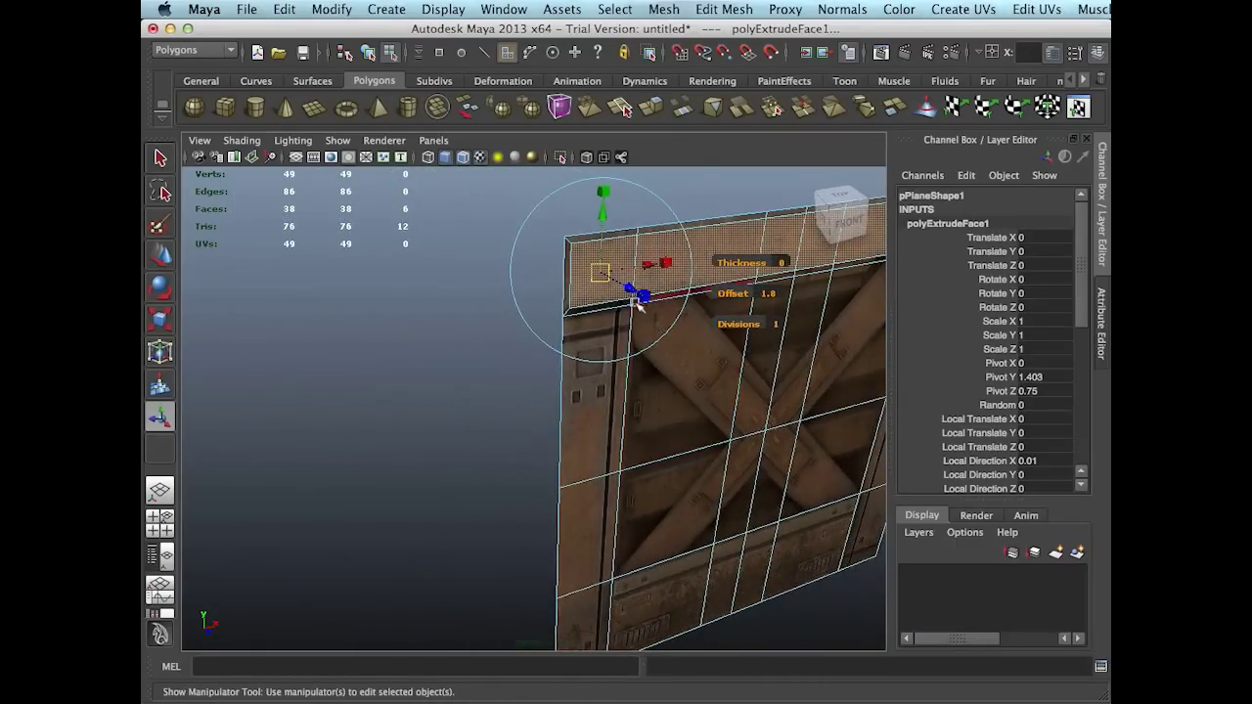
pyautogui.keyDown('alt'); pyautogui.moveTo(631, 290); pyautogui.dragTo(567, 329); pyautogui.keyUp('alt')
pyautogui.click(643, 291)
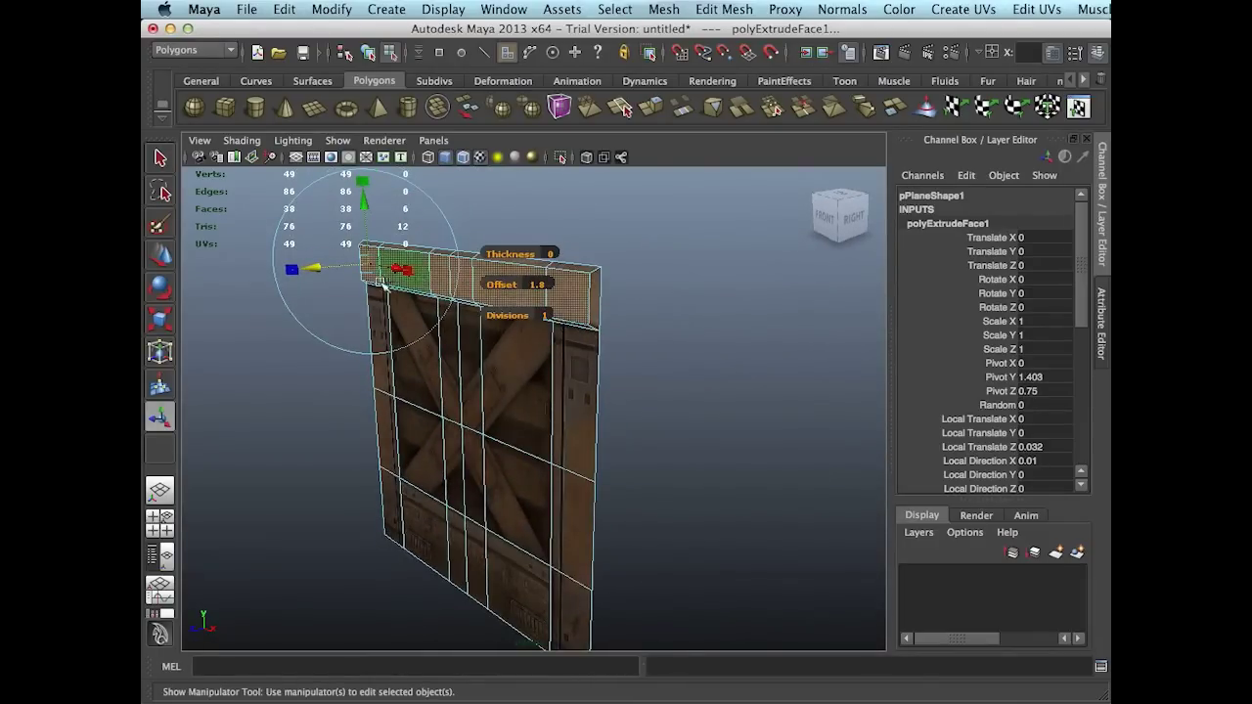
pyautogui.keyDown('alt'); pyautogui.moveTo(316, 268); pyautogui.dragTo(574, 313); pyautogui.keyUp('alt')
pyautogui.press('q')
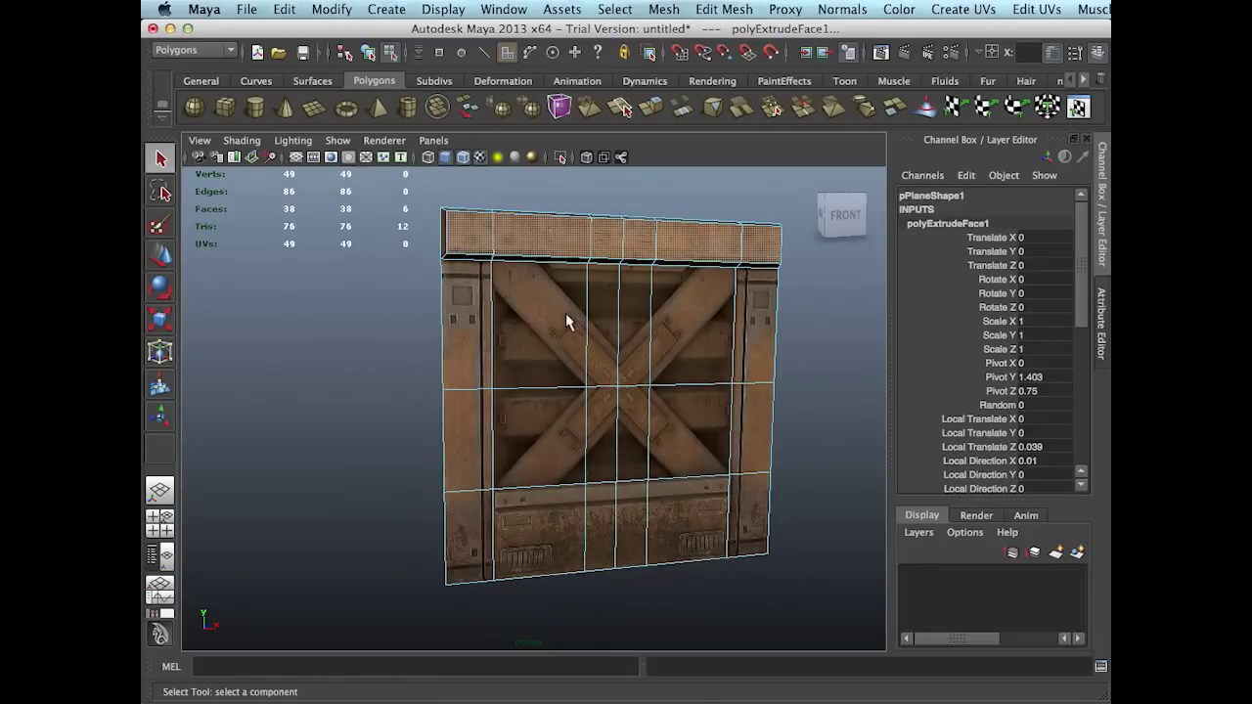
# Select the four faces along the panel's bottom row.
pyautogui.moveTo(563, 453)
pyautogui.keyDown('alt'); pyautogui.mouseDown()
pyautogui.moveTo(573, 441)
pyautogui.moveTo(577, 460)
pyautogui.mouseUp(); pyautogui.keyUp('alt')
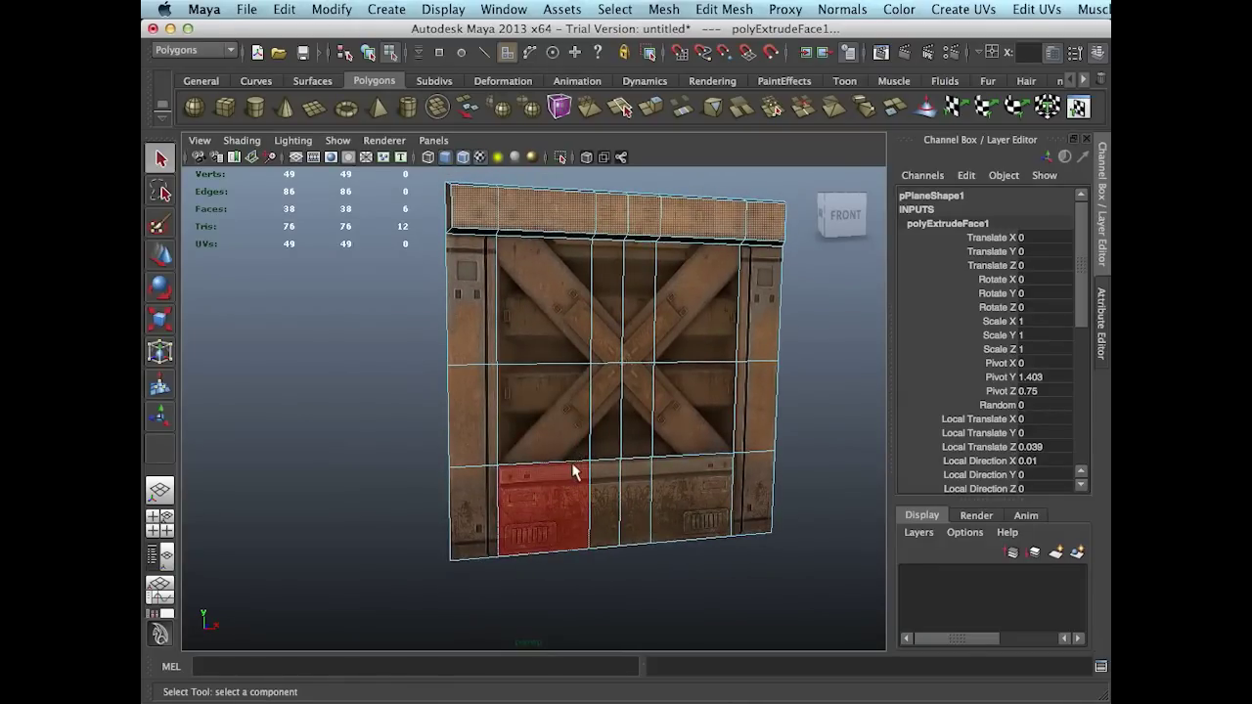
pyautogui.click(563, 503)
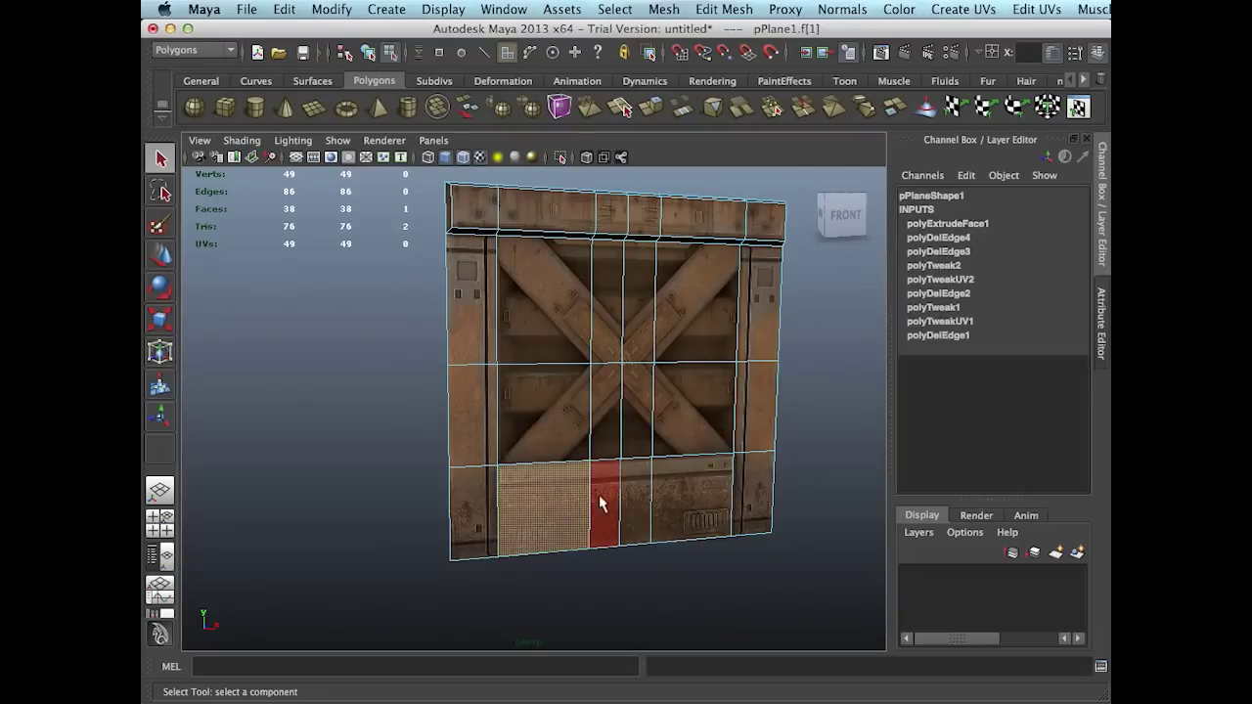
pyautogui.keyDown('shift'); pyautogui.click(599, 495); pyautogui.keyUp('shift')
pyautogui.keyDown('shift'); pyautogui.click(627, 501); pyautogui.keyUp('shift')
pyautogui.keyDown('shift'); pyautogui.click(668, 496); pyautogui.keyUp('shift')
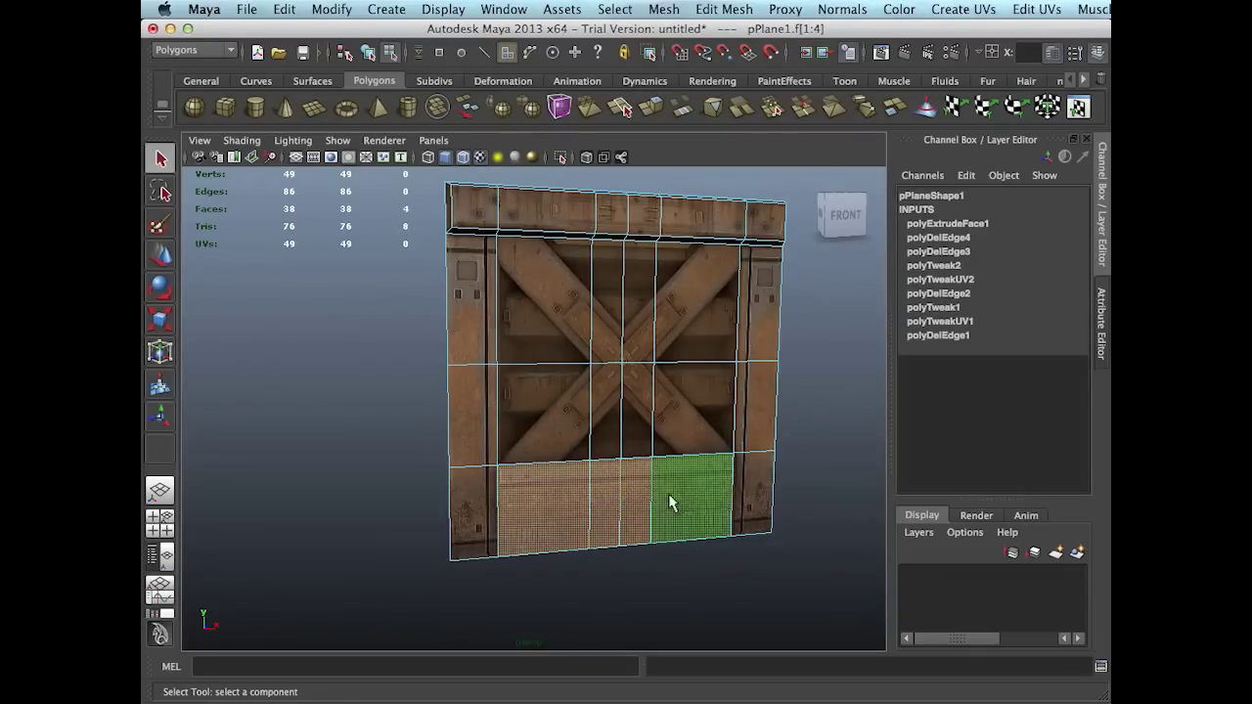
pyautogui.keyDown('alt'); pyautogui.moveTo(646, 471); pyautogui.dragTo(533, 480); pyautogui.keyUp('alt')
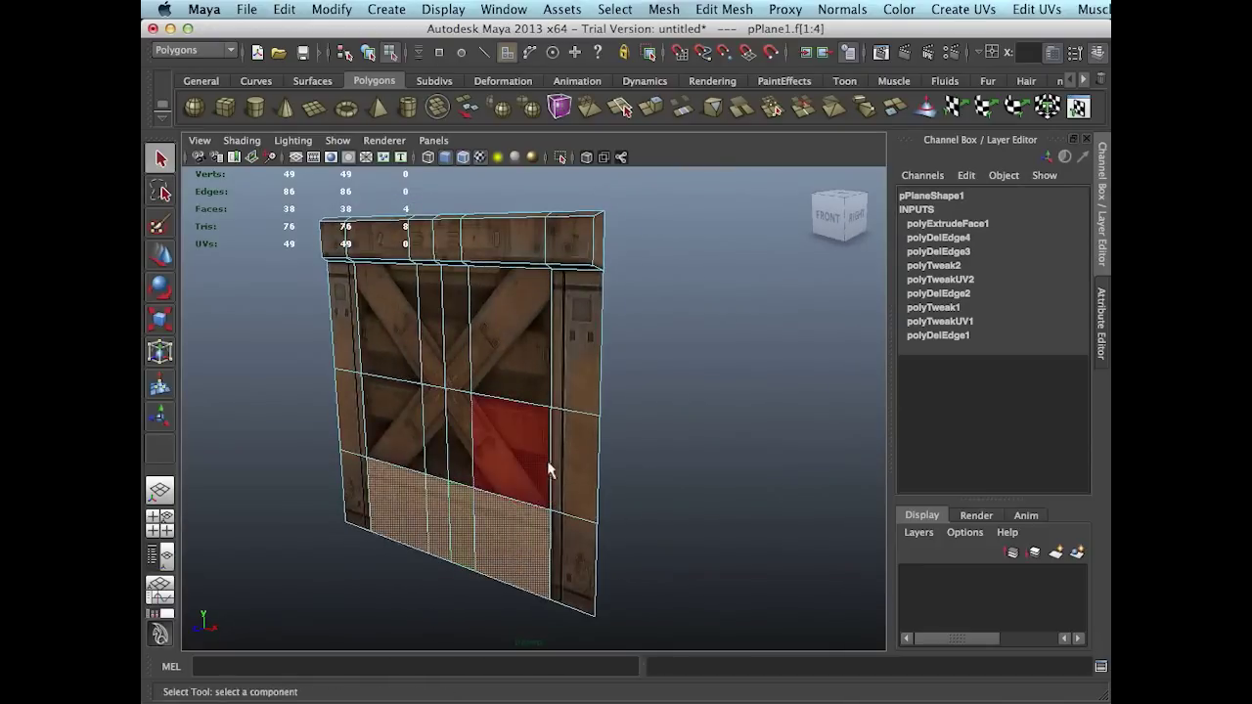
# Extrude the bottom-row faces with offset 1.8, pushed 0.042 units outward.
pyautogui.click(652, 111)
pyautogui.keyDown('alt'); pyautogui.moveTo(580, 344); pyautogui.dragTo(715, 387); pyautogui.keyUp('alt')
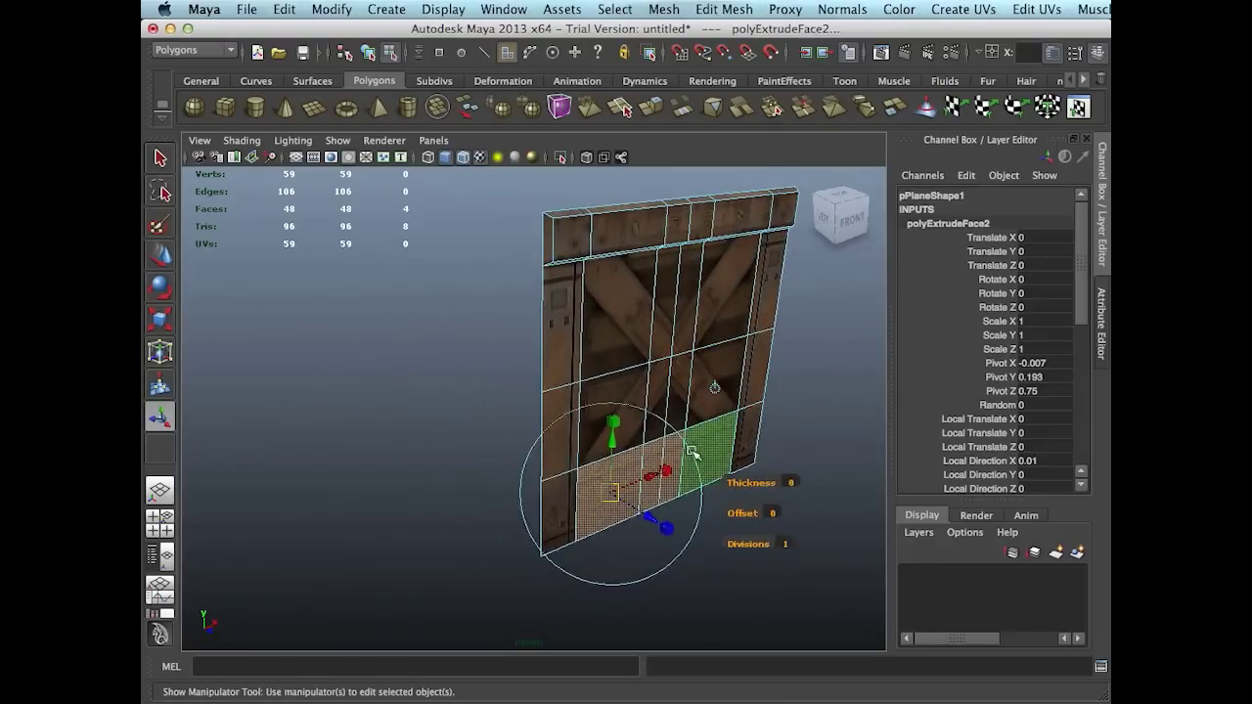
pyautogui.moveTo(660, 529); pyautogui.dragTo(675, 492)
pyautogui.click(694, 493)
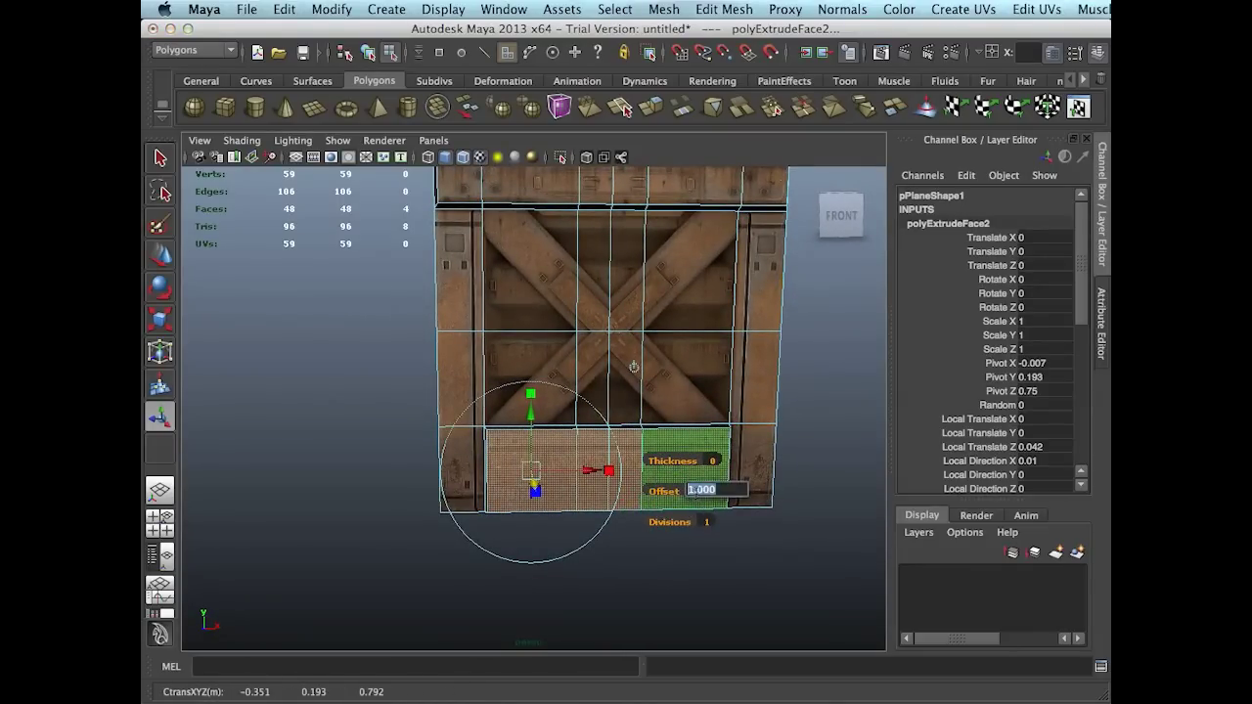
pyautogui.write('1.8')
pyautogui.press('Return')
pyautogui.keyDown('alt'); pyautogui.moveTo(626, 450); pyautogui.dragTo(594, 475); pyautogui.keyUp('alt')
pyautogui.press('q')
# Clear the face selection and tumble around the crate to review both raised rails.
pyautogui.keyDown('alt'); pyautogui.moveTo(490, 382); pyautogui.dragTo(376, 423); pyautogui.keyUp('alt')
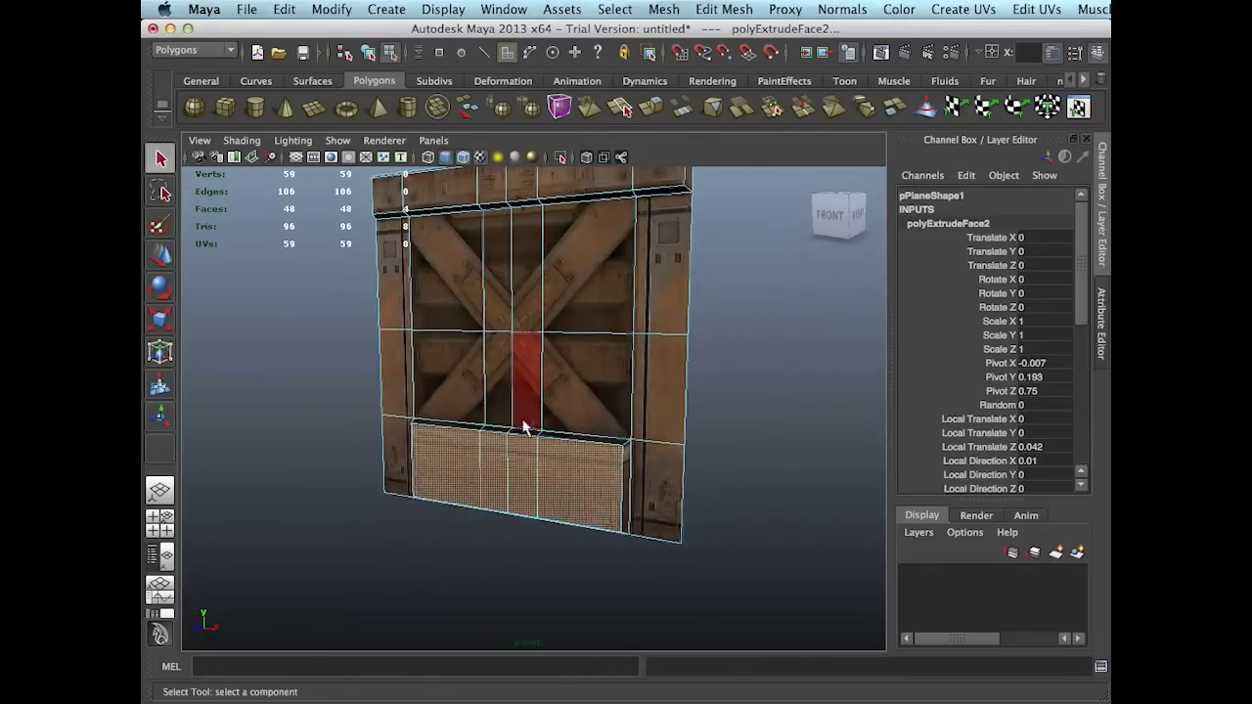
pyautogui.click(378, 421)
pyautogui.scroll(-3, 400, 427)
pyautogui.moveTo(435, 429)
pyautogui.keyDown('alt'); pyautogui.mouseDown()
pyautogui.moveTo(528, 430)
pyautogui.moveTo(414, 428)
pyautogui.mouseUp(); pyautogui.keyUp('alt')
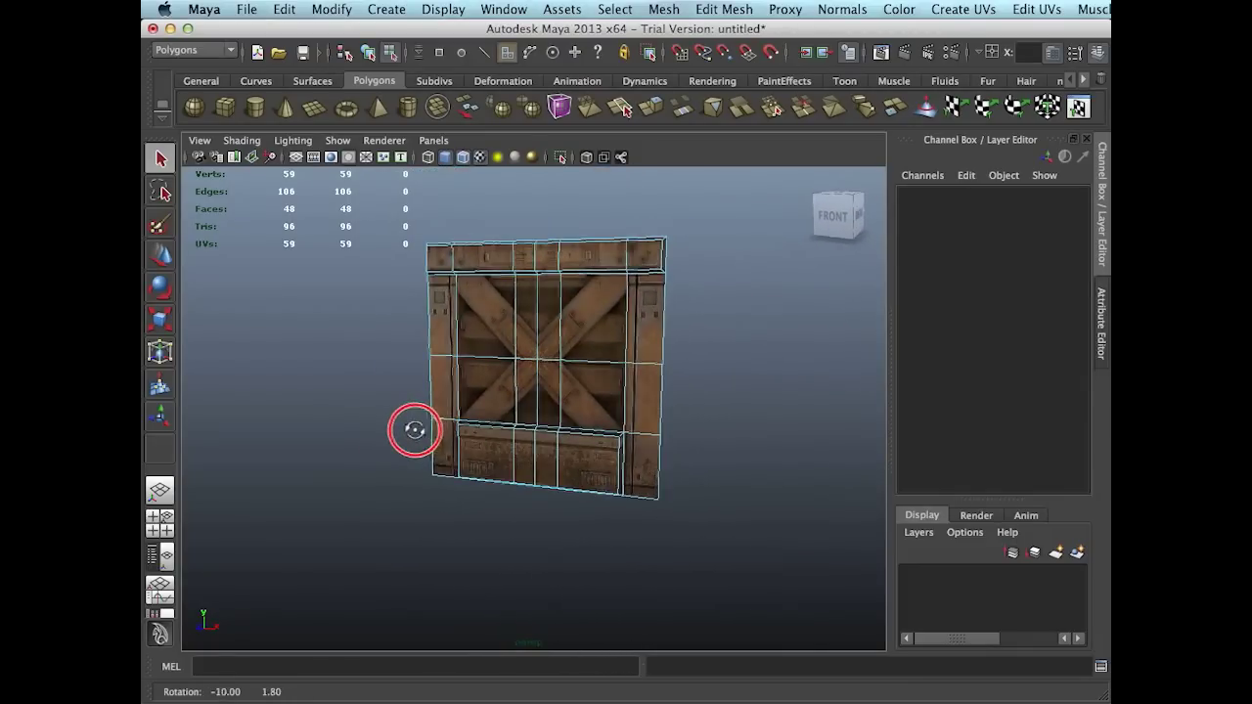
# Select the eight central X-brace faces in the middle and upper rows.
pyautogui.scroll(3, 522, 428)
pyautogui.moveTo(500, 398); pyautogui.dragTo(492, 435, button='right')
pyautogui.moveTo(492, 414); pyautogui.dragTo(519, 400)
pyautogui.keyDown('shift'); pyautogui.click(554, 408); pyautogui.keyUp('shift')
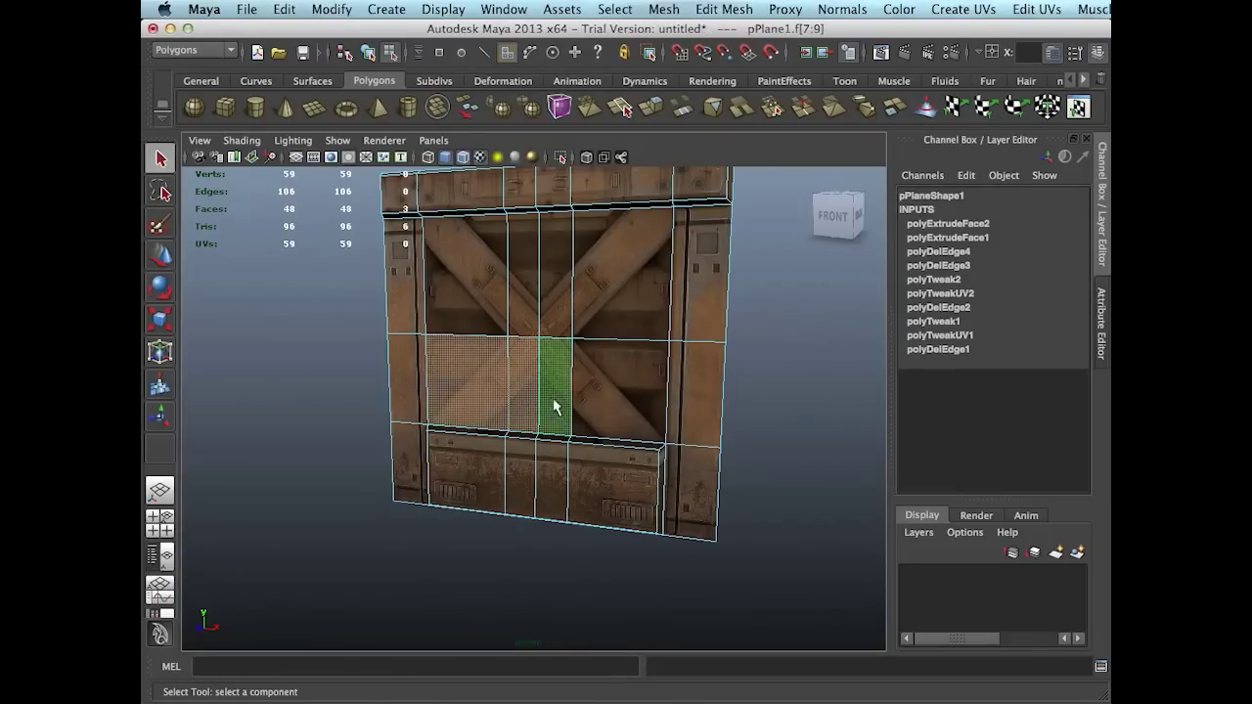
pyautogui.keyDown('shift'); pyautogui.click(592, 378); pyautogui.keyUp('shift')
pyautogui.keyDown('shift'); pyautogui.click(545, 306); pyautogui.keyUp('shift')
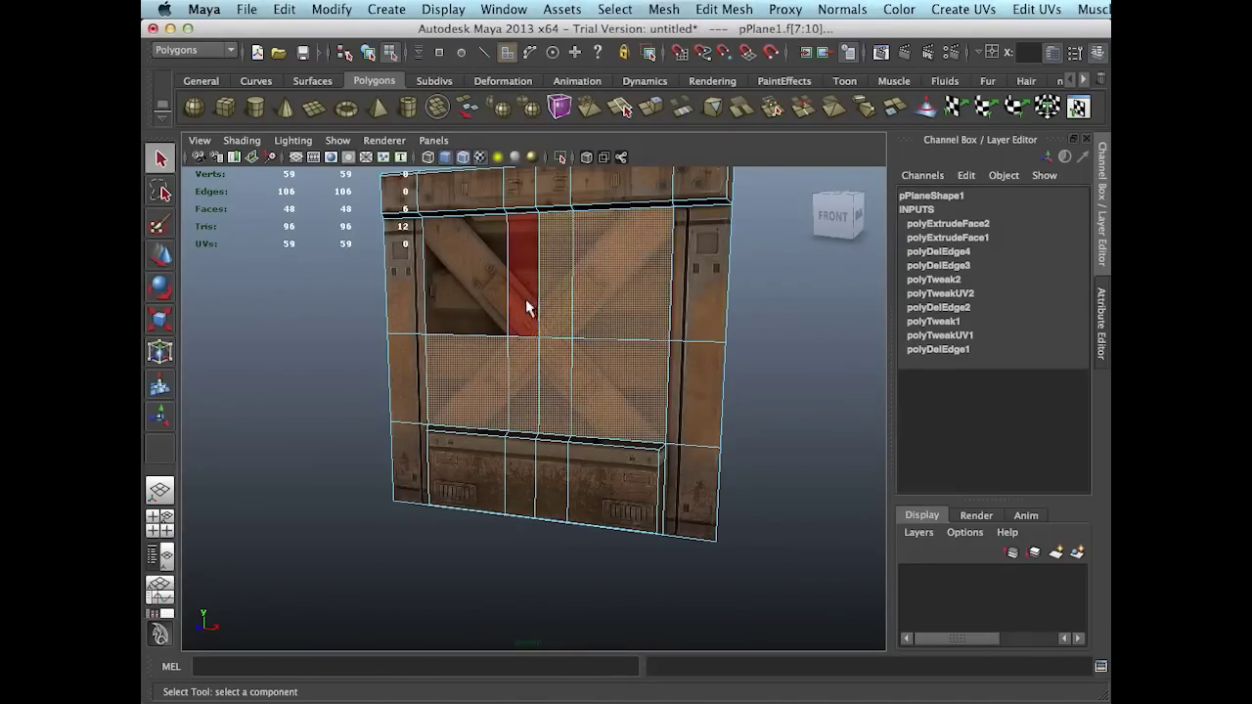
pyautogui.keyDown('shift'); pyautogui.click(525, 299); pyautogui.keyUp('shift')
pyautogui.keyDown('shift'); pyautogui.click(489, 315); pyautogui.keyUp('shift')
pyautogui.scroll(-3, 509, 328)
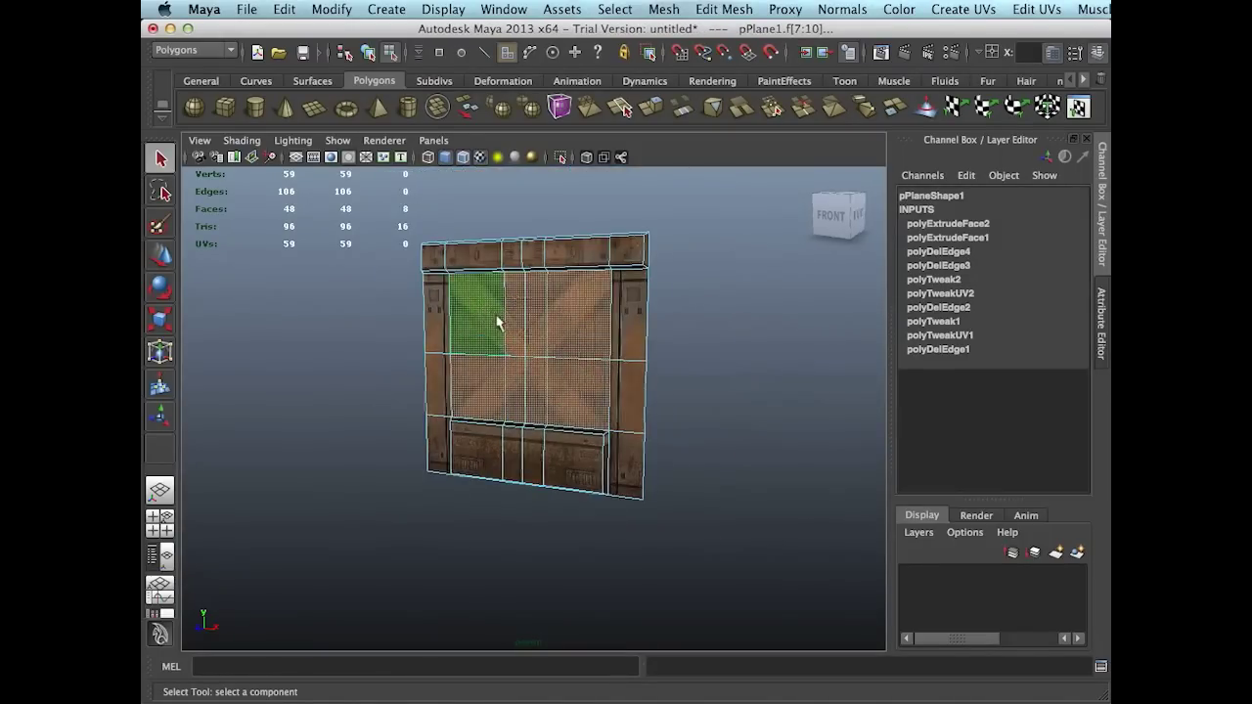
# Extrude the eight central faces with an offset of 1.8.
pyautogui.click(651, 108)
pyautogui.scroll(2, 559, 377)
pyautogui.keyDown('alt'); pyautogui.moveTo(559, 378); pyautogui.dragTo(528, 379); pyautogui.keyUp('alt')
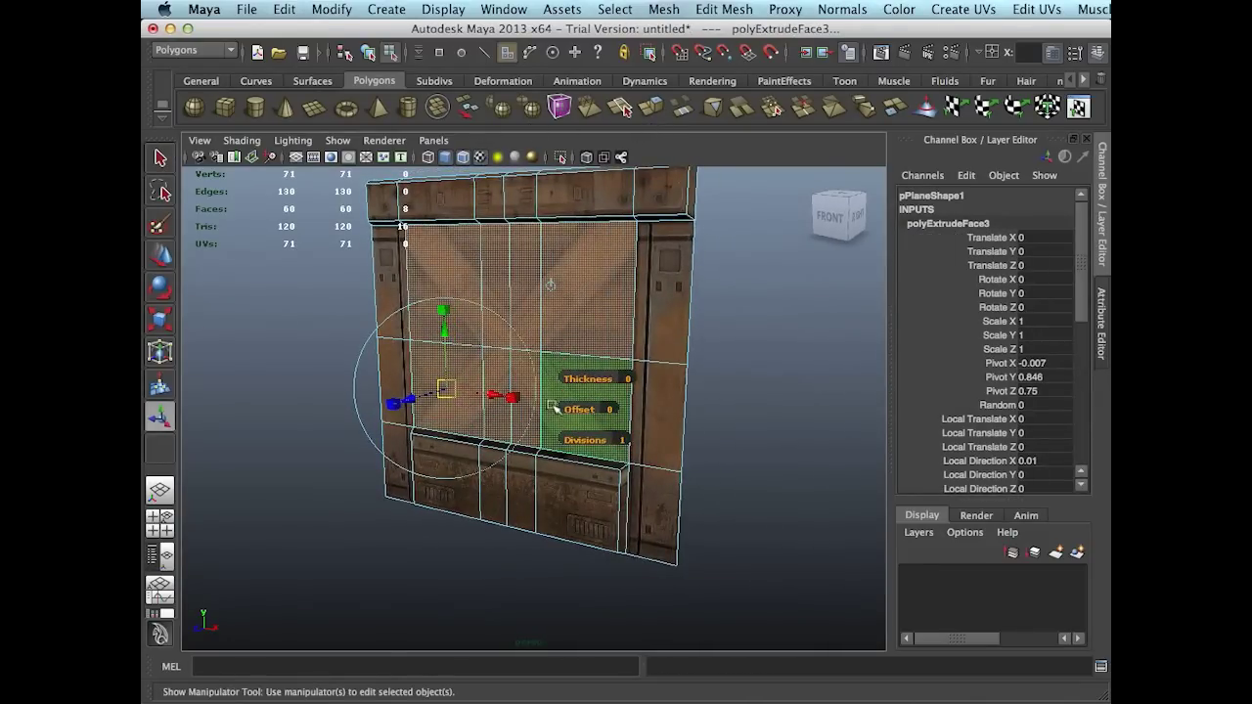
pyautogui.click(609, 411)
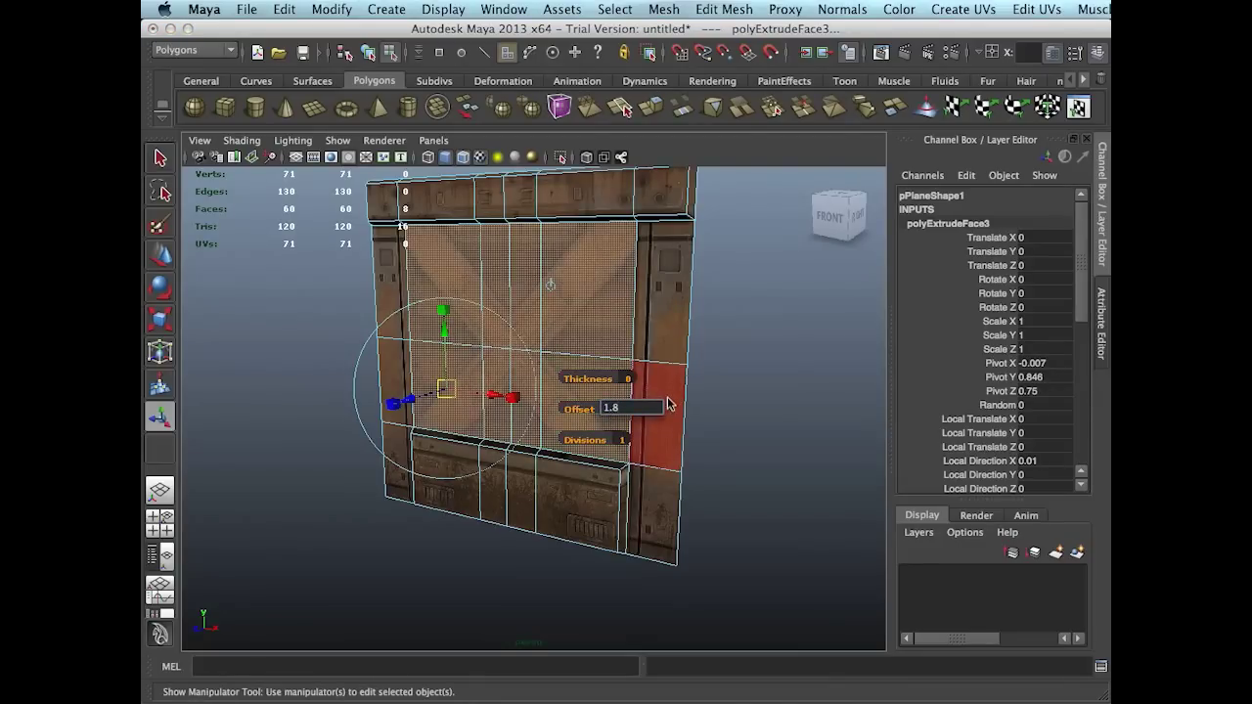
pyautogui.press('Return')
pyautogui.keyDown('alt'); pyautogui.moveTo(452, 424); pyautogui.dragTo(620, 427); pyautogui.keyUp('alt')
# Sink the inset centre faces 0.033 units into the panel, then deselect in Object Mode.
pyautogui.press('w')
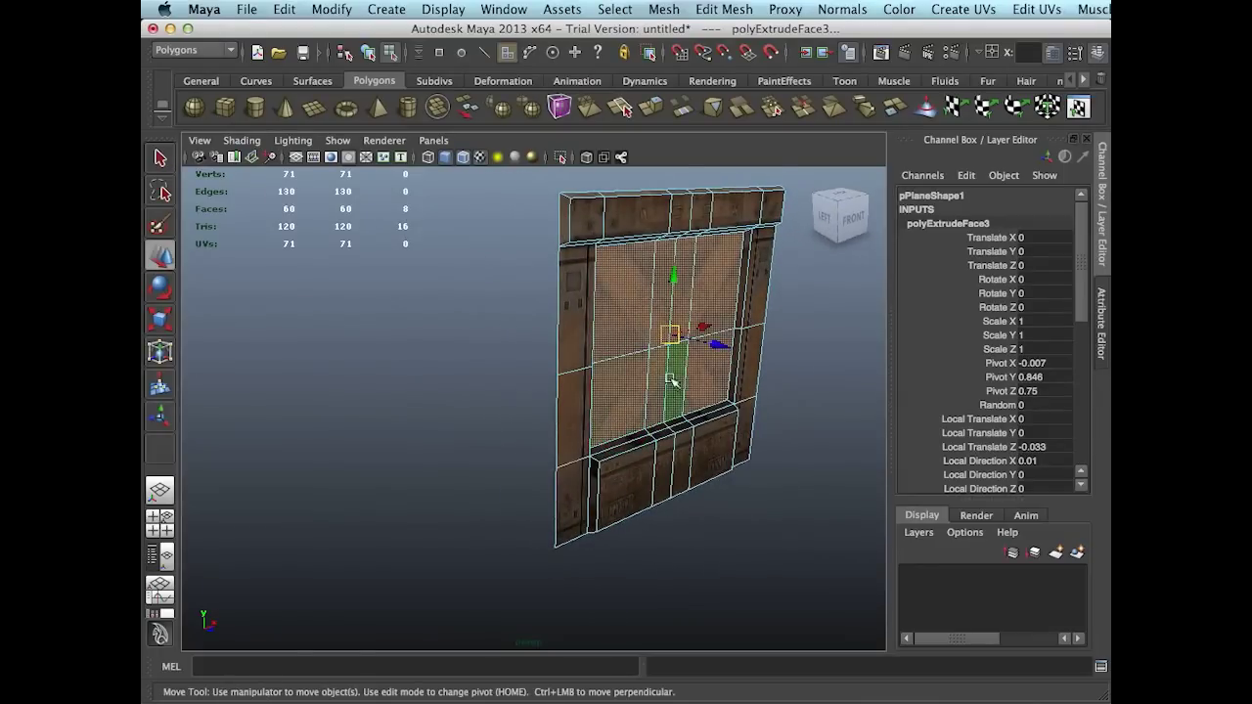
pyautogui.moveTo(721, 361); pyautogui.dragTo(543, 429)
pyautogui.press('q')
pyautogui.moveTo(574, 331); pyautogui.dragTo(649, 326, button='right')
pyautogui.click(729, 345)
pyautogui.scroll(-3, 696, 363)
pyautogui.keyDown('alt'); pyautogui.moveTo(696, 363); pyautogui.dragTo(629, 383); pyautogui.keyUp('alt')
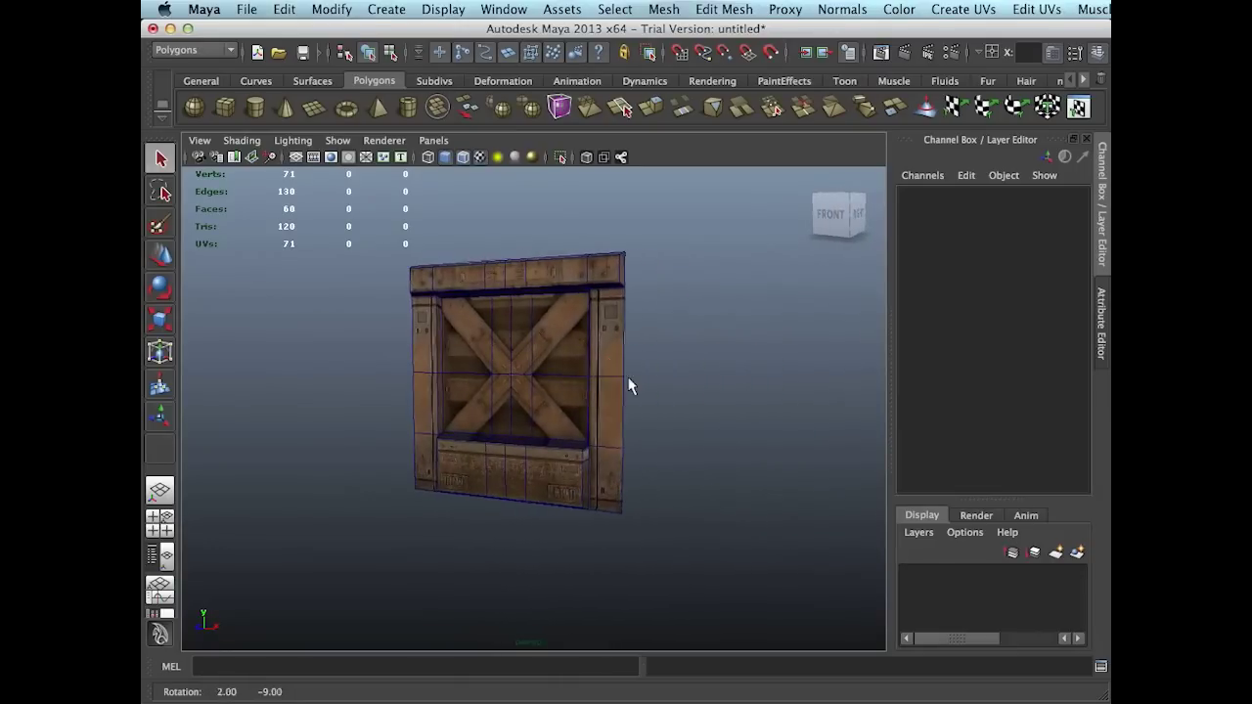
# Turn off Wireframe on Shaded and select the crate panel plane.
pyautogui.click(463, 157)
pyautogui.moveTo(642, 358)
pyautogui.keyDown('alt'); pyautogui.mouseDown()
pyautogui.moveTo(746, 358)
pyautogui.moveTo(660, 341)
pyautogui.moveTo(596, 355)
pyautogui.moveTo(637, 363)
pyautogui.mouseUp(); pyautogui.keyUp('alt')
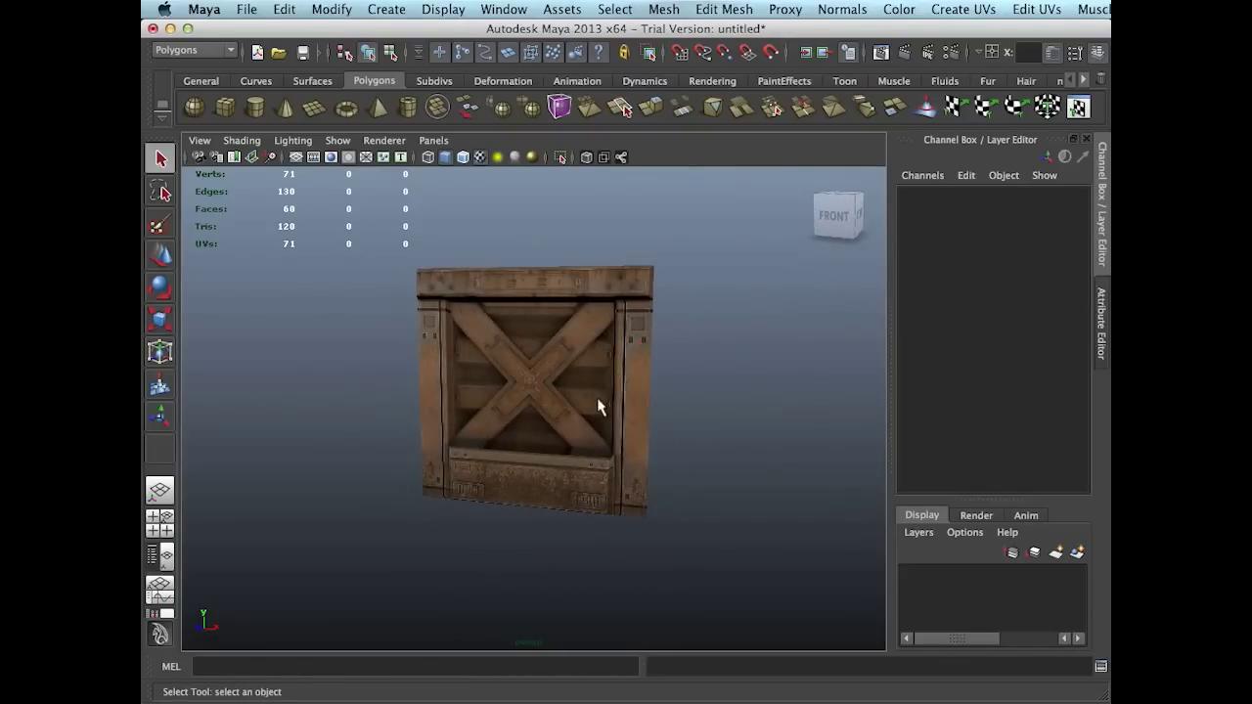
pyautogui.scroll(4, 598, 406)
pyautogui.click(582, 405)
pyautogui.keyDown('alt'); pyautogui.moveTo(579, 405); pyautogui.dragTo(596, 380); pyautogui.keyUp('alt')
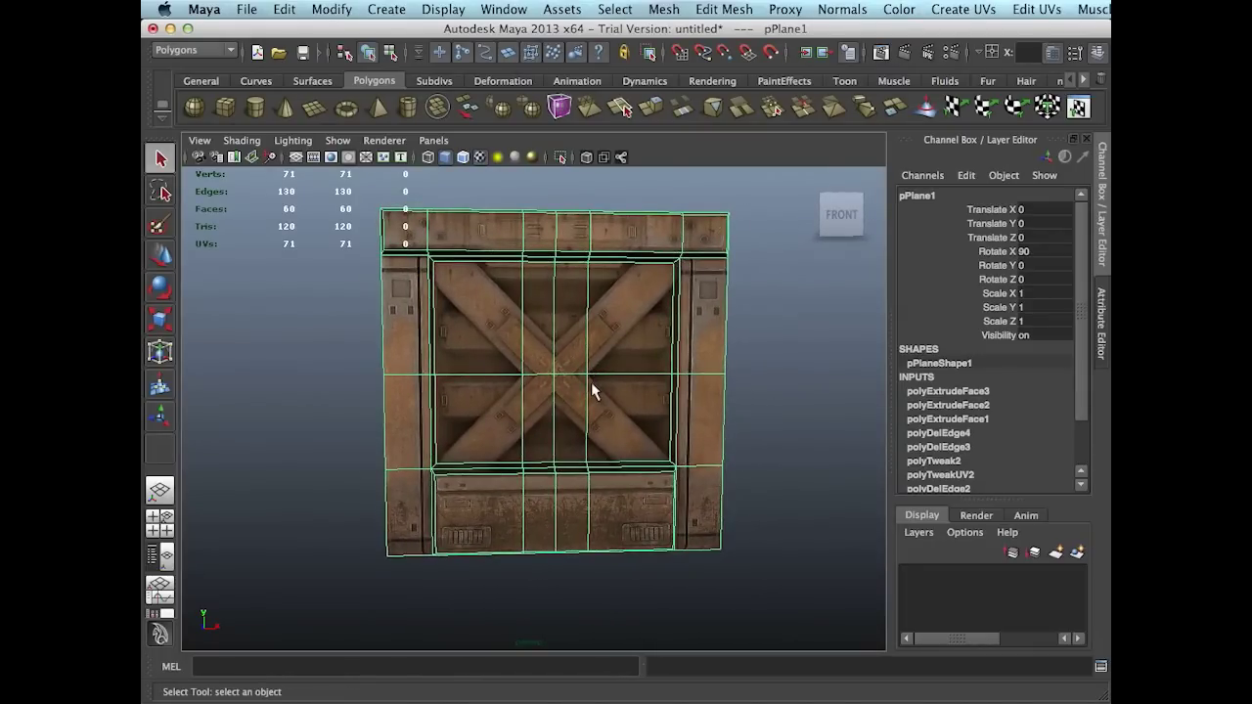
pyautogui.keyDown('alt'); pyautogui.moveTo(574, 555); pyautogui.dragTo(610, 520); pyautogui.keyUp('alt')
pyautogui.keyDown('alt'); pyautogui.moveTo(623, 443); pyautogui.dragTo(594, 487); pyautogui.keyUp('alt')
# Switch to the Front view and frame the crate panel up close.
pyautogui.press('space')
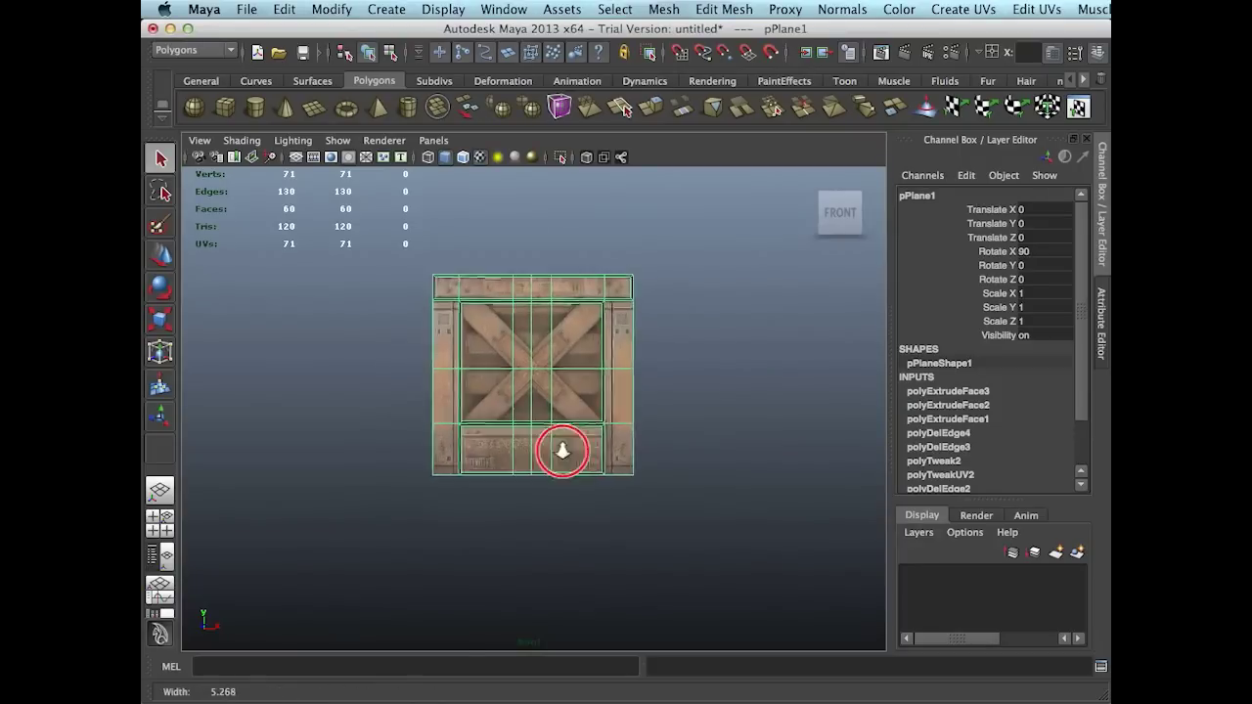
pyautogui.keyDown('alt'); pyautogui.moveTo(563, 450); pyautogui.dragTo(741, 481, button='right'); pyautogui.keyUp('alt')
pyautogui.keyDown('alt'); pyautogui.moveTo(567, 495); pyautogui.dragTo(626, 477, button='right'); pyautogui.keyUp('alt')
pyautogui.keyDown('alt'); pyautogui.moveTo(626, 478); pyautogui.dragTo(697, 463, button='middle'); pyautogui.keyUp('alt')
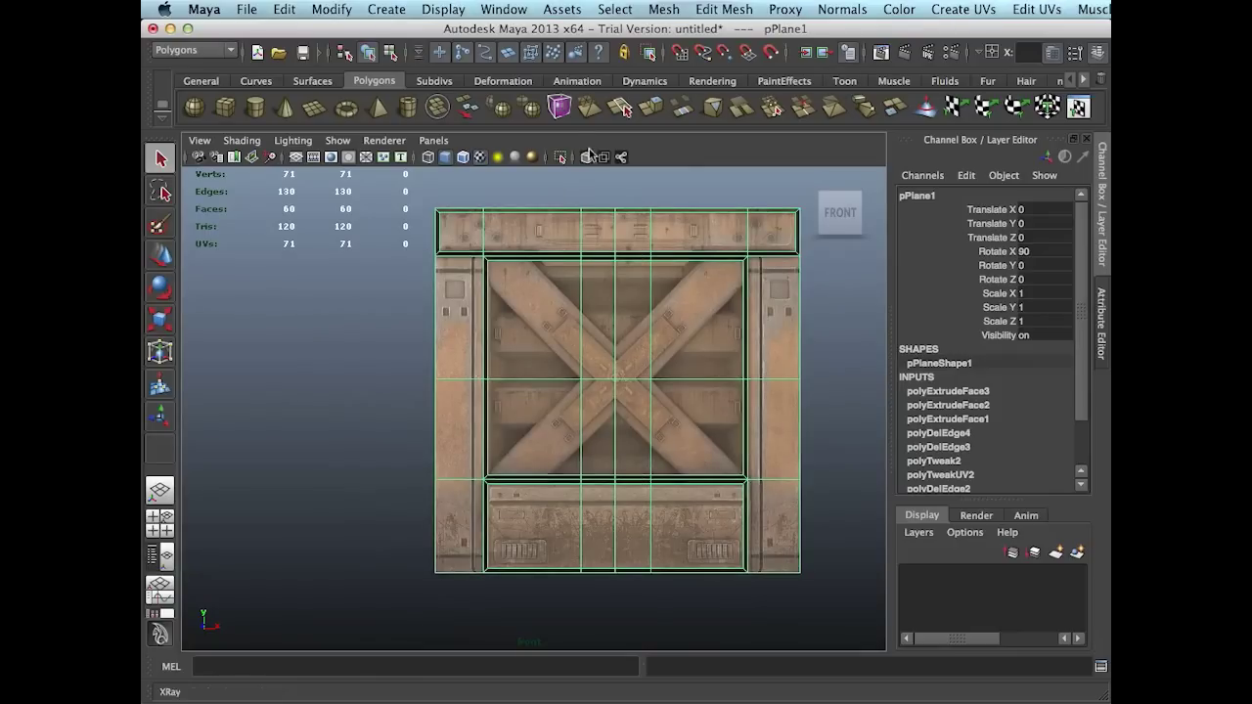
# Split two diagonal edges: top edge to crate centre, and lower-left edge to the vertical edge.
pyautogui.click(623, 107)
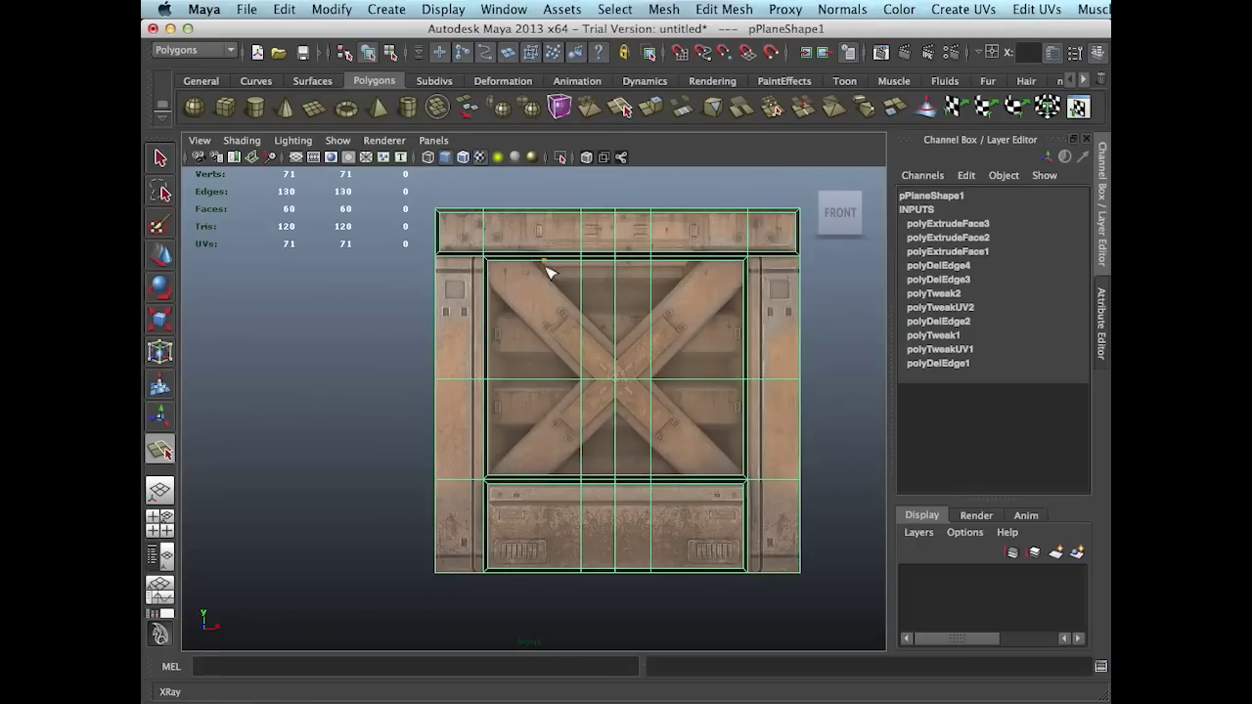
pyautogui.scroll(2, 550, 272)
pyautogui.keyDown('alt'); pyautogui.moveTo(554, 271); pyautogui.dragTo(541, 269, button='middle'); pyautogui.keyUp('alt')
pyautogui.moveTo(529, 242); pyautogui.dragTo(518, 243)
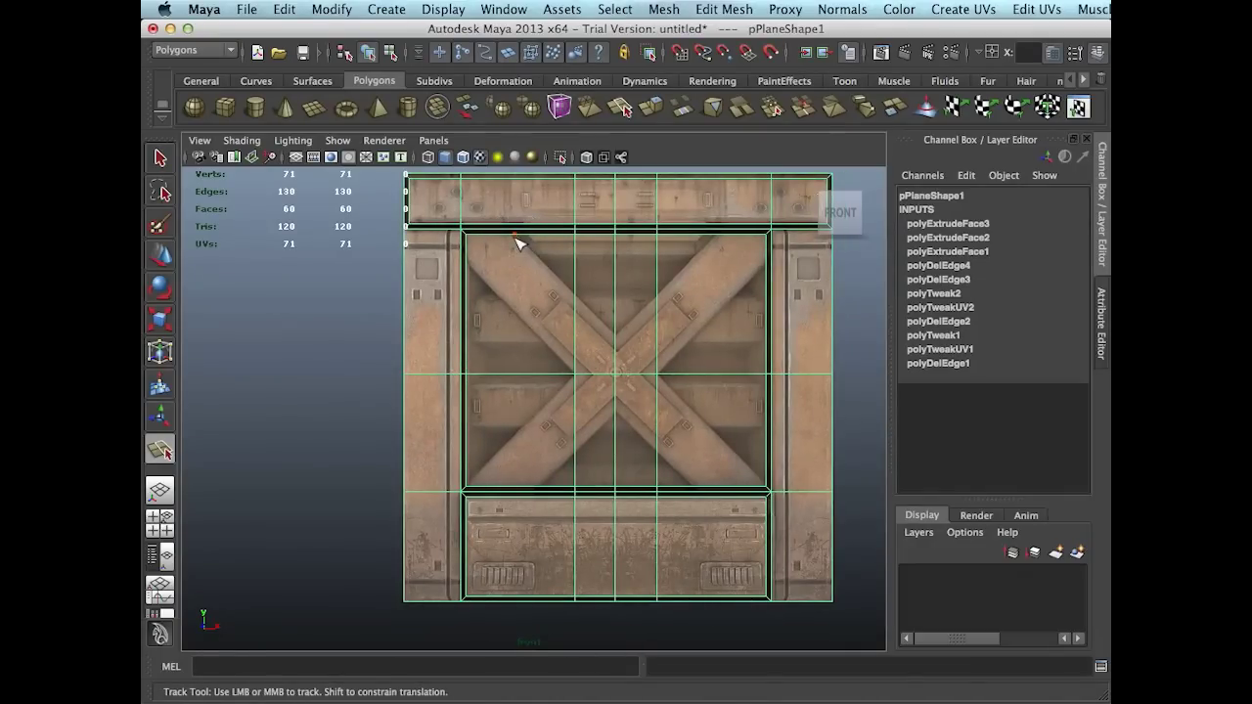
pyautogui.click(617, 340)
pyautogui.press('Return')
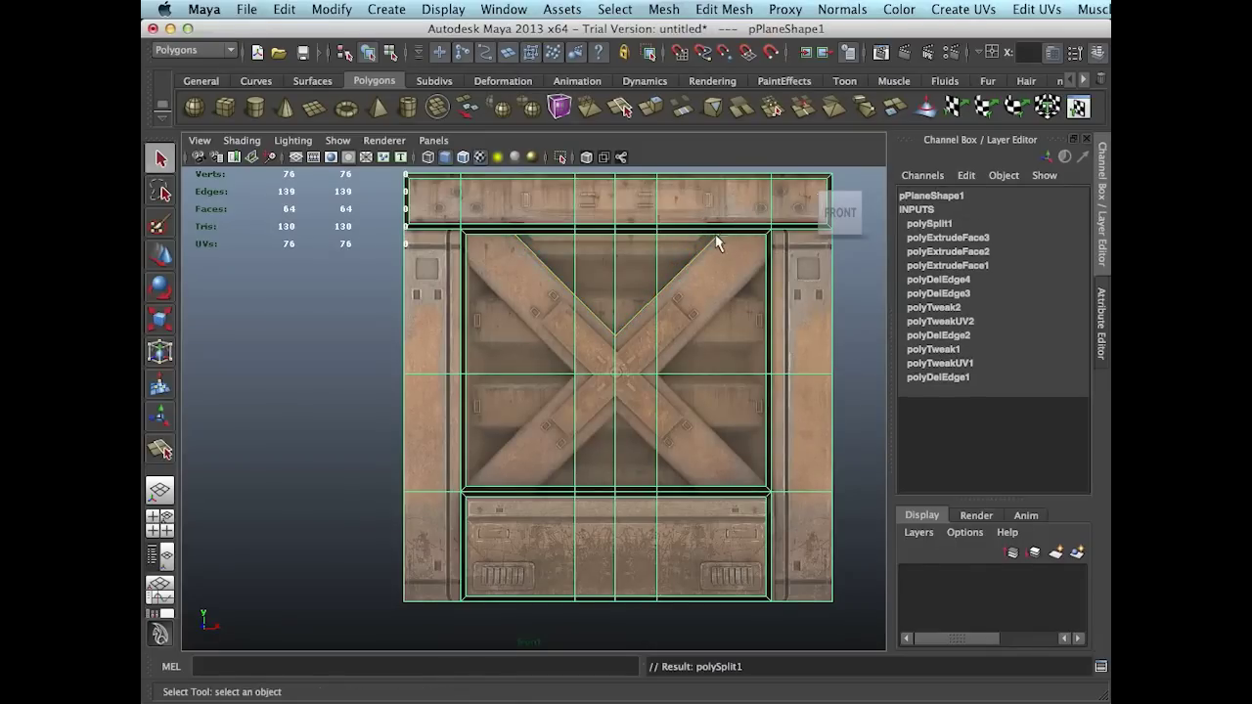
pyautogui.keyDown('alt'); pyautogui.moveTo(650, 370); pyautogui.dragTo(613, 360, button='middle'); pyautogui.keyUp('alt')
pyautogui.click(622, 108)
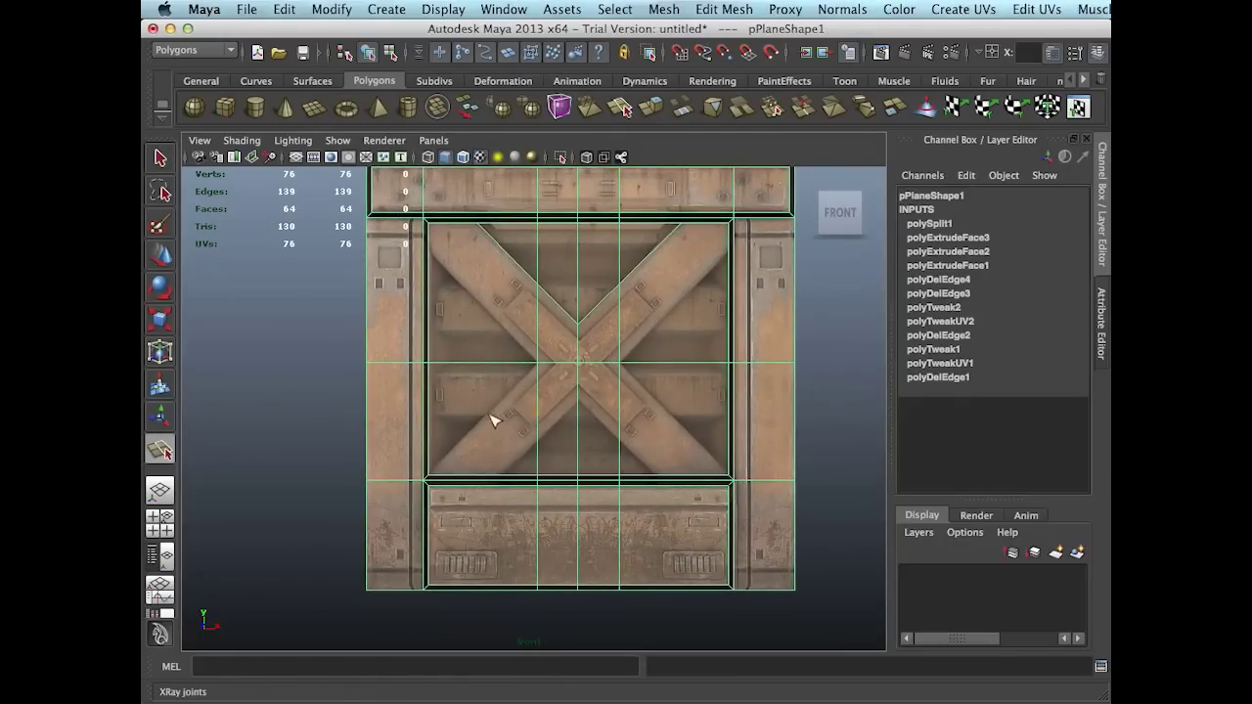
pyautogui.moveTo(459, 477); pyautogui.dragTo(426, 479)
pyautogui.moveTo(489, 406); pyautogui.dragTo(545, 351)
pyautogui.press('q')
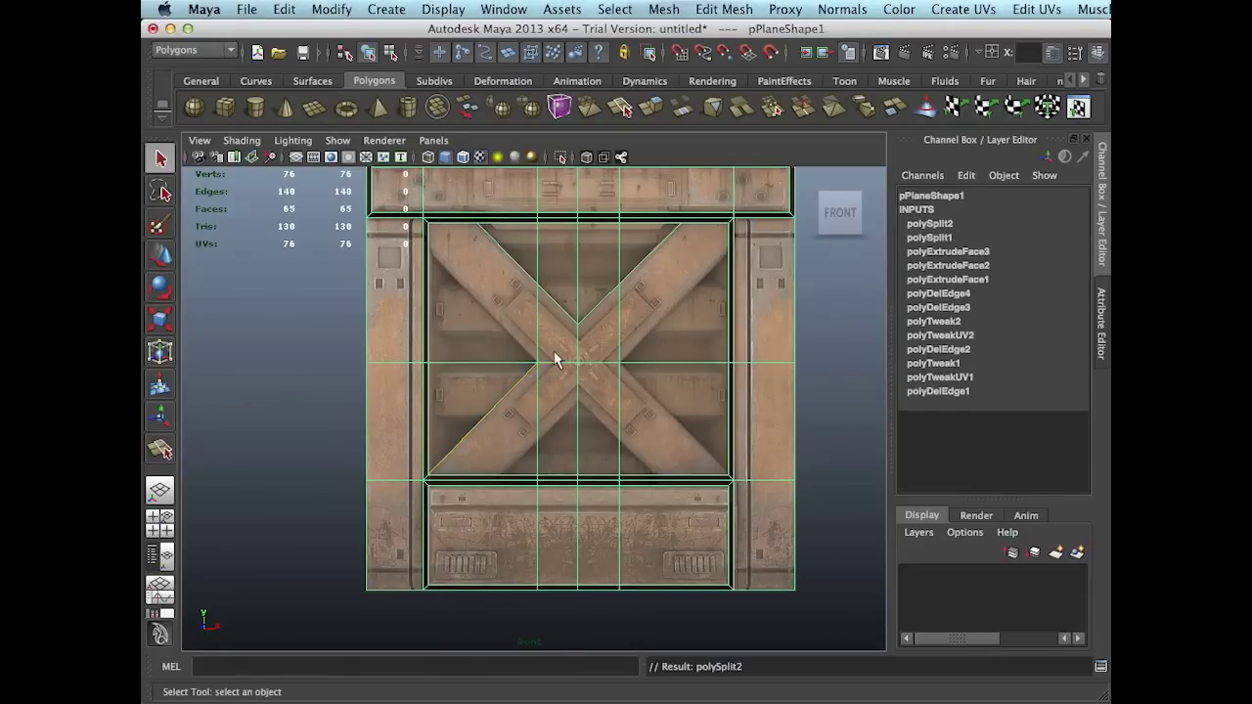
# Cut the third and fourth diagonal splits along the X-brace's left and bottom edges.
pyautogui.click(620, 110)
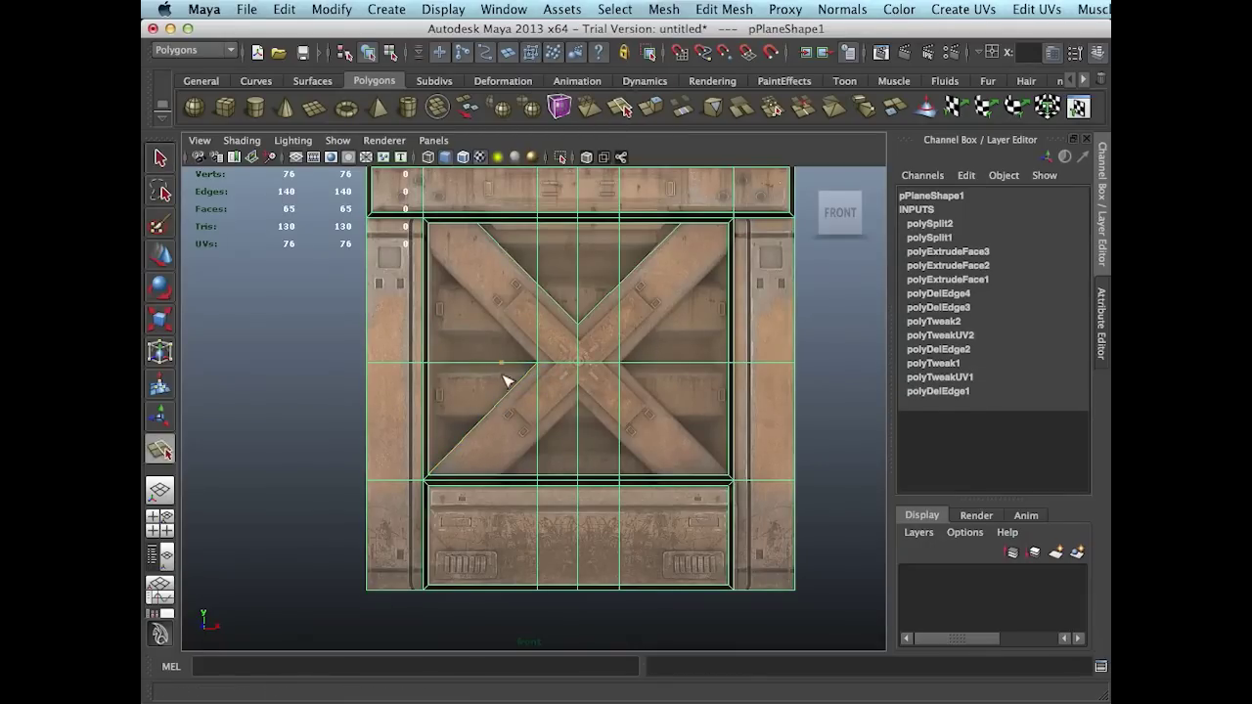
pyautogui.click(537, 363)
pyautogui.moveTo(442, 289); pyautogui.dragTo(435, 257)
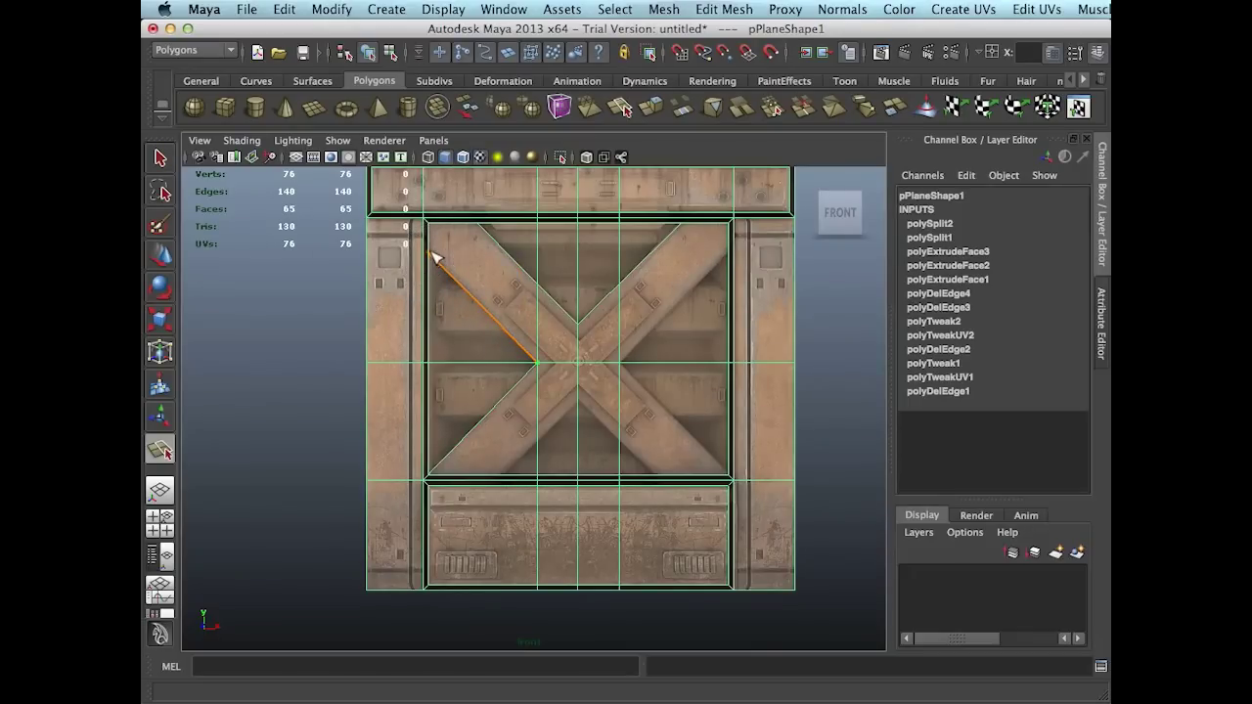
pyautogui.press('q')
pyautogui.click(619, 108)
pyautogui.moveTo(529, 476); pyautogui.dragTo(501, 477)
pyautogui.moveTo(581, 415); pyautogui.dragTo(581, 409)
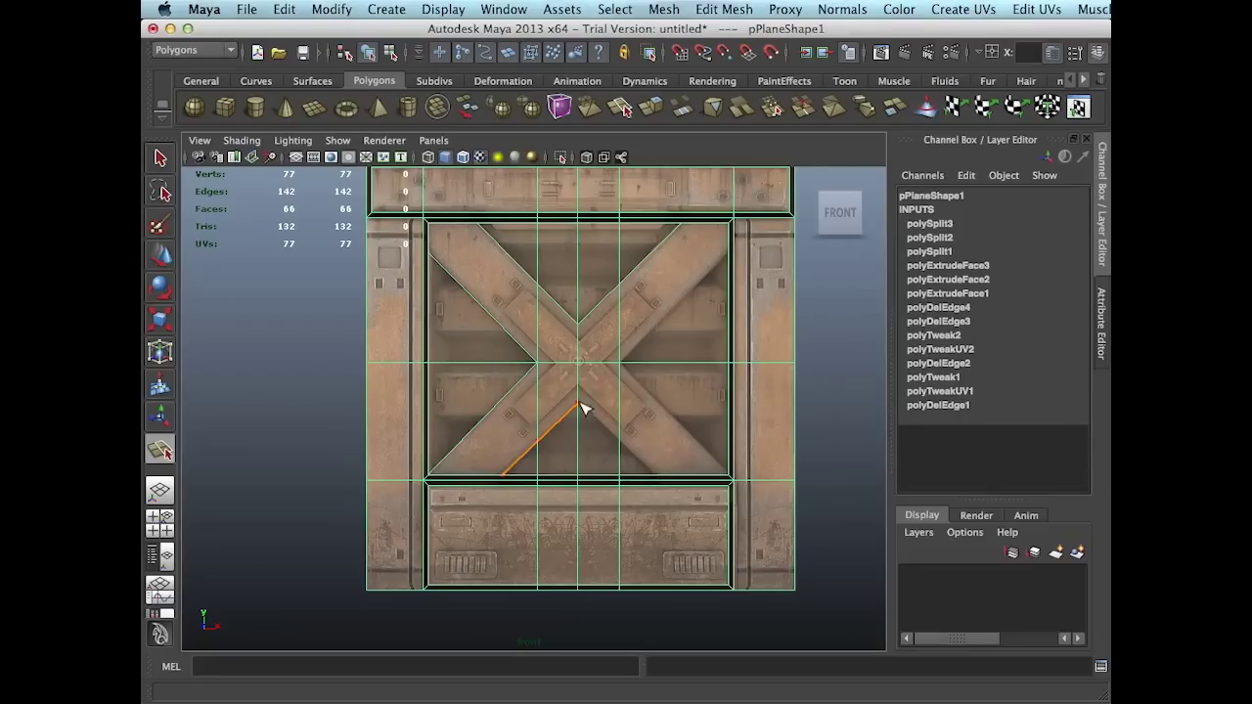
pyautogui.press('Return')
# Cut the fifth and sixth splits, the last running from the right brace edge to the bottom-right corner.
pyautogui.click(619, 107)
pyautogui.moveTo(585, 446); pyautogui.dragTo(583, 404)
pyautogui.moveTo(659, 478); pyautogui.dragTo(659, 478)
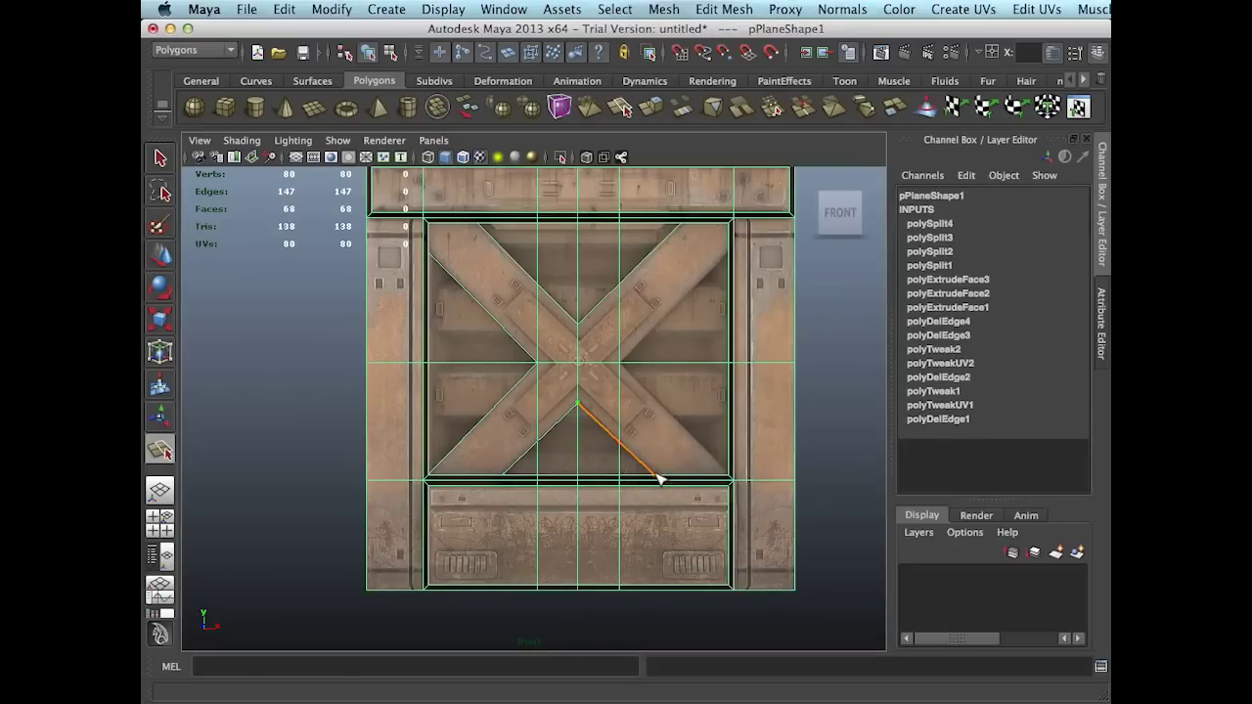
pyautogui.press('q')
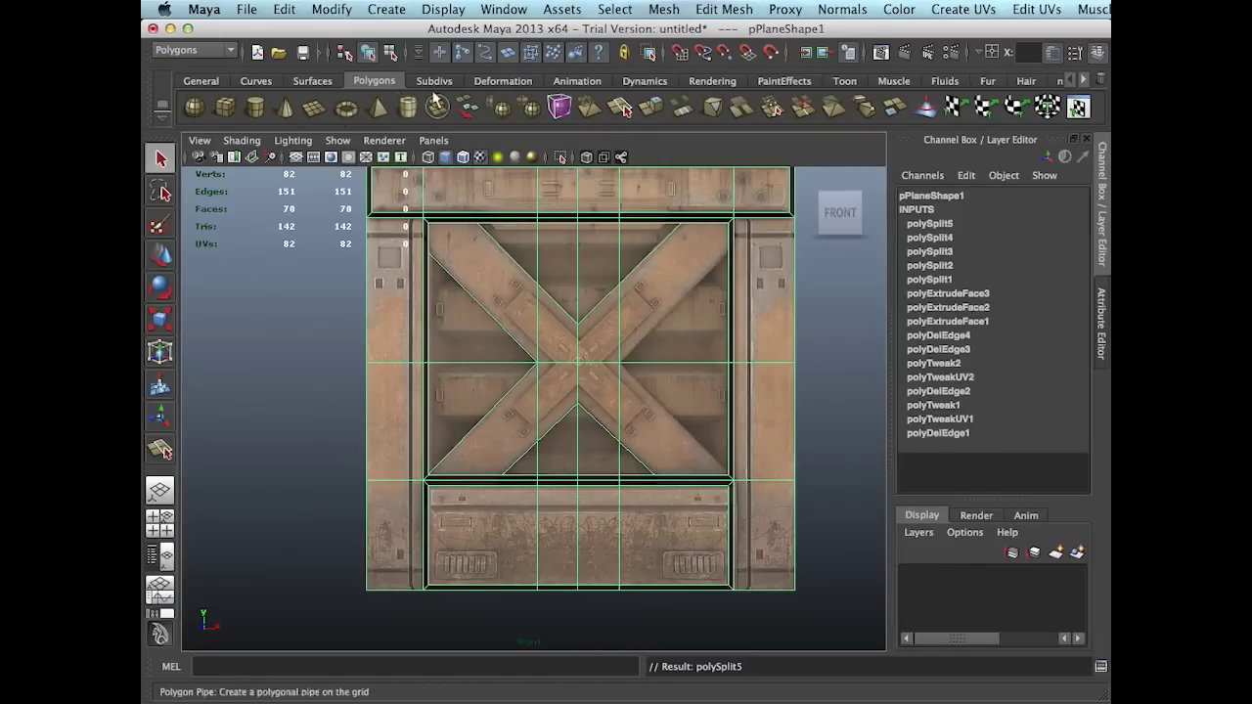
pyautogui.click(619, 106)
pyautogui.moveTo(733, 282); pyautogui.dragTo(729, 252)
pyautogui.moveTo(623, 362)
pyautogui.mouseDown()
pyautogui.moveTo(573, 358)
pyautogui.moveTo(620, 364)
pyautogui.mouseUp()
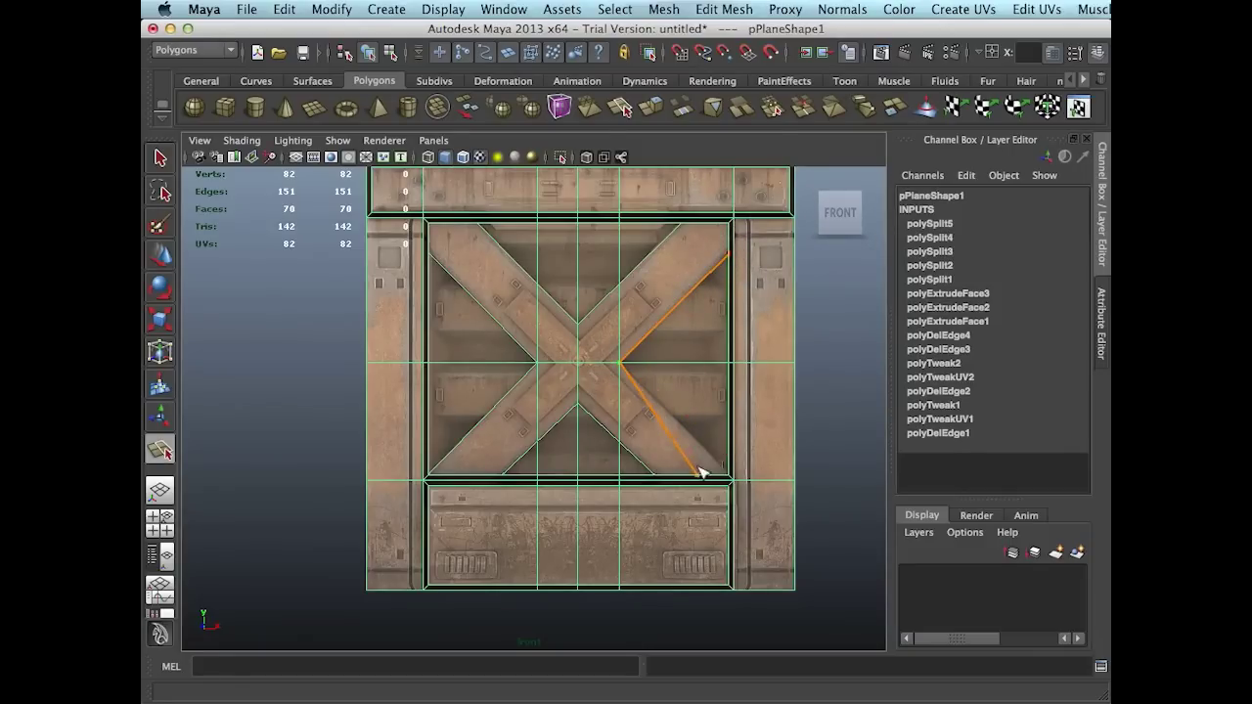
pyautogui.moveTo(696, 480); pyautogui.dragTo(768, 453)
pyautogui.press('q')
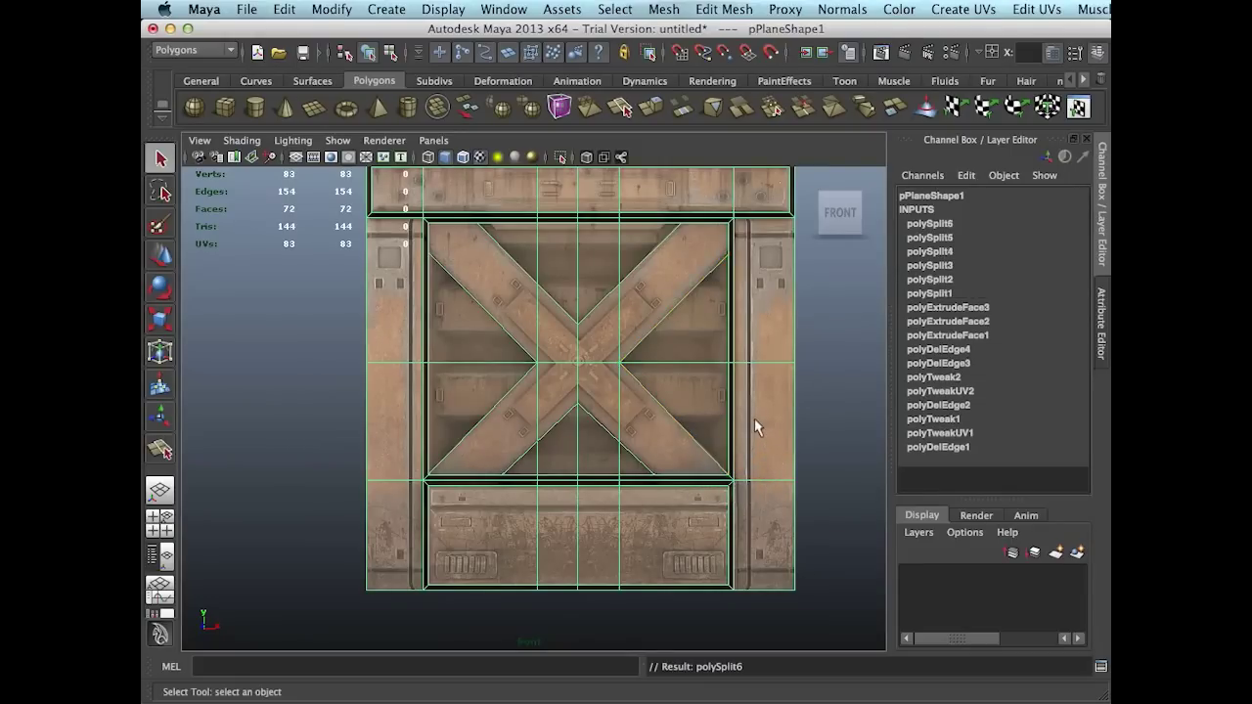
pyautogui.scroll(1, 606, 417)
pyautogui.moveTo(614, 403); pyautogui.dragTo(567, 391, button='right')
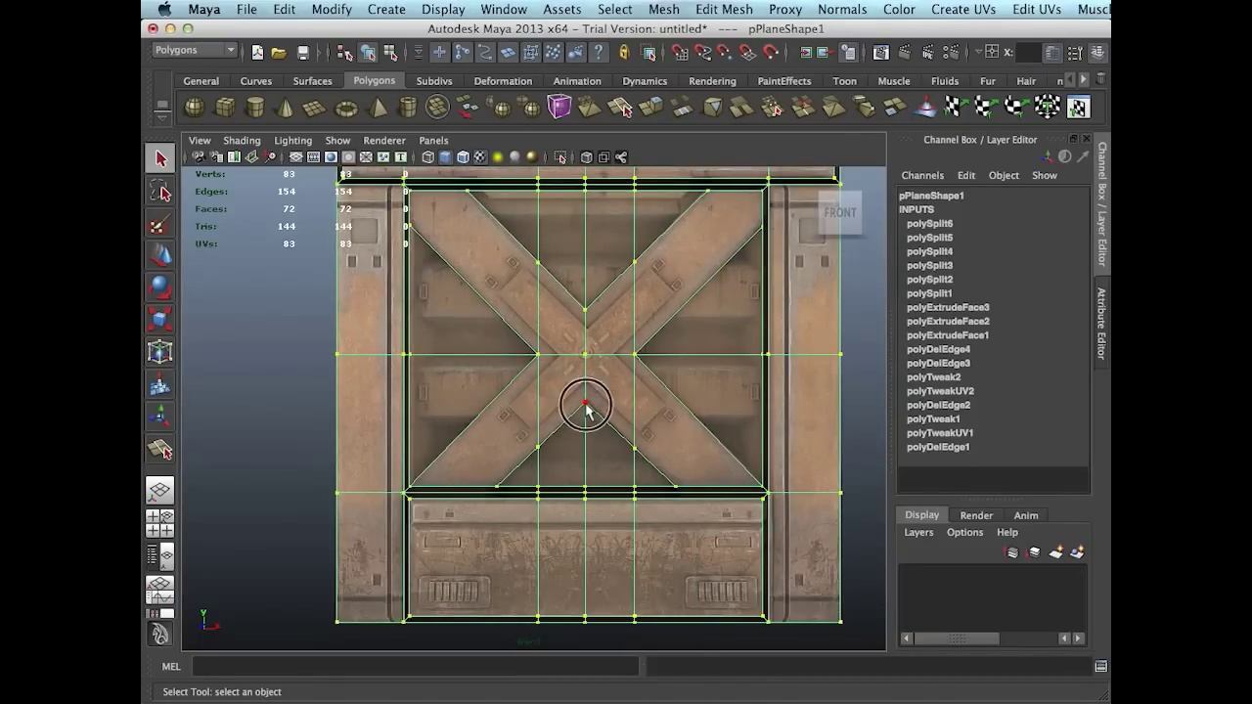
pyautogui.click(586, 405)
pyautogui.press('w')
pyautogui.moveTo(584, 347); pyautogui.dragTo(586, 344)
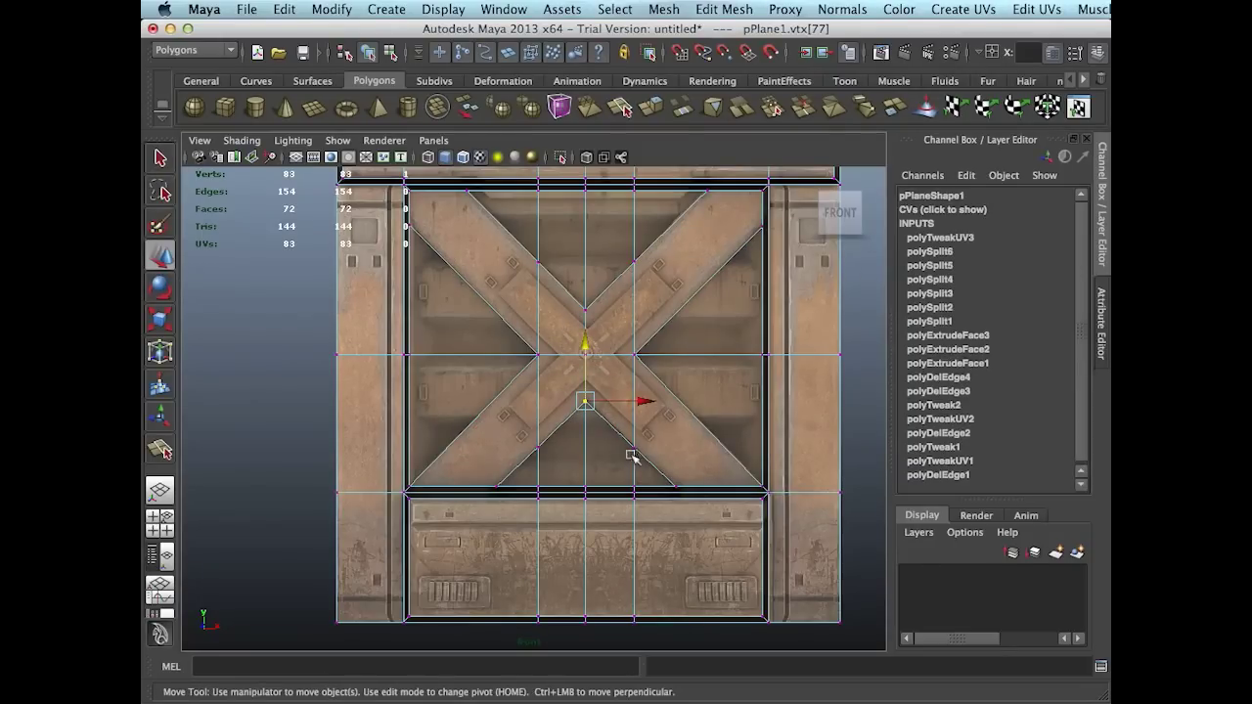
pyautogui.click(637, 451)
pyautogui.moveTo(637, 396); pyautogui.dragTo(638, 393)
pyautogui.click(587, 402)
pyautogui.moveTo(587, 352); pyautogui.dragTo(587, 350)
pyautogui.click(696, 406)
pyautogui.press('q')
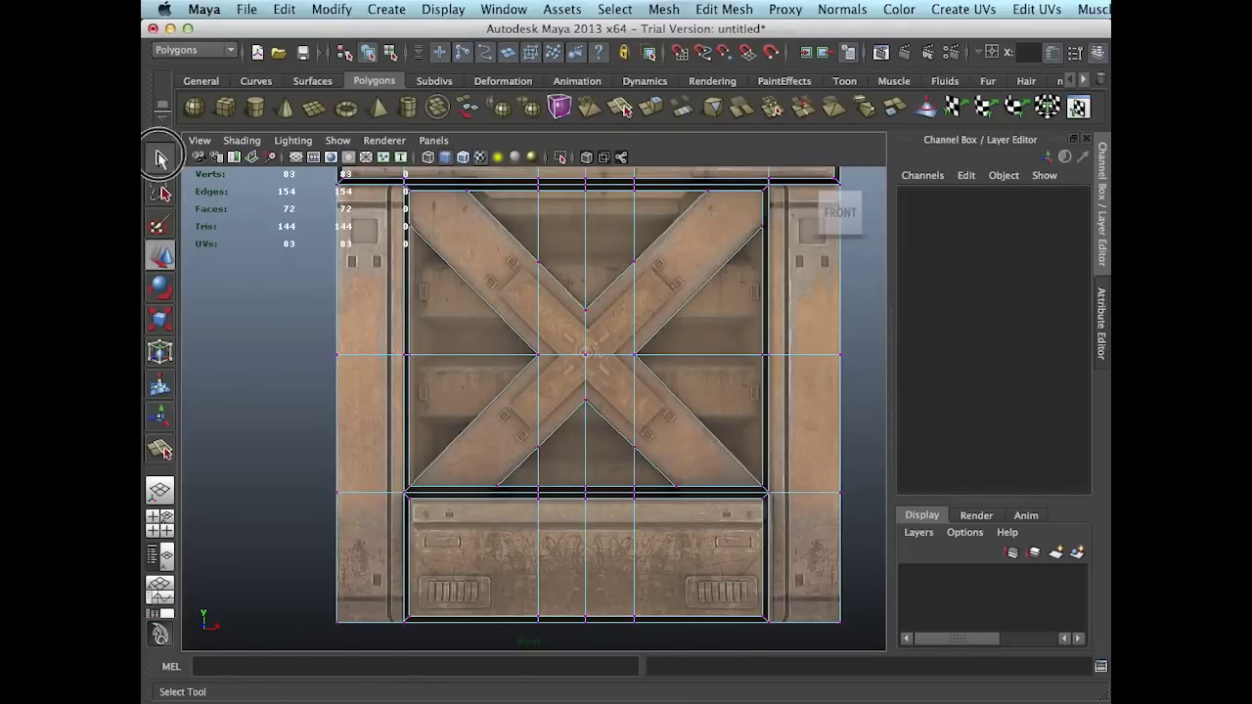
pyautogui.keyDown('alt'); pyautogui.moveTo(568, 328); pyautogui.dragTo(578, 397, button='middle'); pyautogui.keyUp('alt')
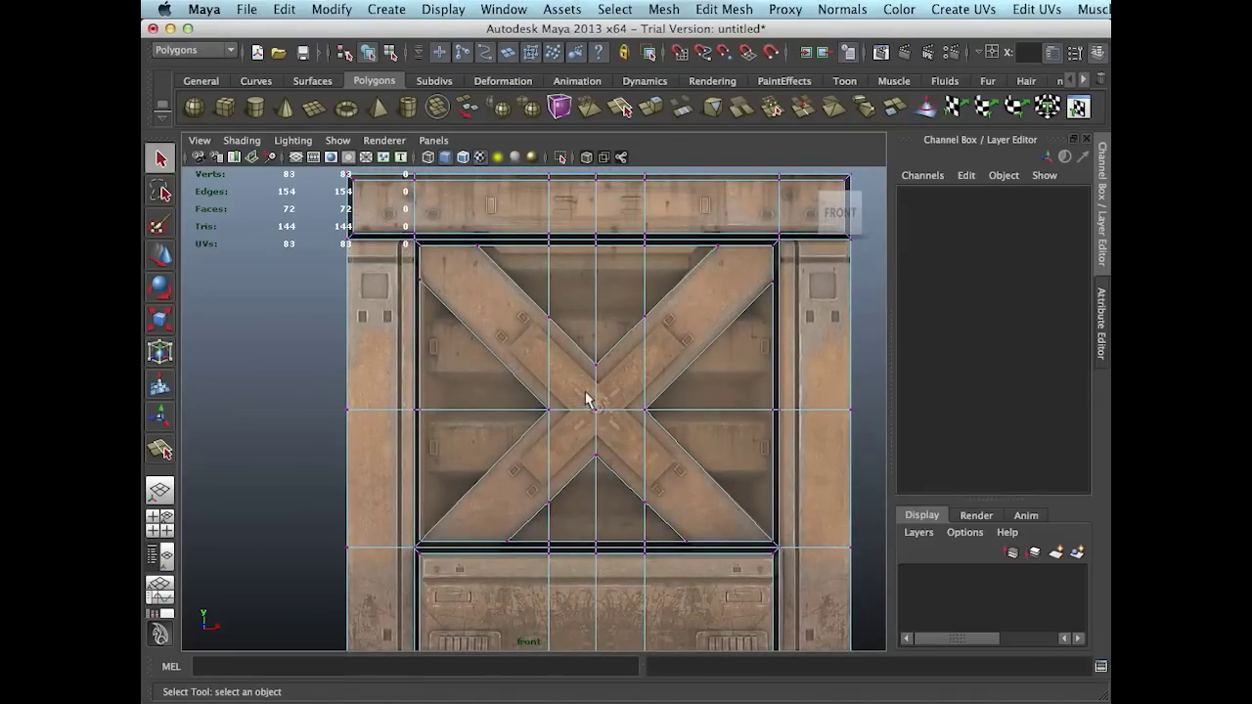
pyautogui.moveTo(580, 354); pyautogui.dragTo(585, 386, button='right')
pyautogui.click(591, 342)
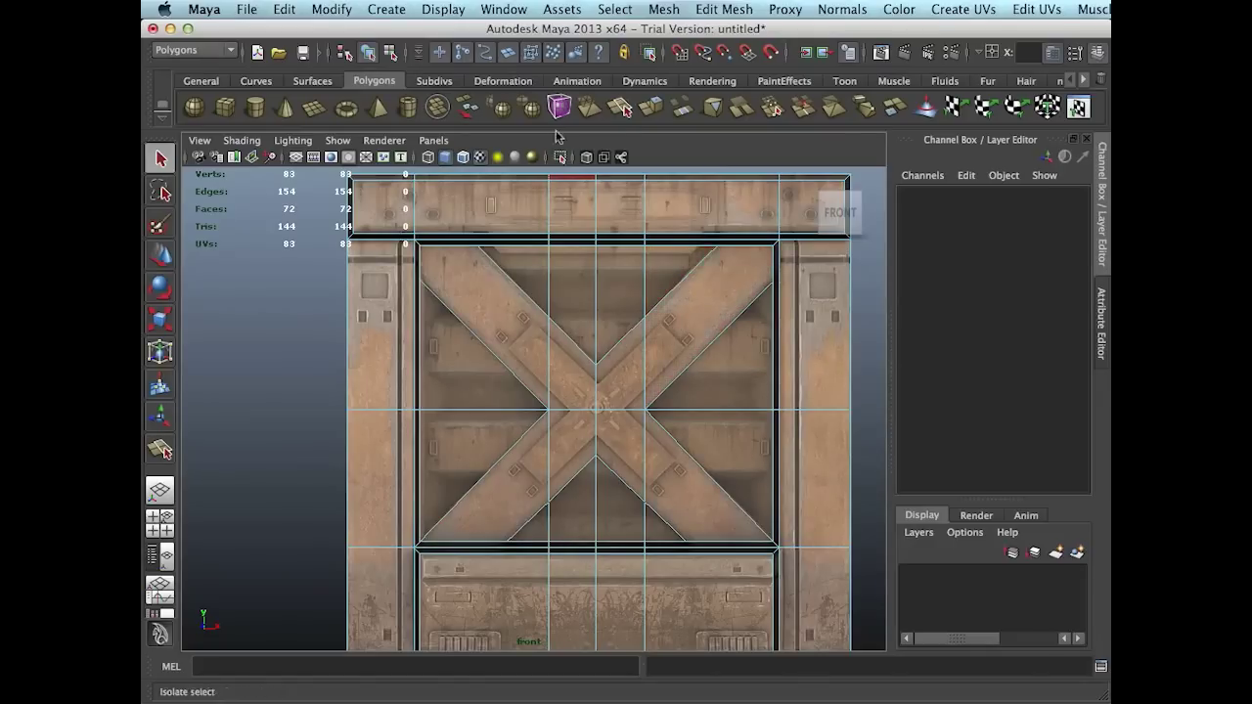
pyautogui.click(619, 106)
pyautogui.moveTo(682, 238); pyautogui.dragTo(754, 252)
# Split three inner-border edges along the top edge and the left vertical edge of the X panel.
pyautogui.click(752, 242)
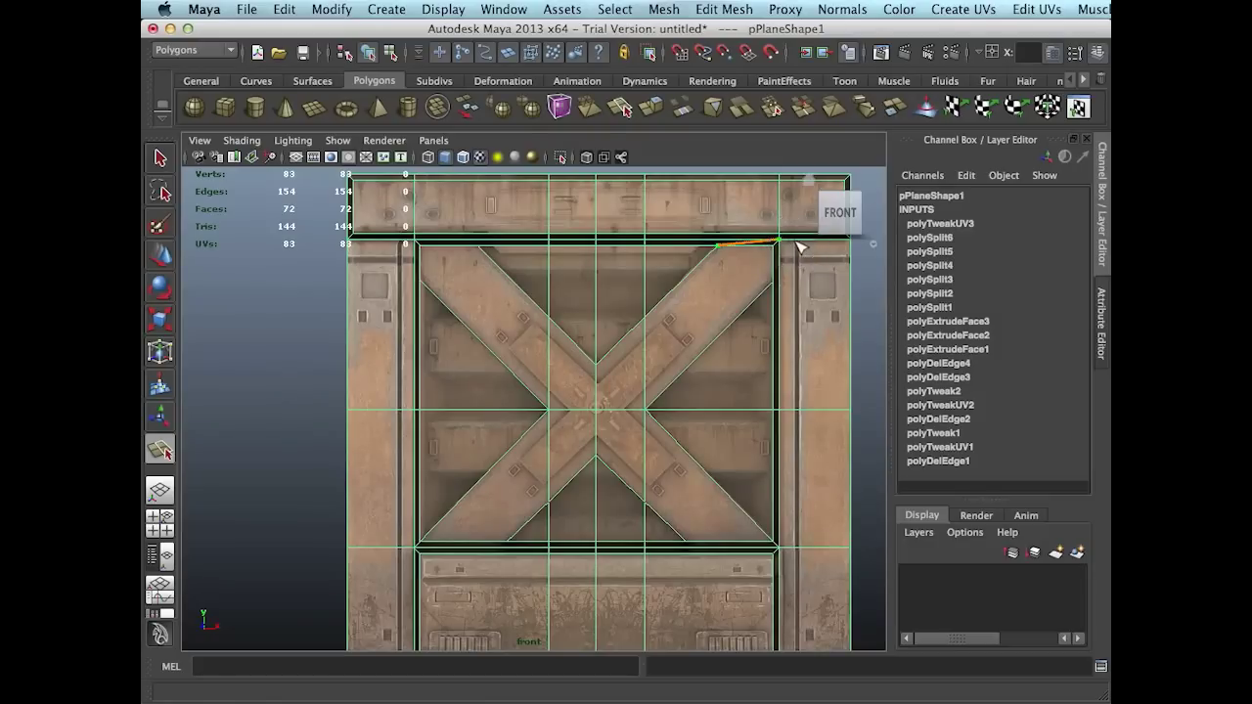
pyautogui.press('Return')
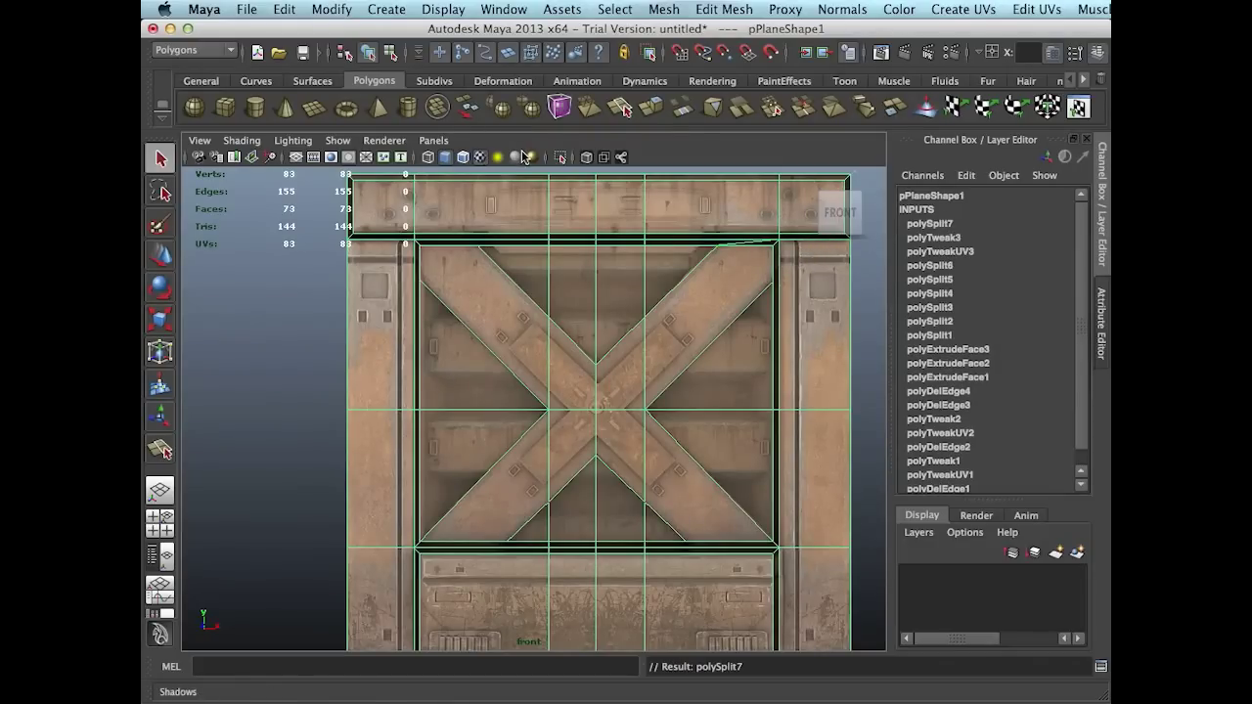
pyautogui.press('y')
pyautogui.click(469, 245)
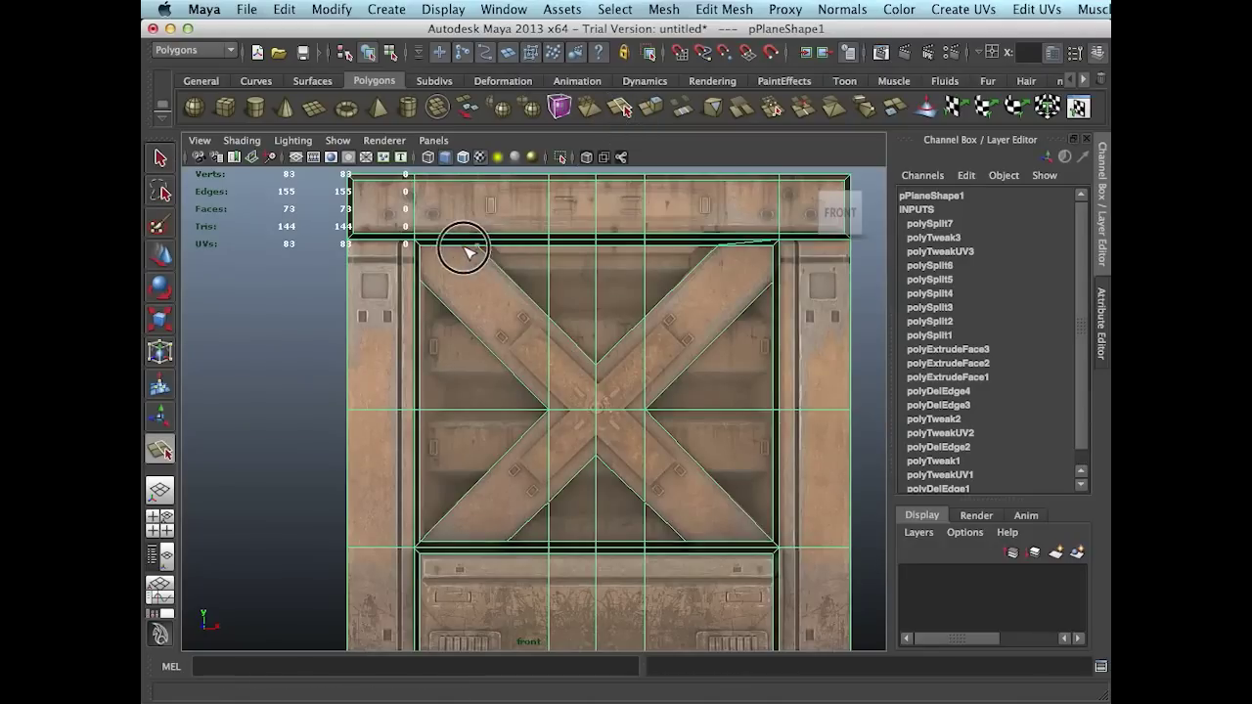
pyautogui.click(378, 246)
pyautogui.press('Return')
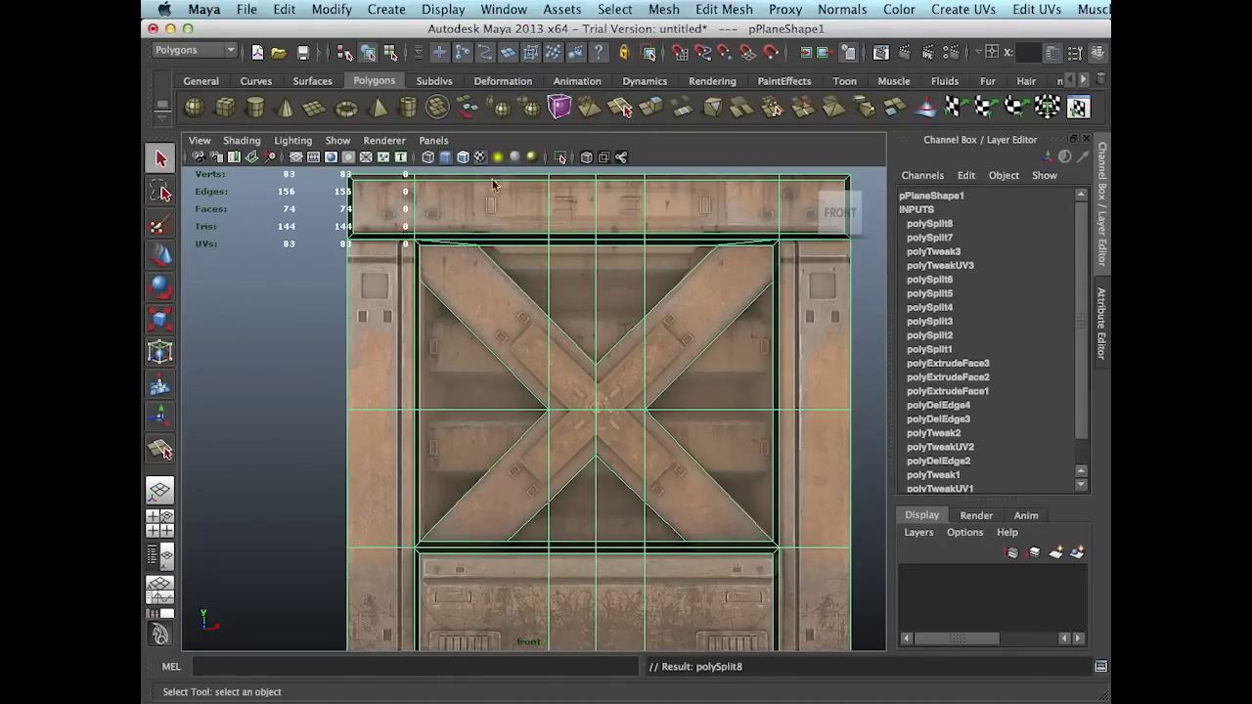
pyautogui.click(620, 107)
pyautogui.click(420, 280)
pyautogui.click(416, 239)
pyautogui.press('Return')
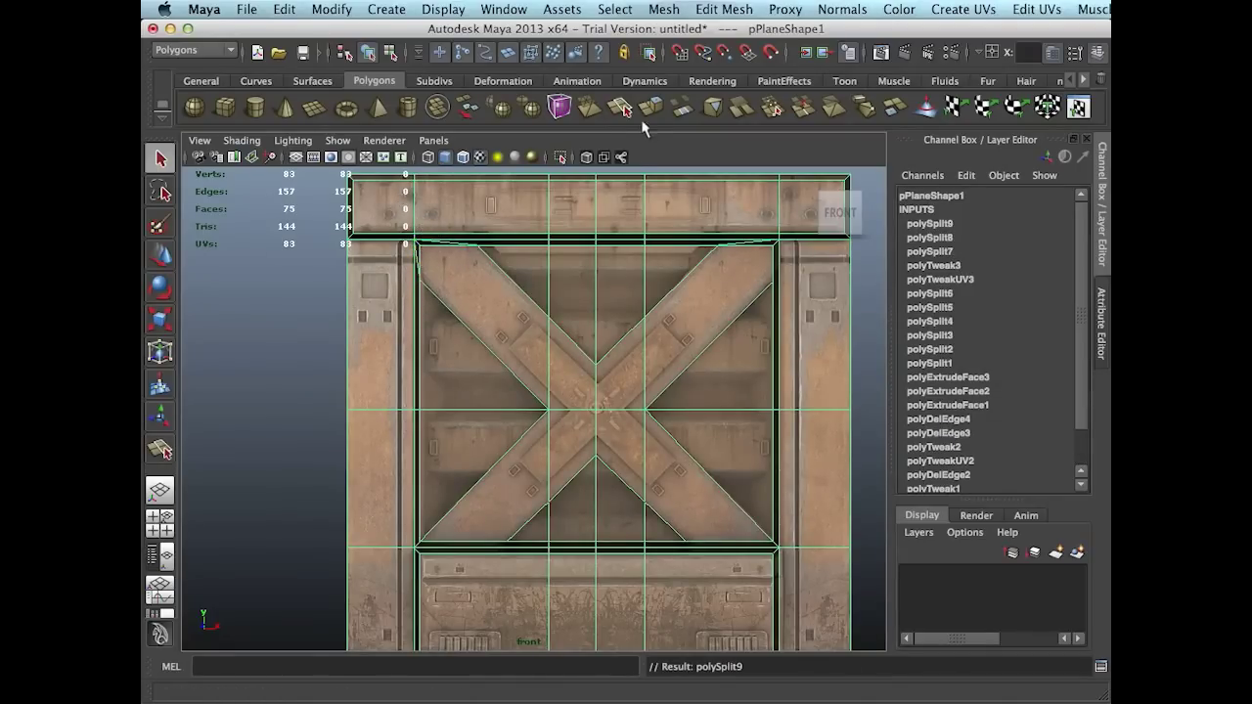
# Split edges to the bottom-left, bottom-right and top-right corners, reaching polySplit12.
pyautogui.click(621, 106)
pyautogui.click(507, 541)
pyautogui.moveTo(478, 556); pyautogui.dragTo(371, 554)
pyautogui.press('Return')
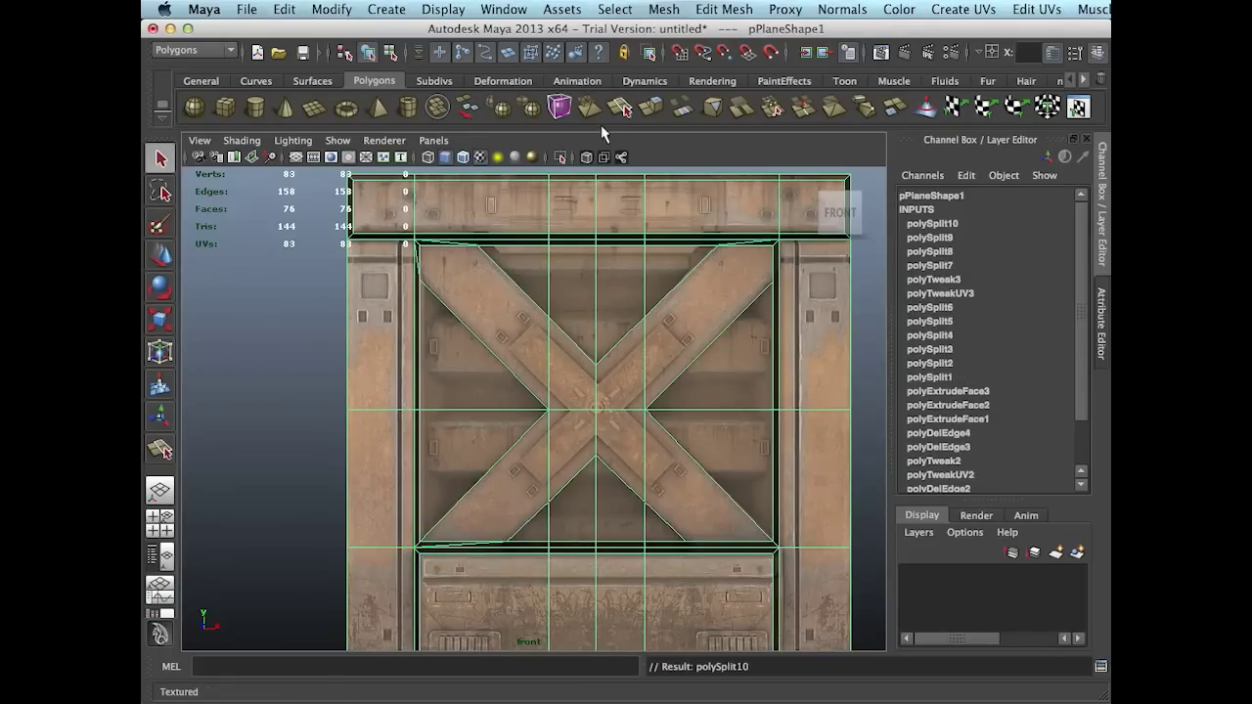
pyautogui.click(621, 106)
pyautogui.click(685, 541)
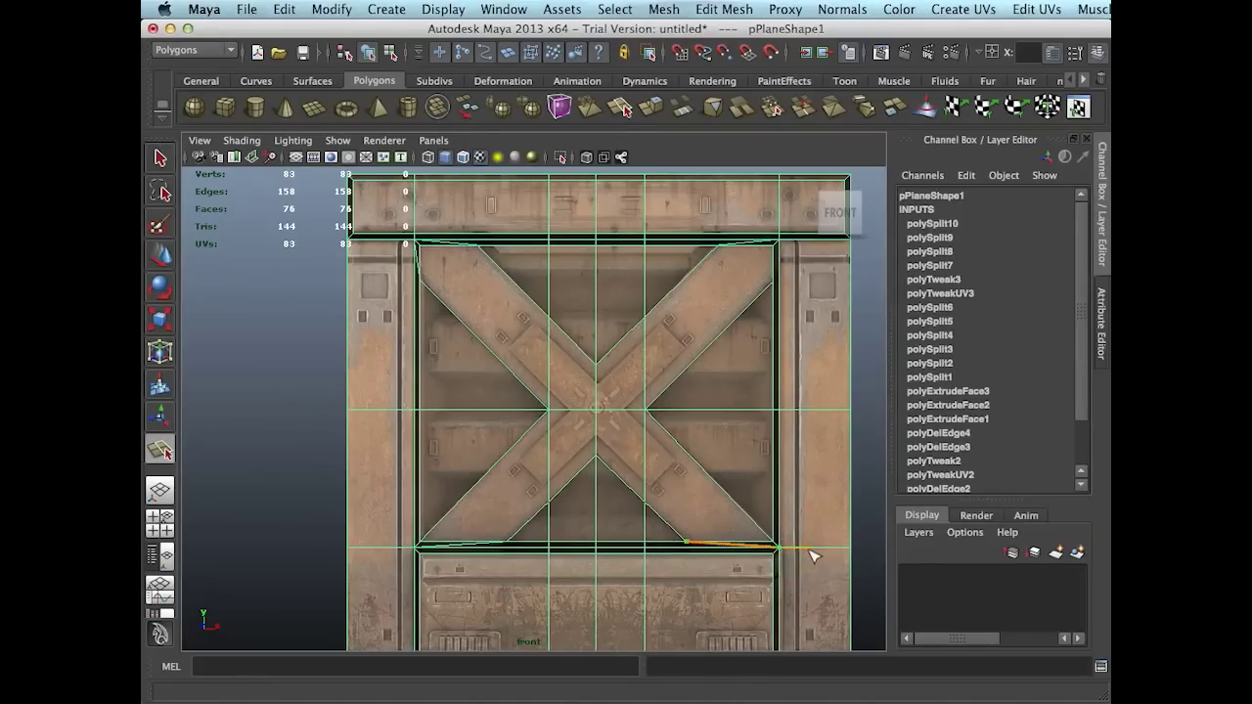
pyautogui.press('Return')
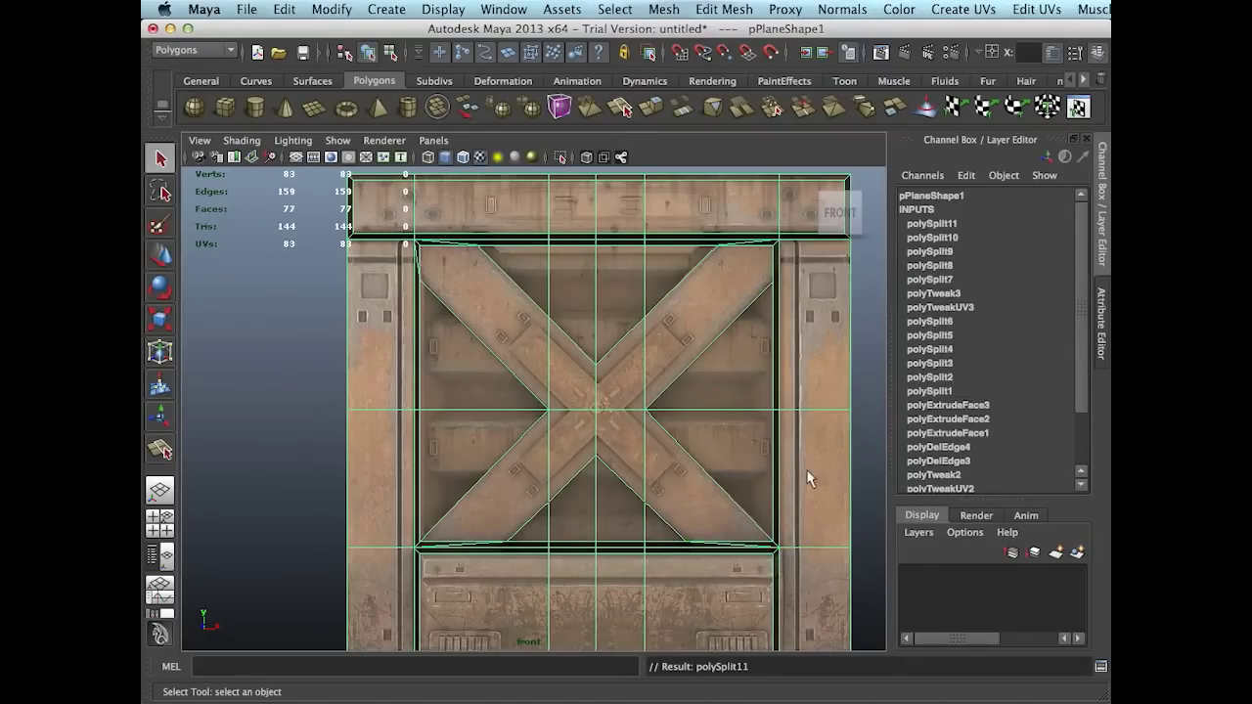
pyautogui.click(620, 107)
pyautogui.moveTo(776, 291); pyautogui.dragTo(774, 251)
pyautogui.moveTo(778, 254); pyautogui.dragTo(777, 204)
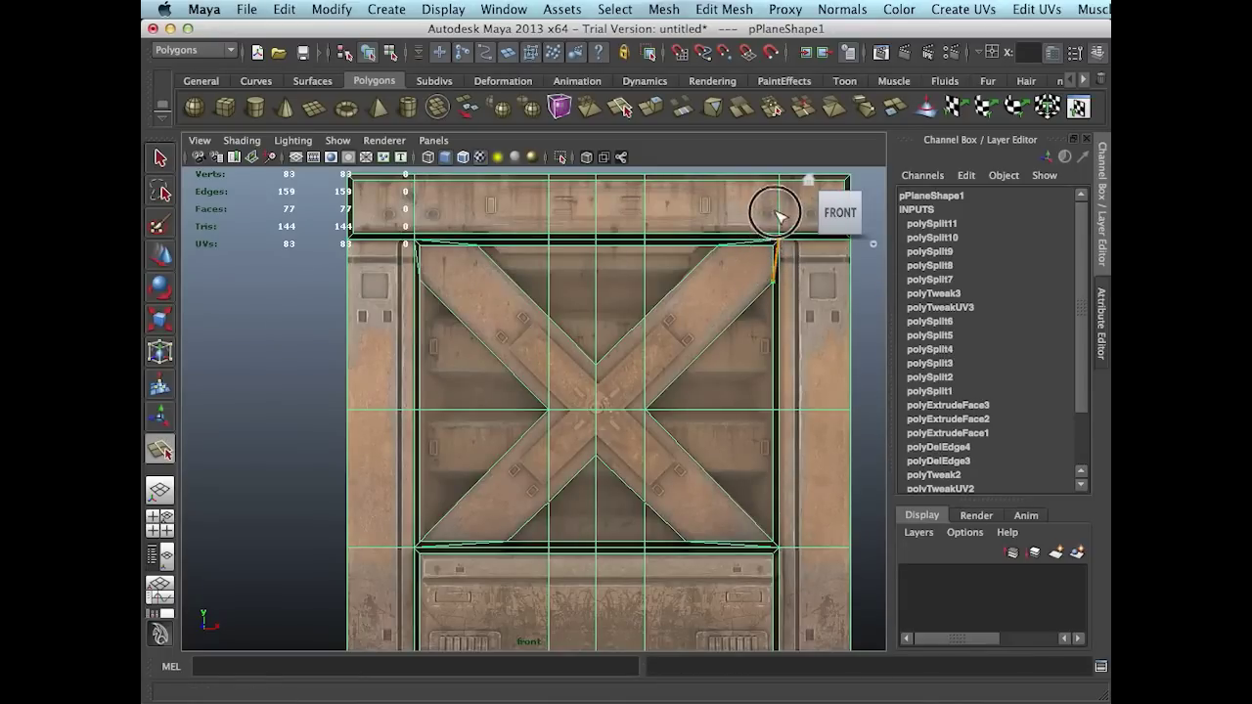
pyautogui.press('q')
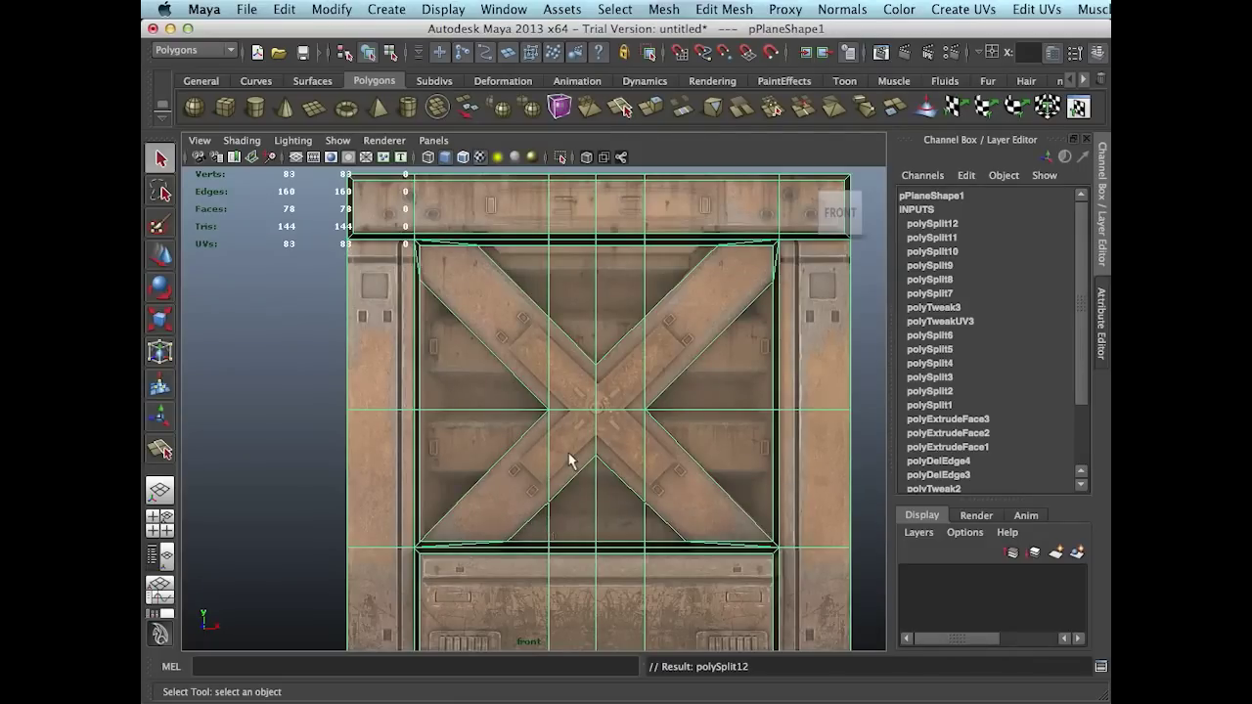
# Select the background faces behind the X beams, including the small triangular faces.
pyautogui.moveTo(622, 399); pyautogui.dragTo(621, 424, button='right')
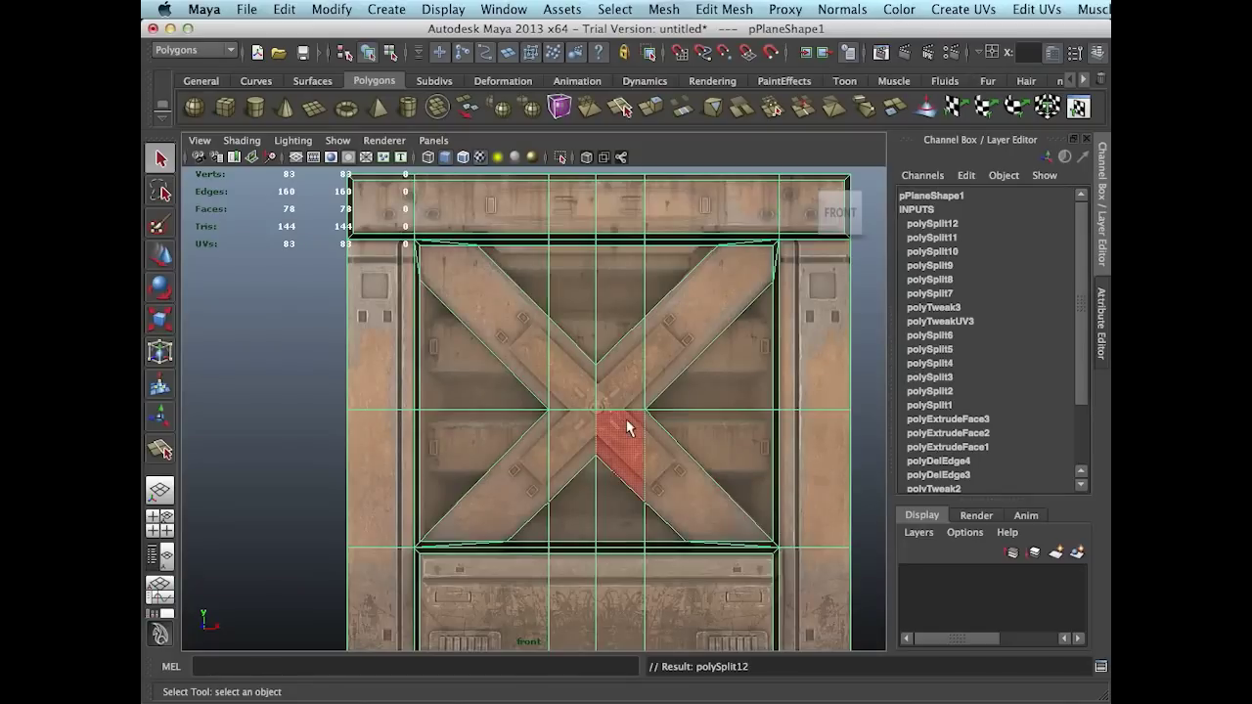
pyautogui.click(548, 290)
pyautogui.keyDown('shift'); pyautogui.click(582, 296); pyautogui.keyUp('shift')
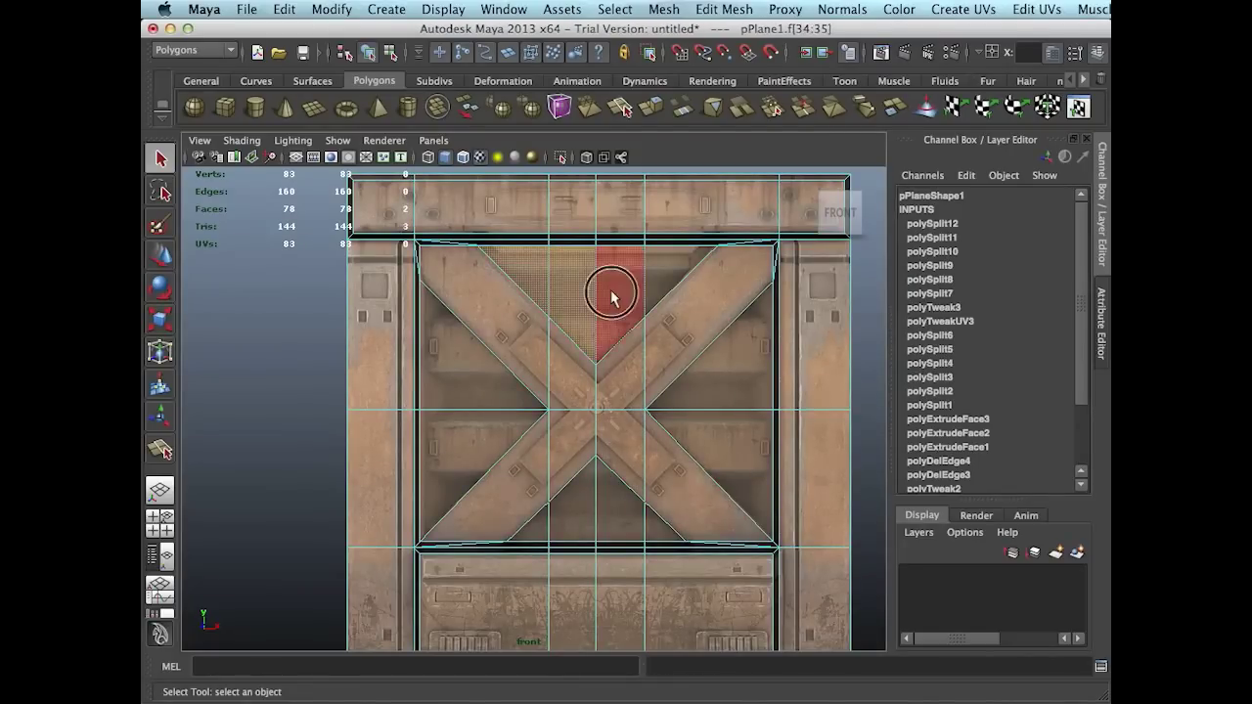
pyautogui.keyDown('shift'); pyautogui.click(612, 297); pyautogui.keyUp('shift')
pyautogui.keyDown('shift'); pyautogui.click(666, 274); pyautogui.keyUp('shift')
pyautogui.keyDown('shift'); pyautogui.click(729, 367); pyautogui.keyUp('shift')
pyautogui.keyDown('shift'); pyautogui.click(715, 472); pyautogui.keyUp('shift')
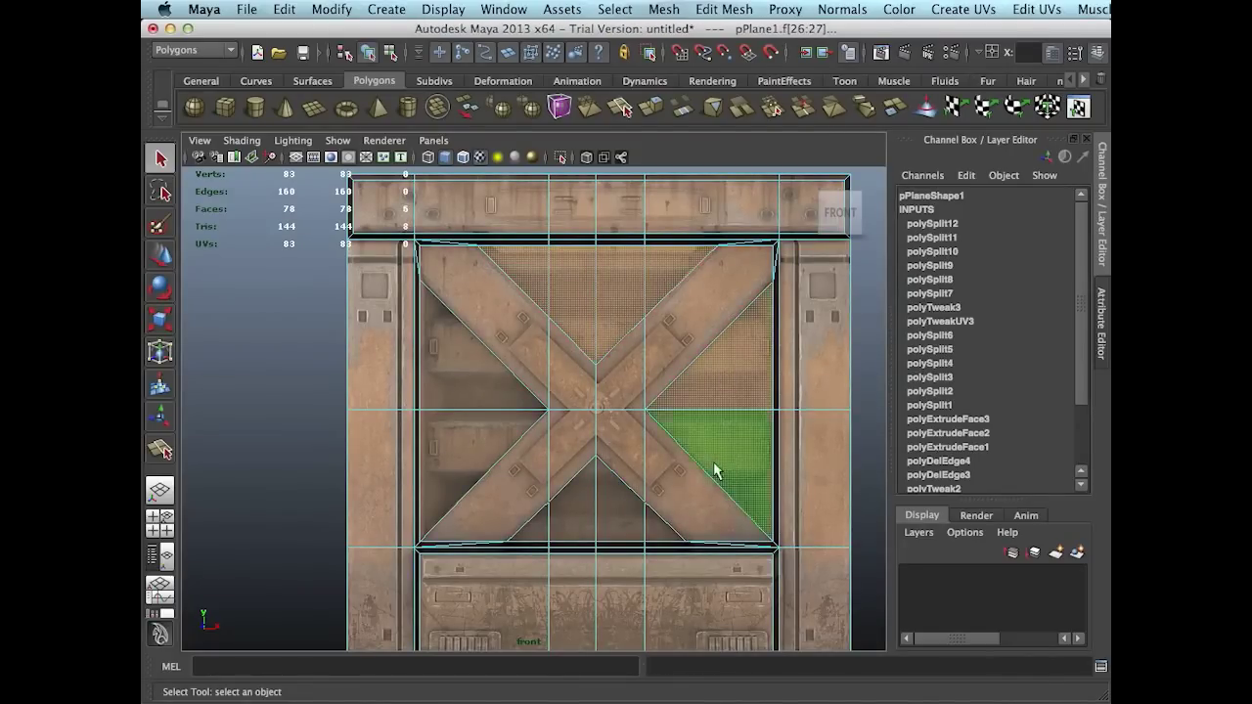
pyautogui.keyDown('shift'); pyautogui.click(592, 518); pyautogui.keyUp('shift')
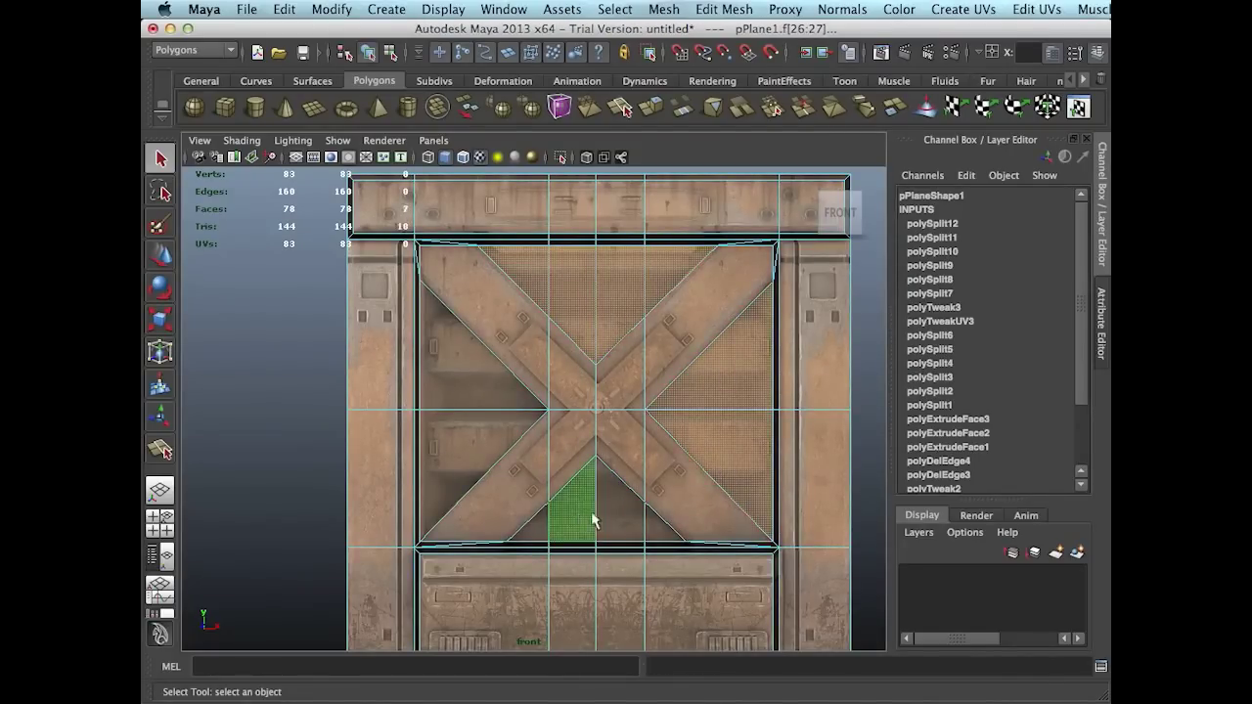
pyautogui.keyDown('shift'); pyautogui.click(649, 531); pyautogui.keyUp('shift')
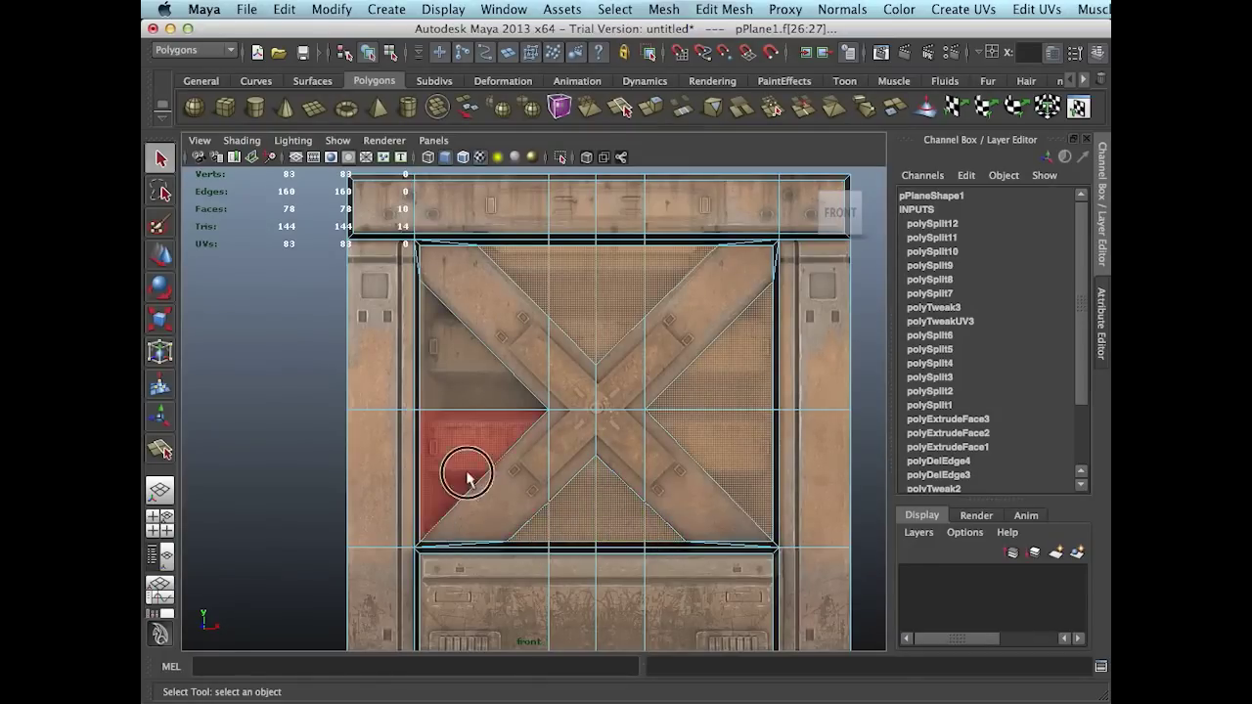
pyautogui.keyDown('shift'); pyautogui.click(482, 384); pyautogui.keyUp('shift')
pyautogui.keyDown('shift'); pyautogui.click(733, 439); pyautogui.keyUp('shift')
# Extrude the selected faces, push them inward and set the extrusion Offset to 1.5.
pyautogui.press('space')
pyautogui.moveTo(685, 440)
pyautogui.mouseDown()
pyautogui.moveTo(698, 400)
pyautogui.moveTo(665, 419)
pyautogui.moveTo(665, 434)
pyautogui.mouseUp()
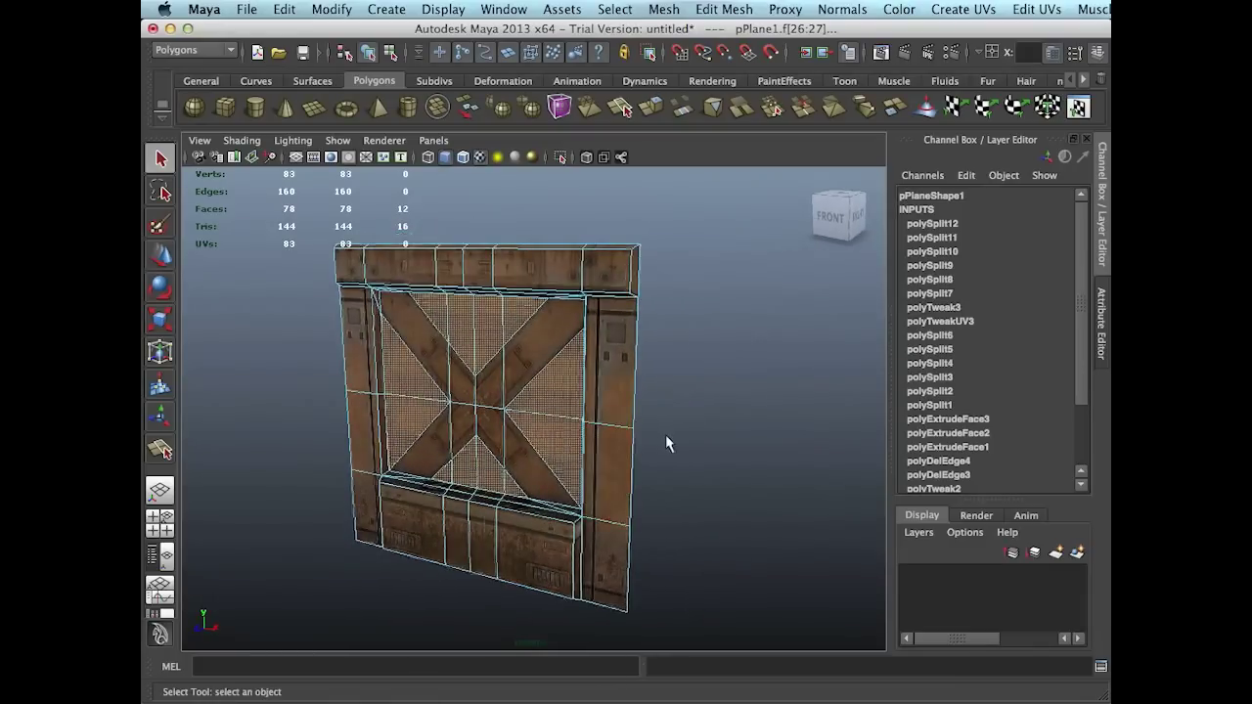
pyautogui.click(652, 110)
pyautogui.keyDown('alt'); pyautogui.moveTo(519, 372); pyautogui.dragTo(499, 396); pyautogui.keyUp('alt')
pyautogui.click(478, 356)
pyautogui.moveTo(474, 352); pyautogui.dragTo(483, 352)
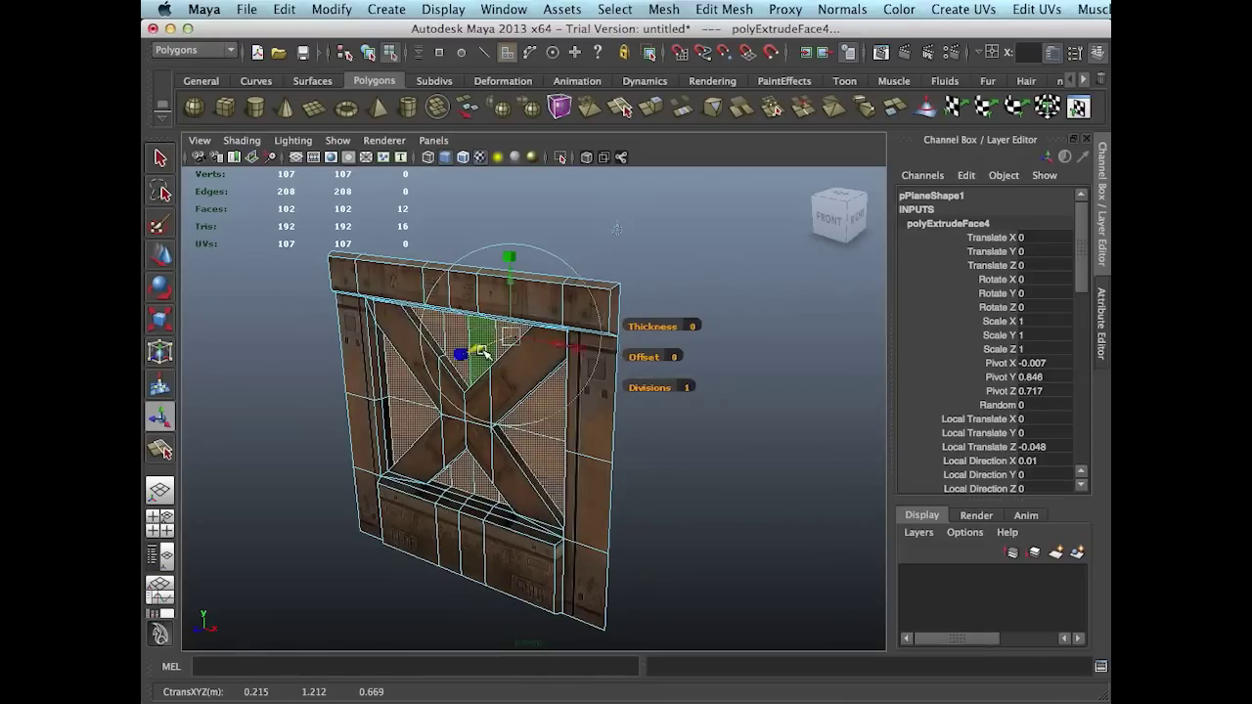
pyautogui.click(675, 358)
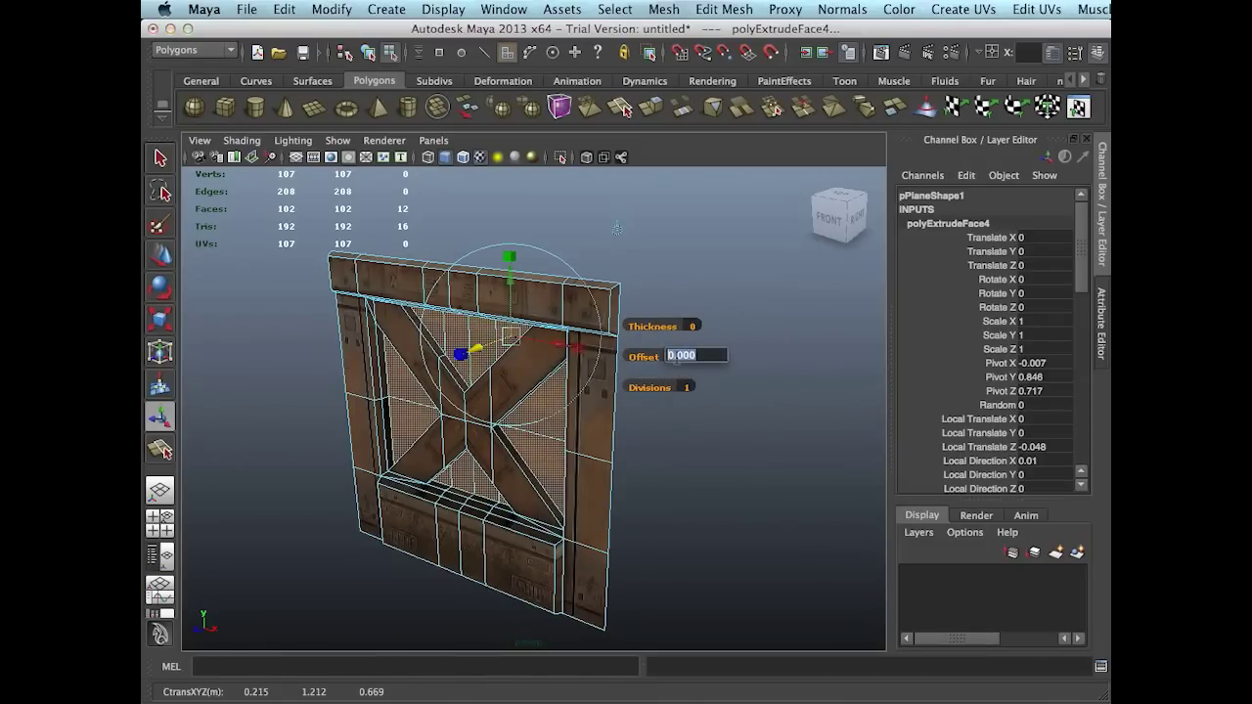
pyautogui.write('1.5')
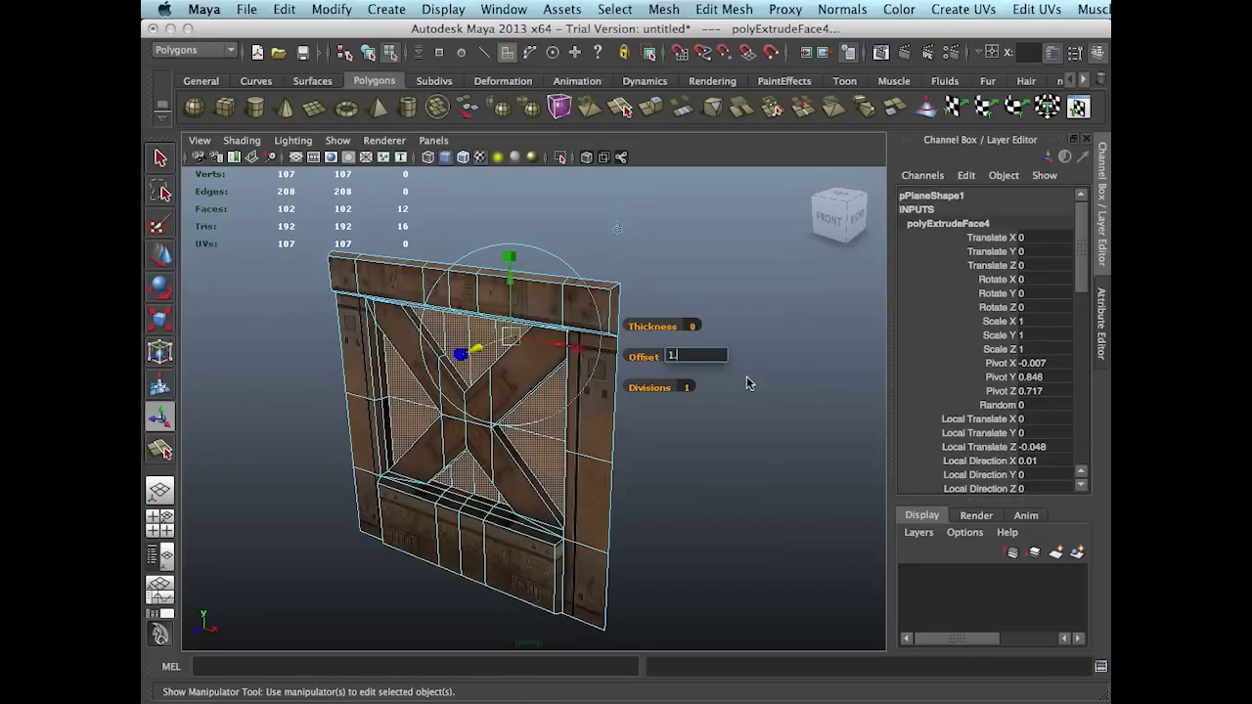
pyautogui.press('Return')
pyautogui.moveTo(671, 408)
pyautogui.keyDown('alt'); pyautogui.mouseDown()
pyautogui.moveTo(786, 386)
pyautogui.moveTo(749, 346)
pyautogui.moveTo(689, 403)
pyautogui.mouseUp(); pyautogui.keyUp('alt')
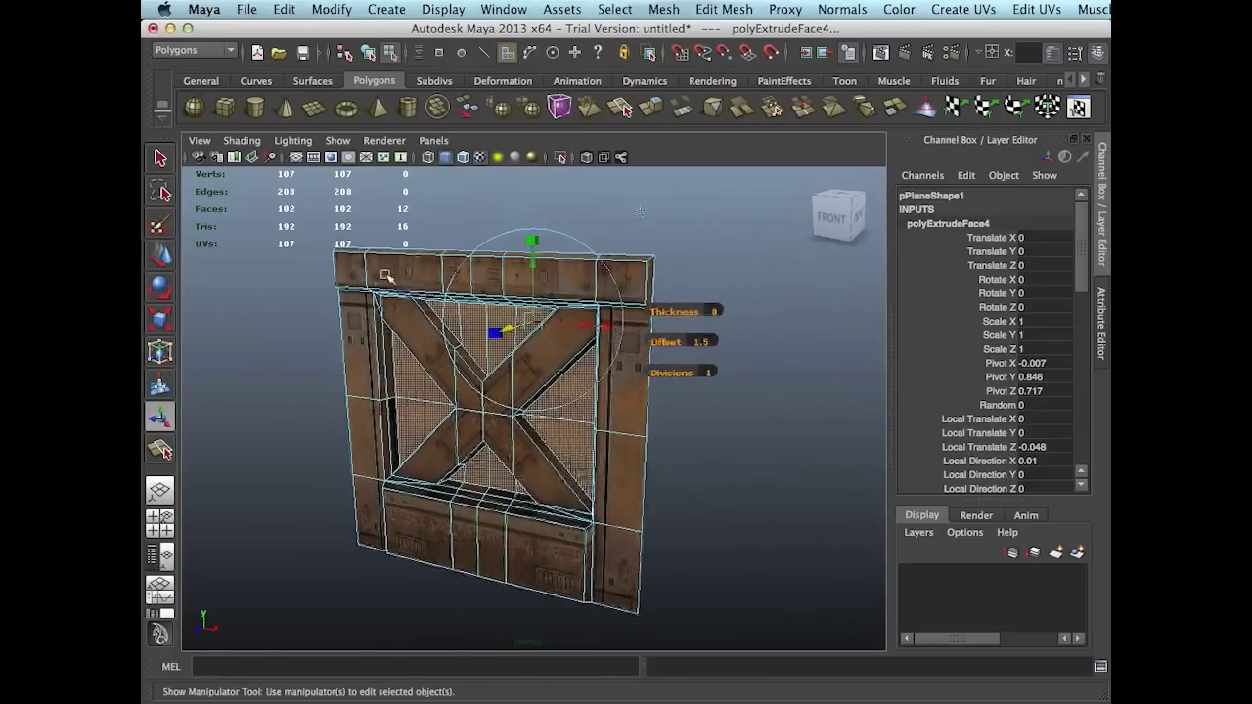
pyautogui.click(160, 162)
pyautogui.moveTo(471, 323); pyautogui.dragTo(548, 240, button='right')
pyautogui.click(548, 237)
pyautogui.keyDown('alt'); pyautogui.moveTo(600, 299); pyautogui.dragTo(596, 367); pyautogui.keyUp('alt')
# Delete the crate panel's construction history via Edit > Delete by Type > History.
pyautogui.click(623, 359)
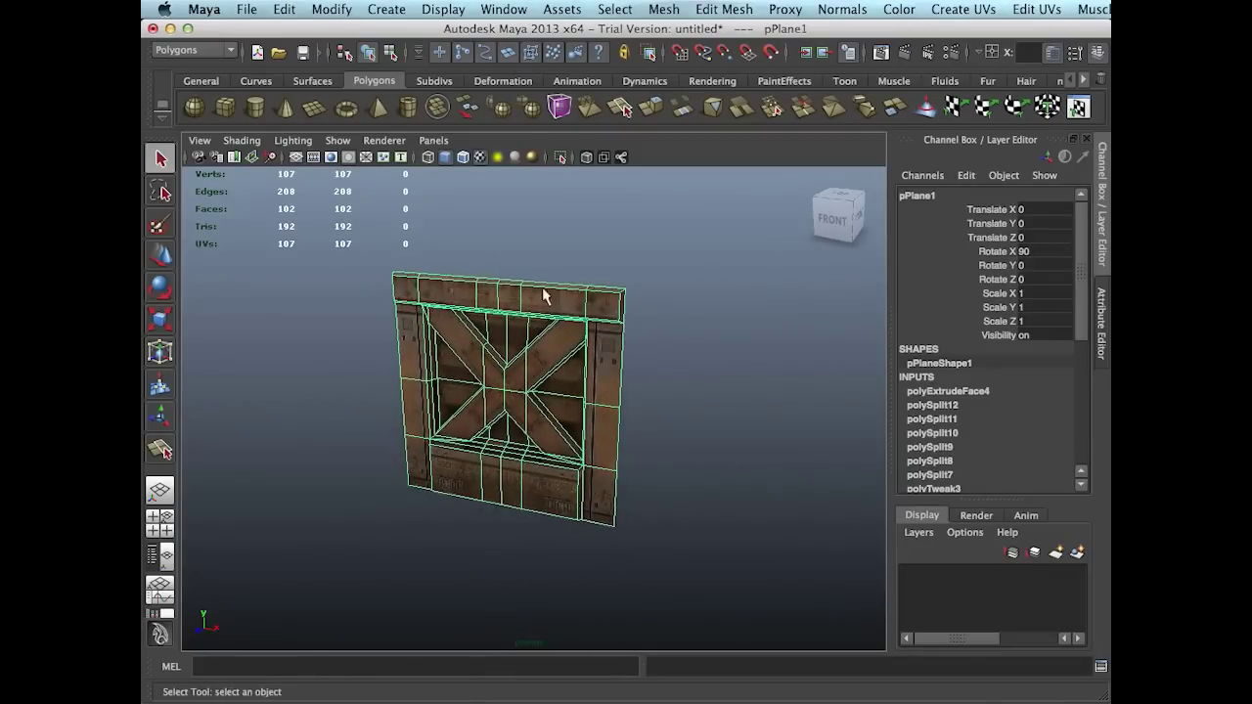
pyautogui.click(282, 10)
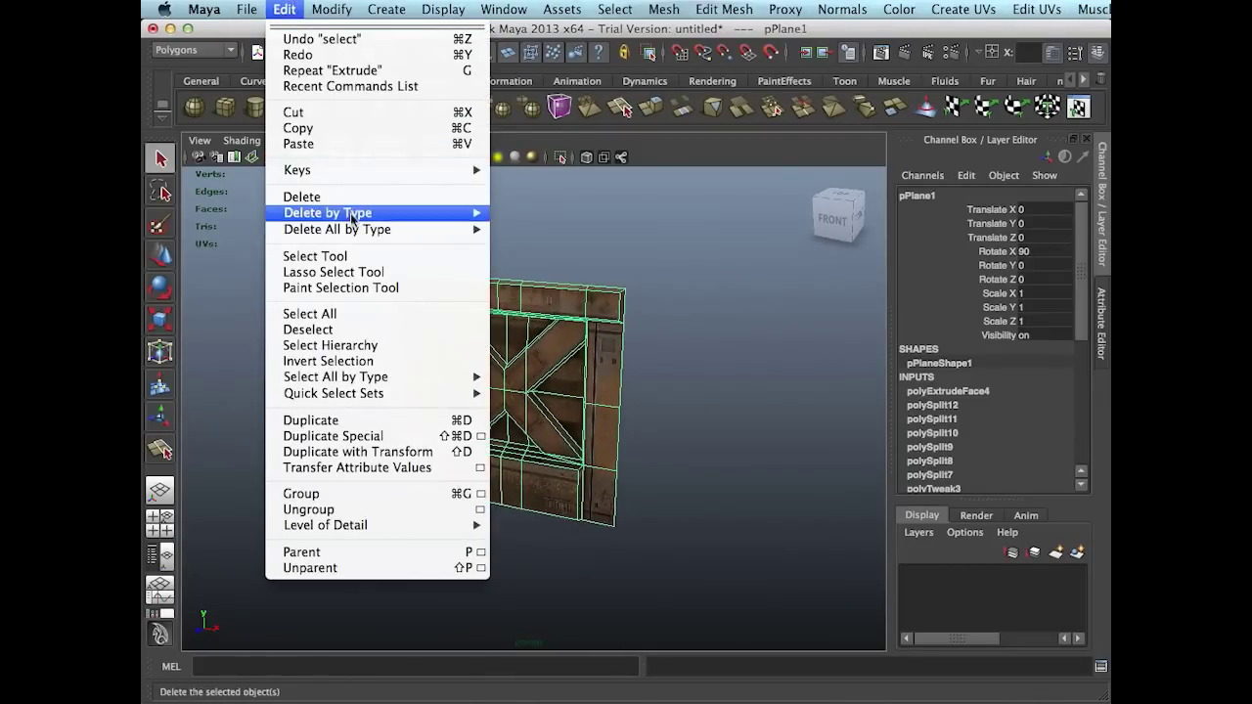
pyautogui.moveTo(410, 212)
pyautogui.click(528, 222)
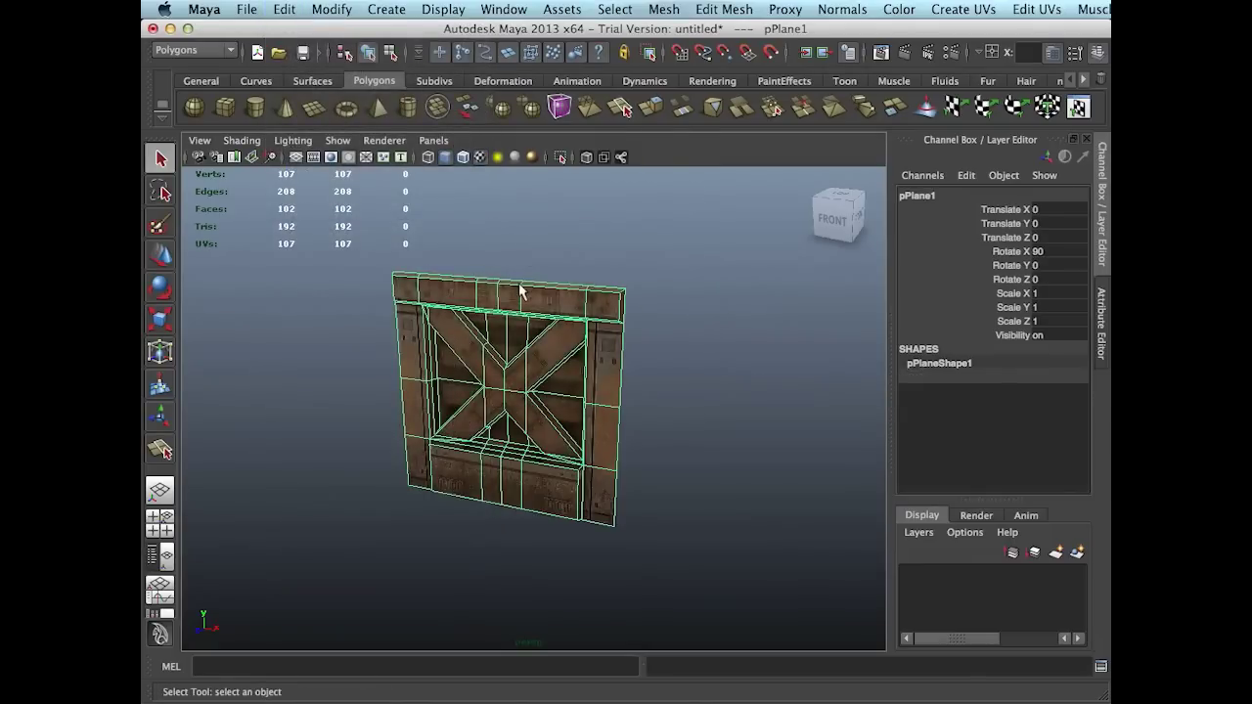
# Snap the panel's pivot to the top-right corner vertex (0.750, 0.798, 0.750).
pyautogui.press('w')
pyautogui.keyDown('alt'); pyautogui.moveTo(593, 440); pyautogui.dragTo(554, 457); pyautogui.keyUp('alt')
pyautogui.press('Home')
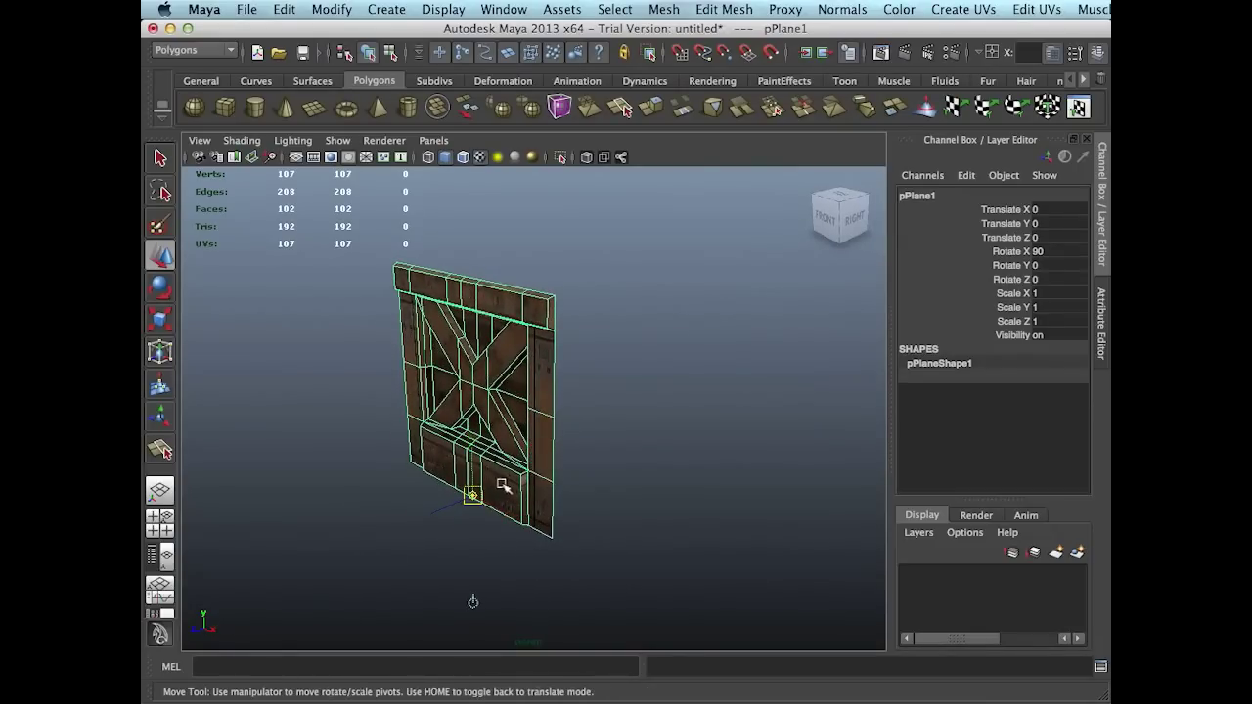
pyautogui.moveTo(473, 499); pyautogui.dragTo(558, 294)
pyautogui.press('Home')
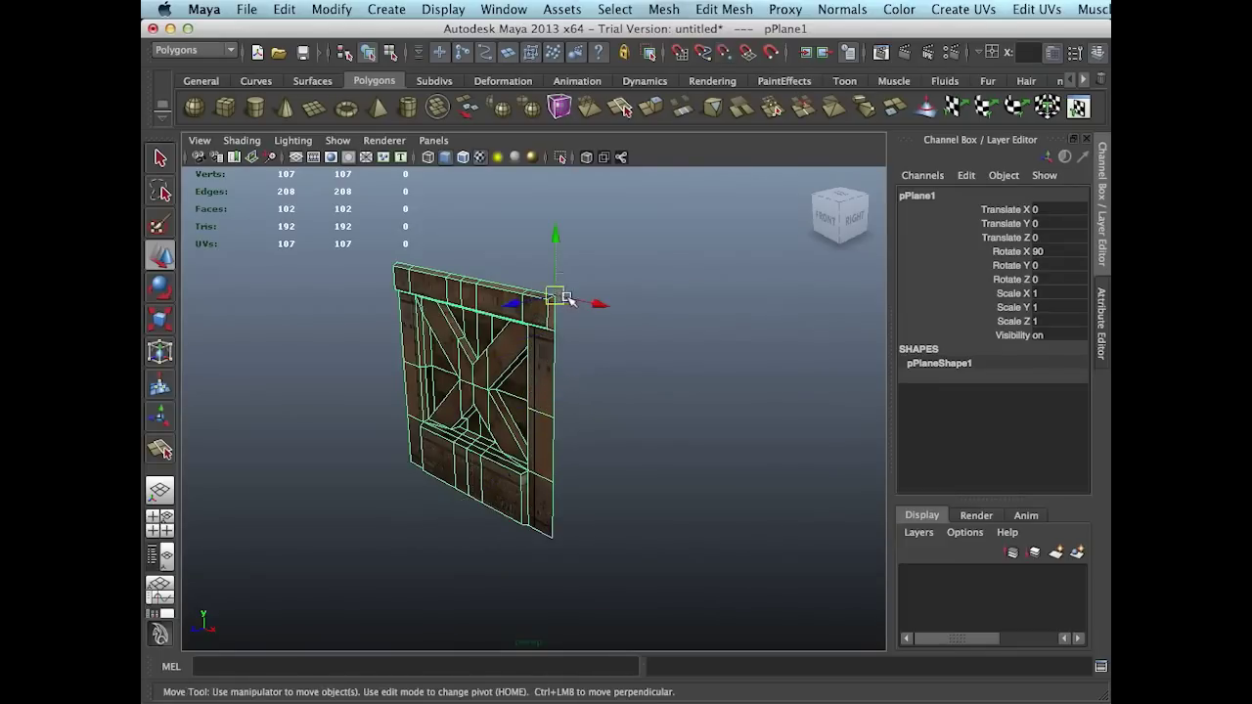
pyautogui.keyDown('alt'); pyautogui.moveTo(587, 358); pyautogui.dragTo(578, 372); pyautogui.keyUp('alt')
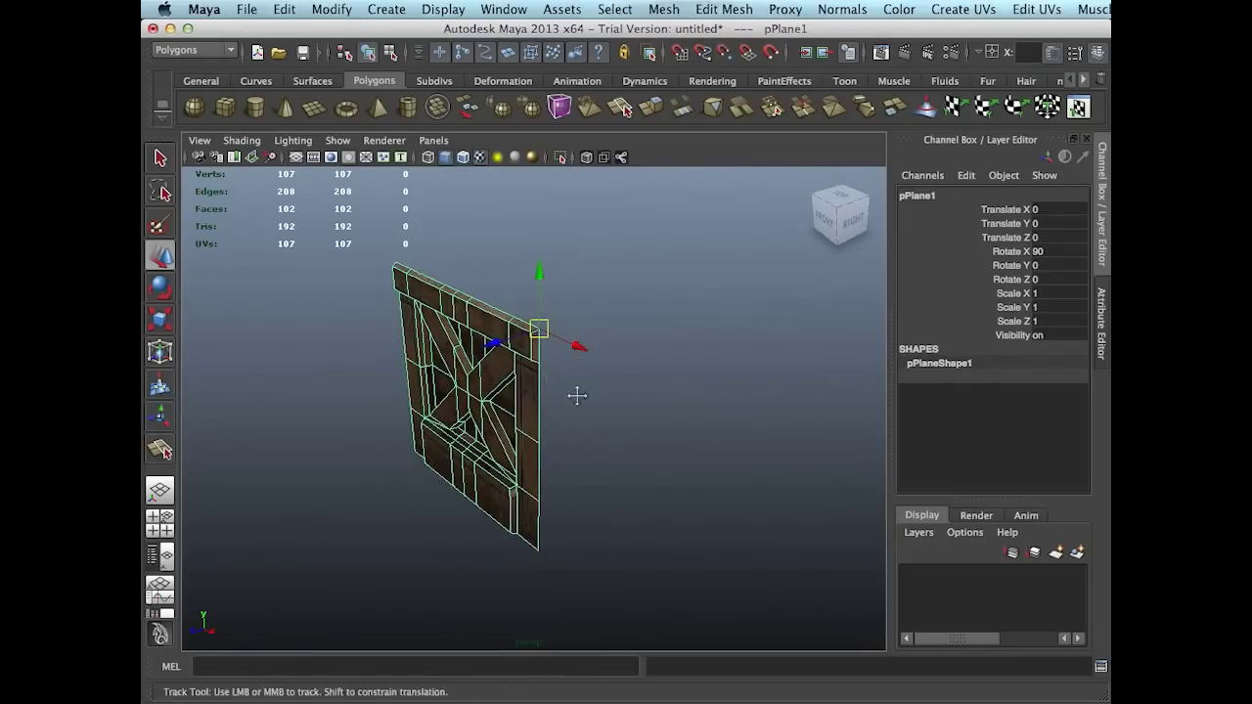
pyautogui.keyDown('alt'); pyautogui.moveTo(578, 392); pyautogui.dragTo(551, 399, button='middle'); pyautogui.keyUp('alt')
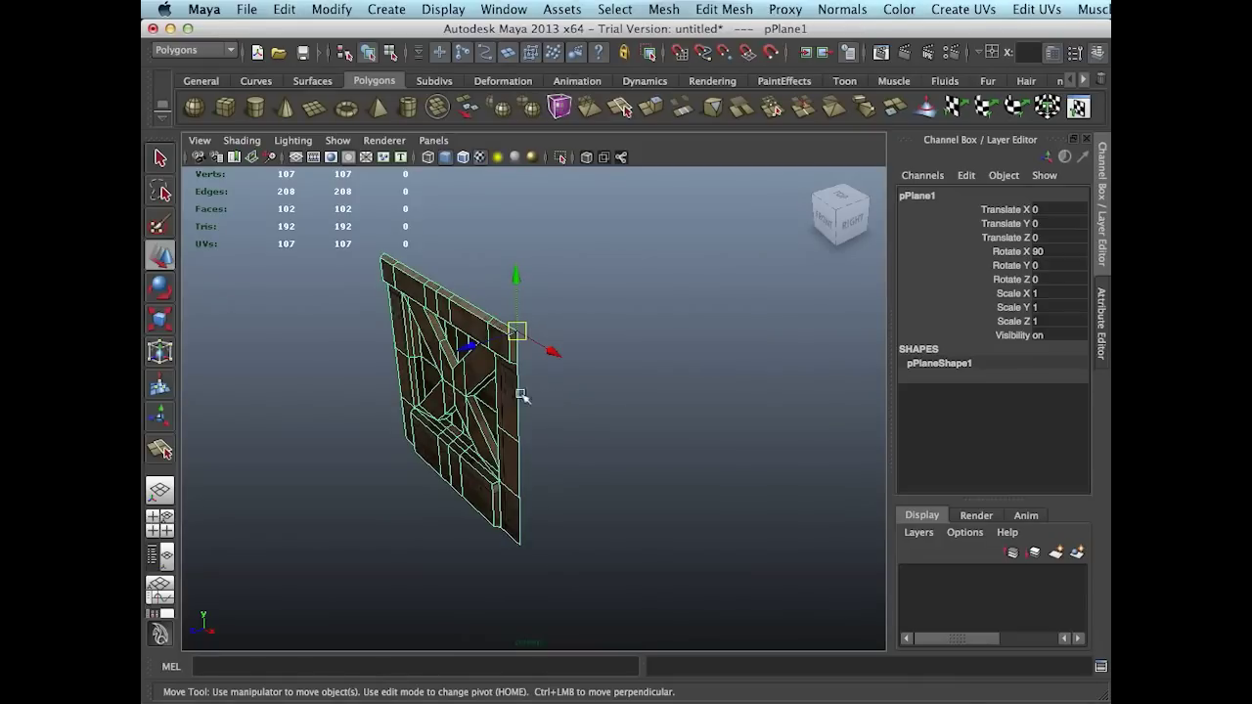
pyautogui.click(284, 9)
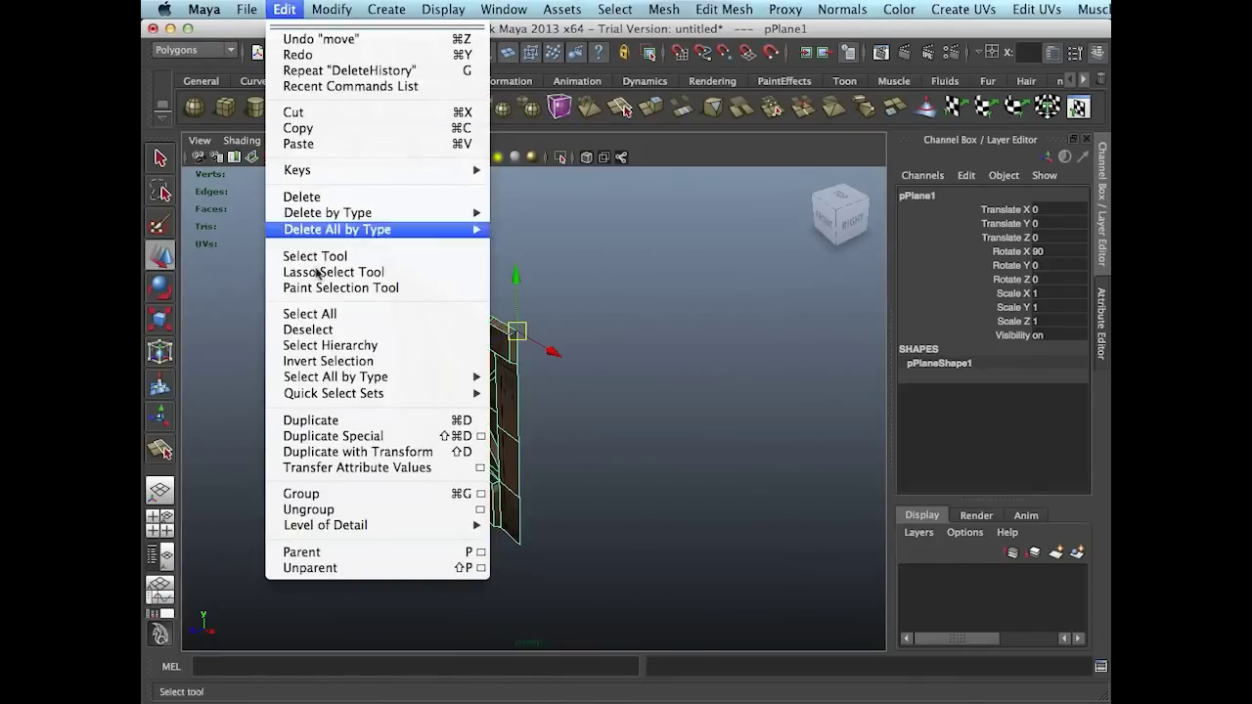
# Duplicate the side panel and mirror it with Scale X set to -1.
pyautogui.click(359, 420)
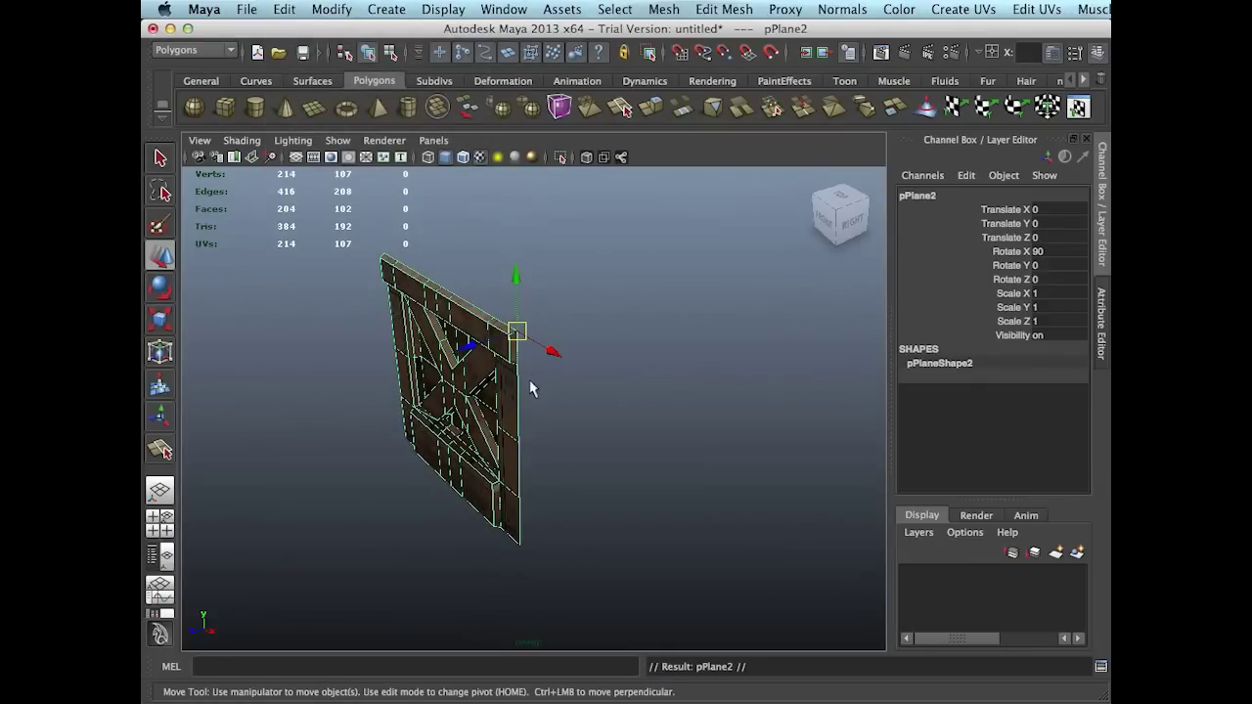
pyautogui.moveTo(556, 394); pyautogui.dragTo(584, 399, button='middle')
pyautogui.keyDown('alt'); pyautogui.moveTo(638, 339); pyautogui.dragTo(936, 304); pyautogui.keyUp('alt')
pyautogui.click(1063, 293)
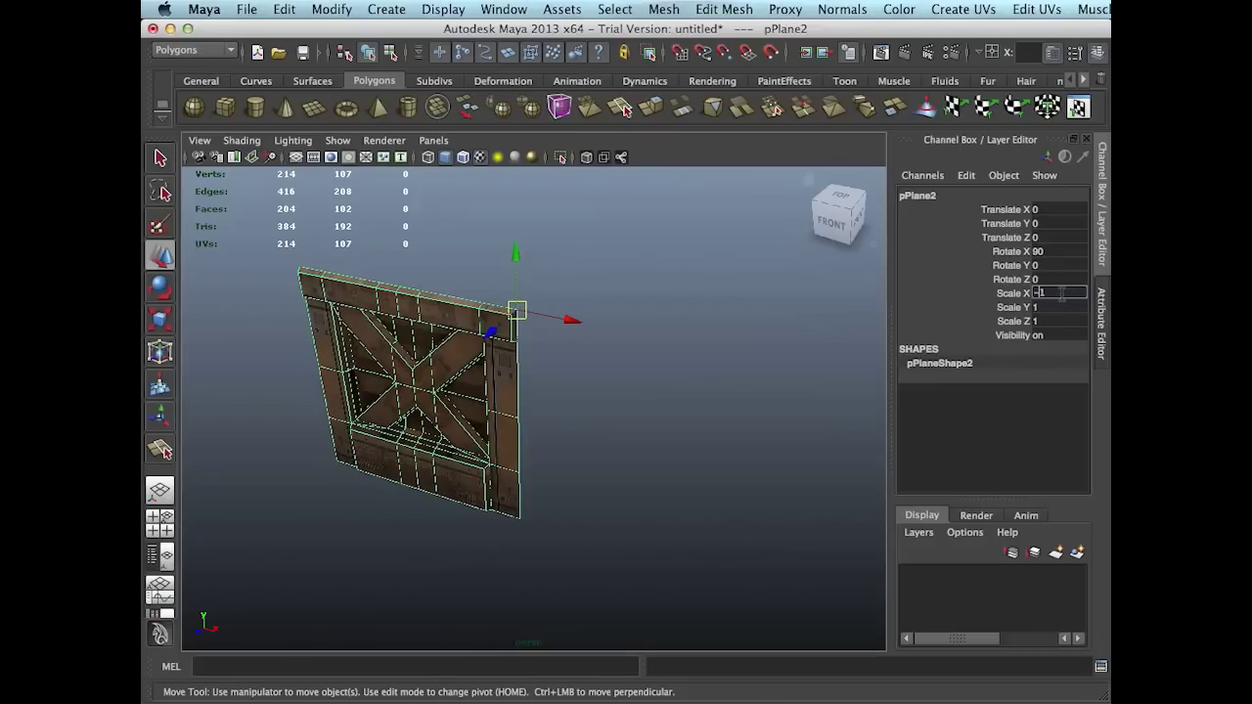
pyautogui.write('-1')
pyautogui.press('Return')
# Rotate the mirrored copy pPlane2 to 90 on Y to form the second wall.
pyautogui.keyDown('alt'); pyautogui.moveTo(609, 375); pyautogui.dragTo(548, 310); pyautogui.keyUp('alt')
pyautogui.press('e')
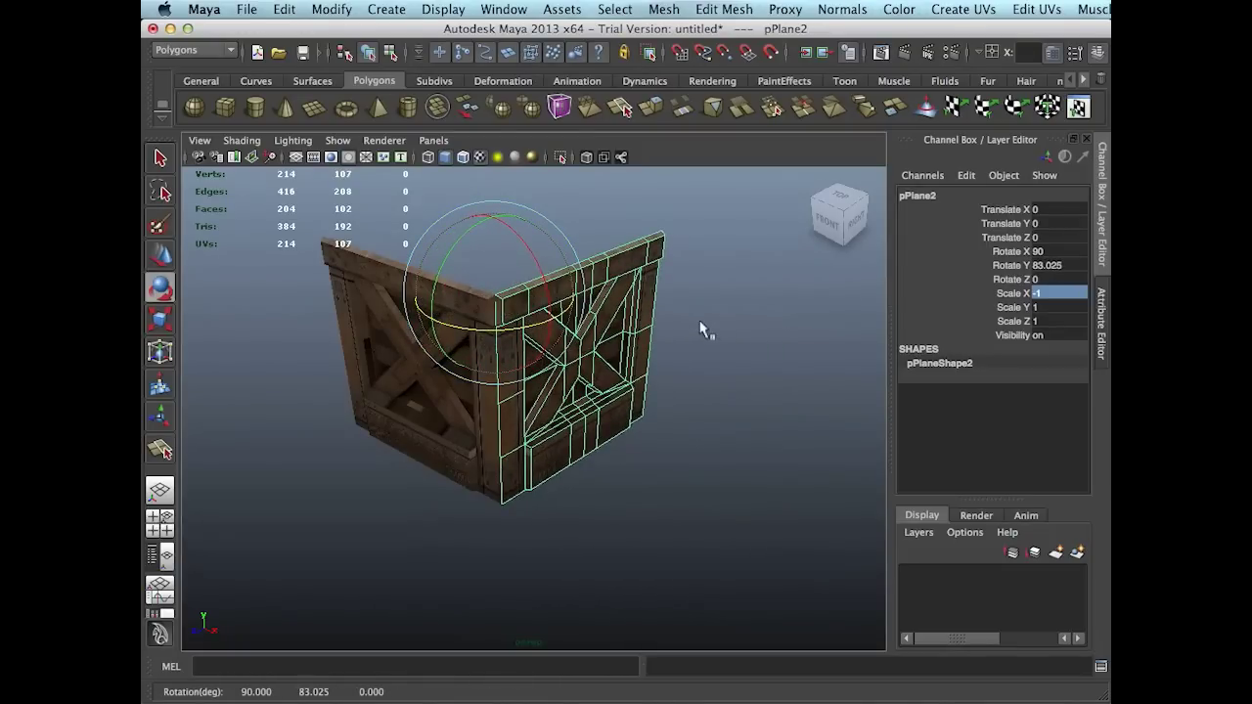
pyautogui.doubleClick(1066, 265)
pyautogui.write('90')
pyautogui.press('Return')
pyautogui.moveTo(587, 378)
pyautogui.keyDown('alt'); pyautogui.mouseDown()
pyautogui.moveTo(657, 381)
pyautogui.moveTo(596, 352)
pyautogui.moveTo(607, 368)
pyautogui.moveTo(576, 369)
pyautogui.moveTo(613, 363)
pyautogui.moveTo(586, 383)
pyautogui.mouseUp(); pyautogui.keyUp('alt')
pyautogui.press('q')
pyautogui.click(657, 382)
pyautogui.click(596, 352)
pyautogui.press('e')
pyautogui.keyDown('alt'); pyautogui.moveTo(665, 372); pyautogui.dragTo(631, 389); pyautogui.keyUp('alt')
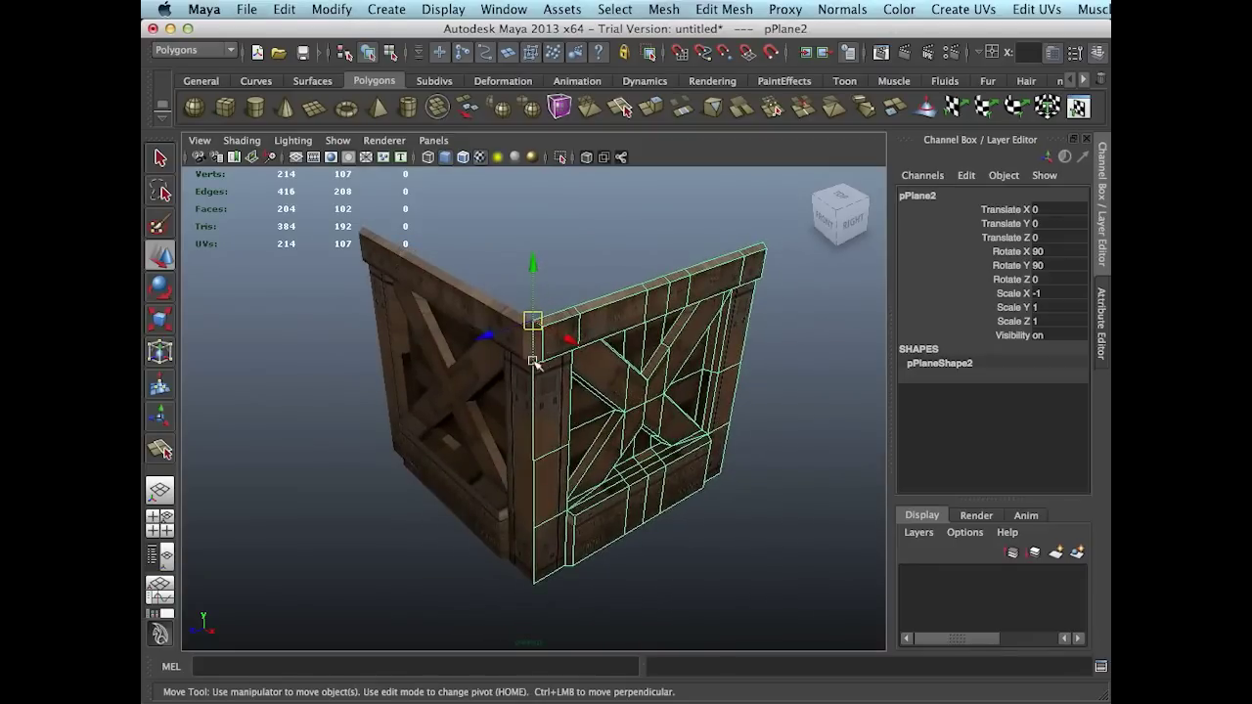
# Duplicate the side panel and lay the copy flat with Rotate X set to 0.
pyautogui.click(284, 9)
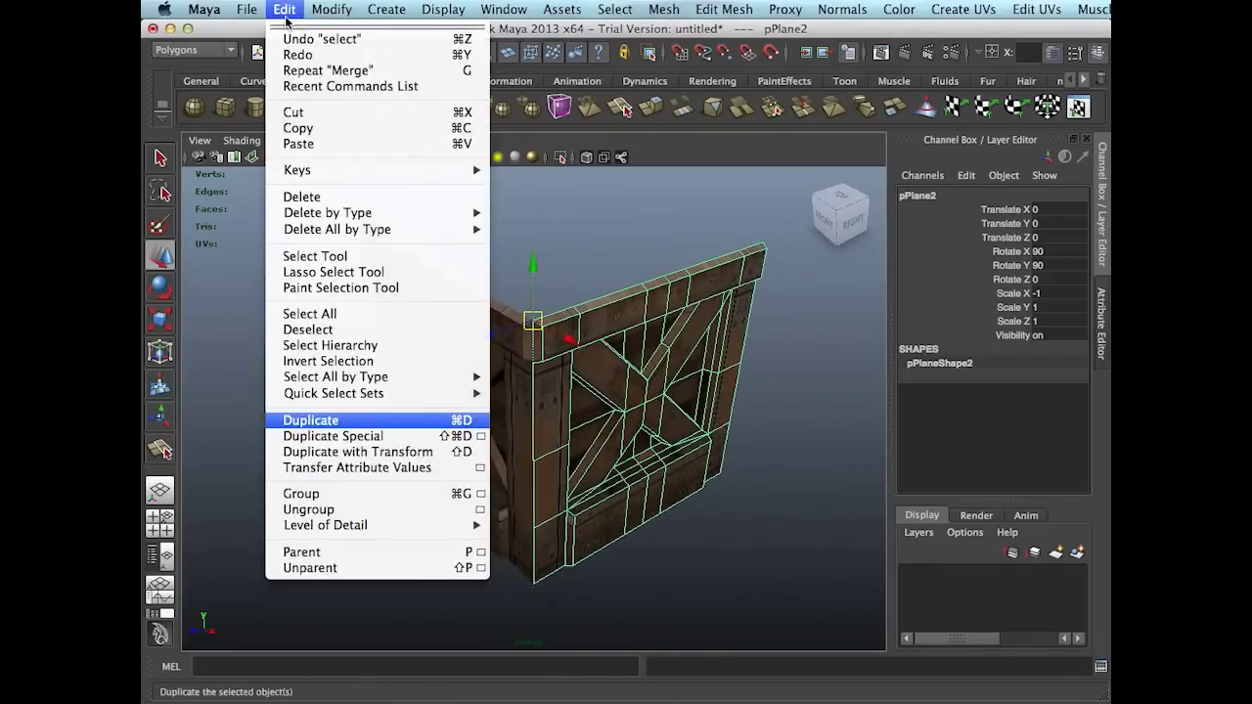
pyautogui.click(323, 420)
pyautogui.press('e')
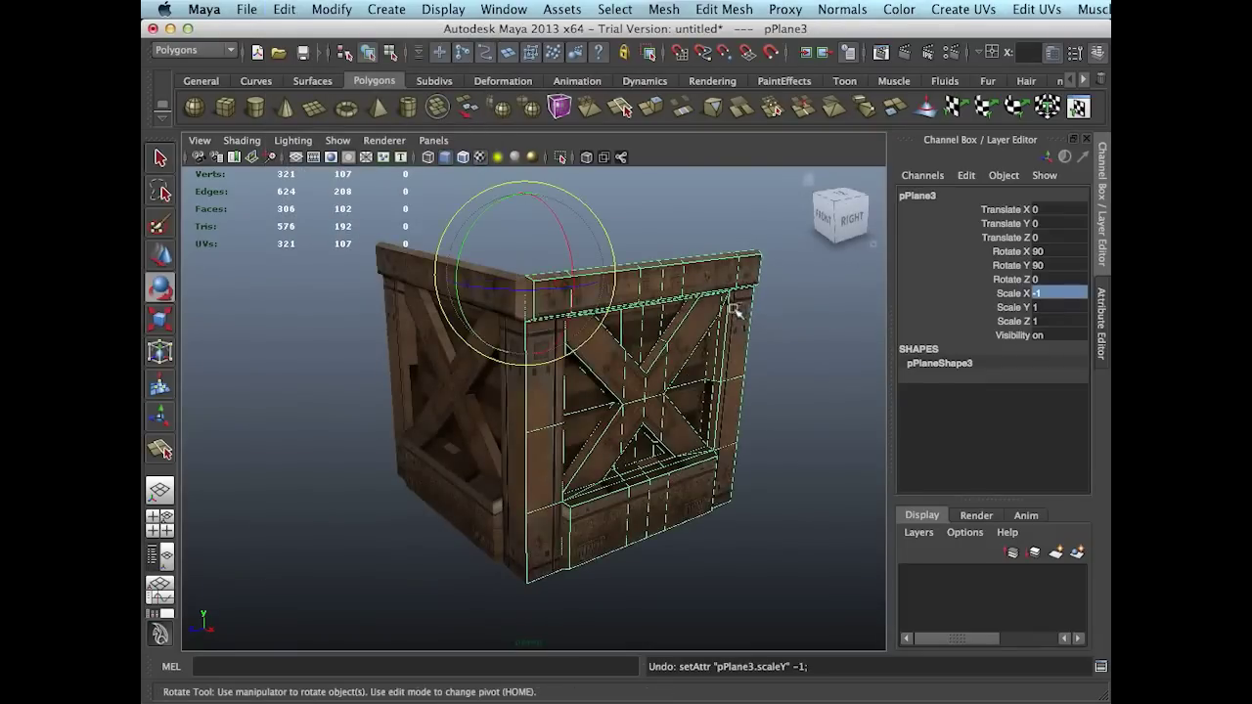
pyautogui.moveTo(568, 251)
pyautogui.mouseDown()
pyautogui.moveTo(526, 187)
pyautogui.moveTo(543, 264)
pyautogui.moveTo(576, 287)
pyautogui.moveTo(565, 271)
pyautogui.mouseUp()
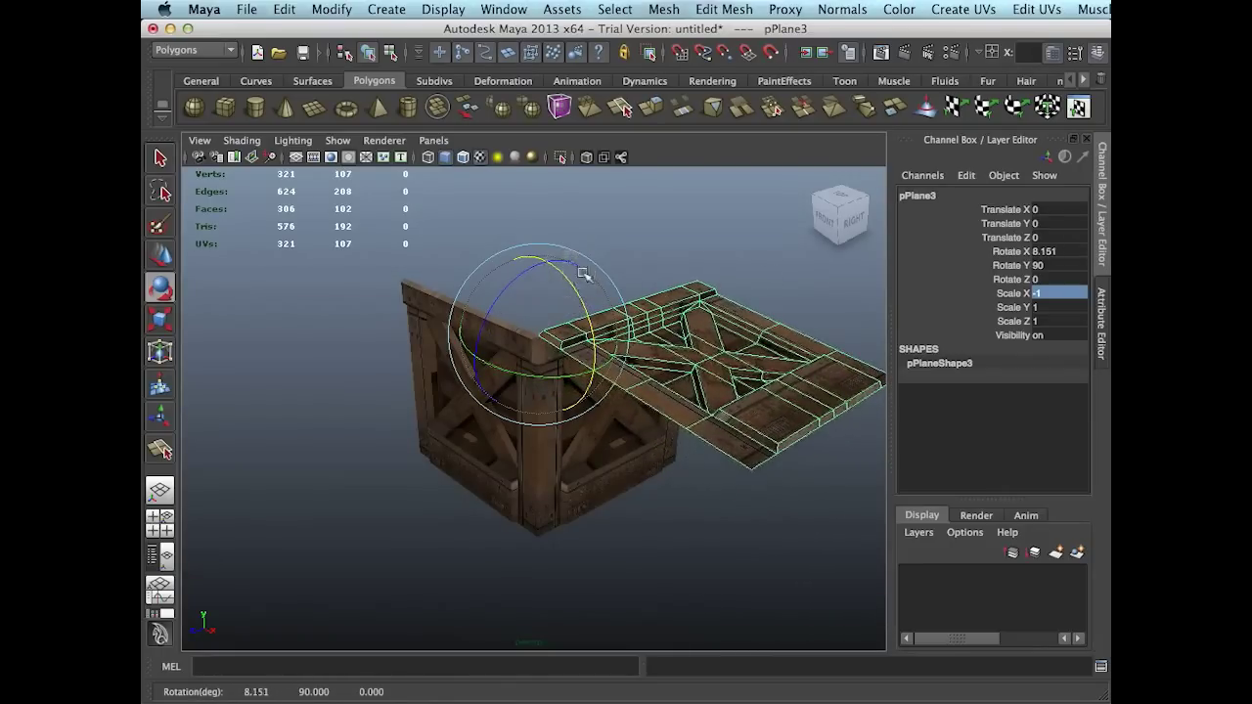
pyautogui.click(1048, 252)
pyautogui.write('0')
pyautogui.press('Return')
# Move the flat panel pPlane3 onto the crate top as its lid at Translate X -1.5.
pyautogui.keyDown('alt'); pyautogui.moveTo(822, 323); pyautogui.dragTo(634, 369); pyautogui.keyUp('alt')
pyautogui.press('w')
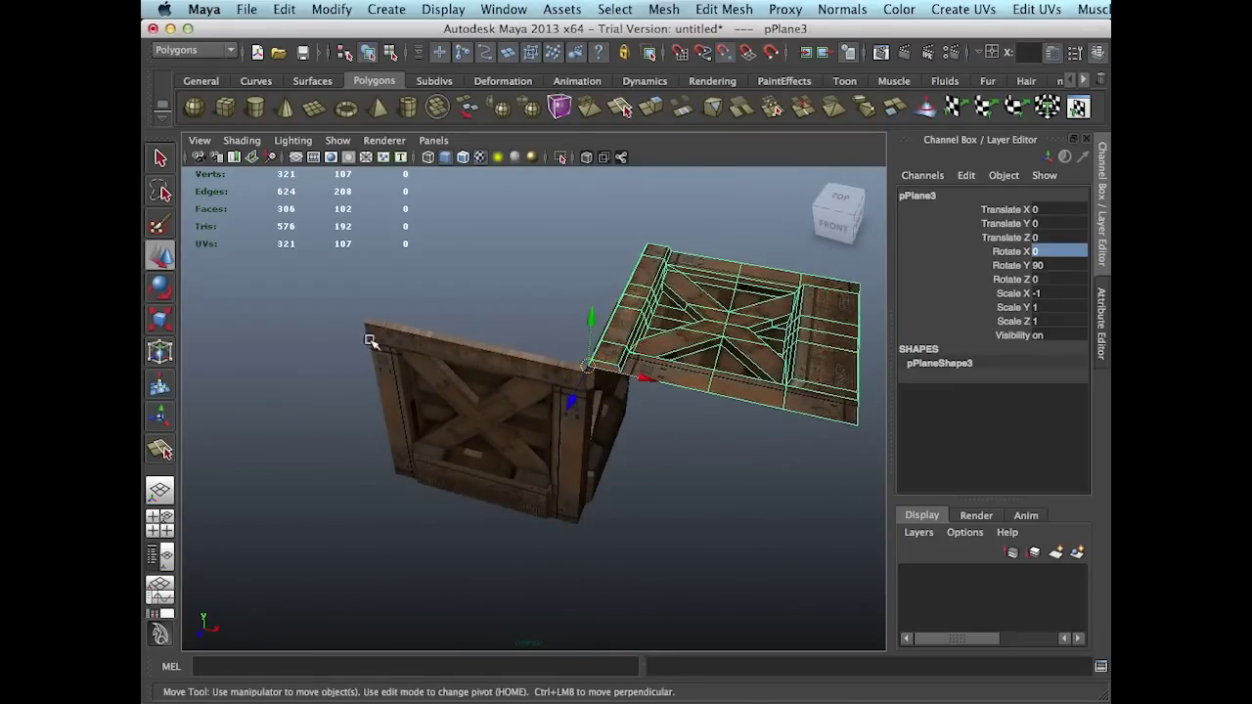
pyautogui.moveTo(585, 364); pyautogui.dragTo(364, 283)
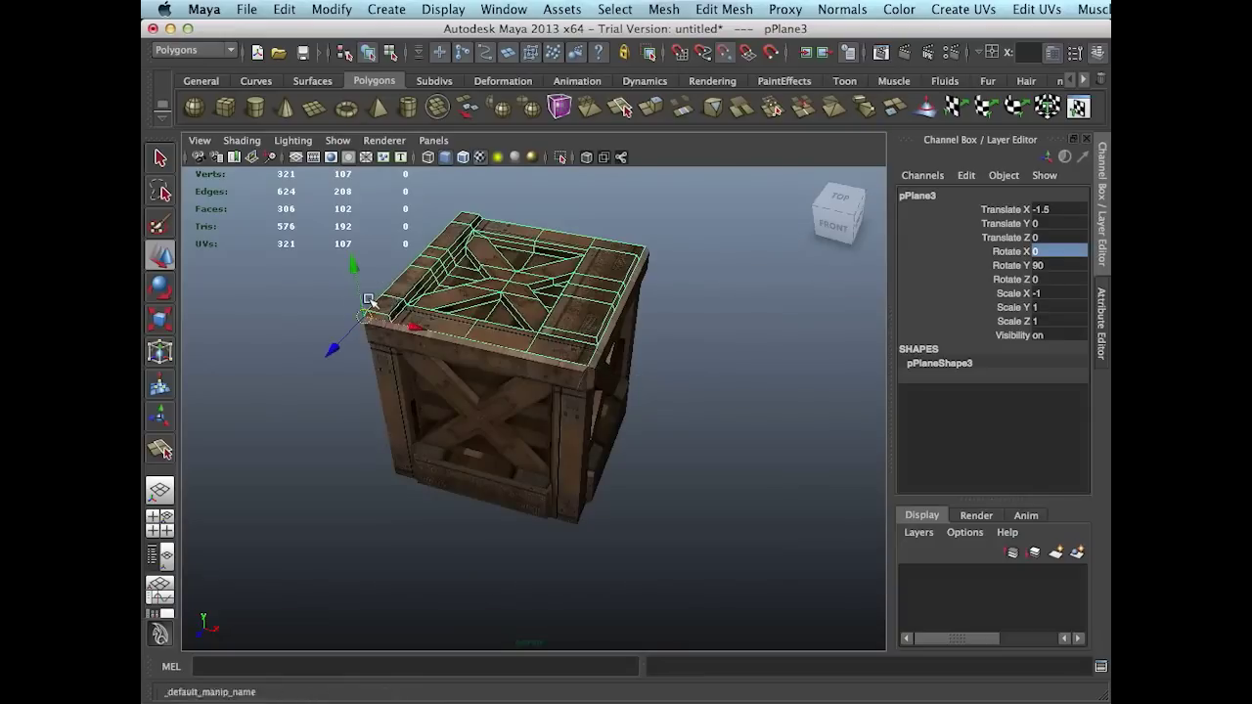
pyautogui.keyDown('alt'); pyautogui.moveTo(609, 356); pyautogui.dragTo(522, 353); pyautogui.keyUp('alt')
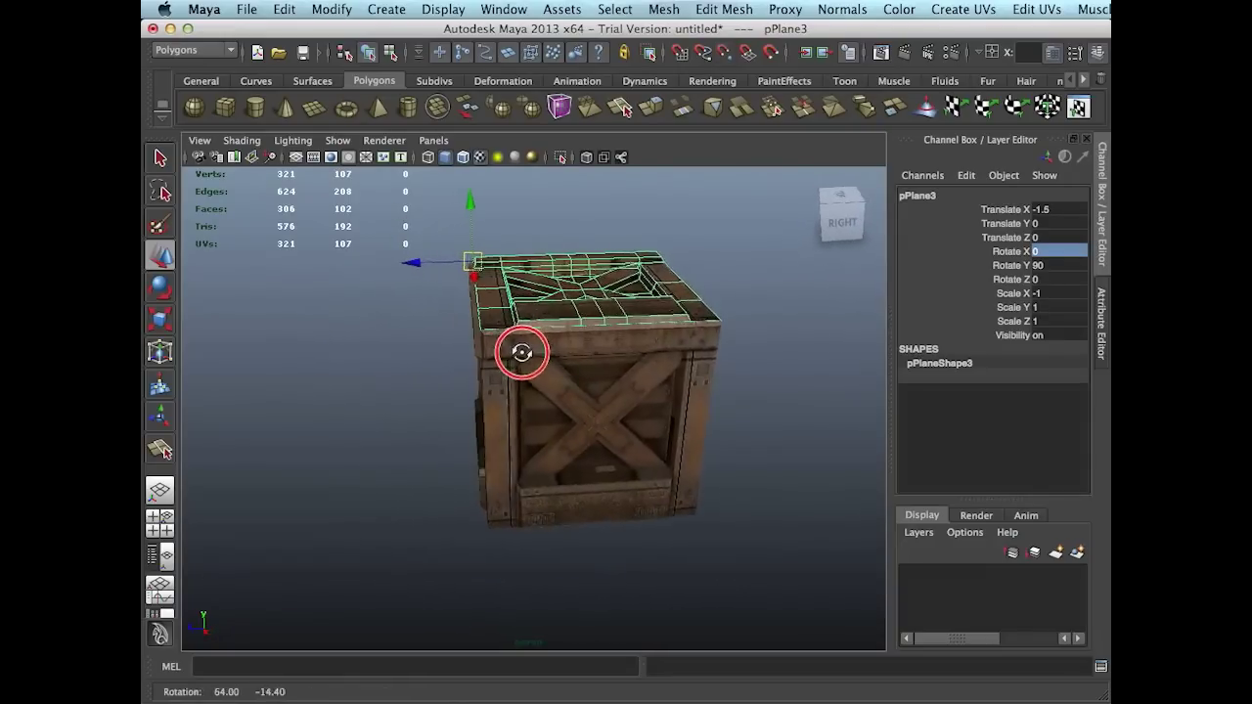
pyautogui.click(753, 361)
pyautogui.keyDown('alt'); pyautogui.moveTo(616, 397); pyautogui.dragTo(636, 431); pyautogui.keyUp('alt')
# Move the front panel pPlane1's pivot to the crate's left front corner.
pyautogui.click(546, 434)
pyautogui.keyDown('alt'); pyautogui.moveTo(546, 434); pyautogui.dragTo(618, 425); pyautogui.keyUp('alt')
pyautogui.press('Home')
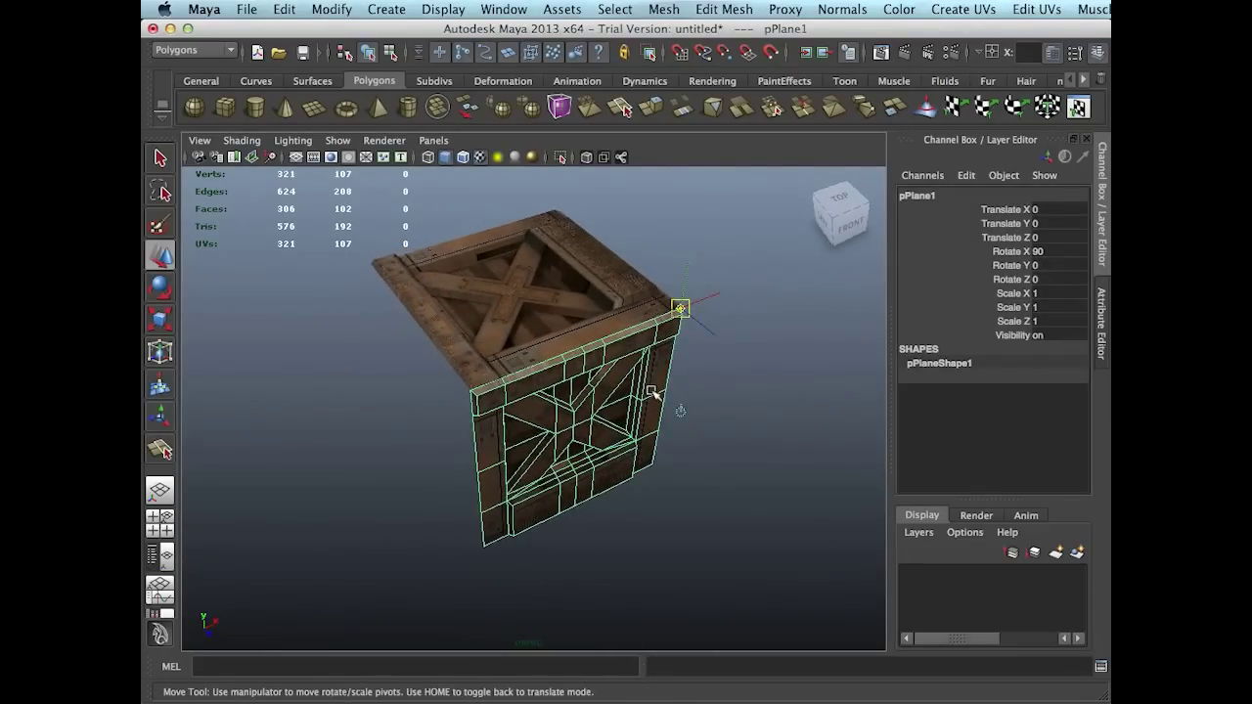
pyautogui.moveTo(680, 309); pyautogui.dragTo(538, 423)
pyautogui.press('Home')
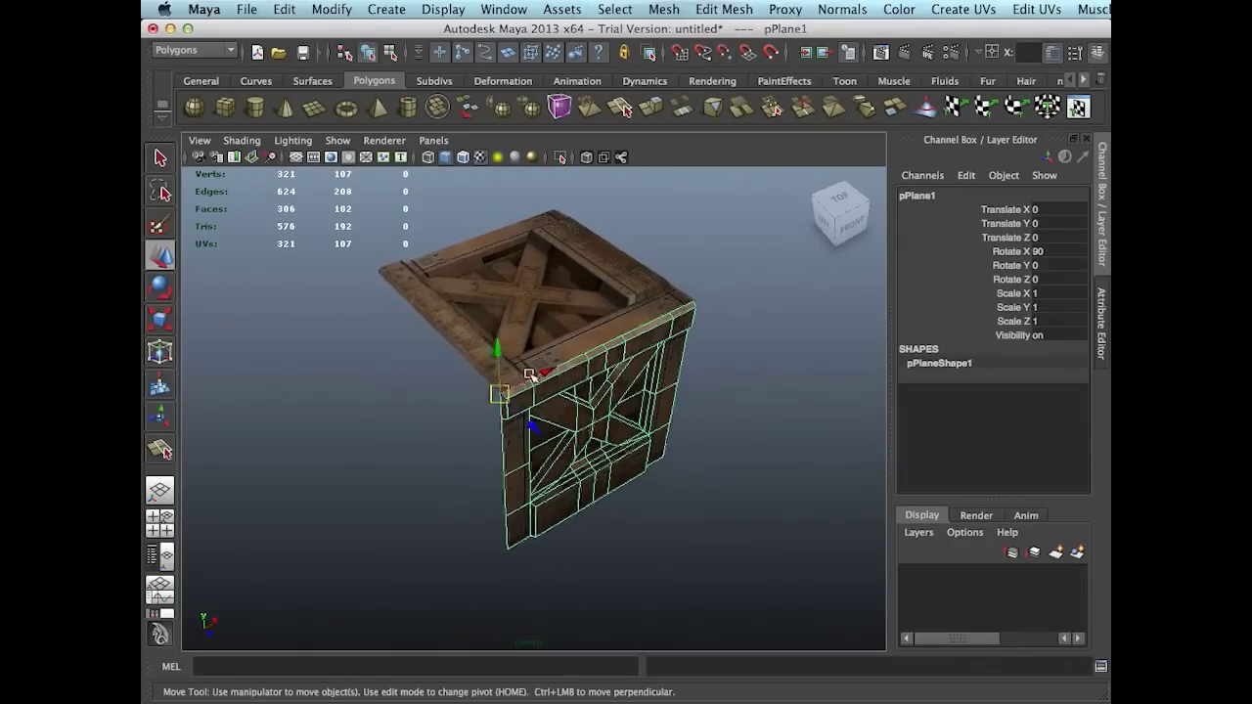
# Duplicate the front panel, mirror it with Scale X -1 and rotate it Y -90 to close the corner.
pyautogui.click(283, 11)
pyautogui.click(350, 422)
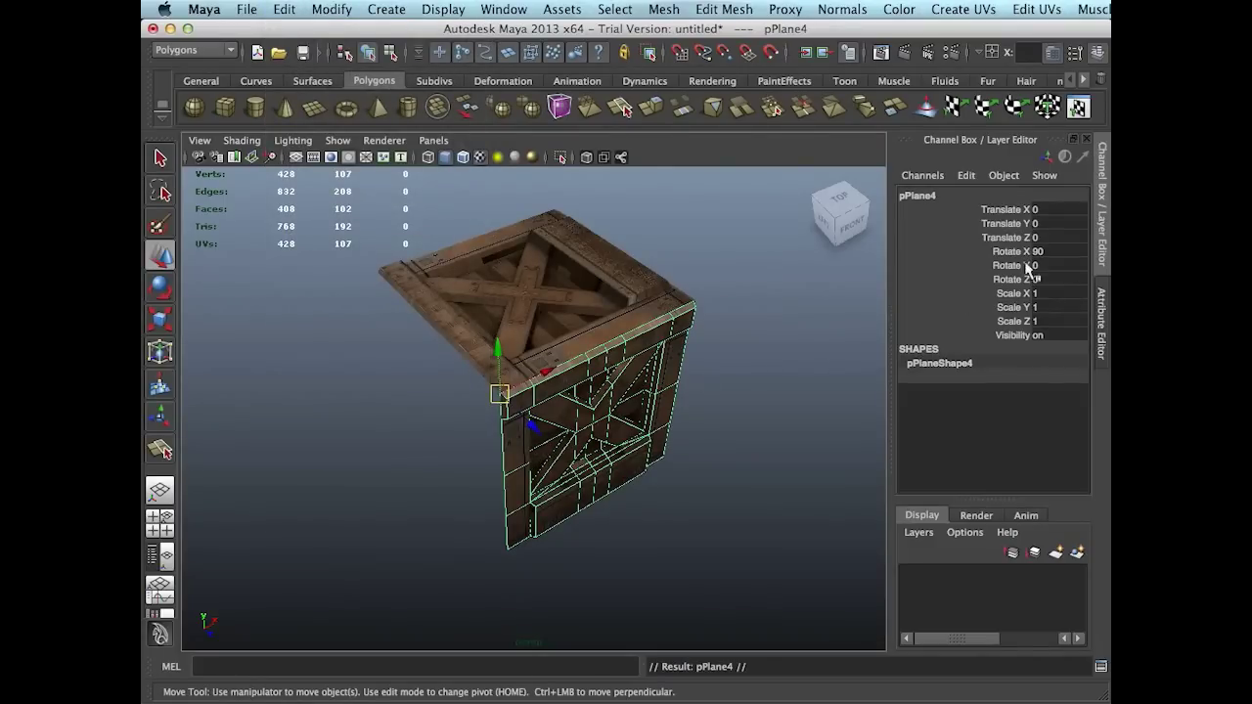
pyautogui.click(1073, 295)
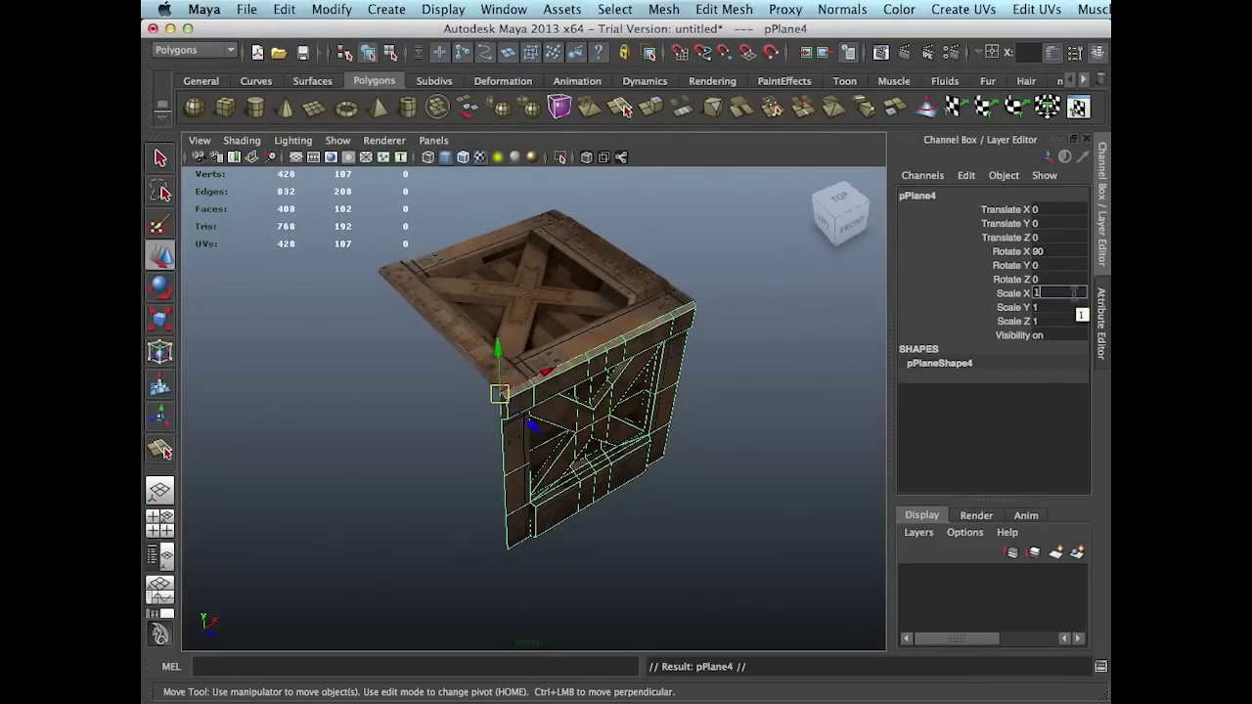
pyautogui.write('-1')
pyautogui.press('Return')
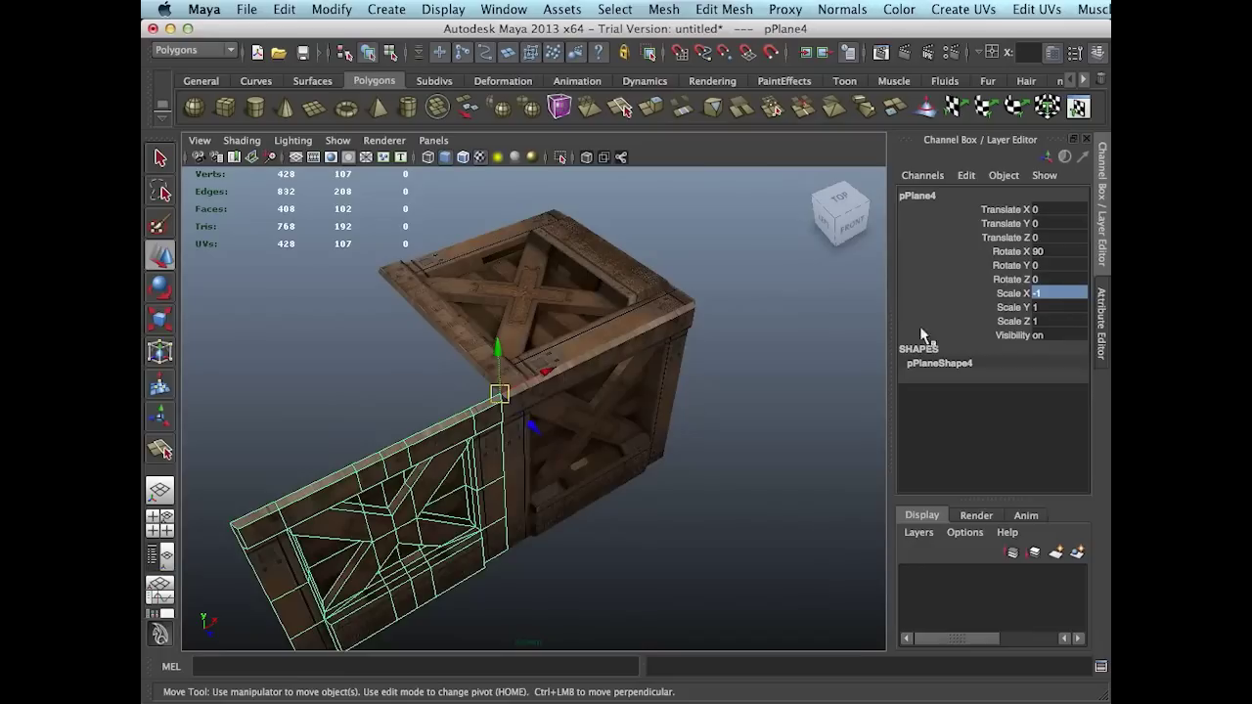
pyautogui.keyDown('alt'); pyautogui.moveTo(529, 482); pyautogui.dragTo(509, 388); pyautogui.keyUp('alt')
pyautogui.press('e')
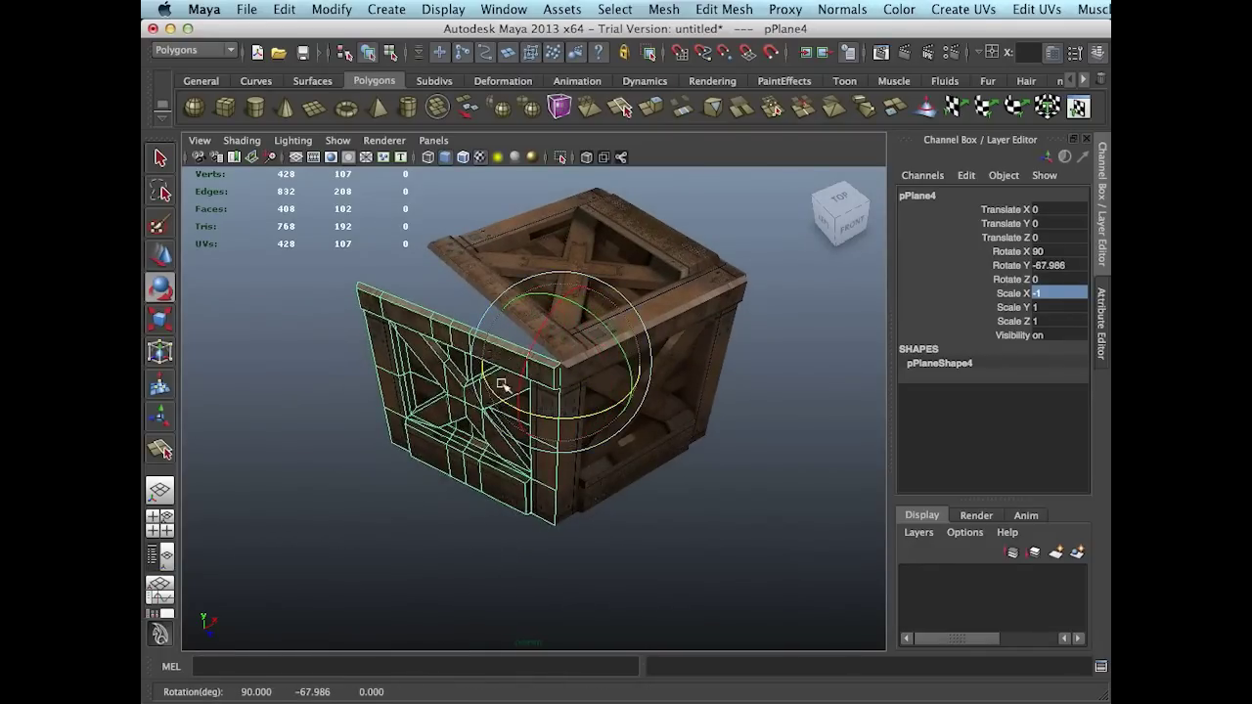
pyautogui.doubleClick(1063, 267)
pyautogui.write('-90')
pyautogui.press('Return')
pyautogui.keyDown('alt'); pyautogui.moveTo(881, 313); pyautogui.dragTo(425, 473); pyautogui.keyUp('alt')
# With the grid shown, move the front panel's pivot down to the ground.
pyautogui.press('q')
pyautogui.click(631, 437)
pyautogui.keyDown('alt'); pyautogui.moveTo(631, 437); pyautogui.dragTo(772, 433); pyautogui.keyUp('alt')
pyautogui.press('w')
pyautogui.keyDown('alt'); pyautogui.moveTo(666, 427); pyautogui.dragTo(718, 445); pyautogui.keyUp('alt')
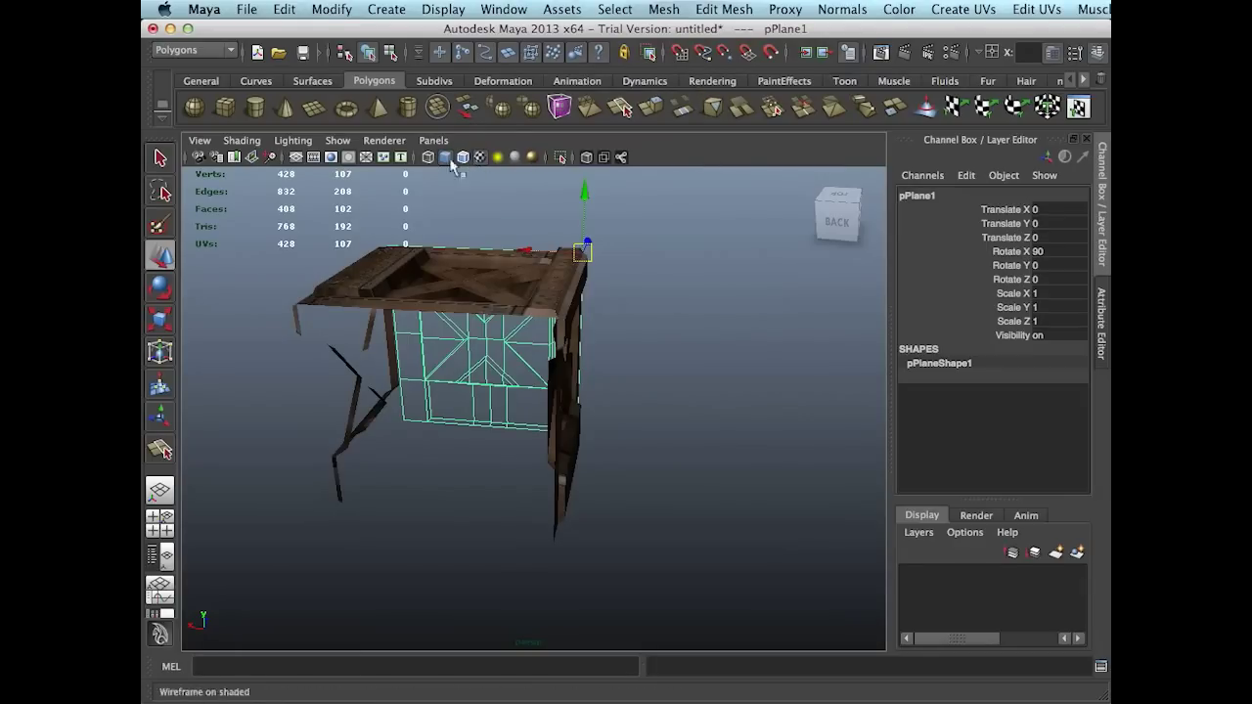
pyautogui.click(301, 165)
pyautogui.moveTo(509, 362)
pyautogui.keyDown('alt'); pyautogui.mouseDown()
pyautogui.moveTo(568, 358)
pyautogui.moveTo(532, 372)
pyautogui.mouseUp(); pyautogui.keyUp('alt')
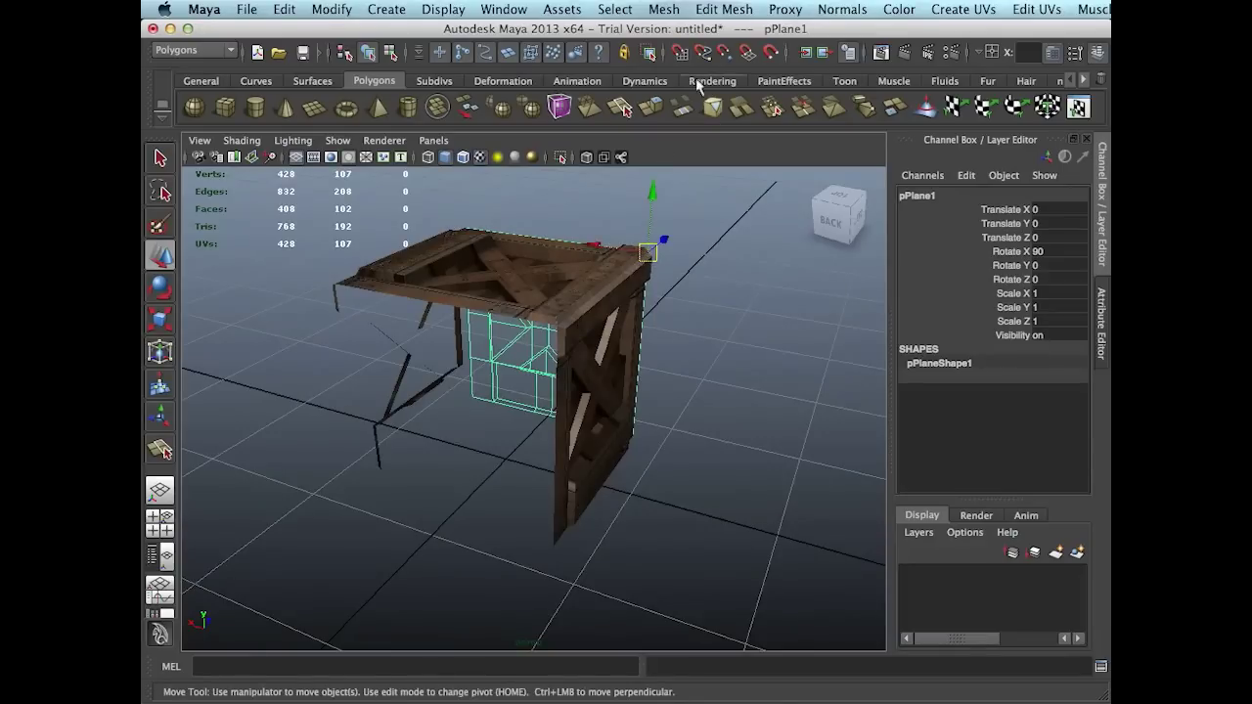
pyautogui.press('Home')
pyautogui.moveTo(651, 256); pyautogui.dragTo(506, 458)
pyautogui.press('Home')
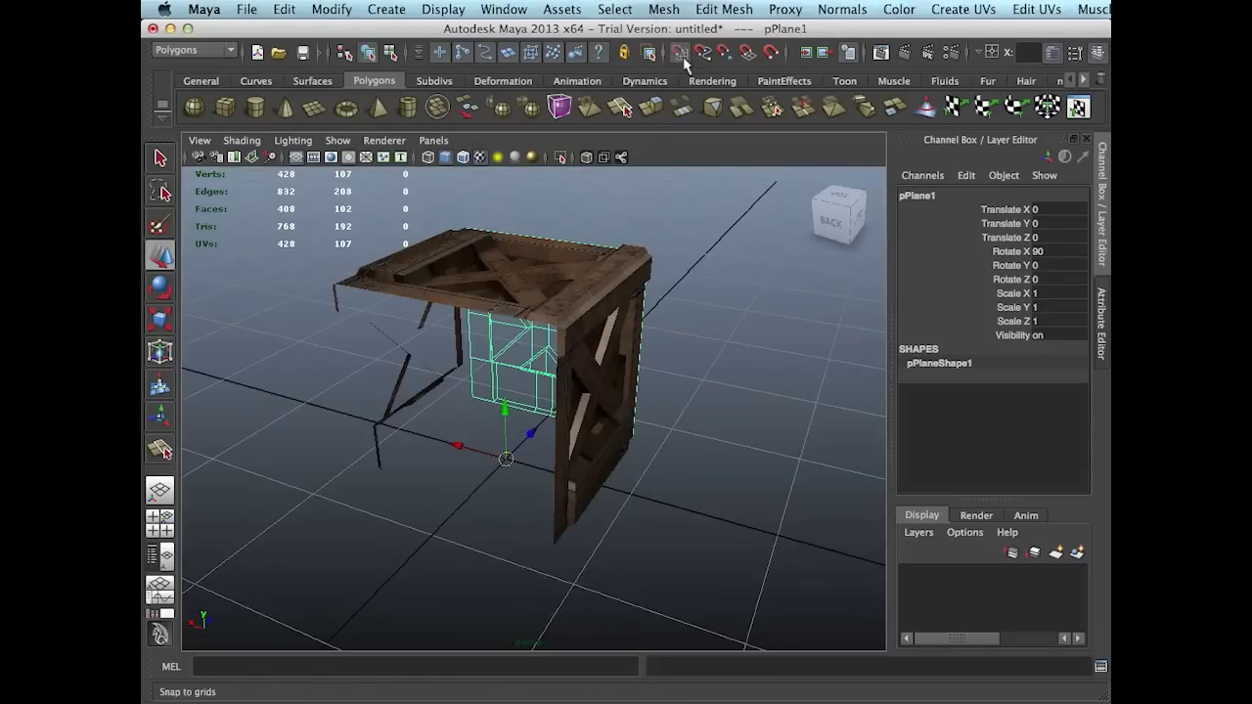
pyautogui.keyDown('alt'); pyautogui.moveTo(470, 441); pyautogui.dragTo(533, 452); pyautogui.keyUp('alt')
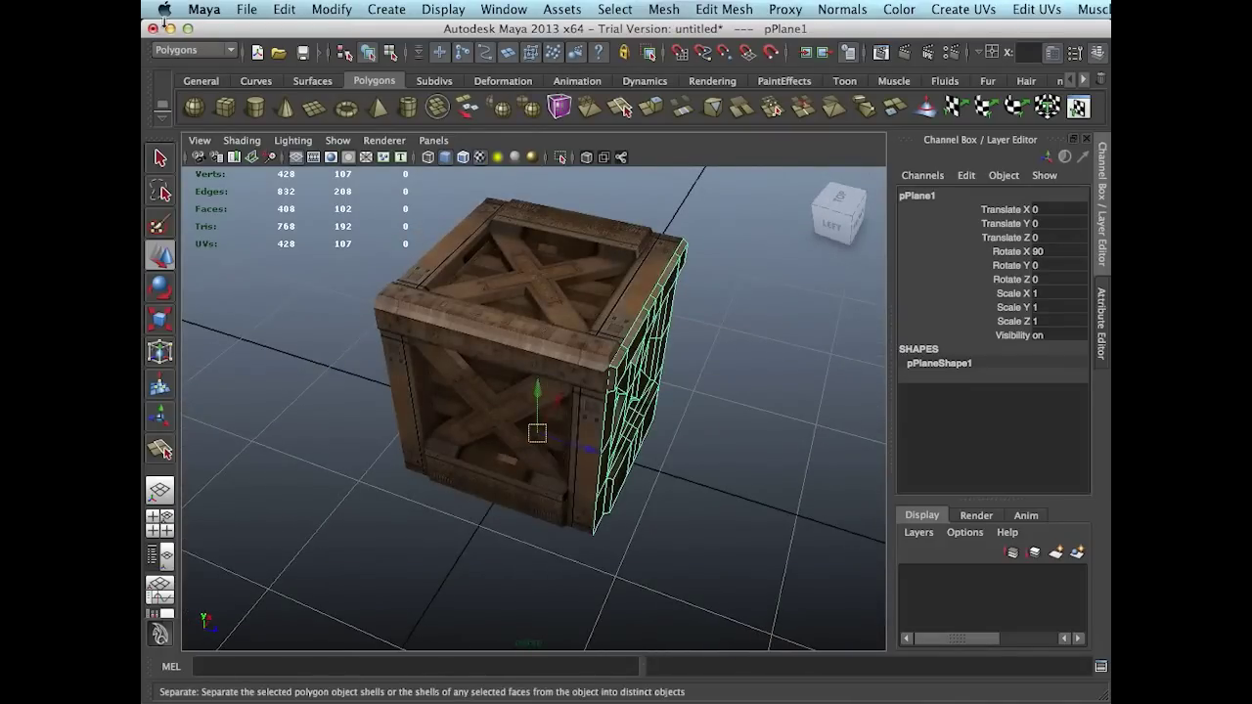
# Duplicate the front panel with Scale Y -1 to cover the opposite side.
pyautogui.click(281, 11)
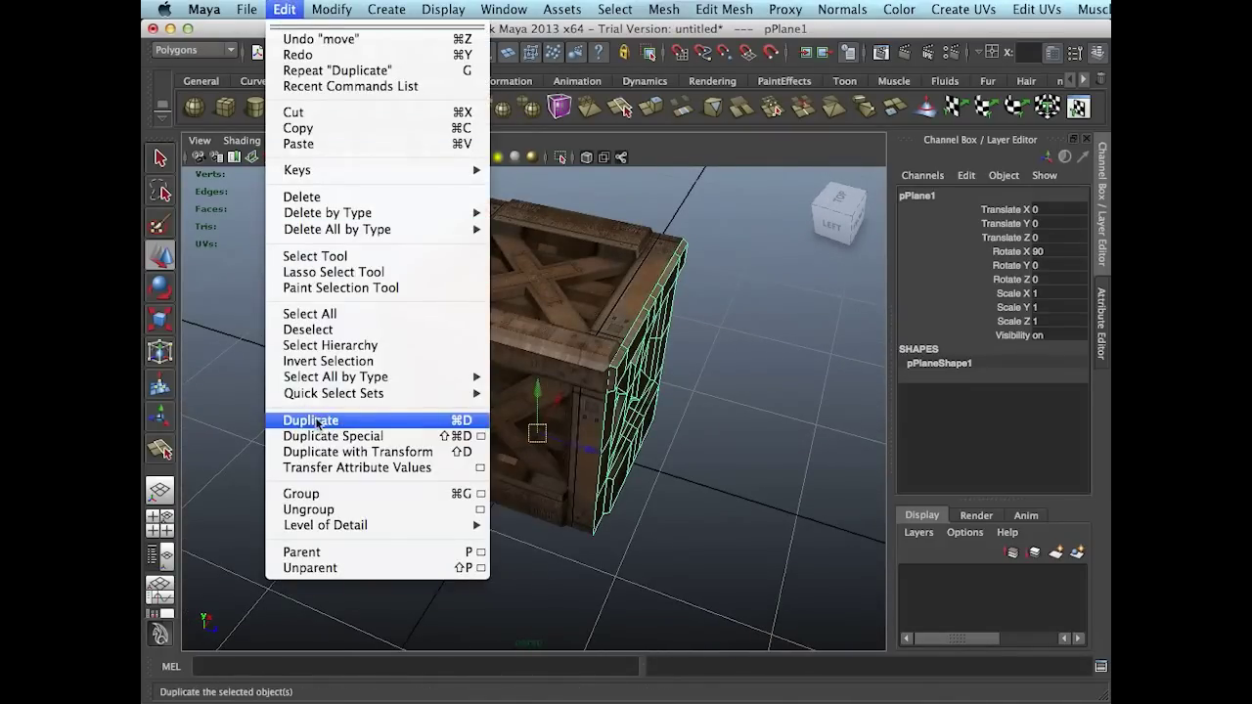
pyautogui.click(316, 417)
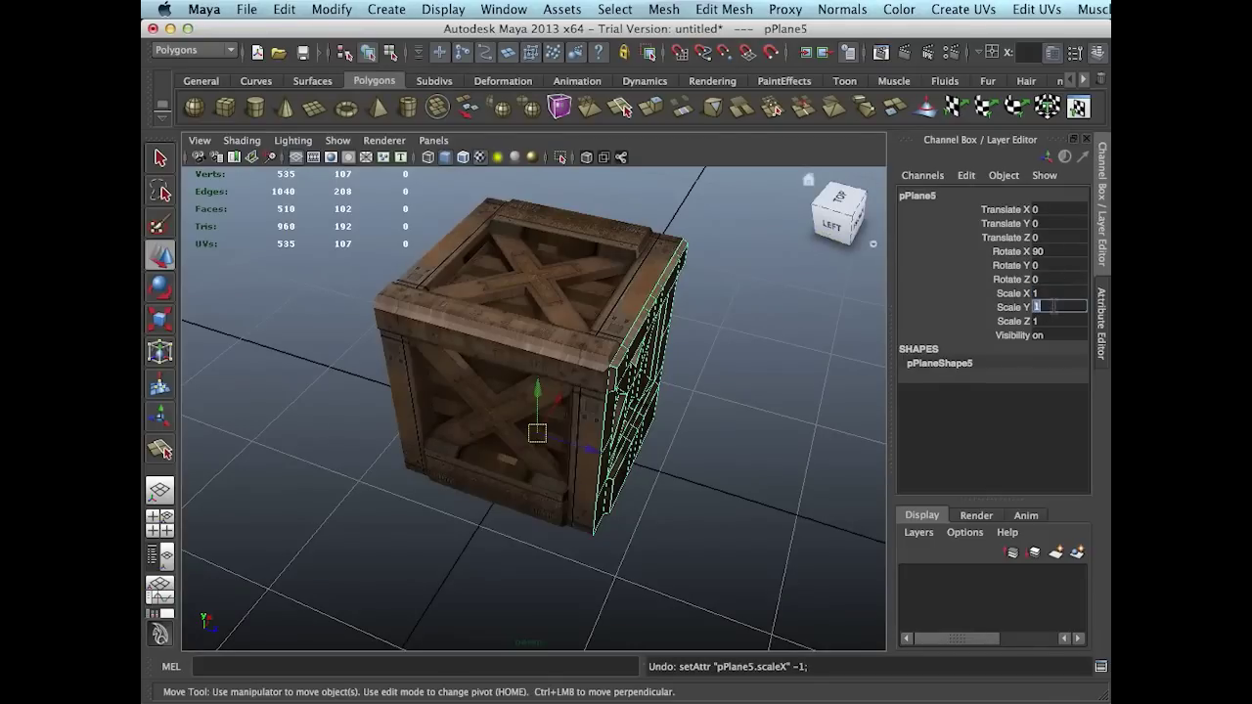
pyautogui.press('Return')
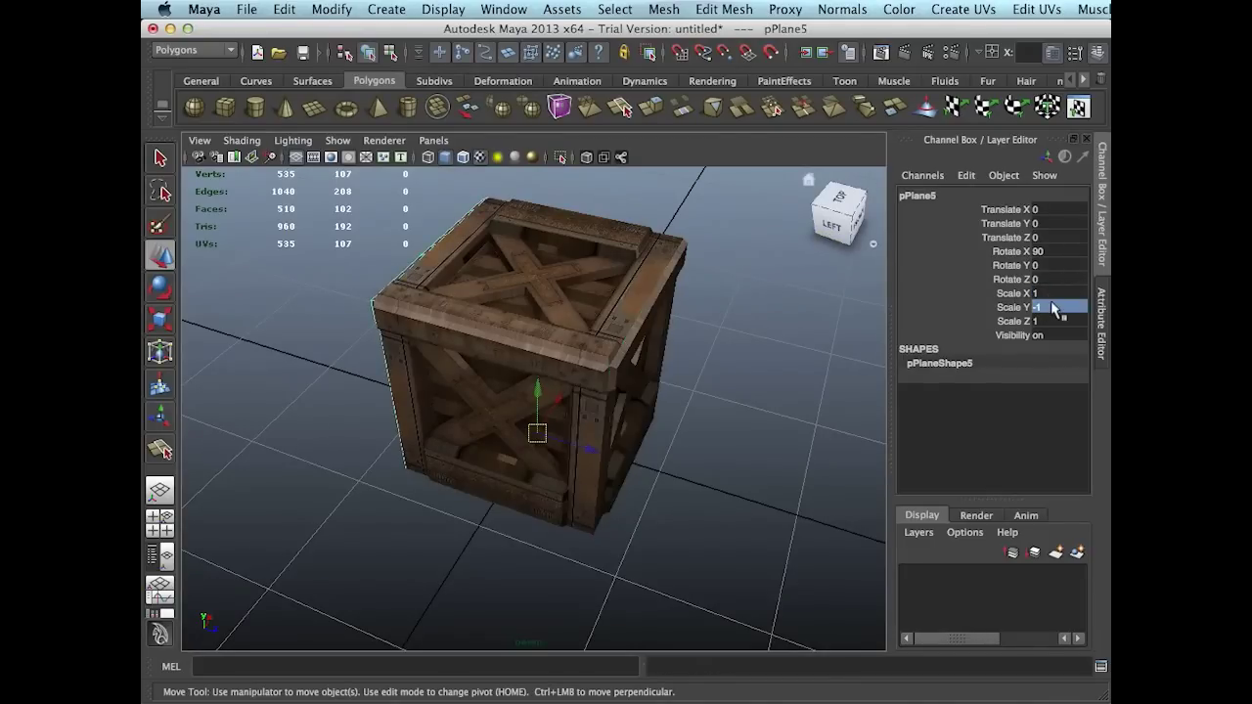
pyautogui.keyDown('alt'); pyautogui.moveTo(545, 359); pyautogui.dragTo(734, 341); pyautogui.keyUp('alt')
# Select all five crate panels together.
pyautogui.press('q')
pyautogui.keyDown('alt'); pyautogui.moveTo(623, 426); pyautogui.dragTo(657, 442); pyautogui.keyUp('alt')
pyautogui.click(736, 441)
pyautogui.click(617, 425)
pyautogui.click(539, 416)
pyautogui.click(546, 286)
pyautogui.keyDown('alt'); pyautogui.moveTo(607, 333); pyautogui.dragTo(568, 383); pyautogui.keyUp('alt')
pyautogui.click(439, 433)
pyautogui.keyDown('alt'); pyautogui.moveTo(439, 433); pyautogui.dragTo(411, 344); pyautogui.keyUp('alt')
pyautogui.moveTo(360, 225); pyautogui.dragTo(749, 574)
pyautogui.keyDown('alt'); pyautogui.moveTo(696, 516); pyautogui.dragTo(622, 468); pyautogui.keyUp('alt')
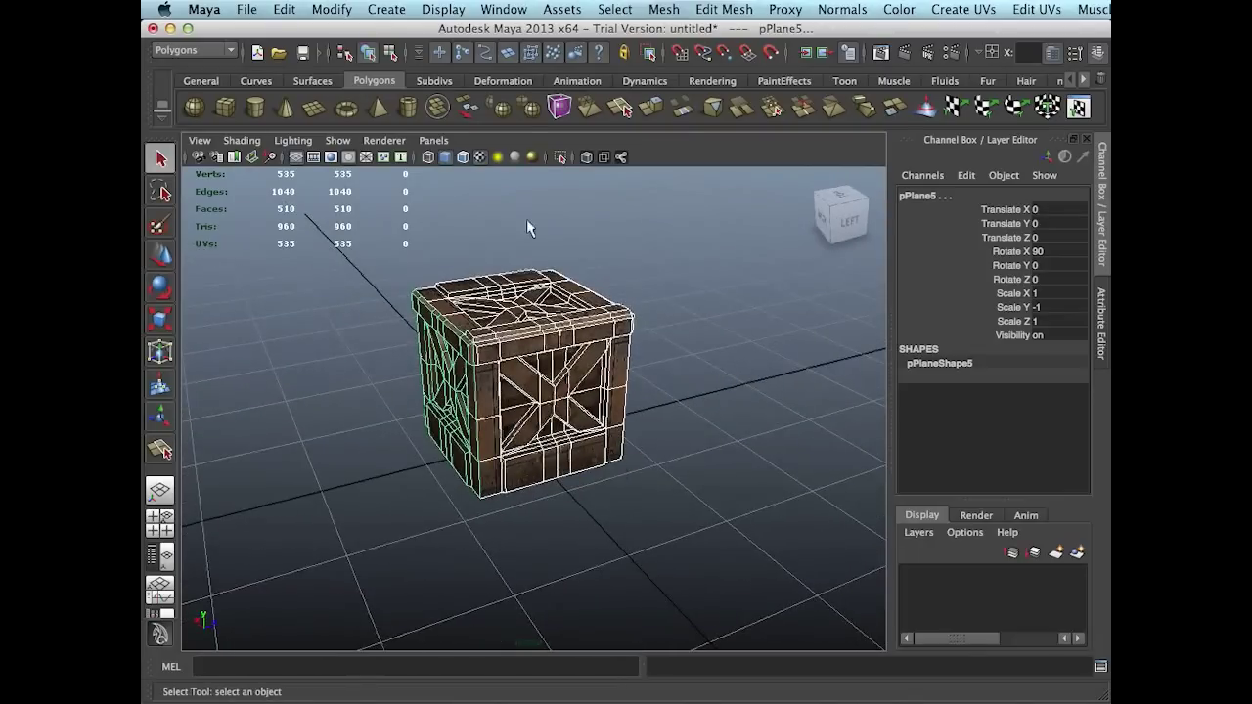
# Combine the panels into one mesh and select all its vertices.
pyautogui.click(437, 108)
pyautogui.keyDown('alt'); pyautogui.moveTo(445, 270); pyautogui.dragTo(506, 337); pyautogui.keyUp('alt')
pyautogui.rightClick(519, 355)
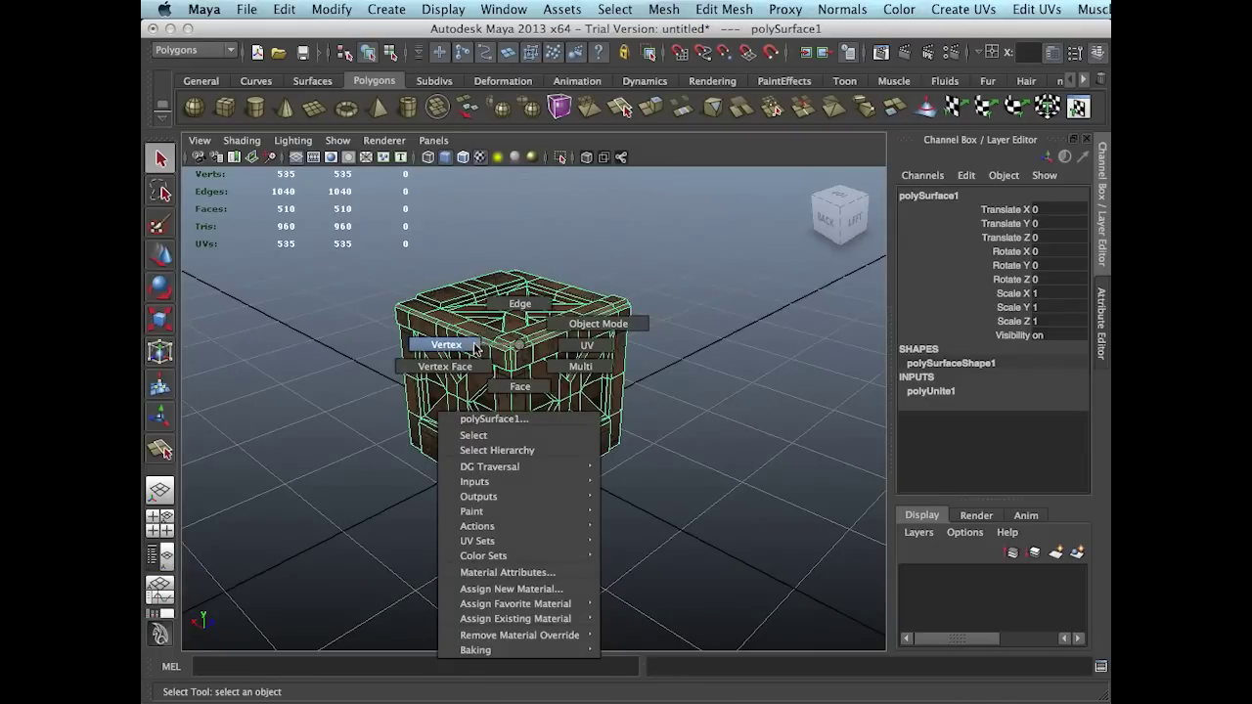
pyautogui.click(476, 348)
pyautogui.moveTo(311, 219); pyautogui.dragTo(792, 581)
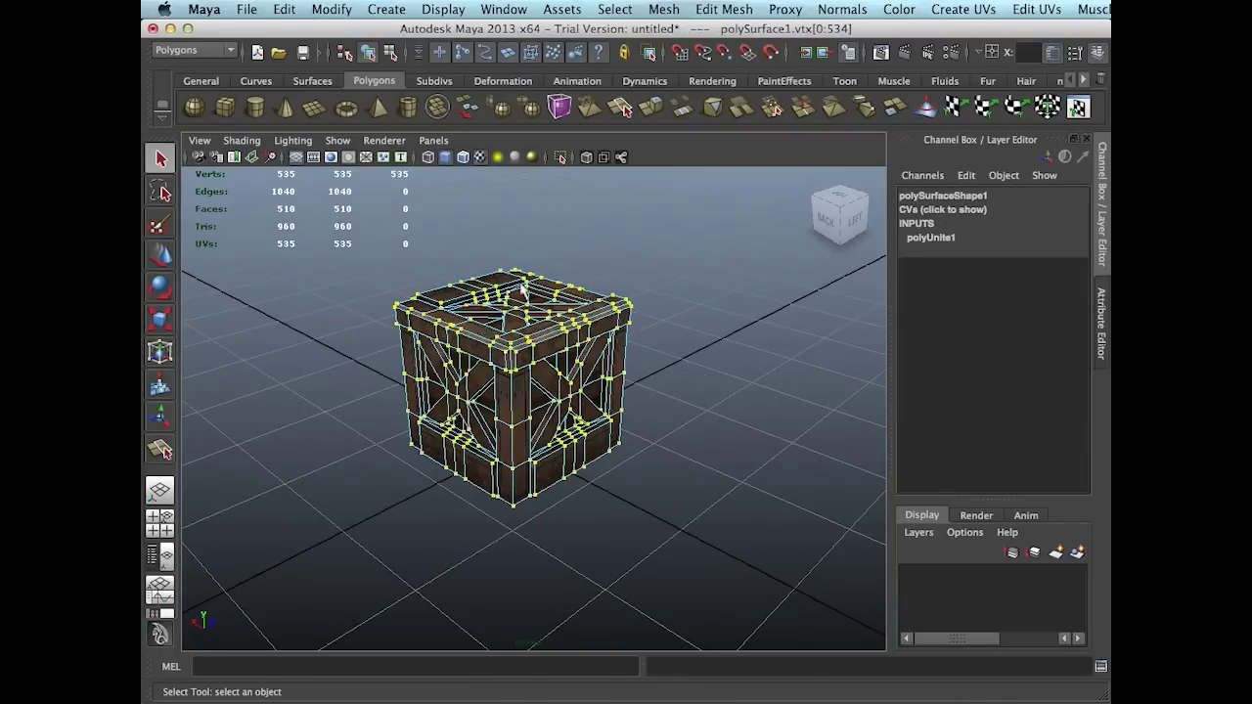
pyautogui.keyDown('alt'); pyautogui.moveTo(520, 536); pyautogui.dragTo(649, 432); pyautogui.keyUp('alt')
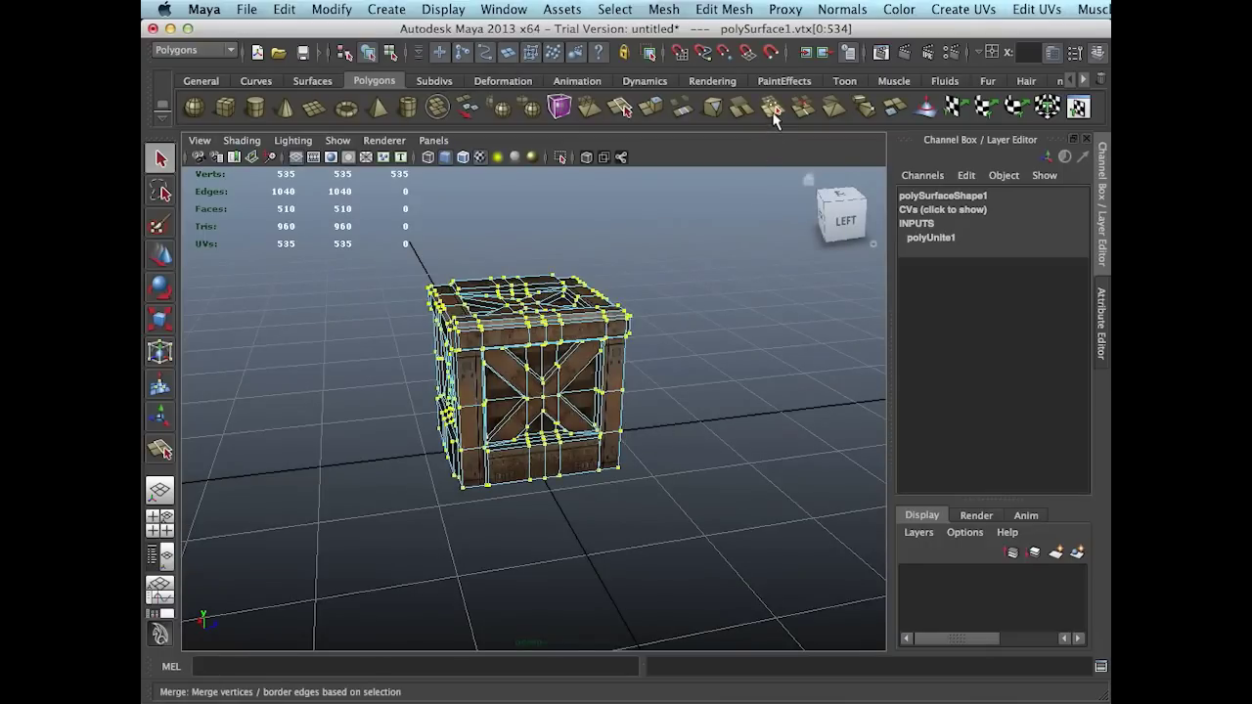
# Merge the overlapping vertices down to 504 and return to object mode.
pyautogui.click(773, 110)
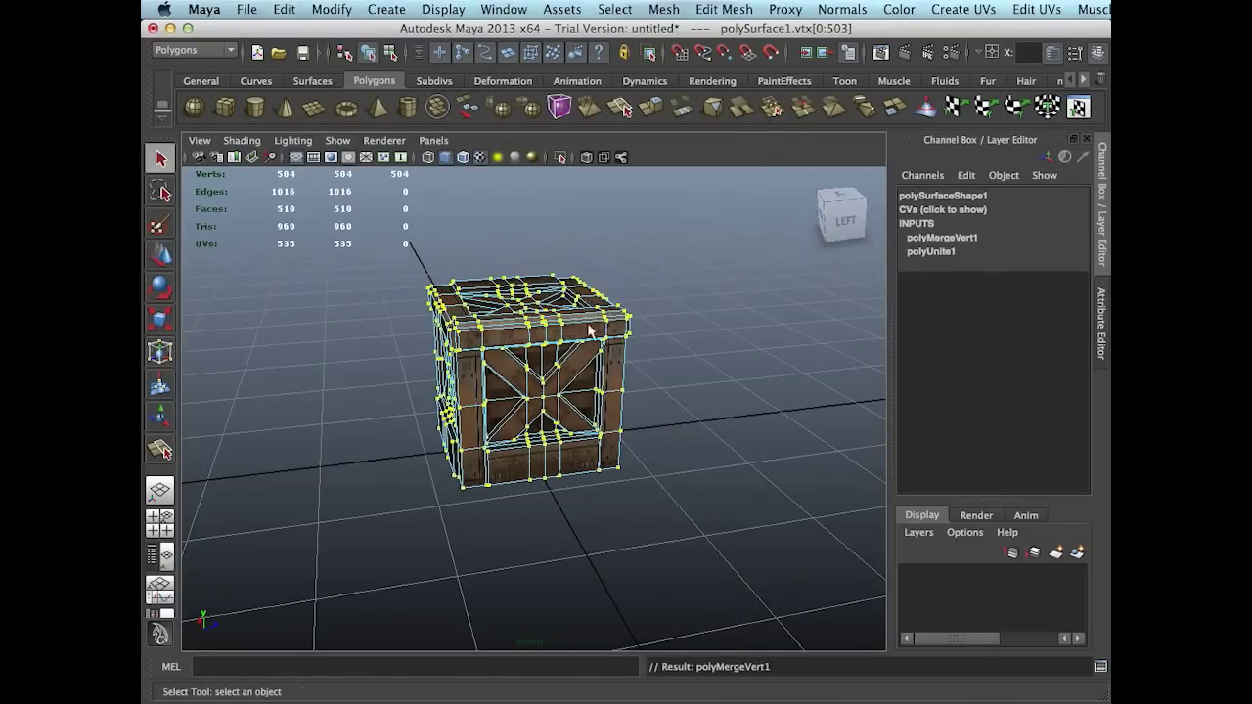
pyautogui.keyDown('alt'); pyautogui.moveTo(590, 332); pyautogui.dragTo(582, 357); pyautogui.keyUp('alt')
pyautogui.rightClick(540, 354)
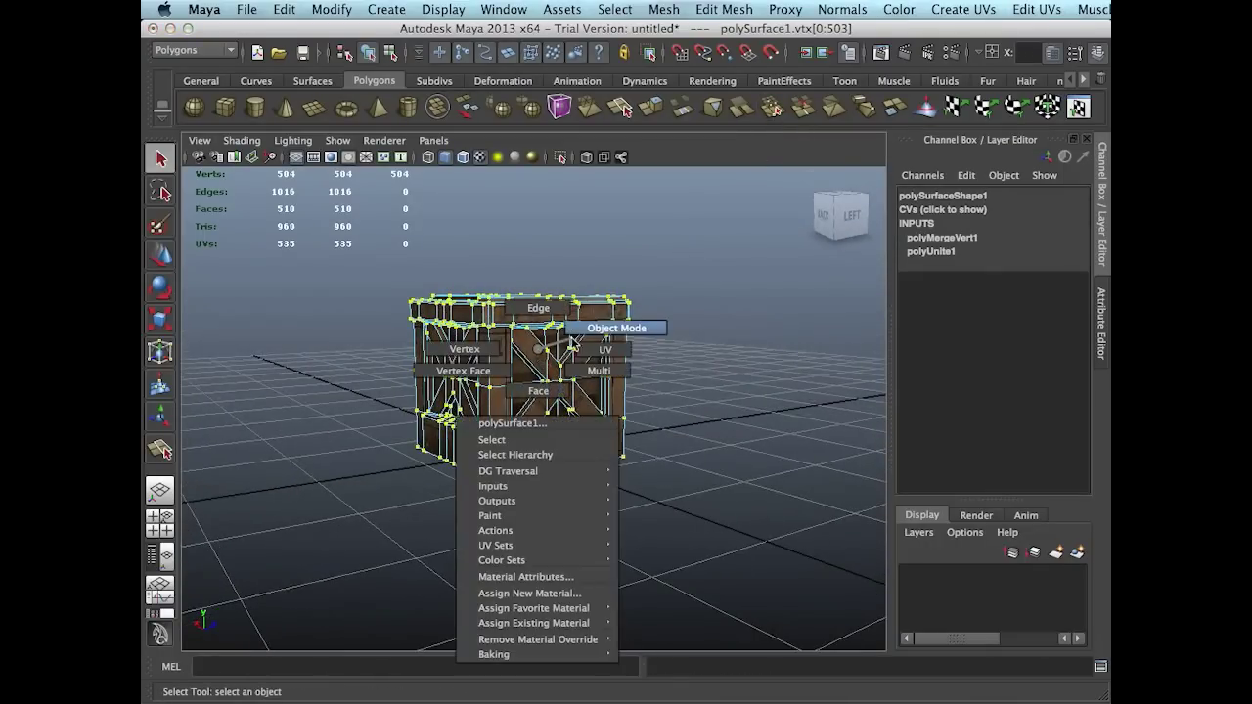
pyautogui.click(578, 333)
pyautogui.click(690, 342)
pyautogui.keyDown('alt'); pyautogui.moveTo(551, 372); pyautogui.dragTo(584, 405); pyautogui.keyUp('alt')
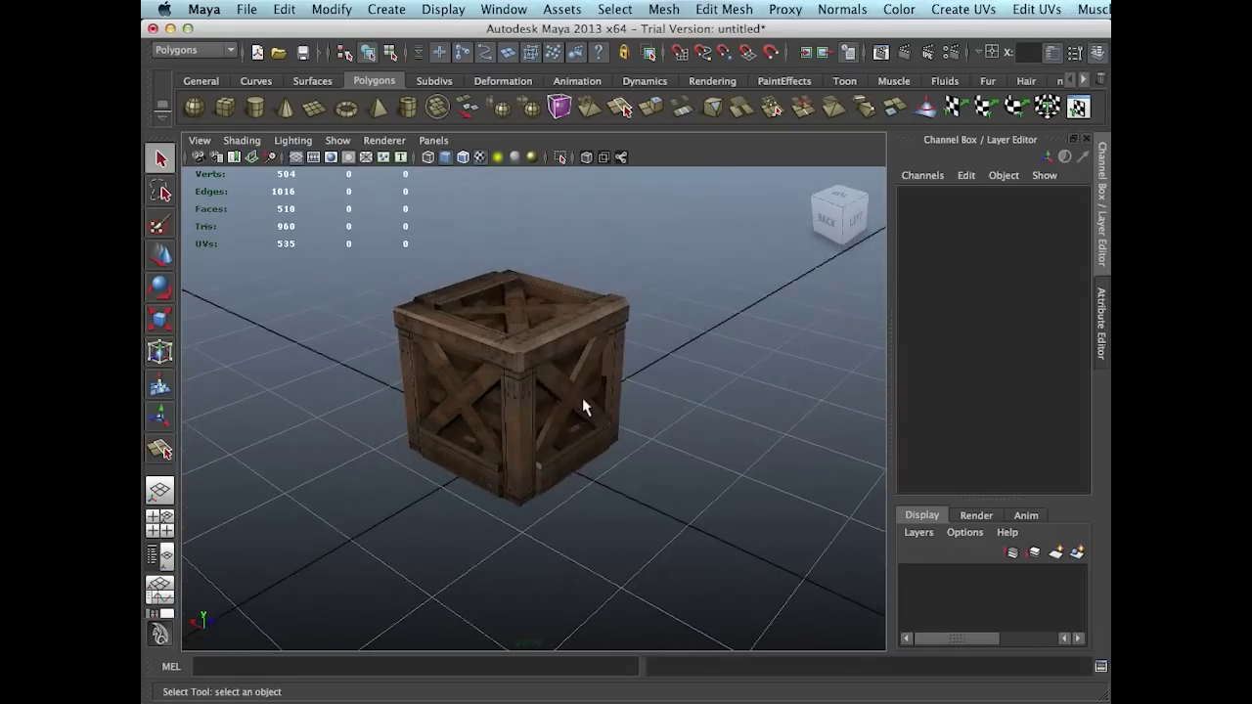
# Close the Move tool settings panel and select the whole crate.
pyautogui.doubleClick(162, 257)
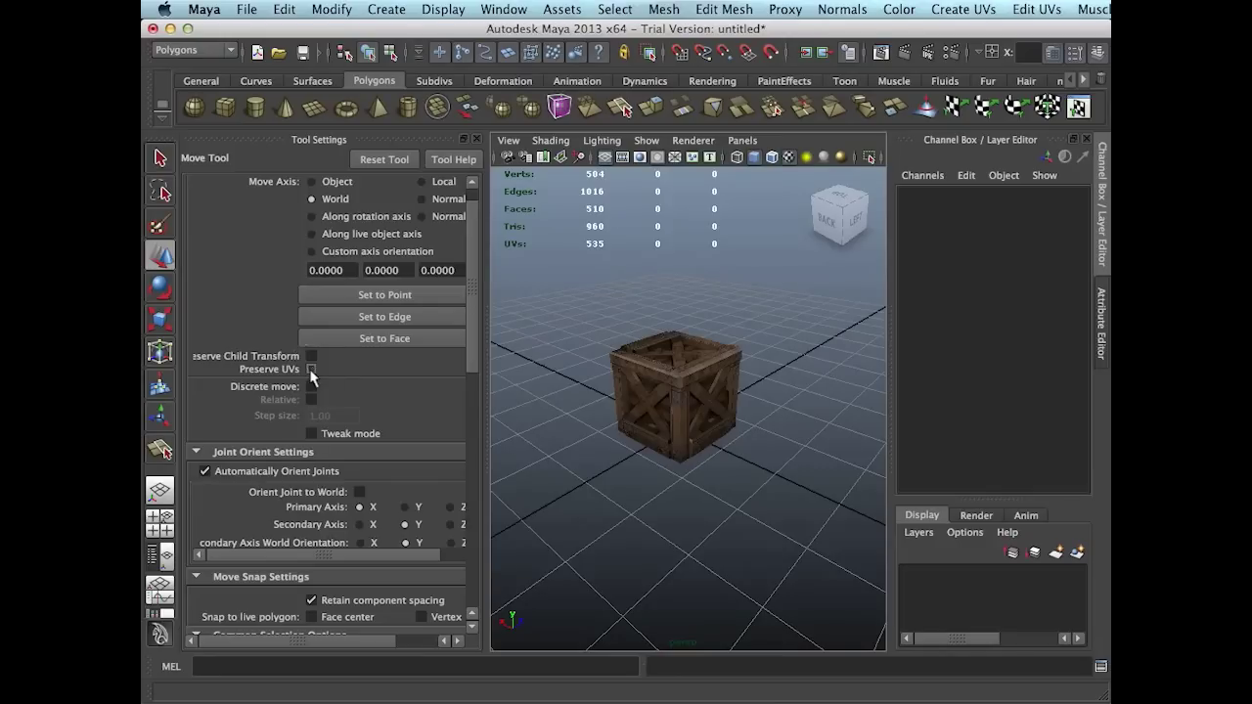
pyautogui.click(477, 140)
pyautogui.keyDown('alt'); pyautogui.moveTo(440, 354); pyautogui.dragTo(503, 330); pyautogui.keyUp('alt')
pyautogui.scroll(3, 461, 372)
pyautogui.scroll(3, 480, 357)
pyautogui.click(503, 330)
pyautogui.press('q')
pyautogui.scroll(2, 609, 358)
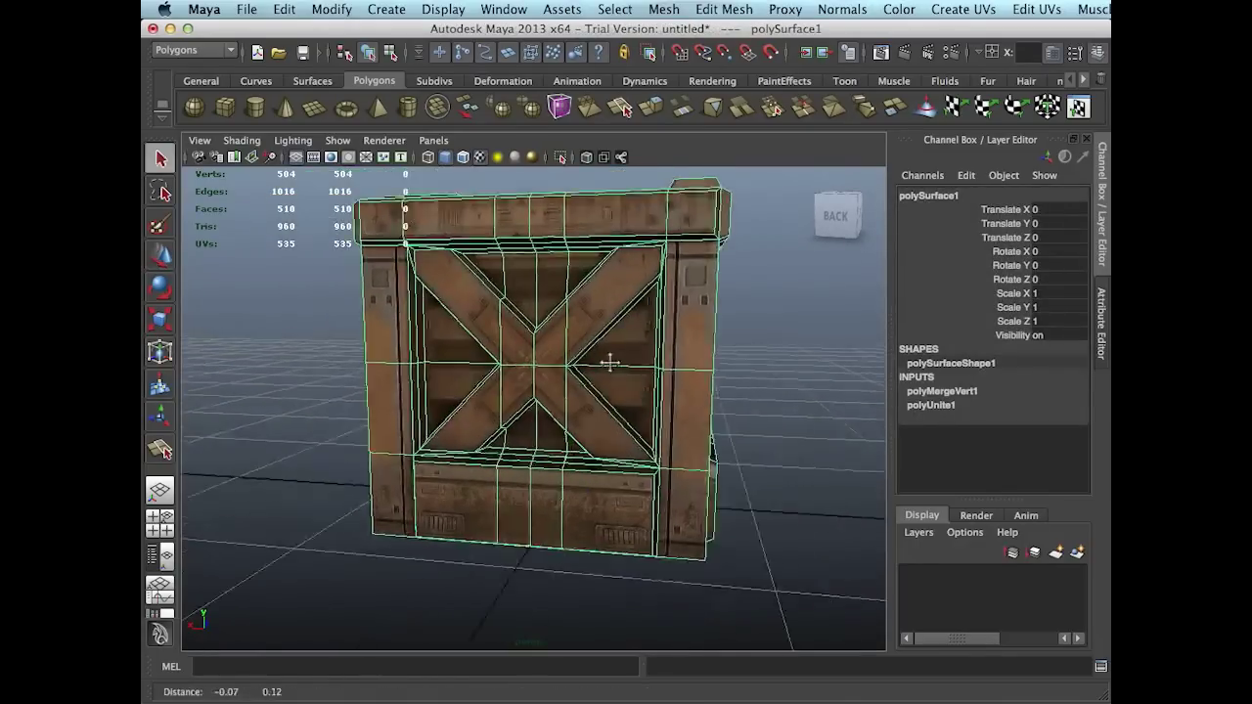
# In edge mode, pick an edge on the crate's front face.
pyautogui.keyDown('alt'); pyautogui.moveTo(609, 358); pyautogui.dragTo(439, 221); pyautogui.keyUp('alt')
pyautogui.scroll(-3, 448, 348)
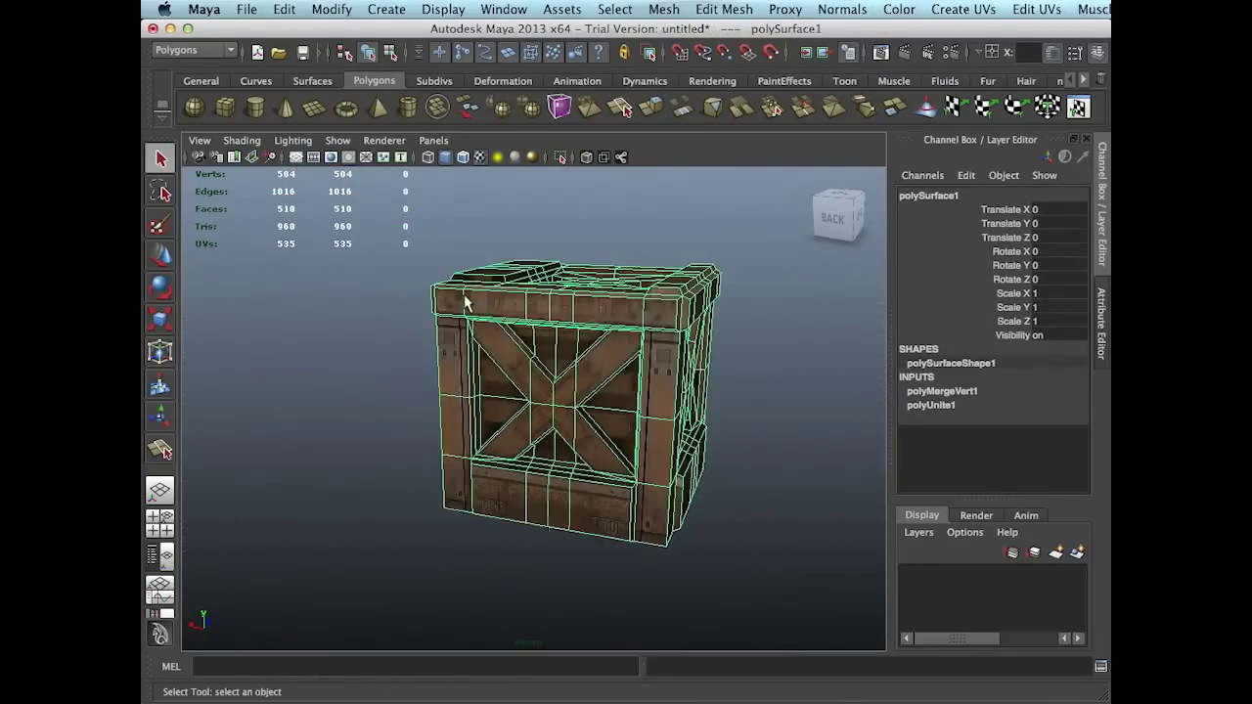
pyautogui.keyDown('alt'); pyautogui.moveTo(468, 301); pyautogui.dragTo(487, 330); pyautogui.keyUp('alt')
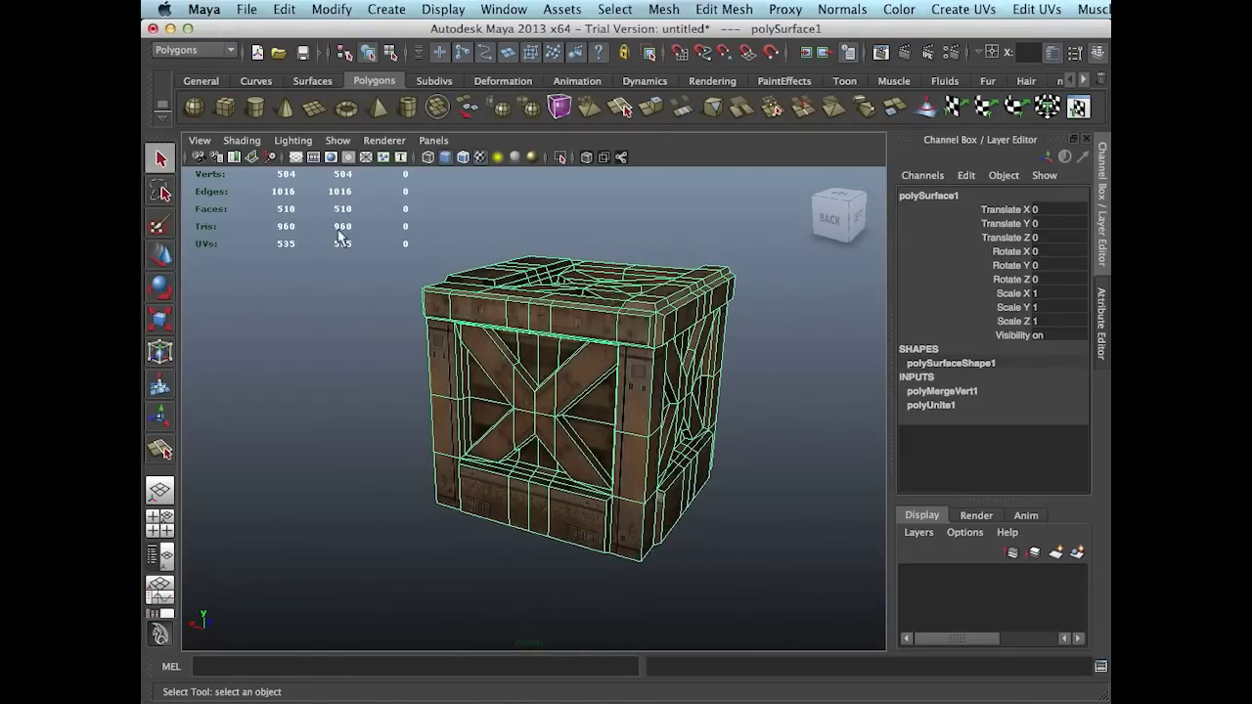
pyautogui.keyDown('alt'); pyautogui.moveTo(341, 235); pyautogui.dragTo(532, 322); pyautogui.keyUp('alt')
pyautogui.scroll(4, 567, 461)
pyautogui.press('F10')
pyautogui.keyDown('alt'); pyautogui.moveTo(567, 461); pyautogui.dragTo(568, 447, button='middle'); pyautogui.keyUp('alt')
pyautogui.moveTo(568, 447)
pyautogui.keyDown('alt'); pyautogui.mouseDown()
pyautogui.moveTo(563, 494)
pyautogui.moveTo(551, 470)
pyautogui.moveTo(581, 456)
pyautogui.moveTo(562, 469)
pyautogui.mouseUp(); pyautogui.keyUp('alt')
pyautogui.click(558, 494)
# Delete the central vertical edge loop and a loop around the top rim.
pyautogui.doubleClick(570, 468)
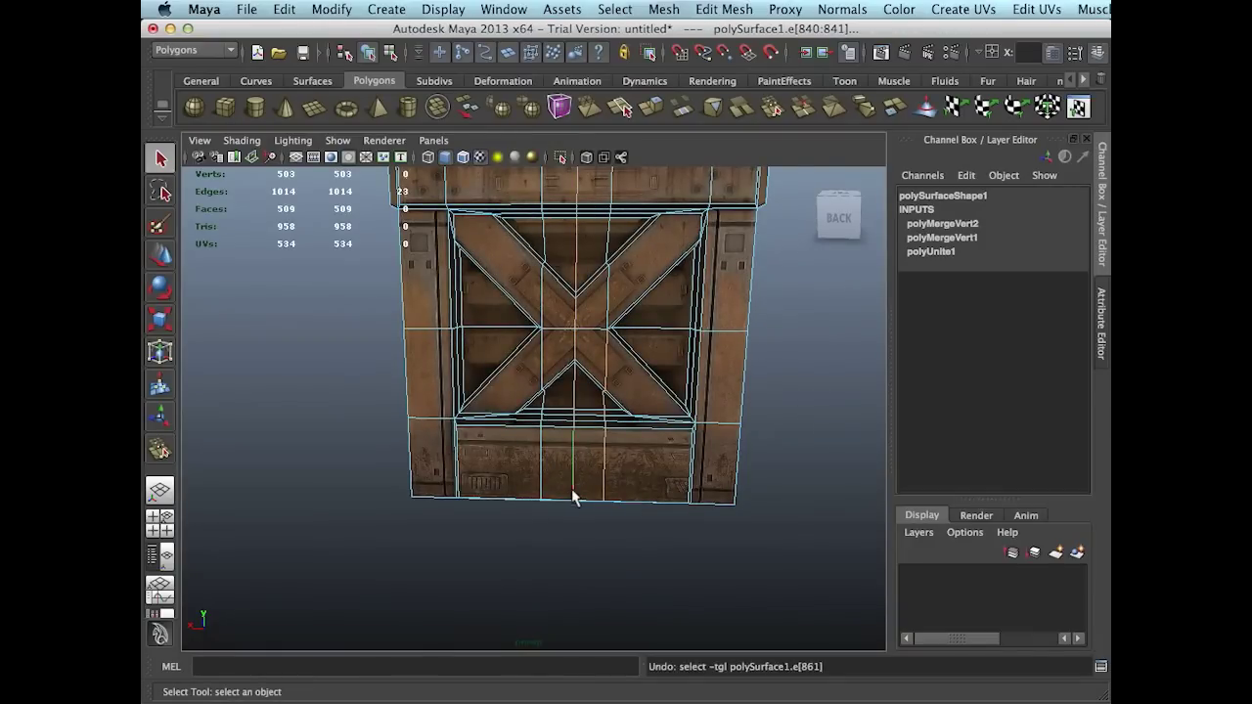
pyautogui.click(542, 478)
pyautogui.keyDown('alt'); pyautogui.moveTo(590, 469); pyautogui.dragTo(665, 502); pyautogui.keyUp('alt')
pyautogui.click(724, 8)
pyautogui.click(763, 509)
pyautogui.click(602, 262)
pyautogui.doubleClick(543, 253)
pyautogui.keyDown('alt'); pyautogui.moveTo(543, 260); pyautogui.dragTo(554, 283); pyautogui.keyUp('alt')
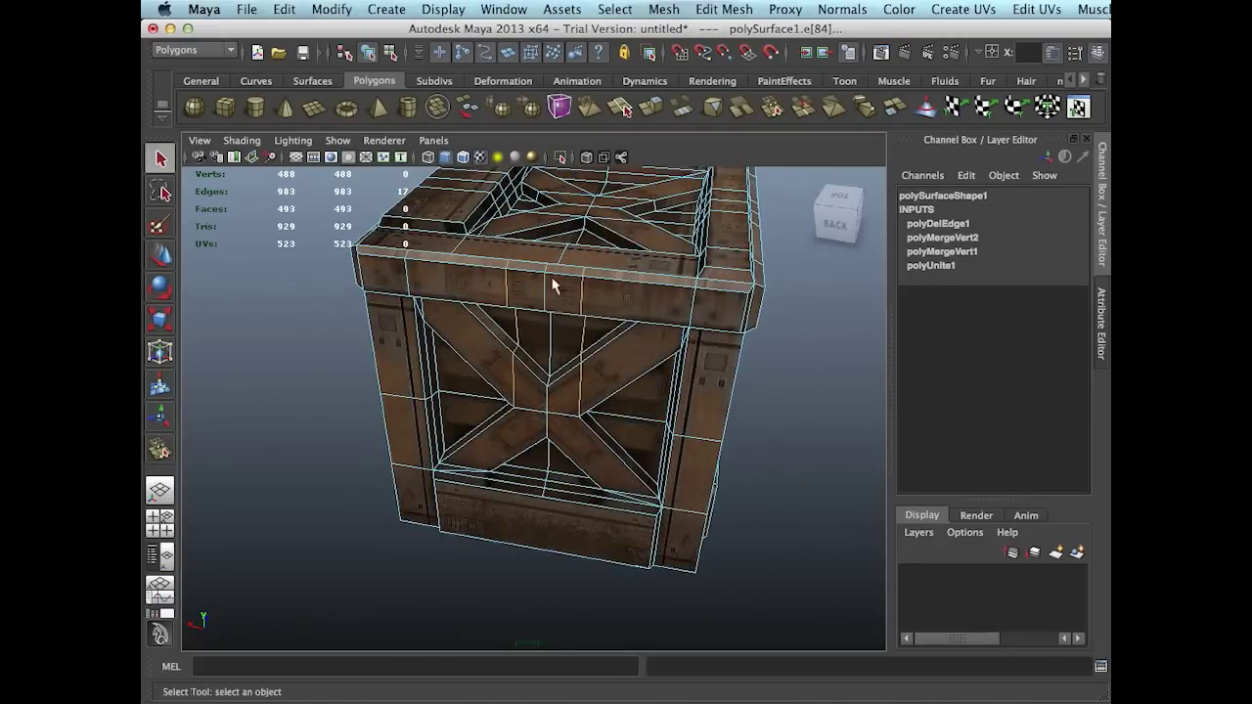
pyautogui.click(724, 9)
pyautogui.click(797, 510)
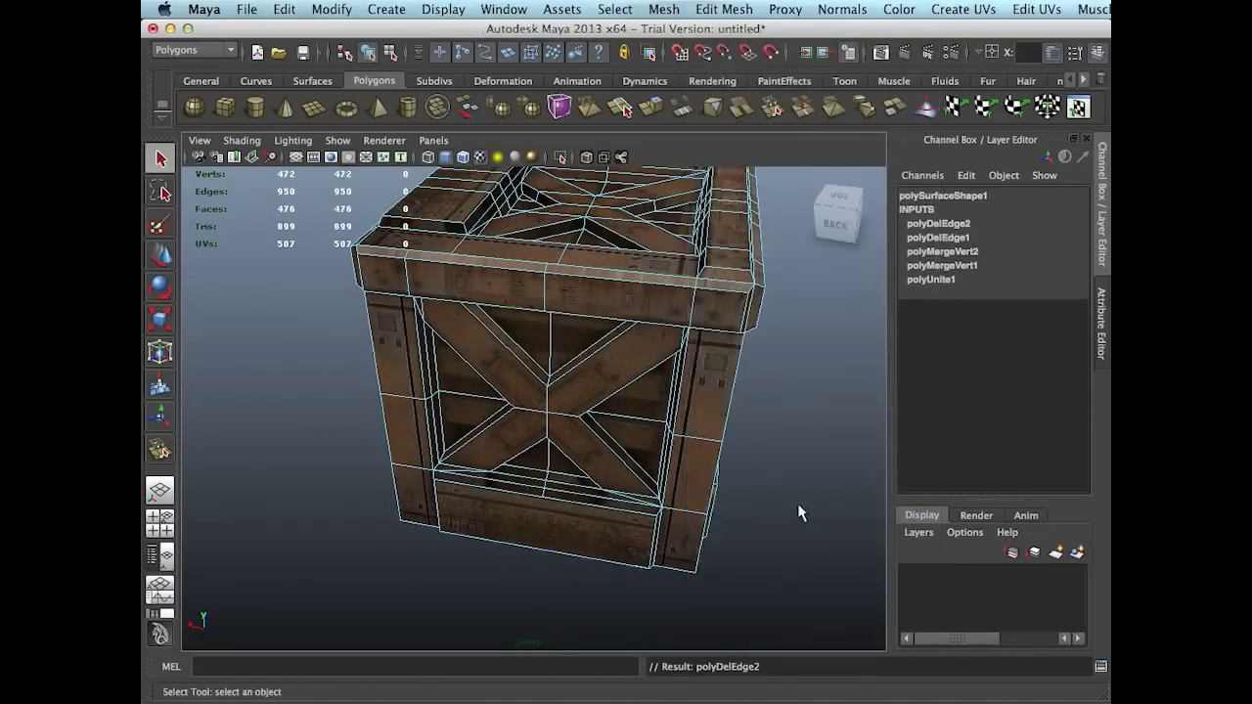
# Add a first split across the front panel with the Split Polygon Tool.
pyautogui.keyDown('alt'); pyautogui.moveTo(797, 510); pyautogui.dragTo(643, 434); pyautogui.keyUp('alt')
pyautogui.scroll(3, 581, 256)
pyautogui.click(621, 105)
pyautogui.keyDown('alt'); pyautogui.moveTo(562, 392); pyautogui.dragTo(587, 303); pyautogui.keyUp('alt')
pyautogui.click(623, 391)
pyautogui.press('Return')
pyautogui.click(563, 303)
# Add two splits running through the centre of the front X brace.
pyautogui.keyDown('alt'); pyautogui.moveTo(673, 320); pyautogui.dragTo(574, 330); pyautogui.keyUp('alt')
pyautogui.press('q')
pyautogui.press('y')
pyautogui.click(568, 364)
pyautogui.click(641, 360)
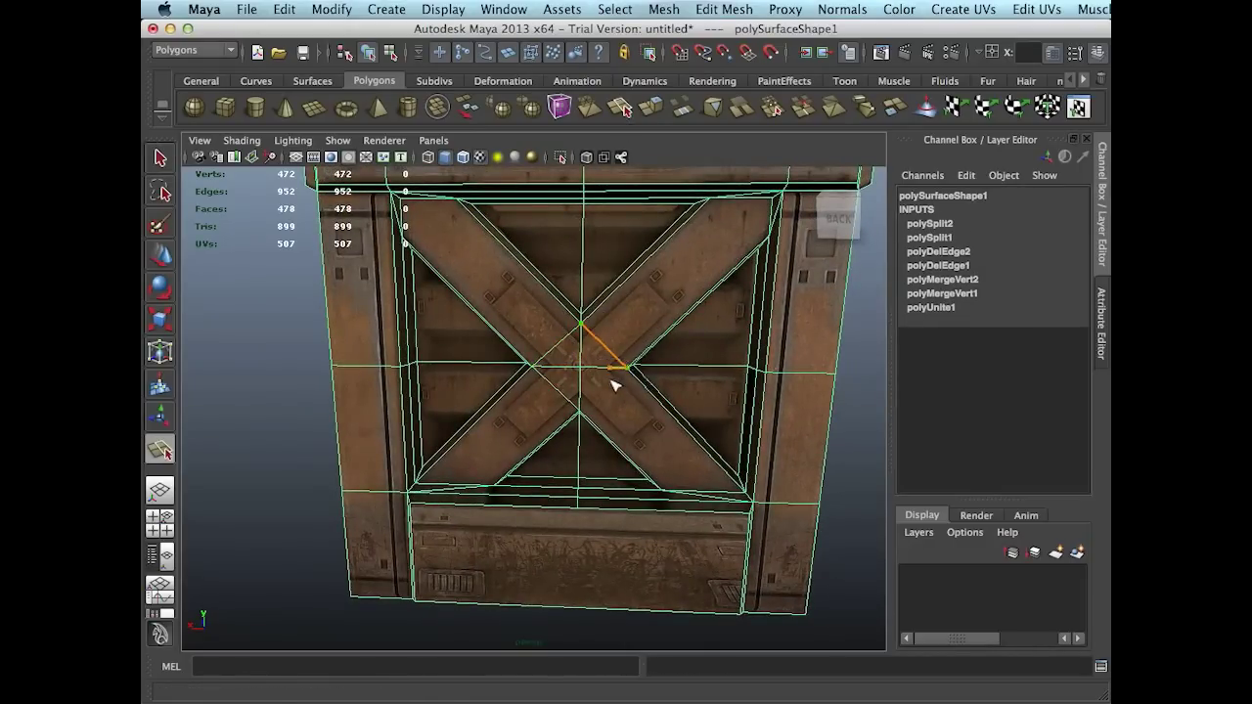
pyautogui.press('Return')
pyautogui.keyDown('alt'); pyautogui.moveTo(640, 360); pyautogui.dragTo(612, 366); pyautogui.keyUp('alt')
pyautogui.click(539, 322)
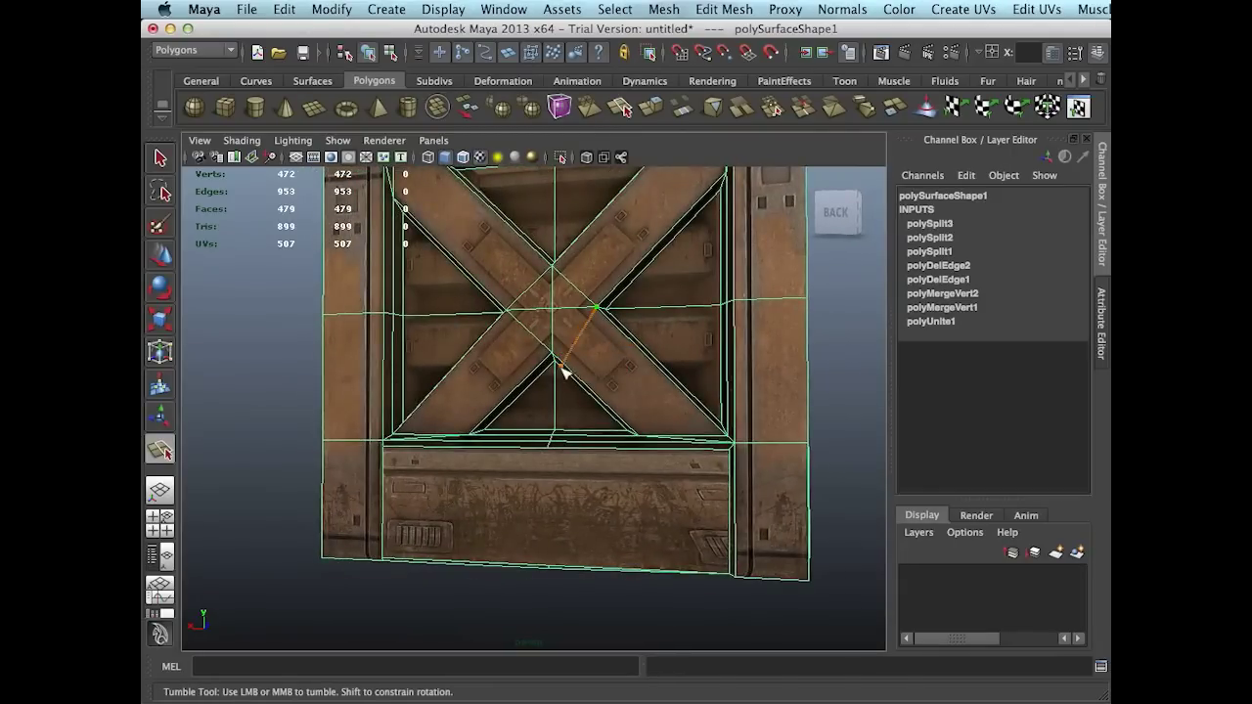
pyautogui.click(528, 338)
pyautogui.press('Return')
pyautogui.keyDown('alt'); pyautogui.moveTo(527, 342); pyautogui.dragTo(626, 323); pyautogui.keyUp('alt')
# Delete the two leftover short centre edges and select the front's vertical edge loop.
pyautogui.press('F10')
pyautogui.click(637, 346)
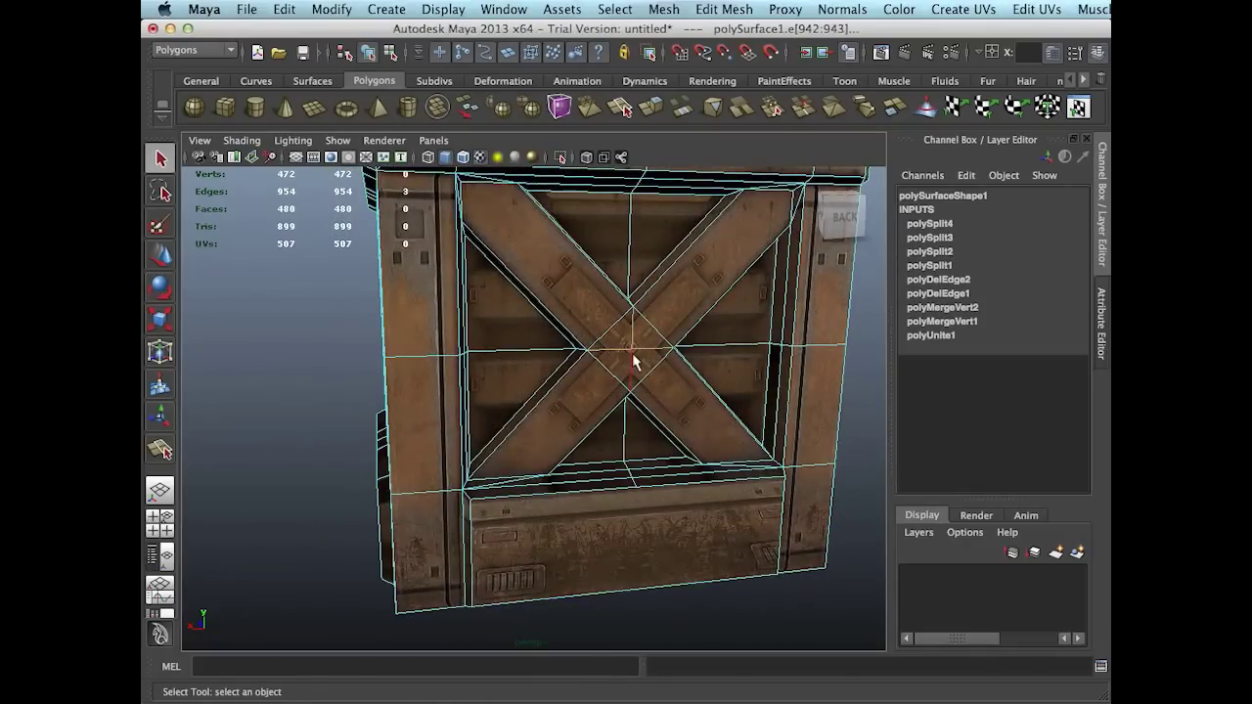
pyautogui.click(724, 9)
pyautogui.click(760, 509)
pyautogui.keyDown('alt'); pyautogui.moveTo(760, 509); pyautogui.dragTo(691, 372); pyautogui.keyUp('alt')
pyautogui.moveTo(607, 389); pyautogui.dragTo(607, 428, button='right')
pyautogui.doubleClick(606, 428)
pyautogui.keyDown('alt'); pyautogui.moveTo(606, 256); pyautogui.dragTo(666, 316, button='right'); pyautogui.keyUp('alt')
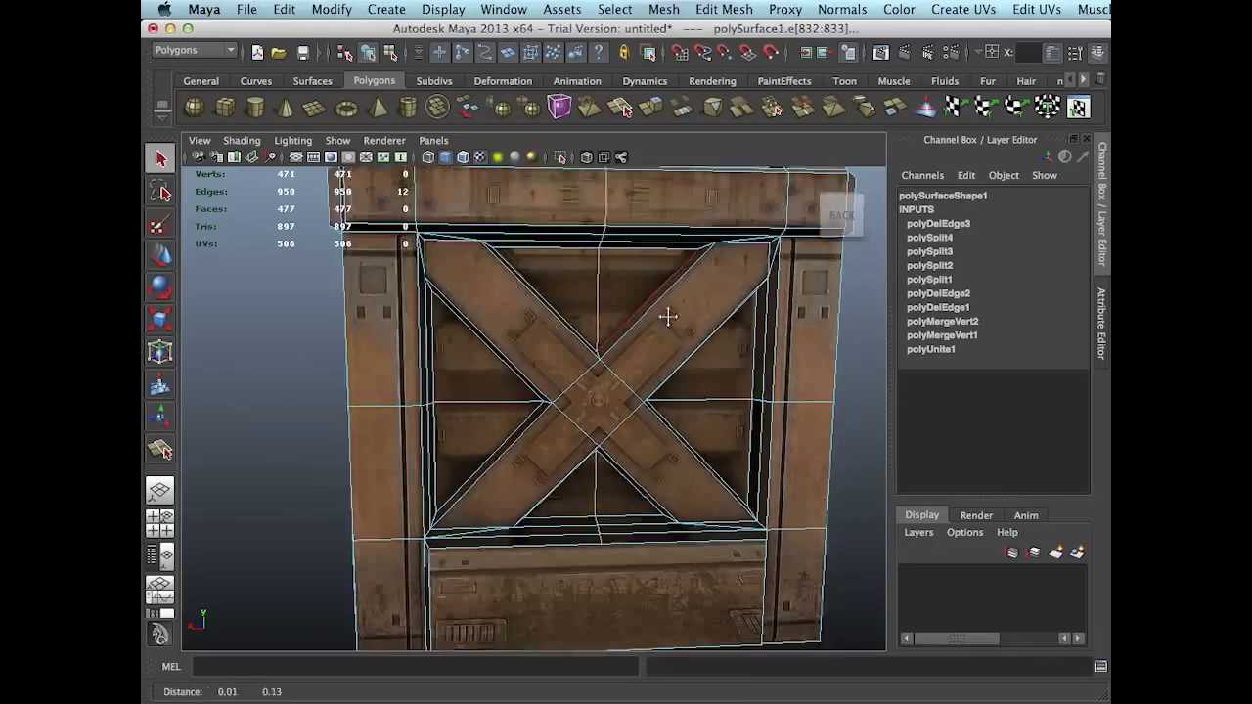
pyautogui.keyDown('alt'); pyautogui.moveTo(665, 316); pyautogui.dragTo(640, 341); pyautogui.keyUp('alt')
# Delete two more edge loops with Delete Edge/Vertex, reaching 894 edges, then deselect in object mode.
pyautogui.click(724, 8)
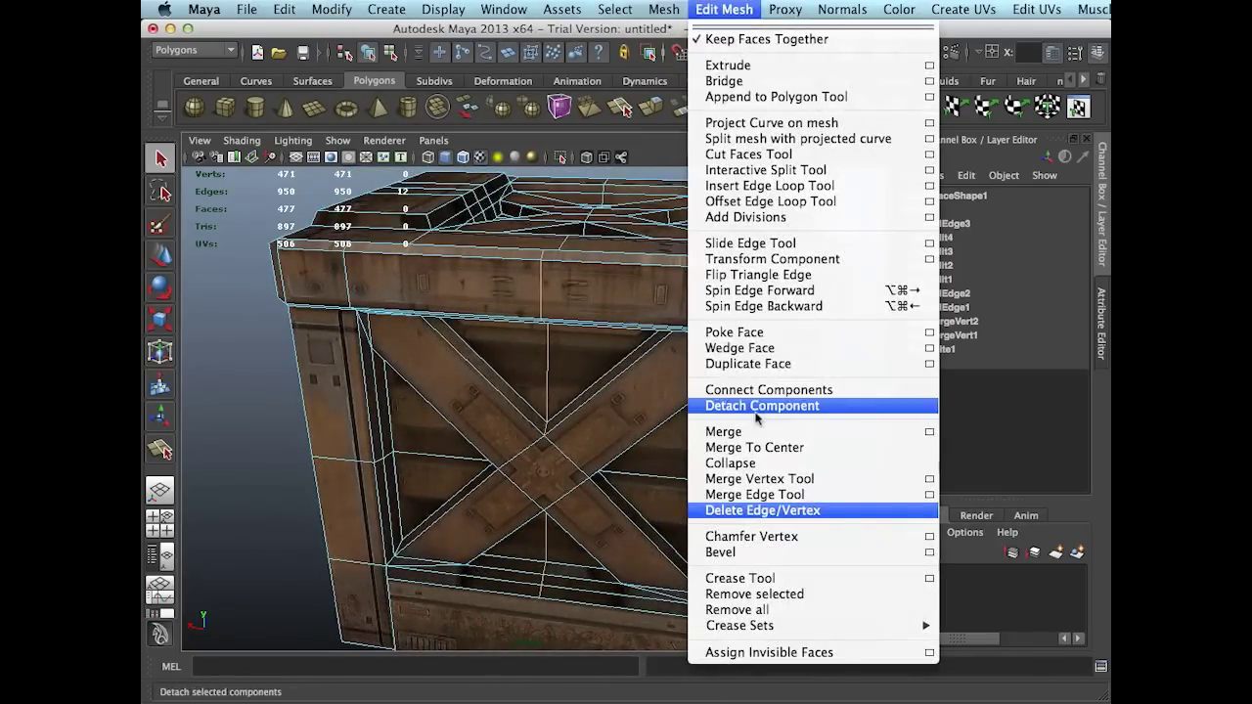
pyautogui.click(788, 511)
pyautogui.keyDown('alt'); pyautogui.moveTo(787, 513); pyautogui.dragTo(593, 468); pyautogui.keyUp('alt')
pyautogui.scroll(-3, 738, 495)
pyautogui.doubleClick(604, 423)
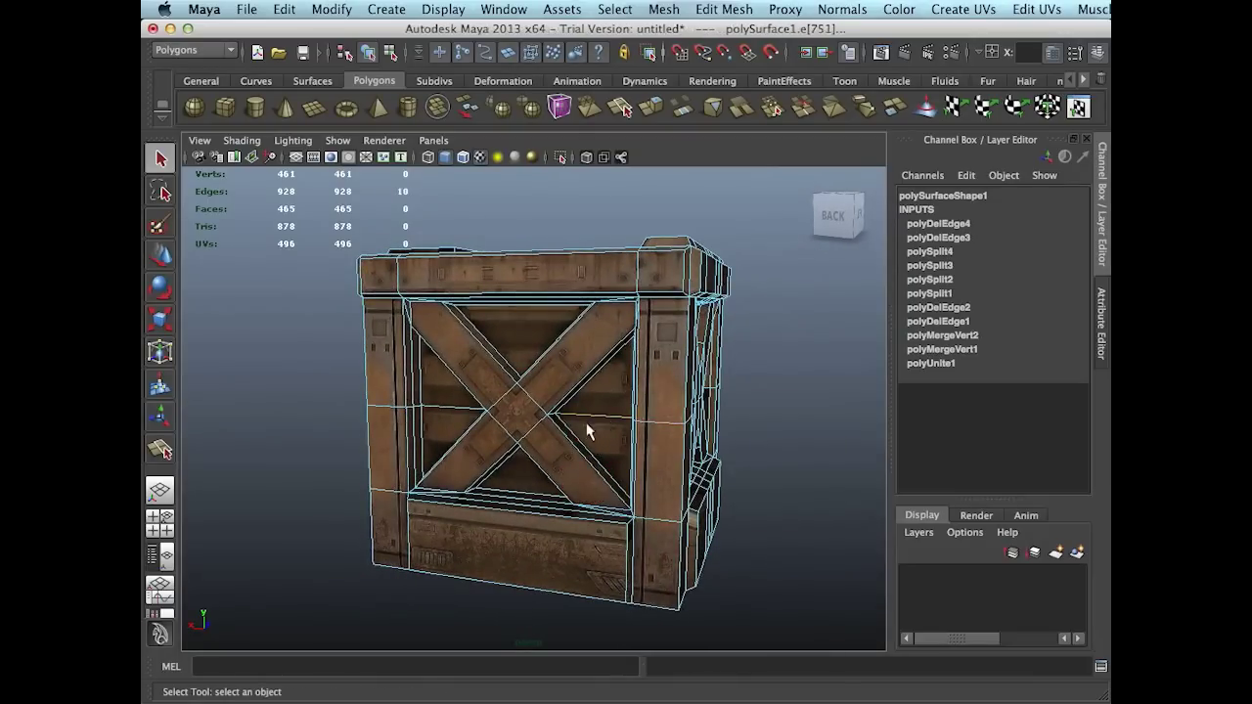
pyautogui.keyDown('alt'); pyautogui.moveTo(456, 415); pyautogui.dragTo(656, 467); pyautogui.keyUp('alt')
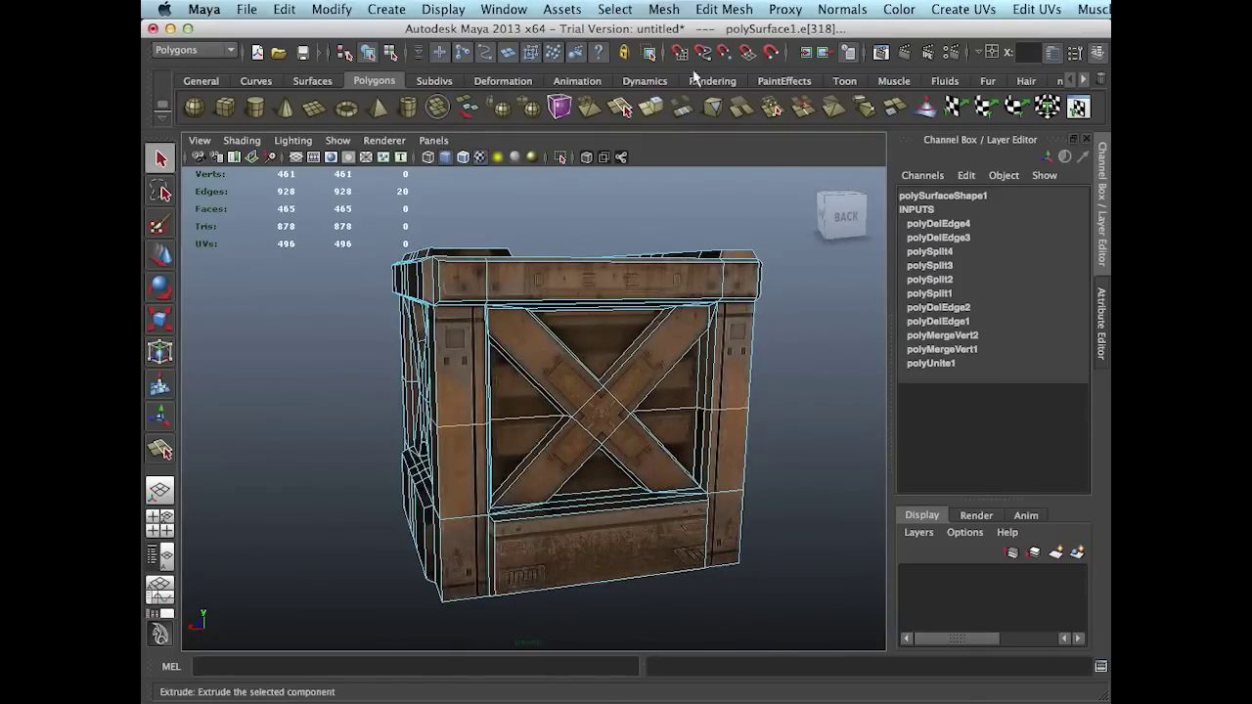
pyautogui.click(724, 10)
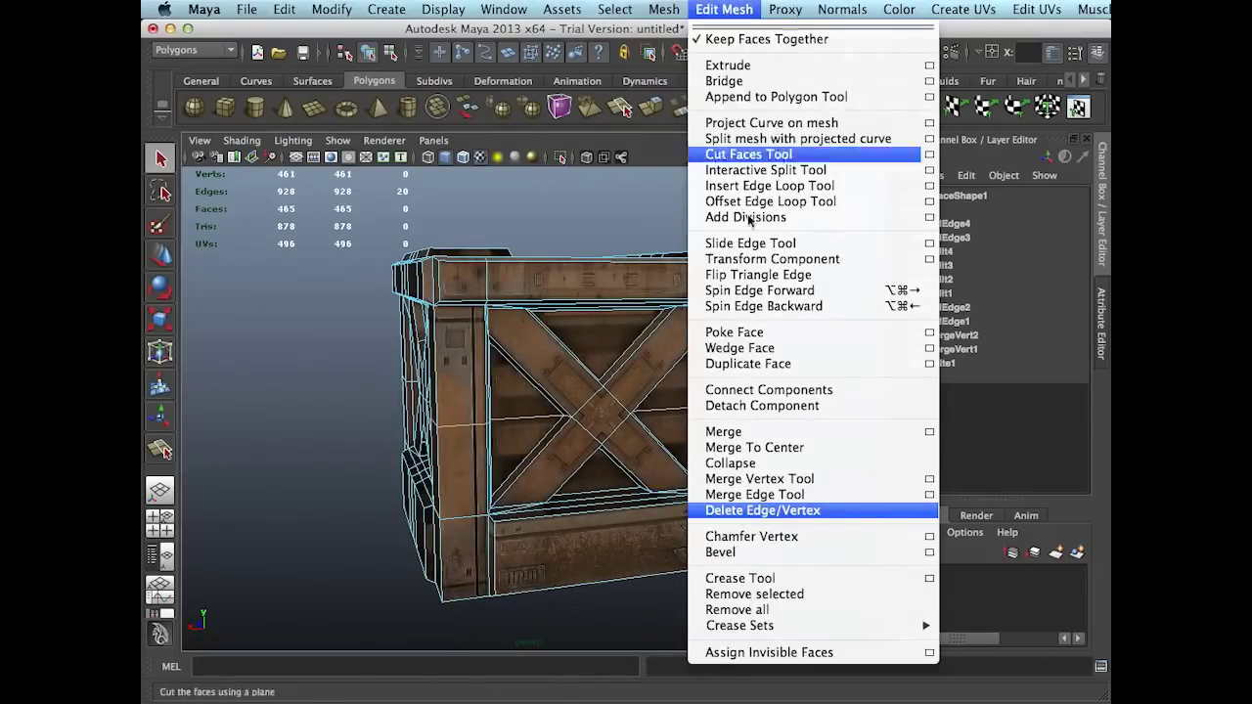
pyautogui.click(786, 511)
pyautogui.keyDown('alt'); pyautogui.moveTo(763, 511); pyautogui.dragTo(674, 512); pyautogui.keyUp('alt')
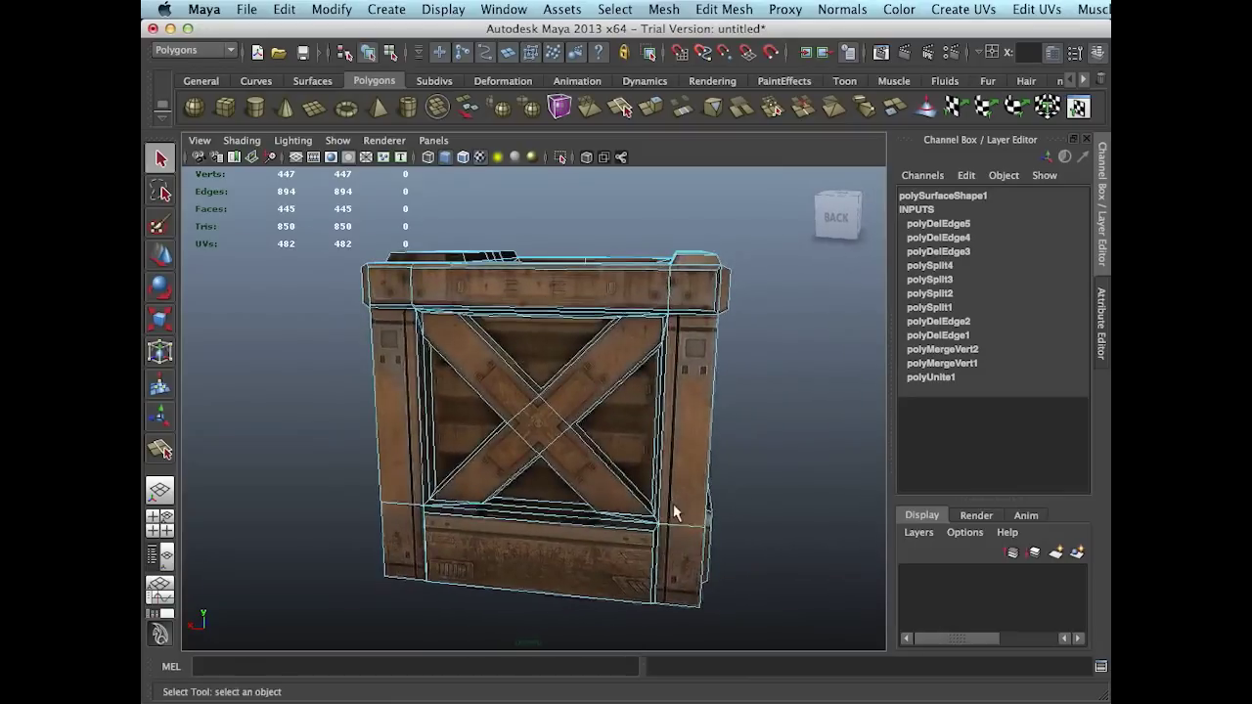
pyautogui.moveTo(663, 475); pyautogui.dragTo(741, 460, button='right')
pyautogui.click(741, 461)
pyautogui.keyDown('alt'); pyautogui.moveTo(741, 461); pyautogui.dragTo(697, 478); pyautogui.keyUp('alt')
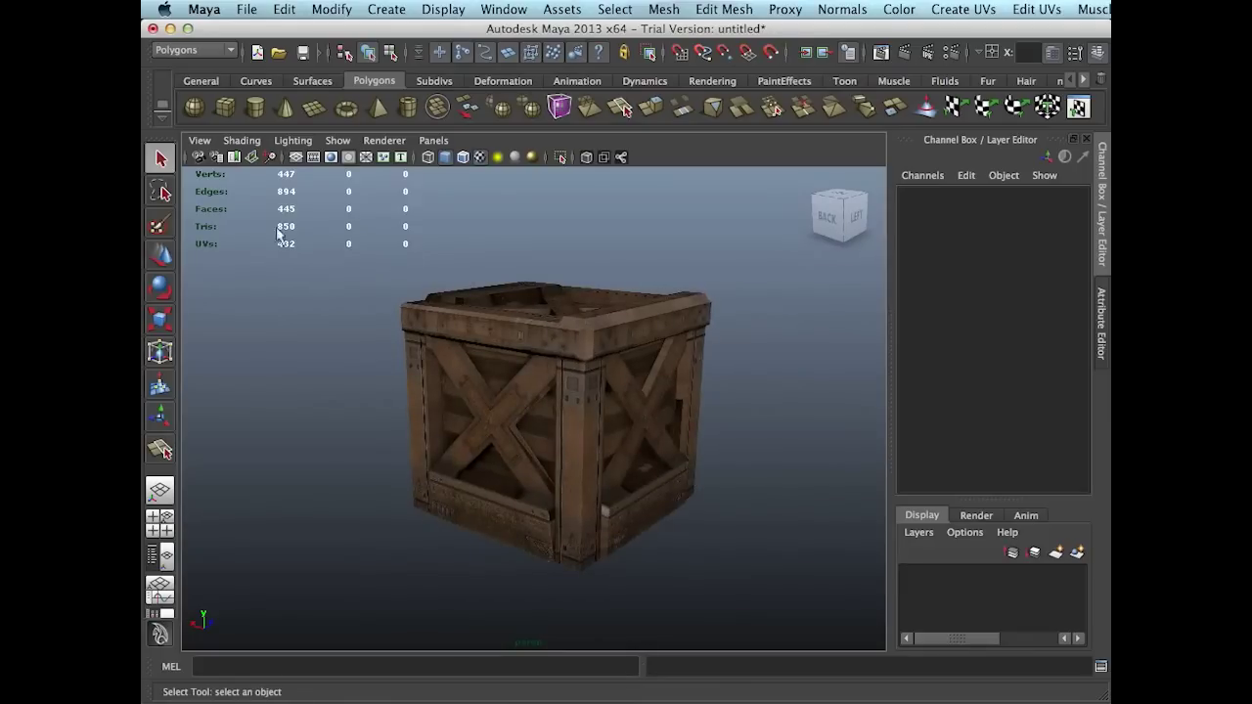
# Delete the crate's construction history with Delete by Type > History.
pyautogui.click(558, 426)
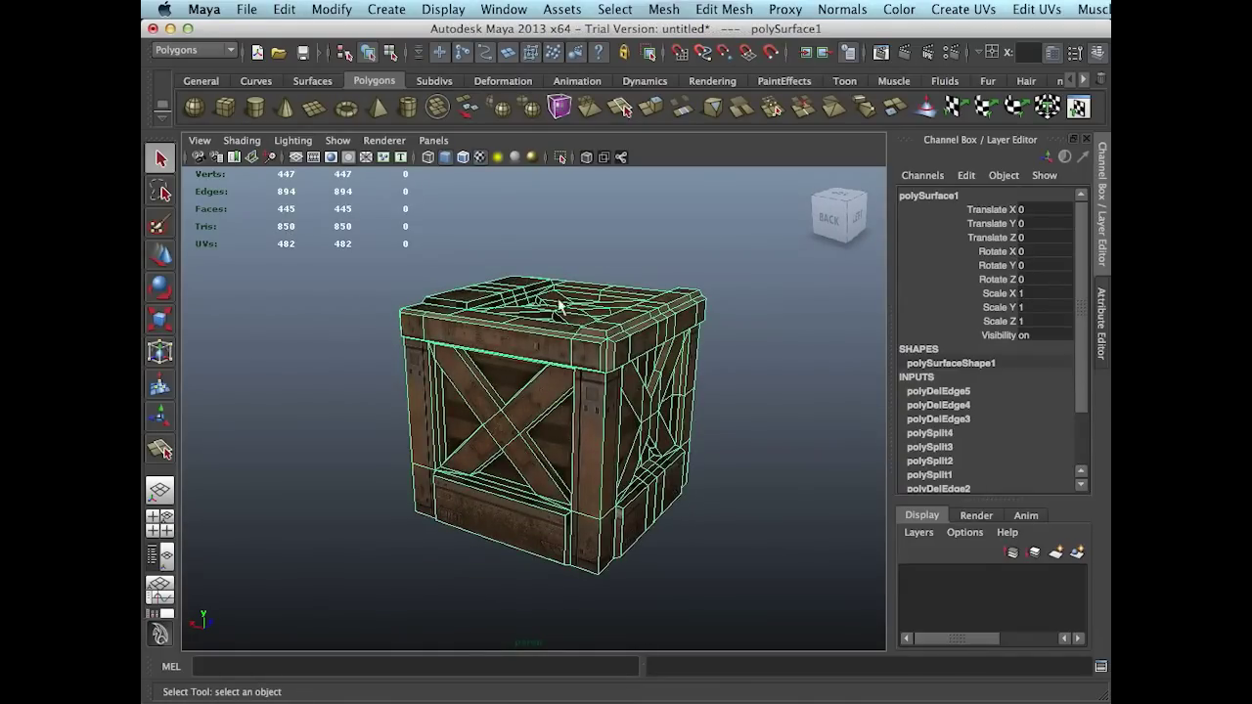
pyautogui.moveTo(1087, 278); pyautogui.dragTo(1086, 370)
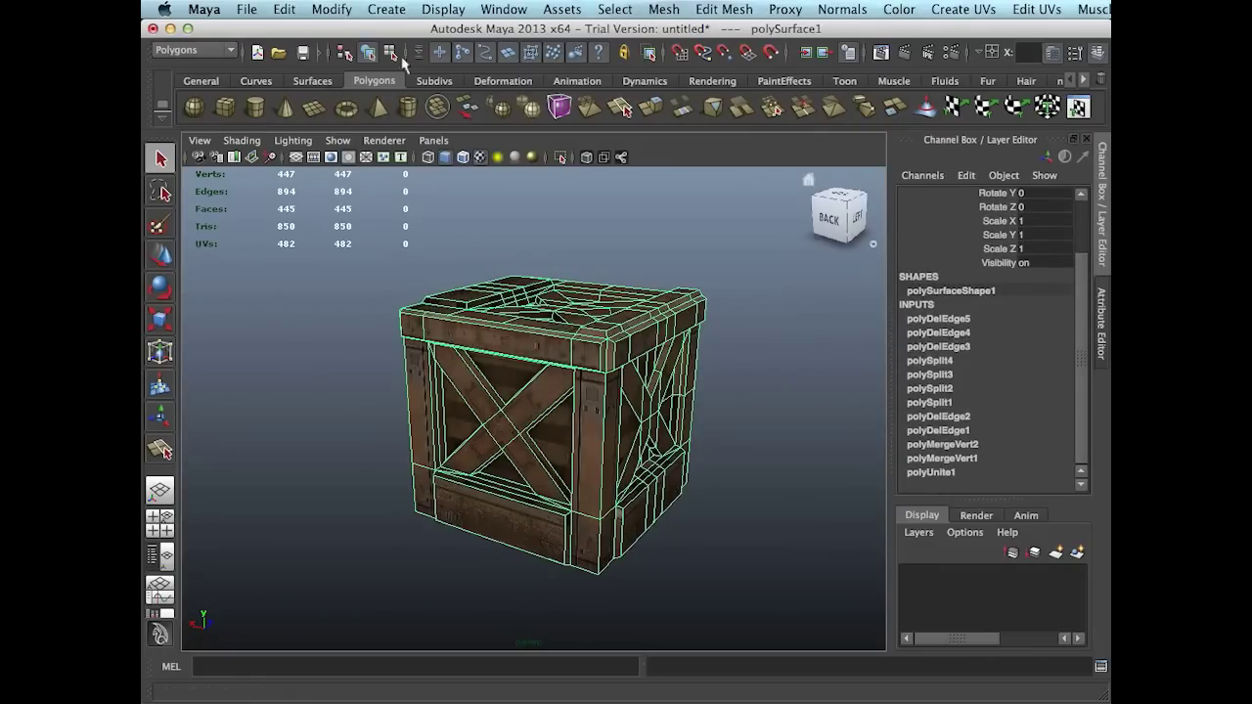
pyautogui.click(285, 12)
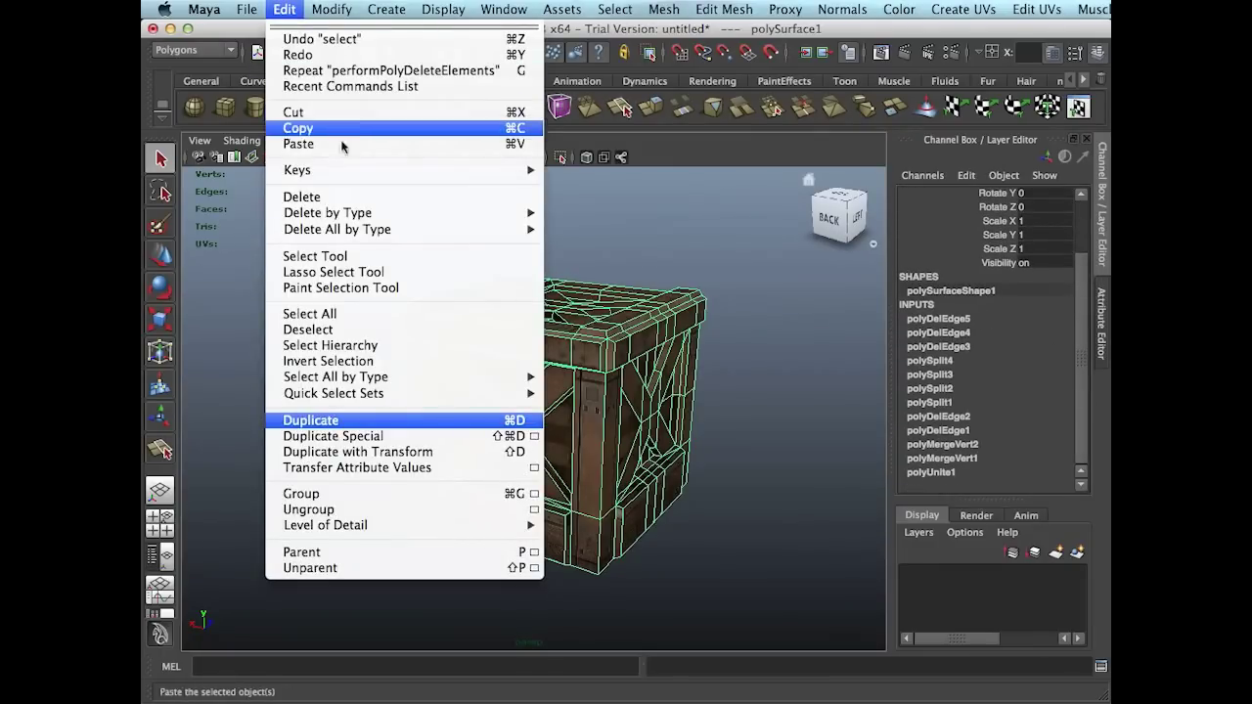
pyautogui.moveTo(384, 214)
pyautogui.click(585, 222)
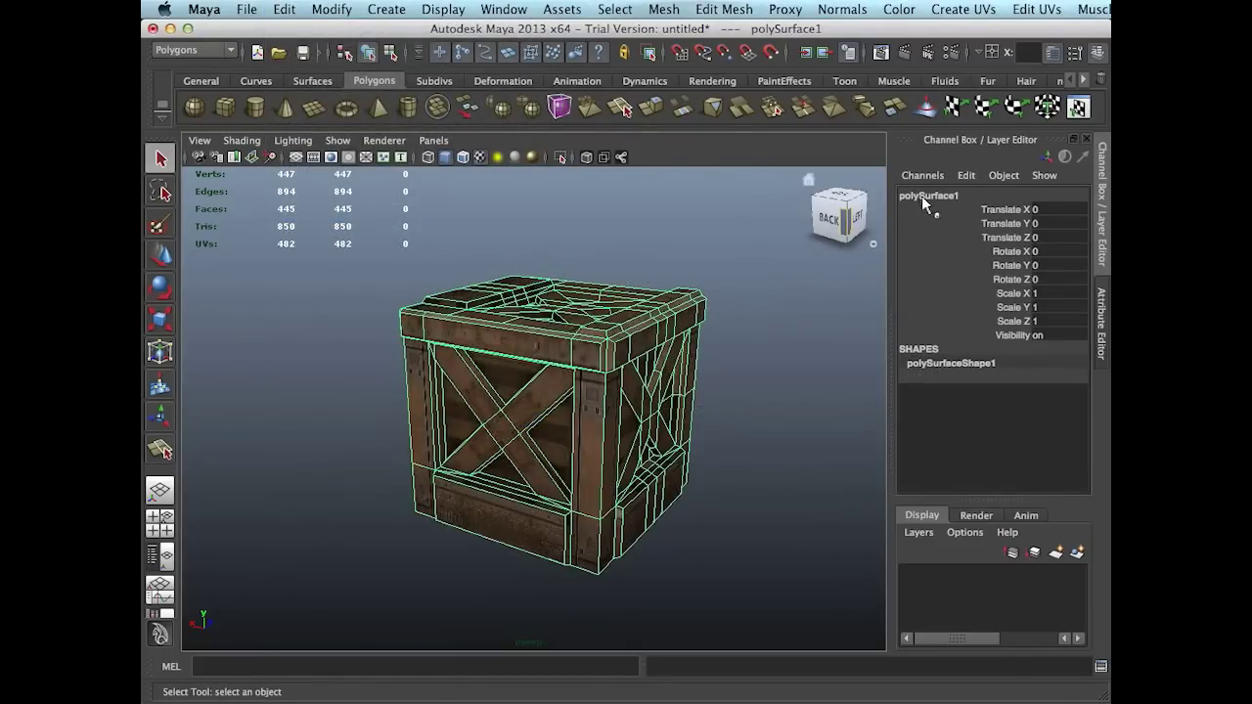
# Rename the crate object to sciFi_box.
pyautogui.write('sc')
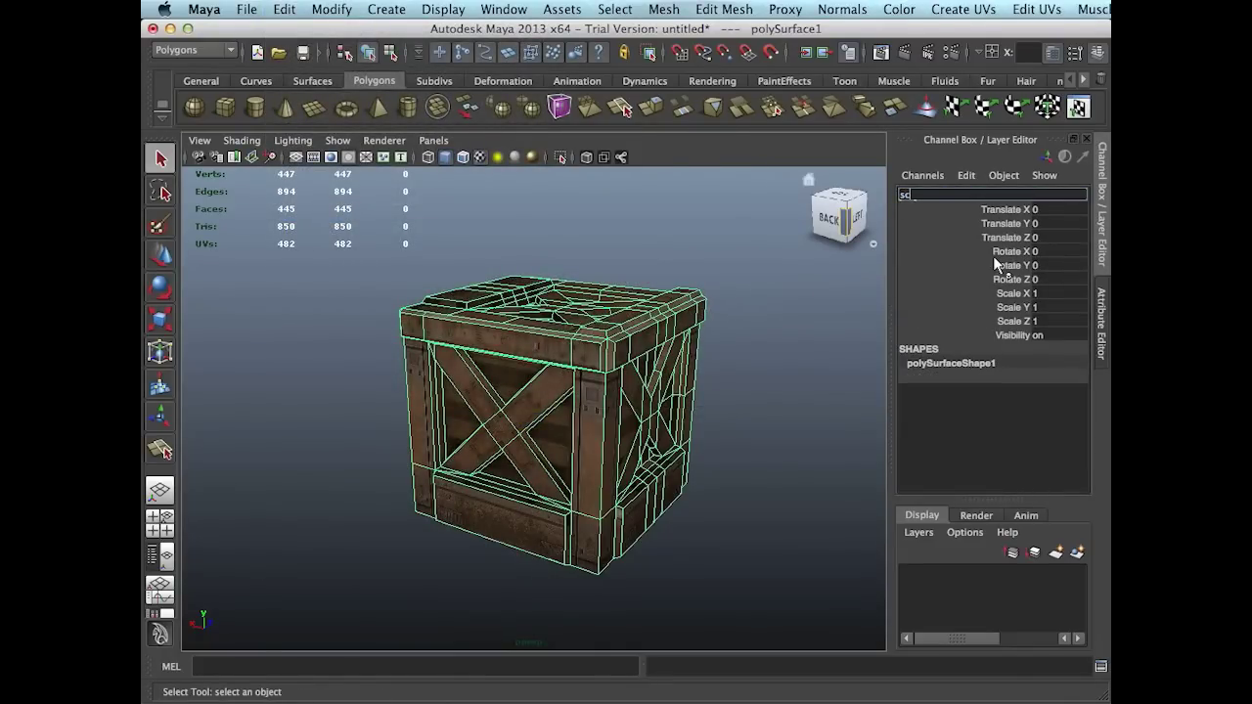
pyautogui.write('iFi_box')
pyautogui.press('Return')
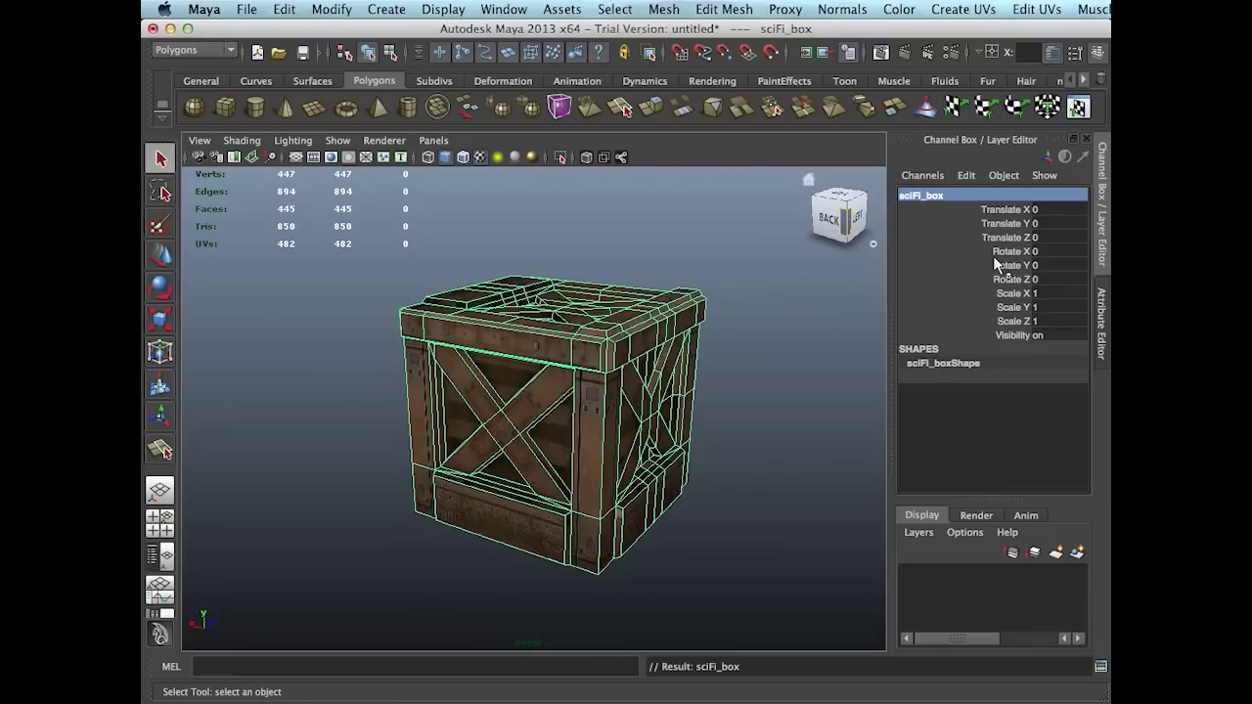
pyautogui.click(756, 347)
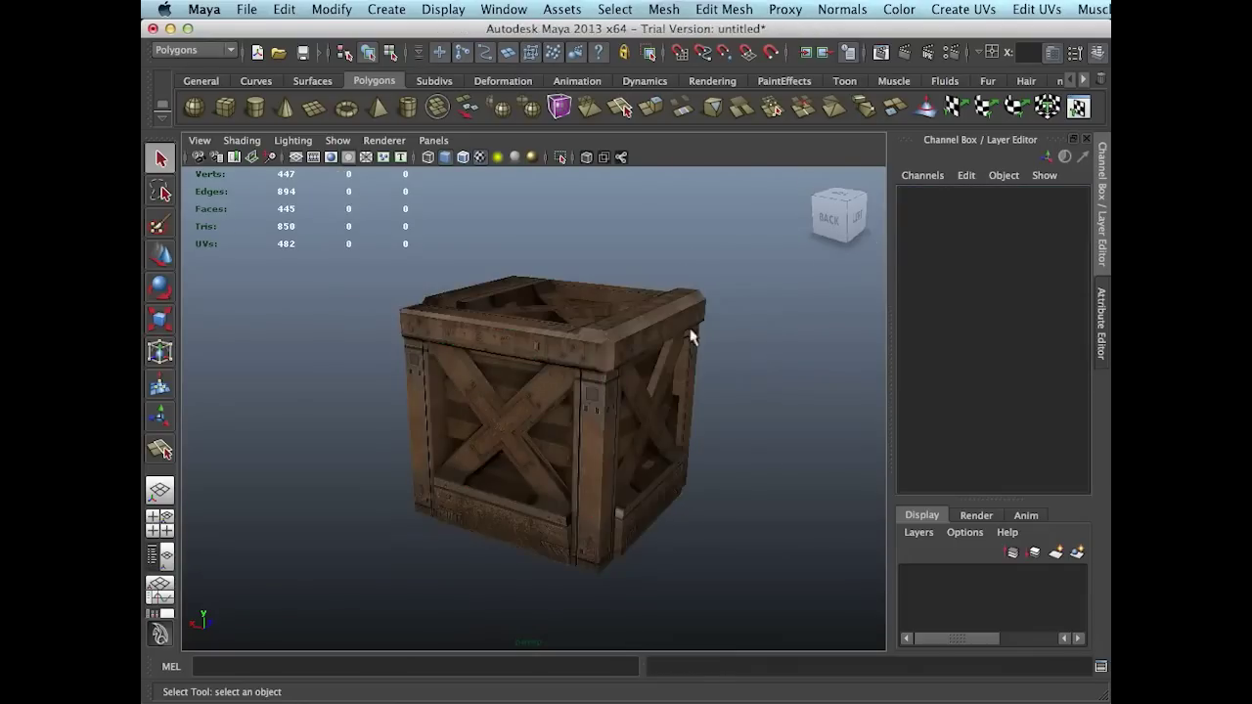